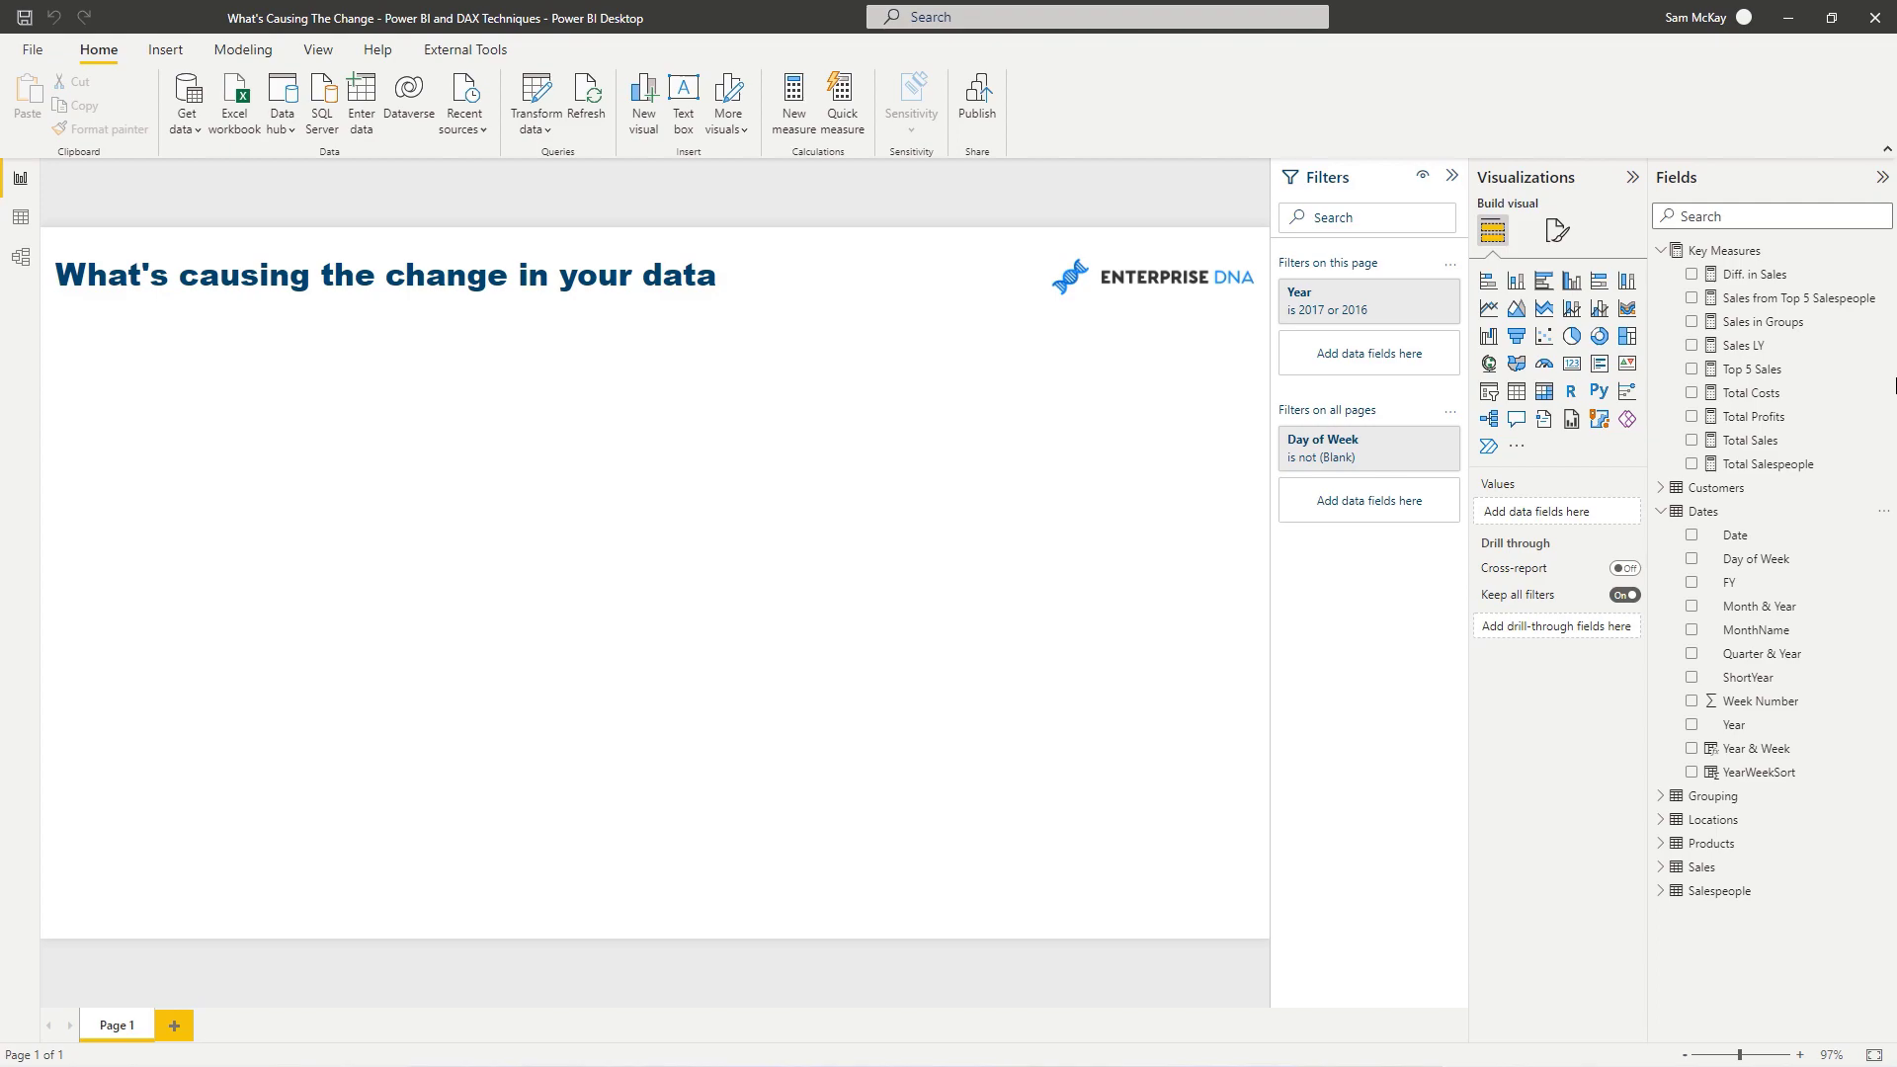
Step: Add a table of Date values and a compact Quarter & Year slicer beside it on the report page
{"action": "left_click_drag", "start_coordinate": [1778, 535], "coordinate": [608, 354]}
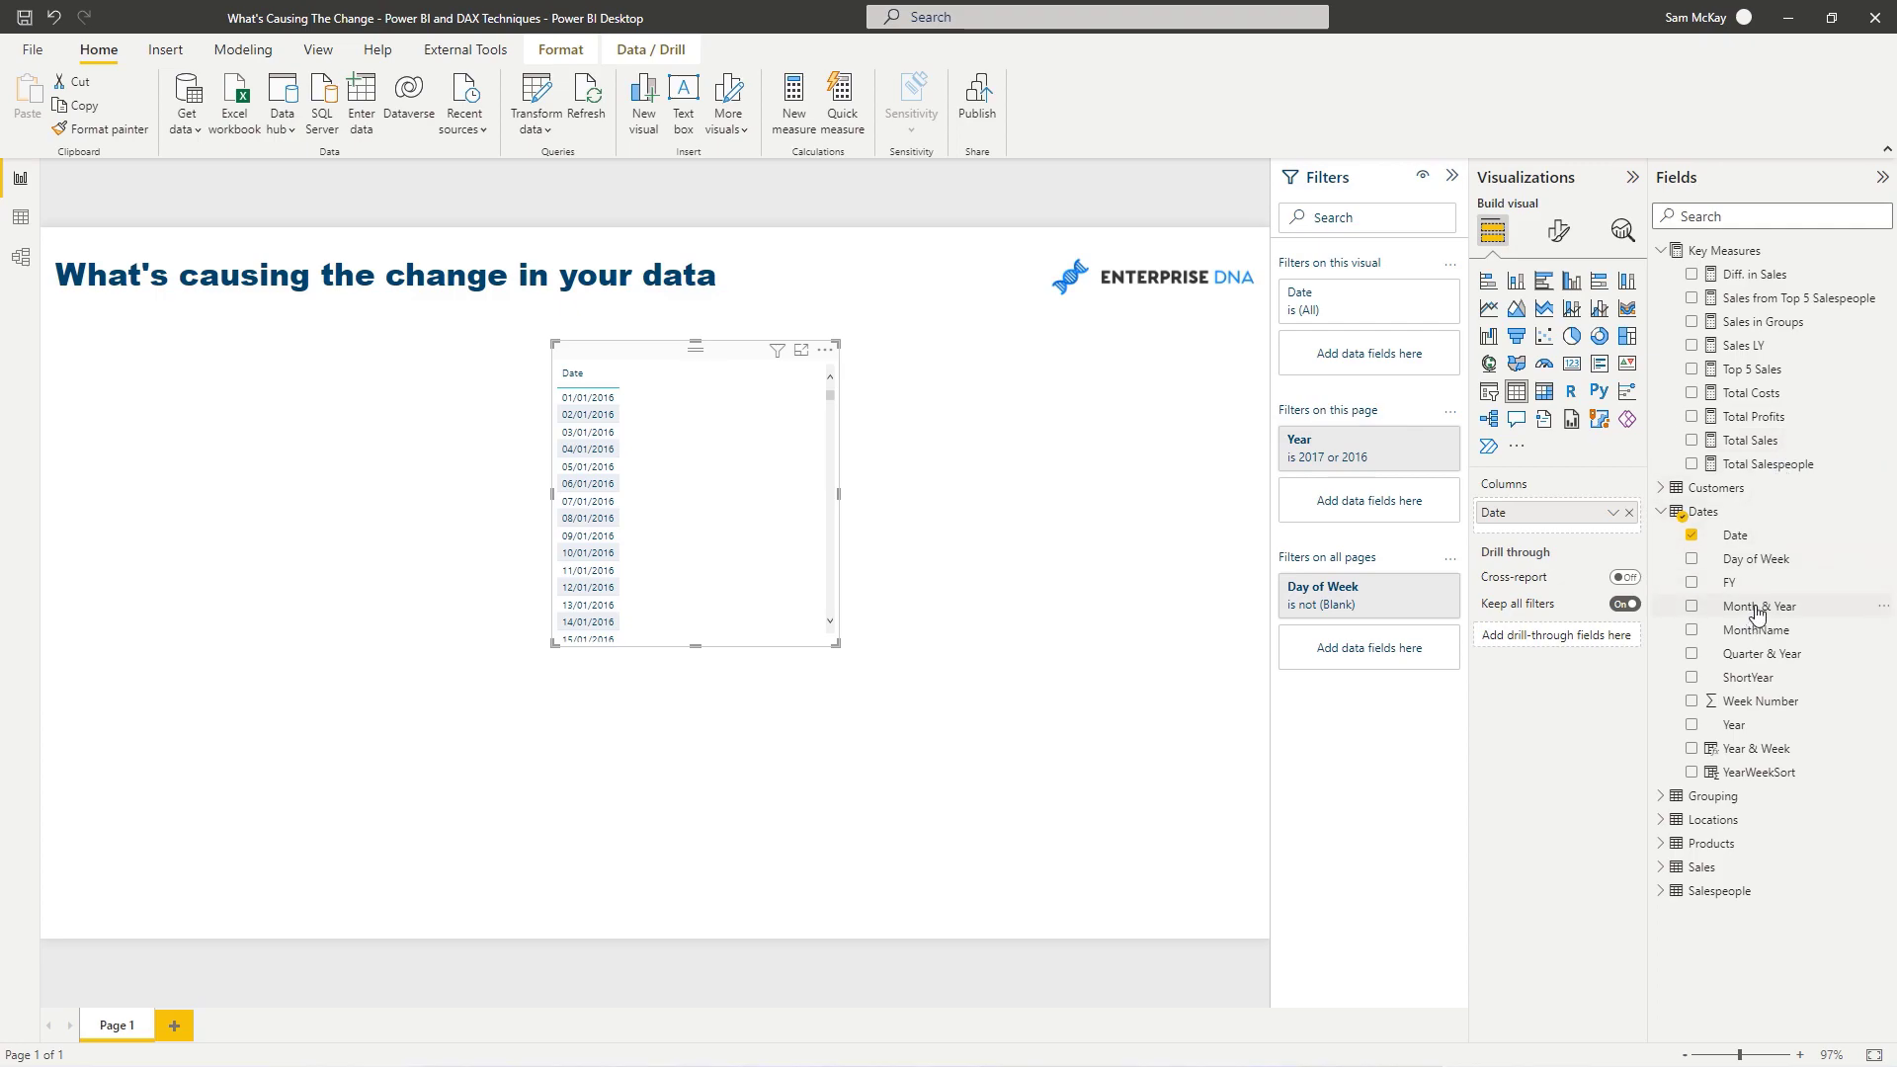
{"action": "left_click_drag", "start_coordinate": [1762, 653], "coordinate": [241, 444]}
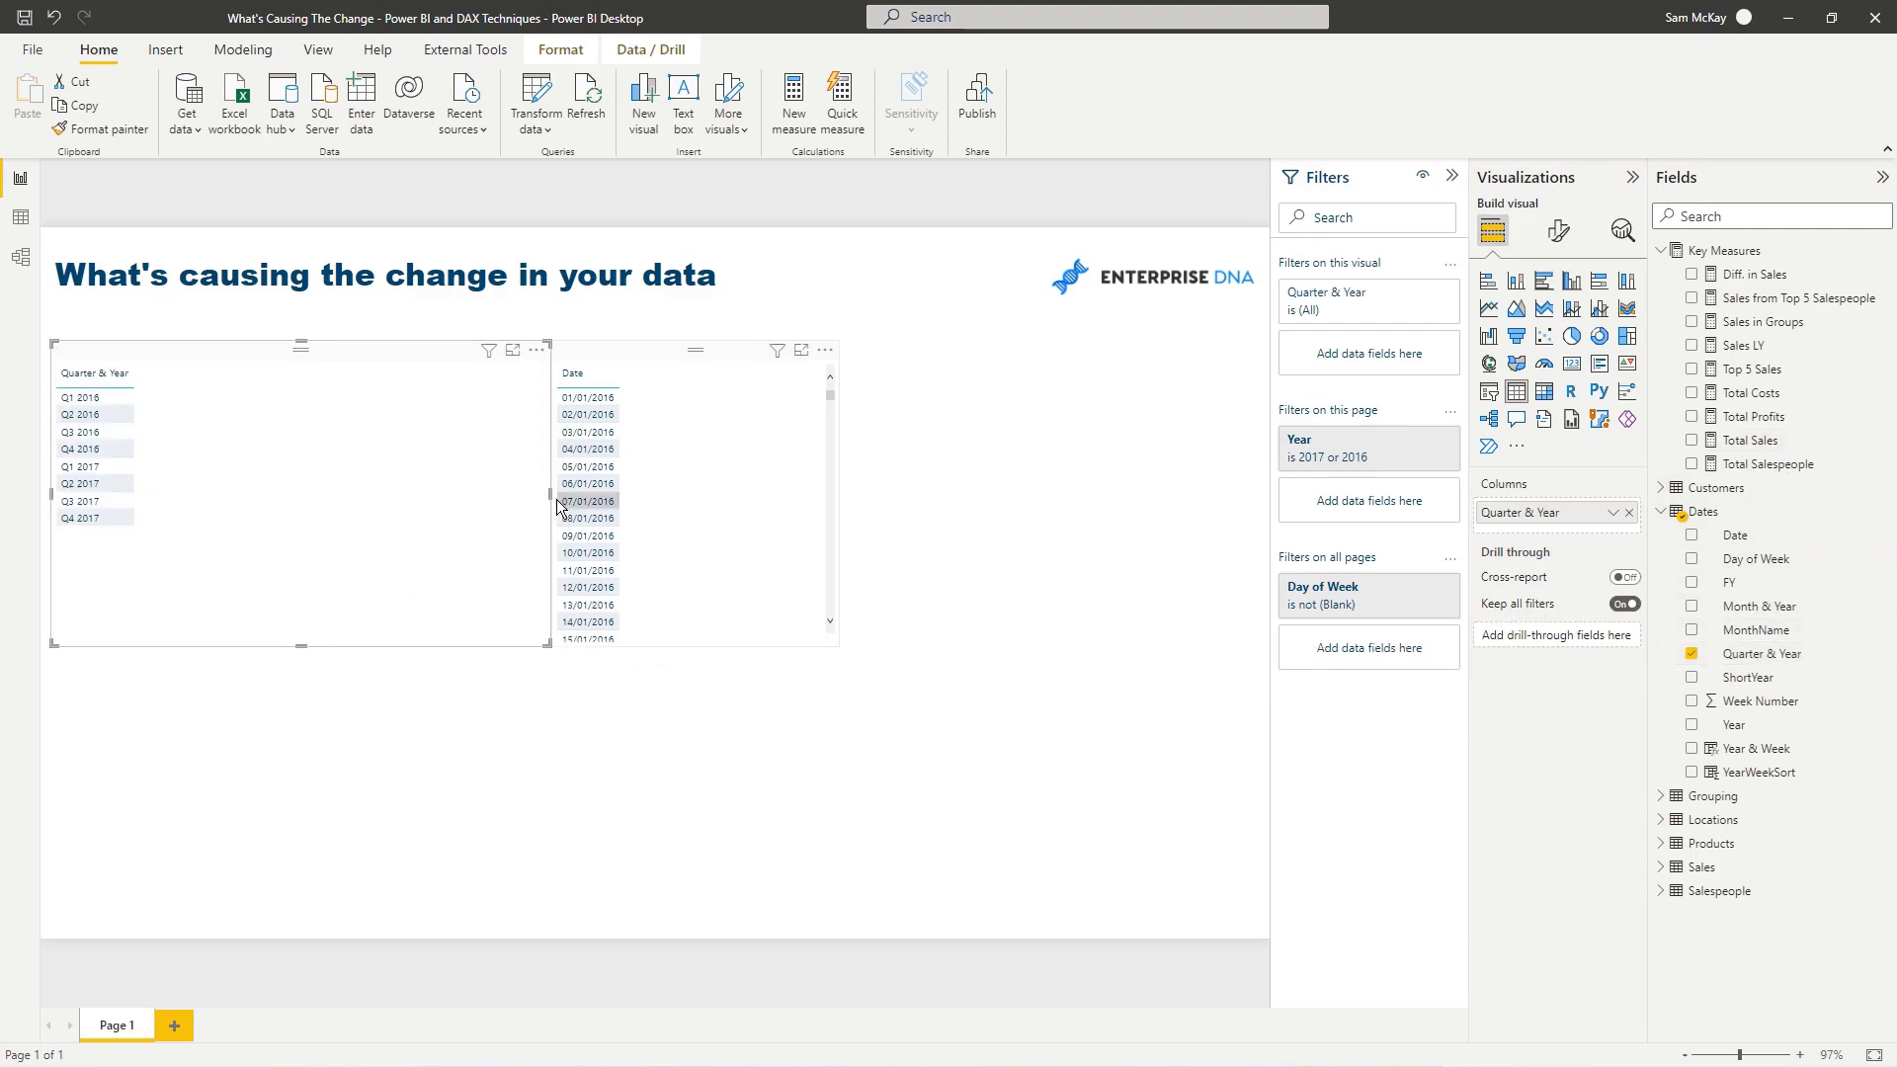
{"action": "left_click", "coordinate": [1489, 391]}
{"action": "left_click_drag", "start_coordinate": [550, 492], "coordinate": [188, 449]}
{"action": "left_click_drag", "start_coordinate": [120, 647], "coordinate": [121, 526]}
{"action": "left_click_drag", "start_coordinate": [99, 347], "coordinate": [112, 348]}
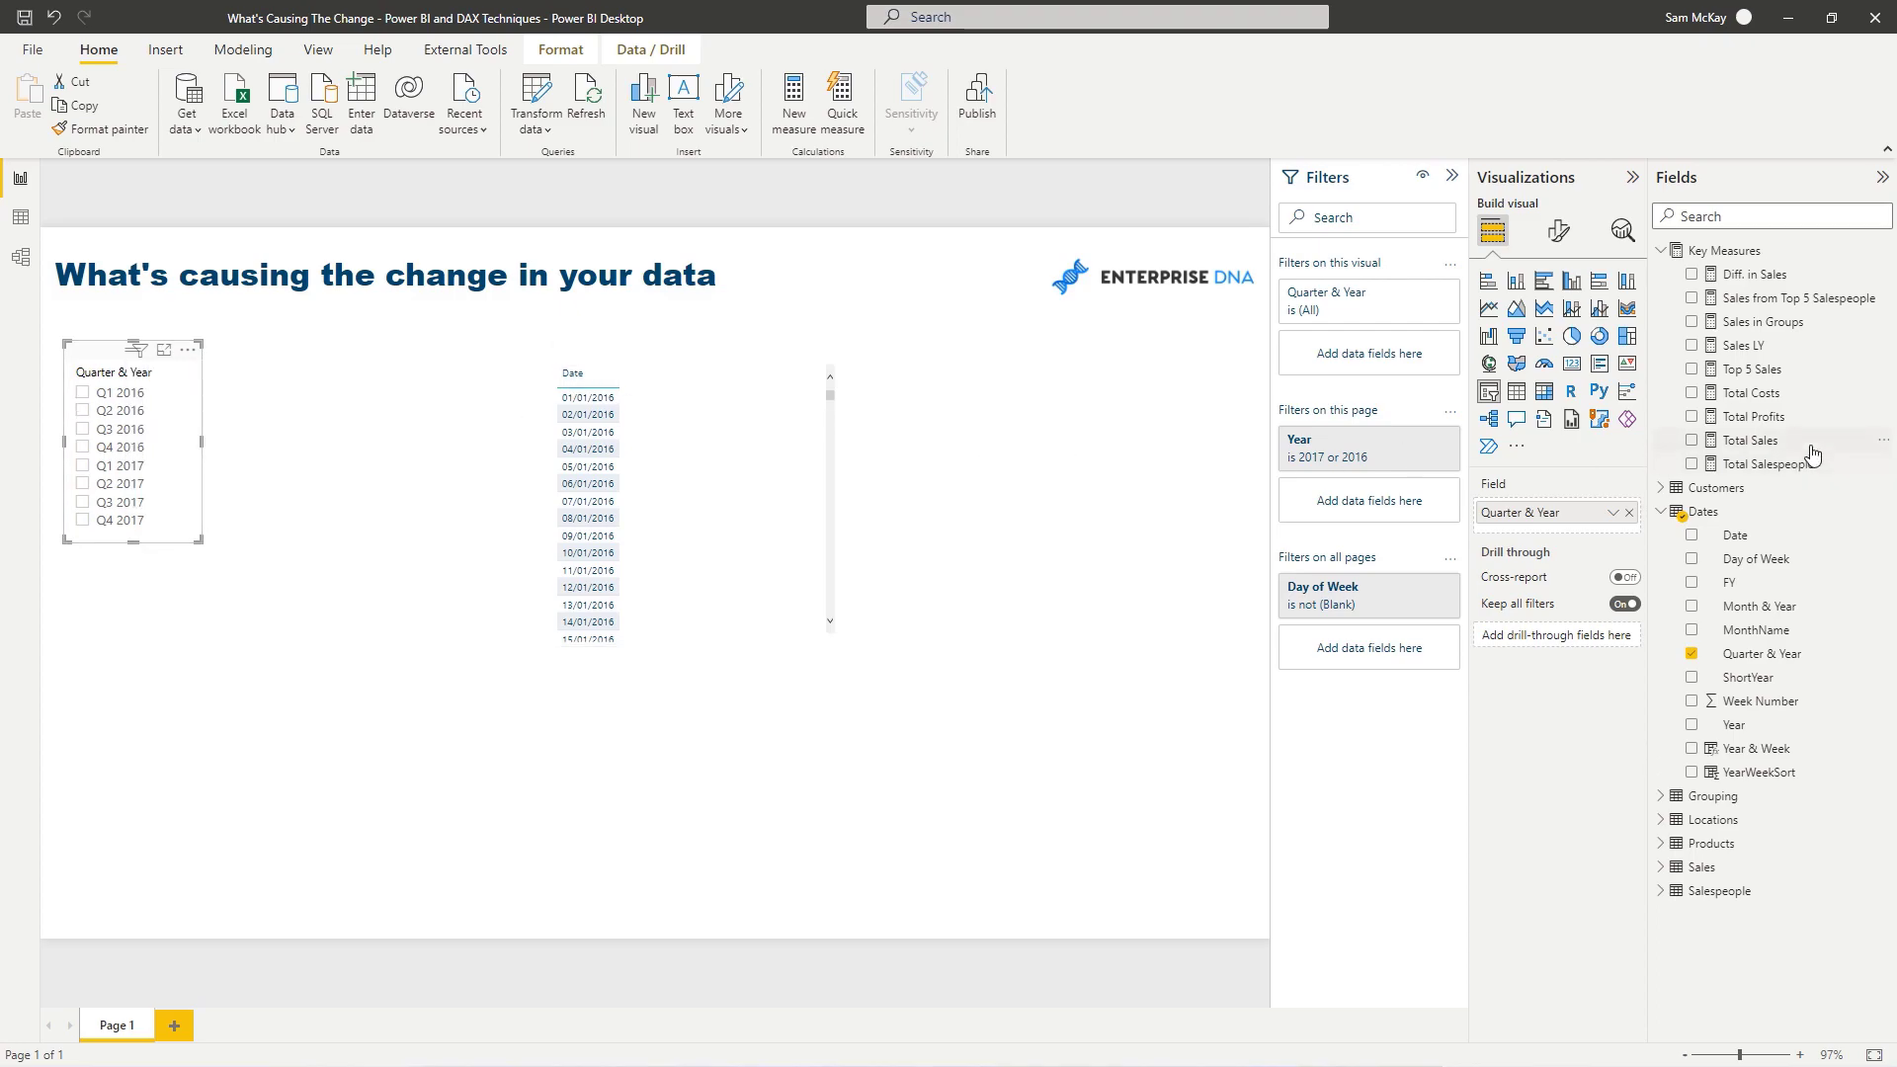
Step: Add Total Profits to the date table and filter the page to Q2 2017
{"action": "left_click_drag", "start_coordinate": [1753, 416], "coordinate": [403, 808]}
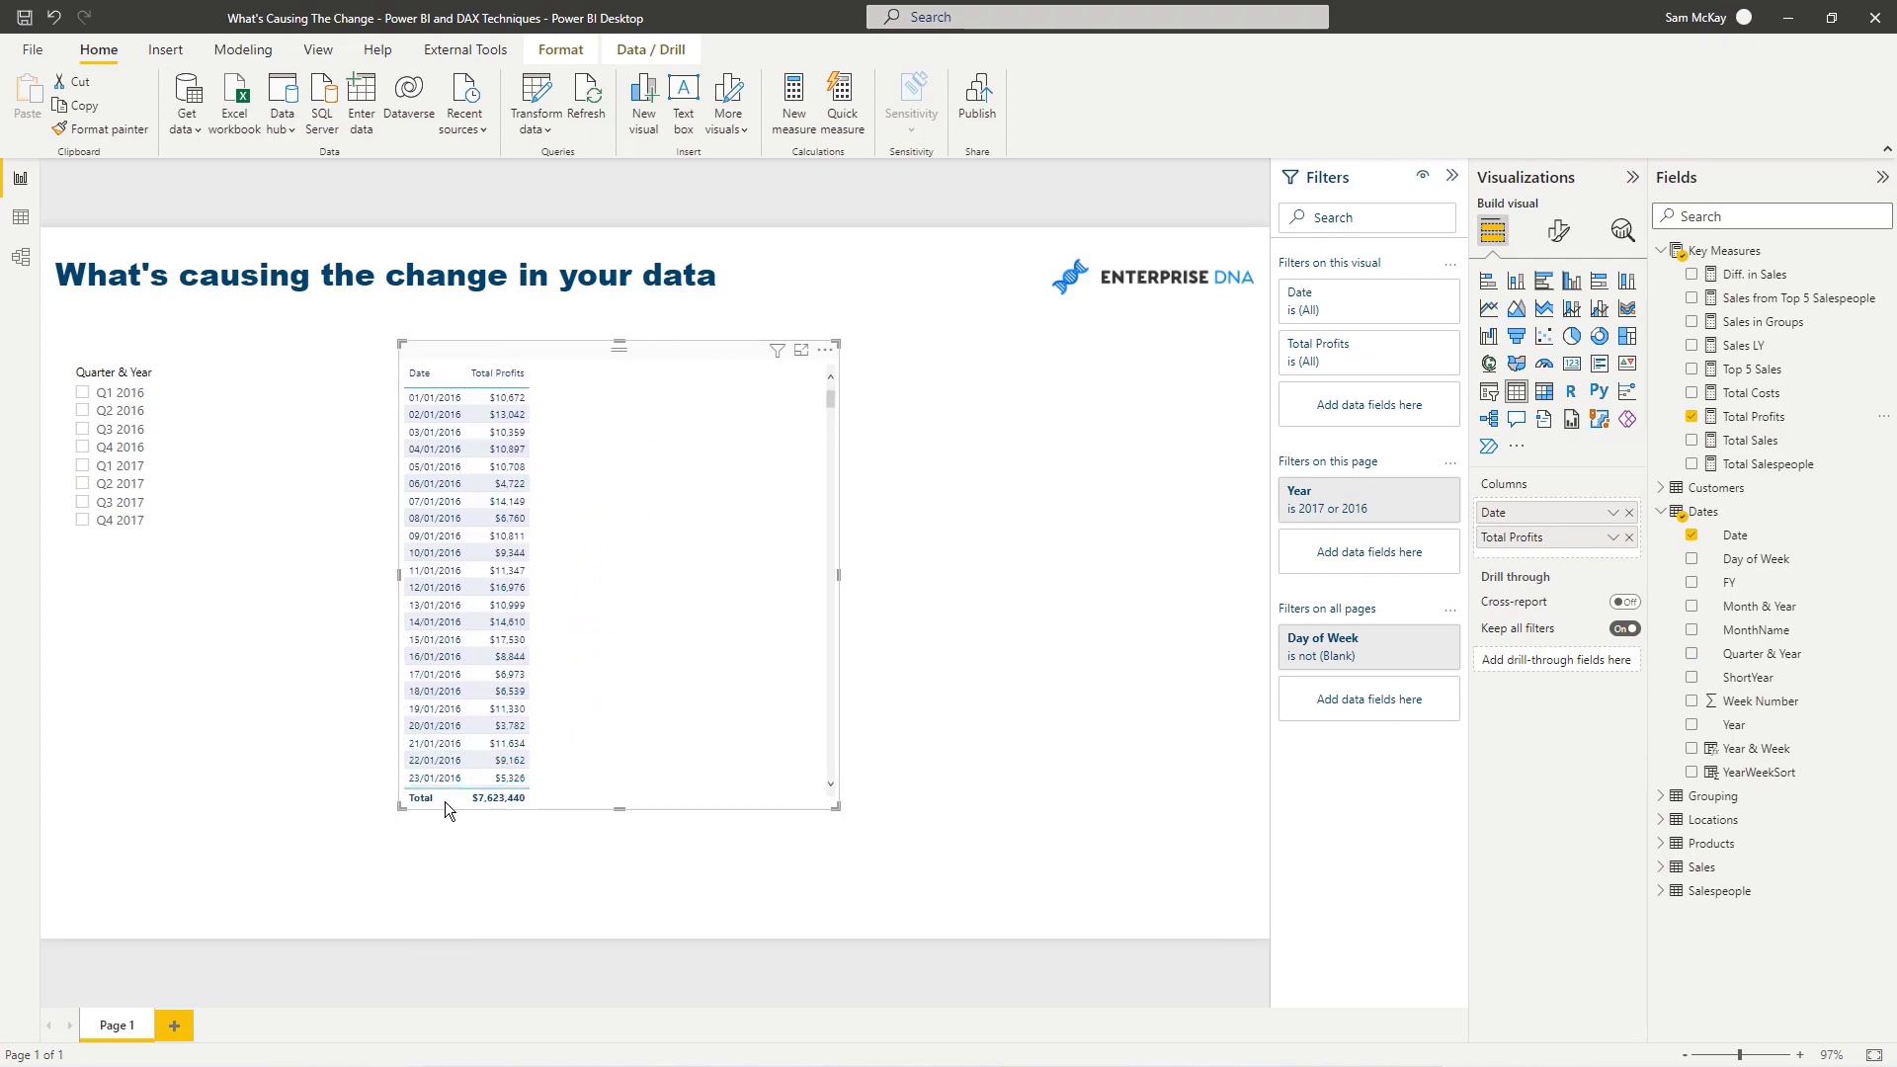
{"action": "left_click_drag", "start_coordinate": [589, 354], "coordinate": [610, 347]}
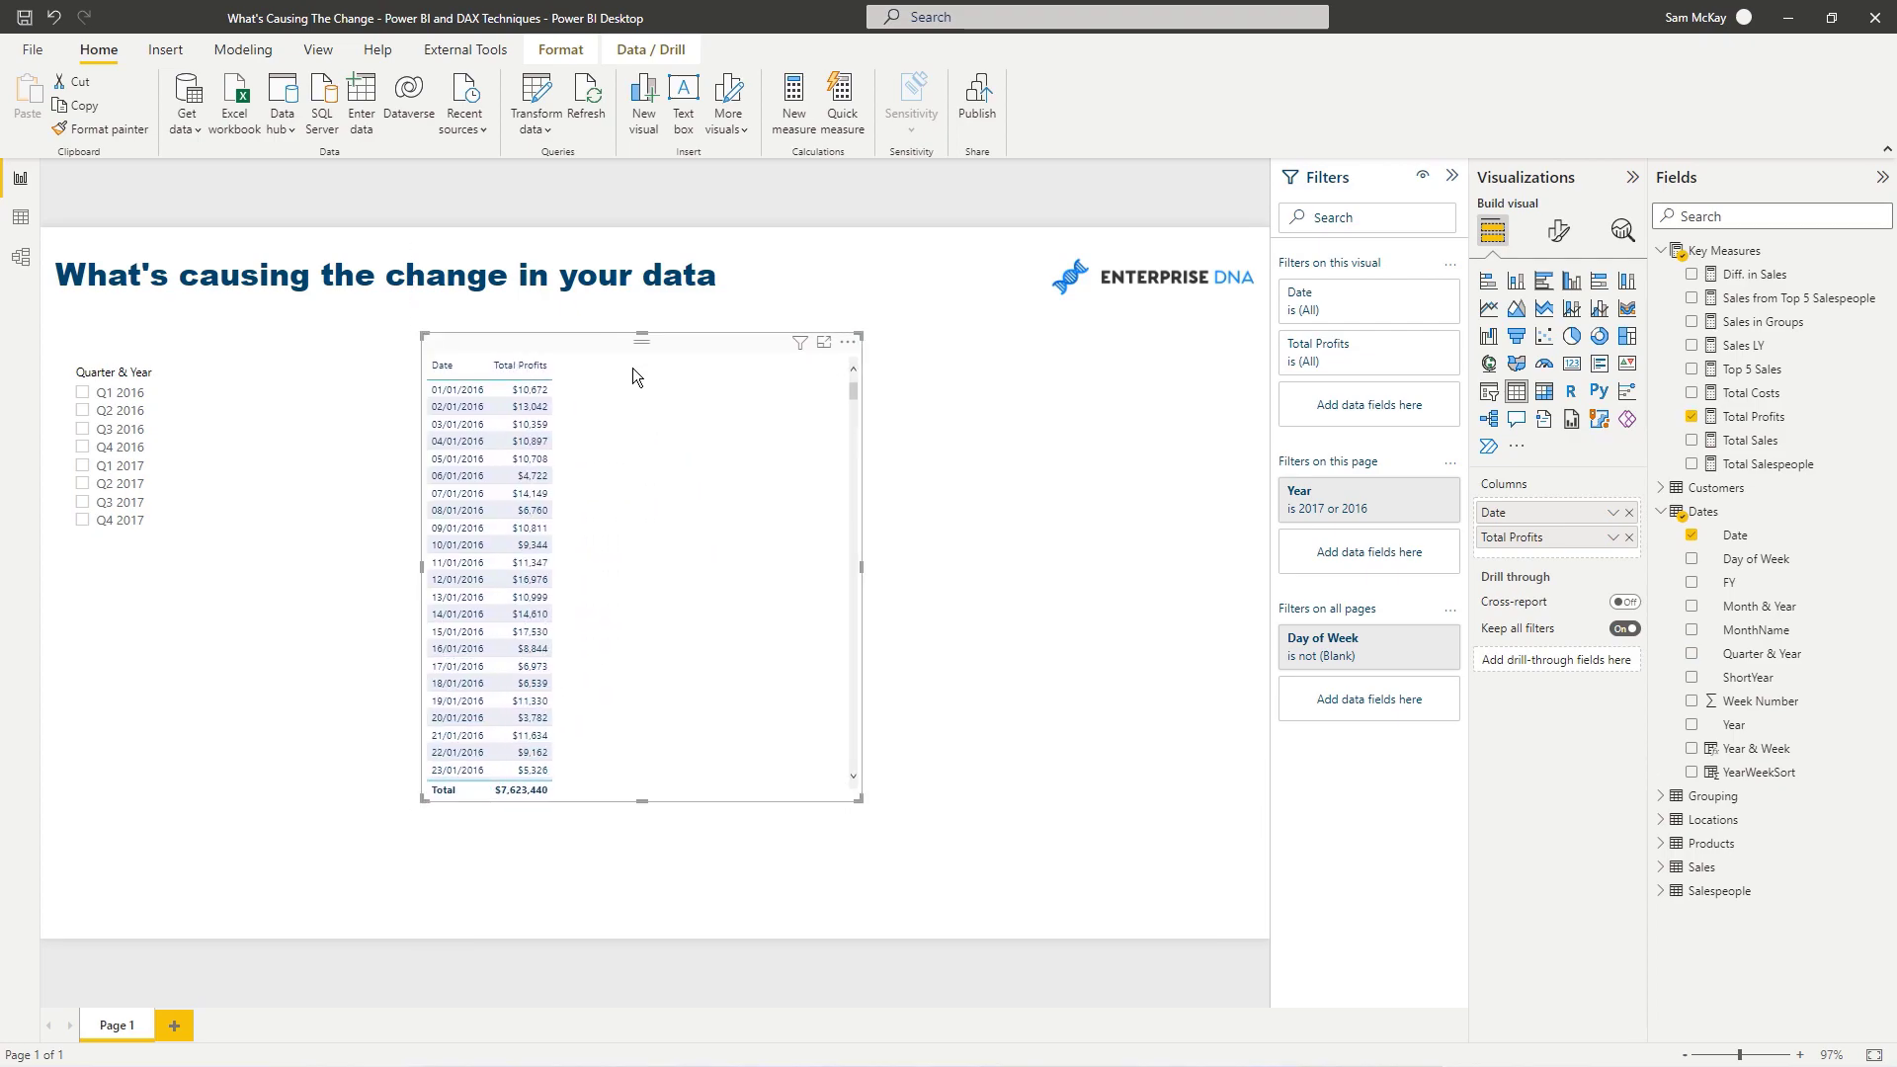
{"action": "left_click", "coordinate": [82, 483]}
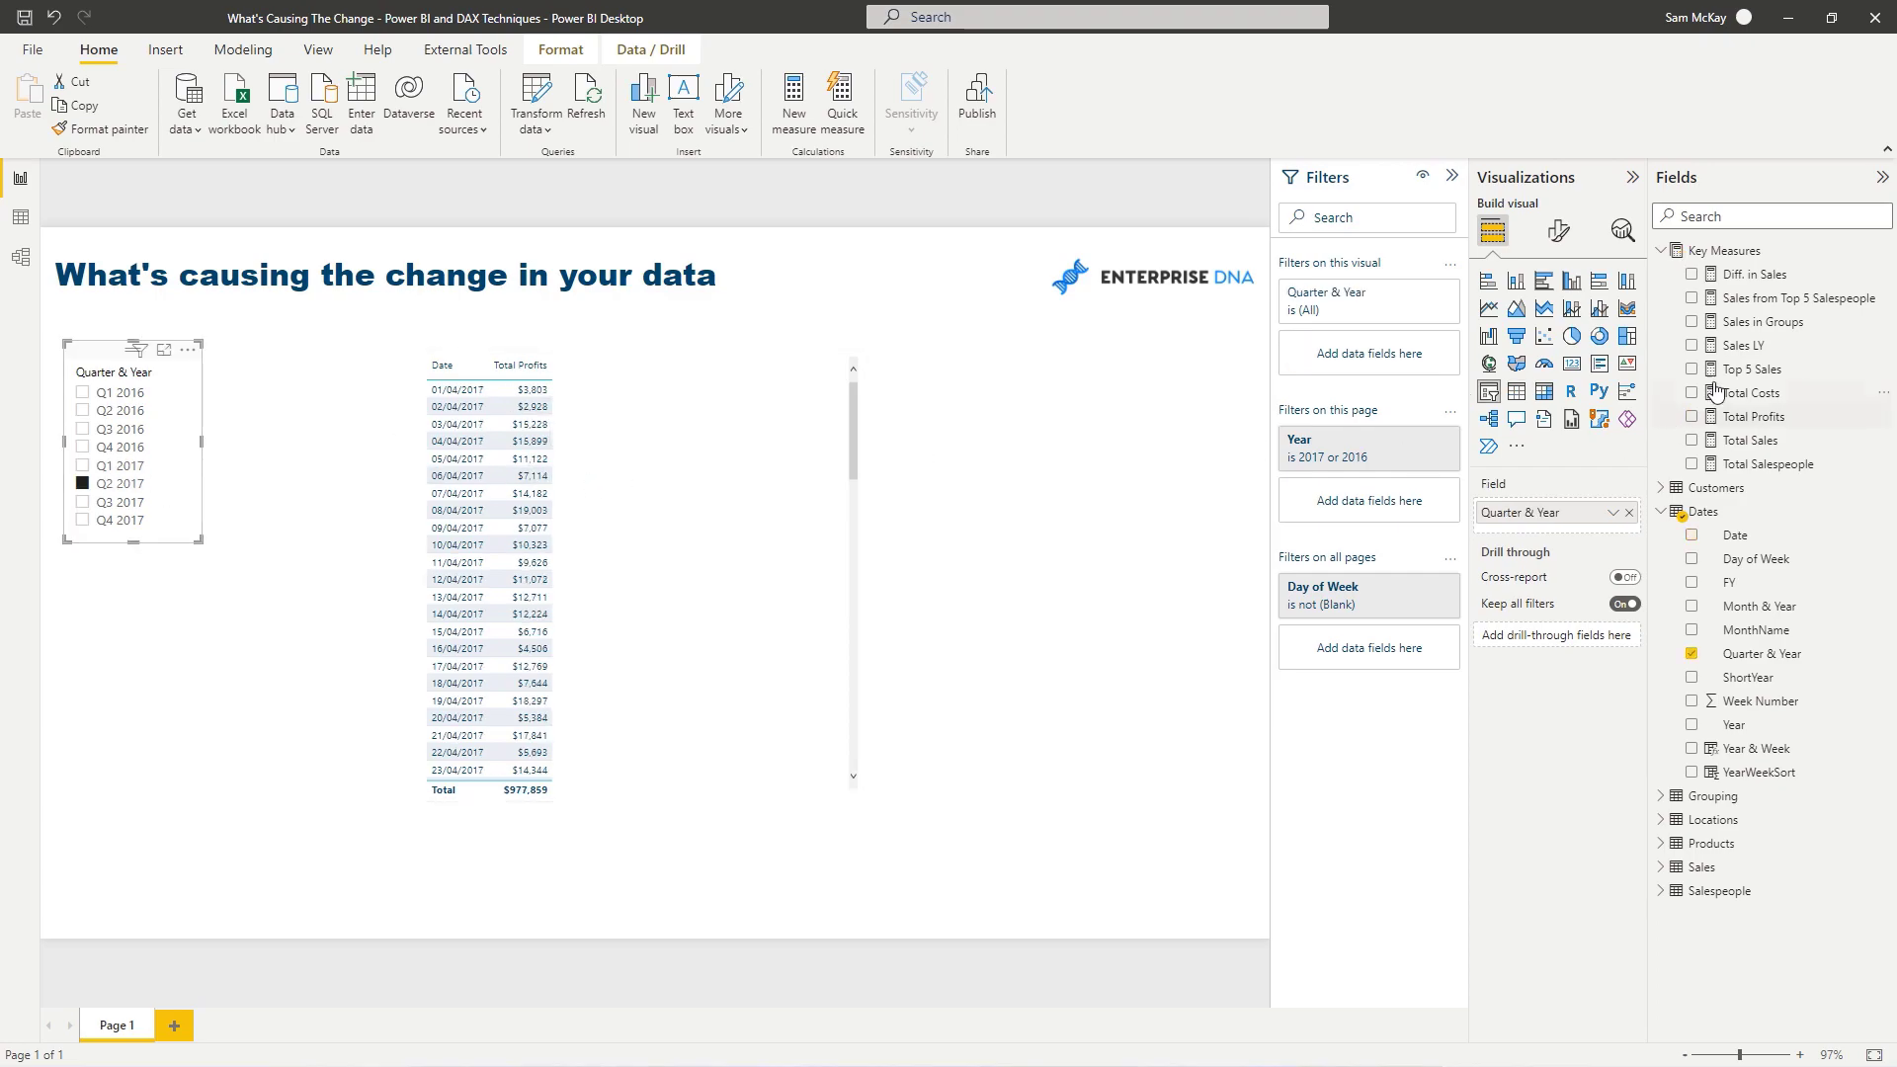
Step: Start a new measure in Key Measures named Profits LQ that uses CALCULATE on [Total Profits]
{"action": "left_click", "coordinate": [1749, 440]}
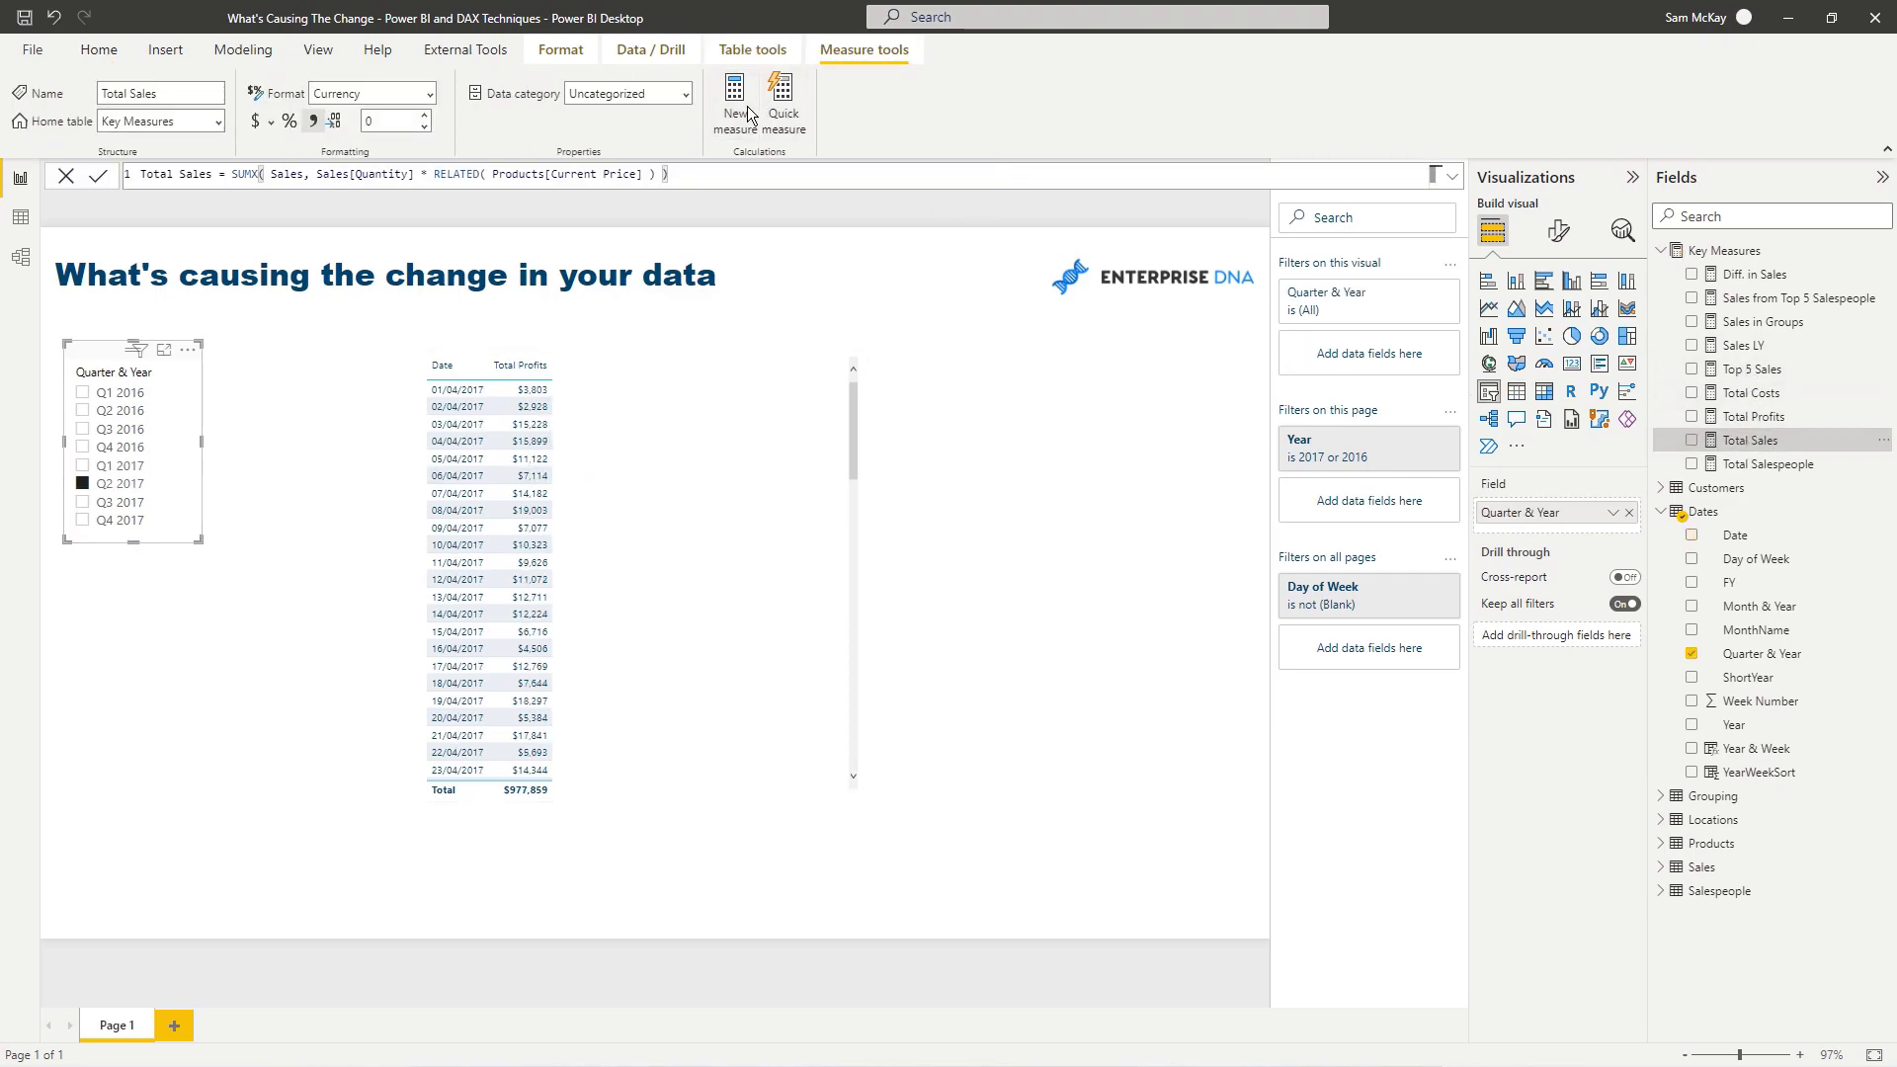
{"action": "left_click", "coordinate": [747, 104]}
{"action": "type", "text": "Profits LQ"}
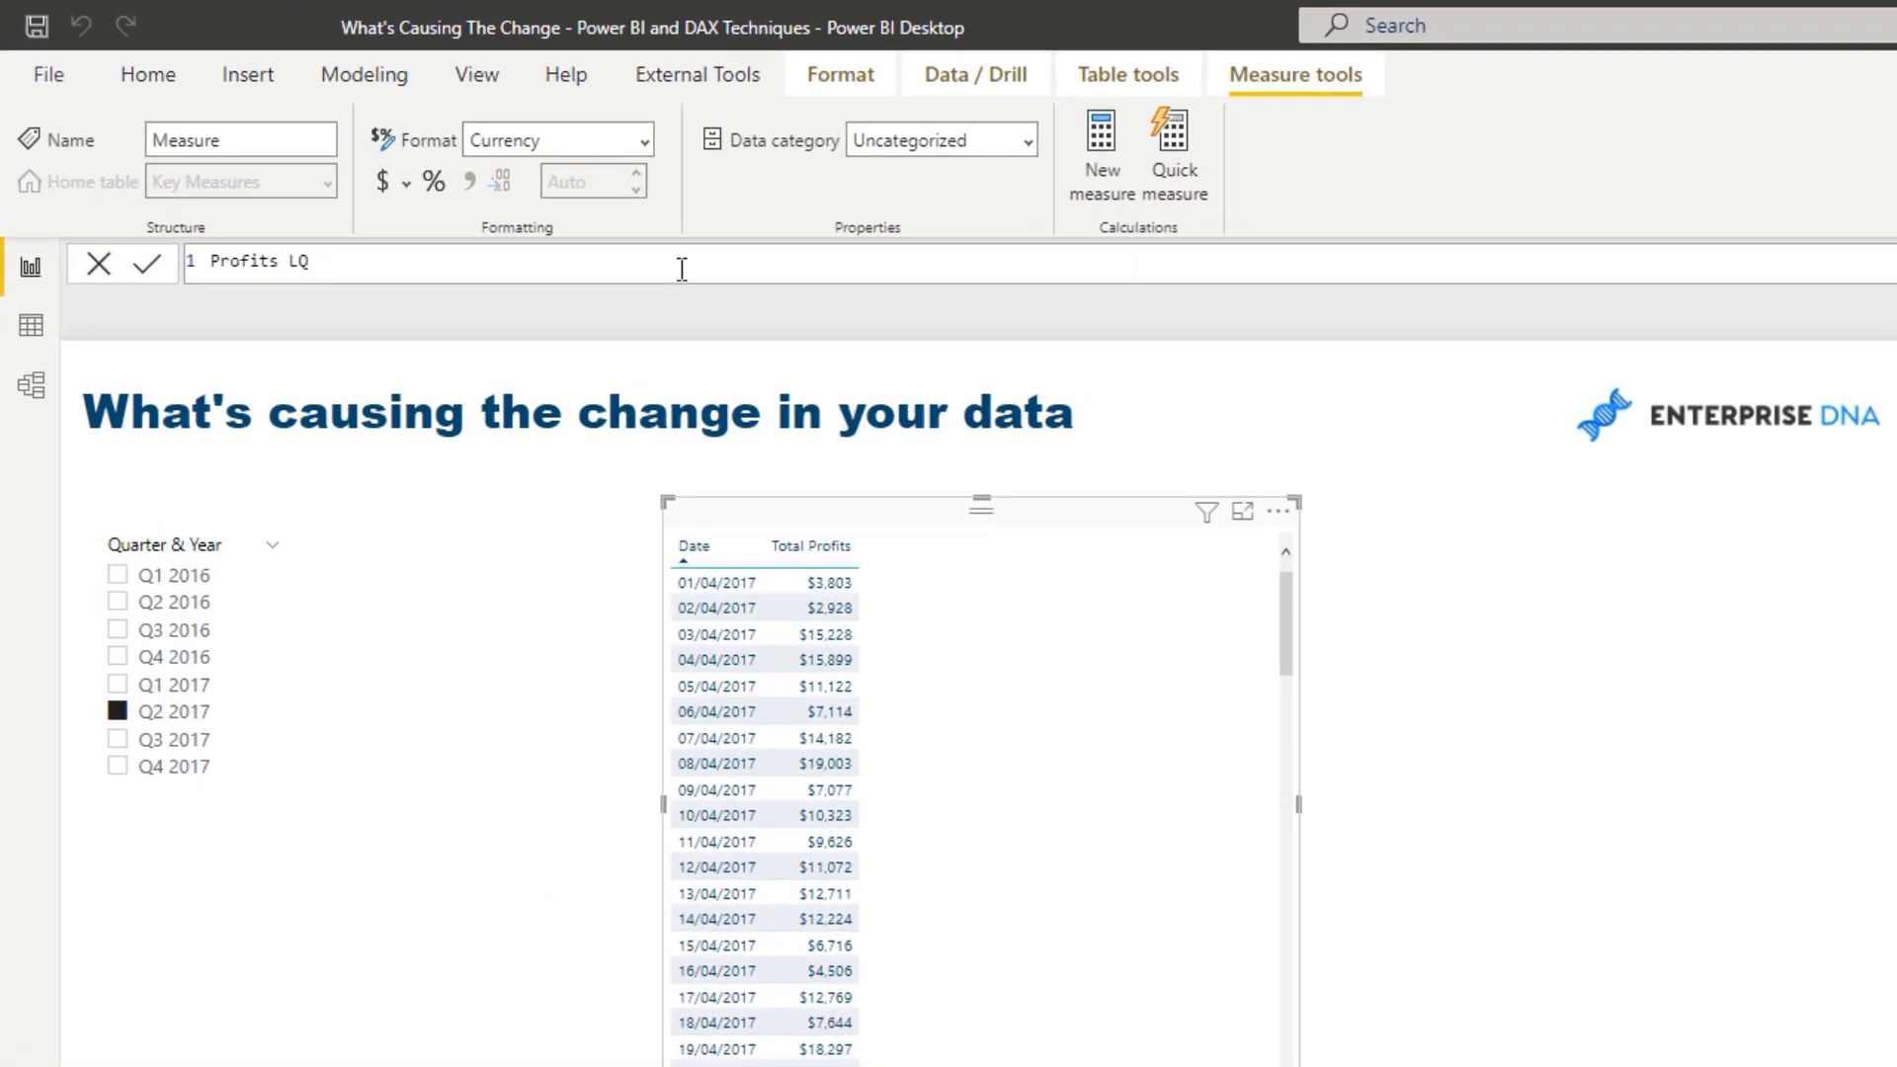
{"action": "type", "text": " = CAL"}
{"action": "left_click", "coordinate": [670, 292]}
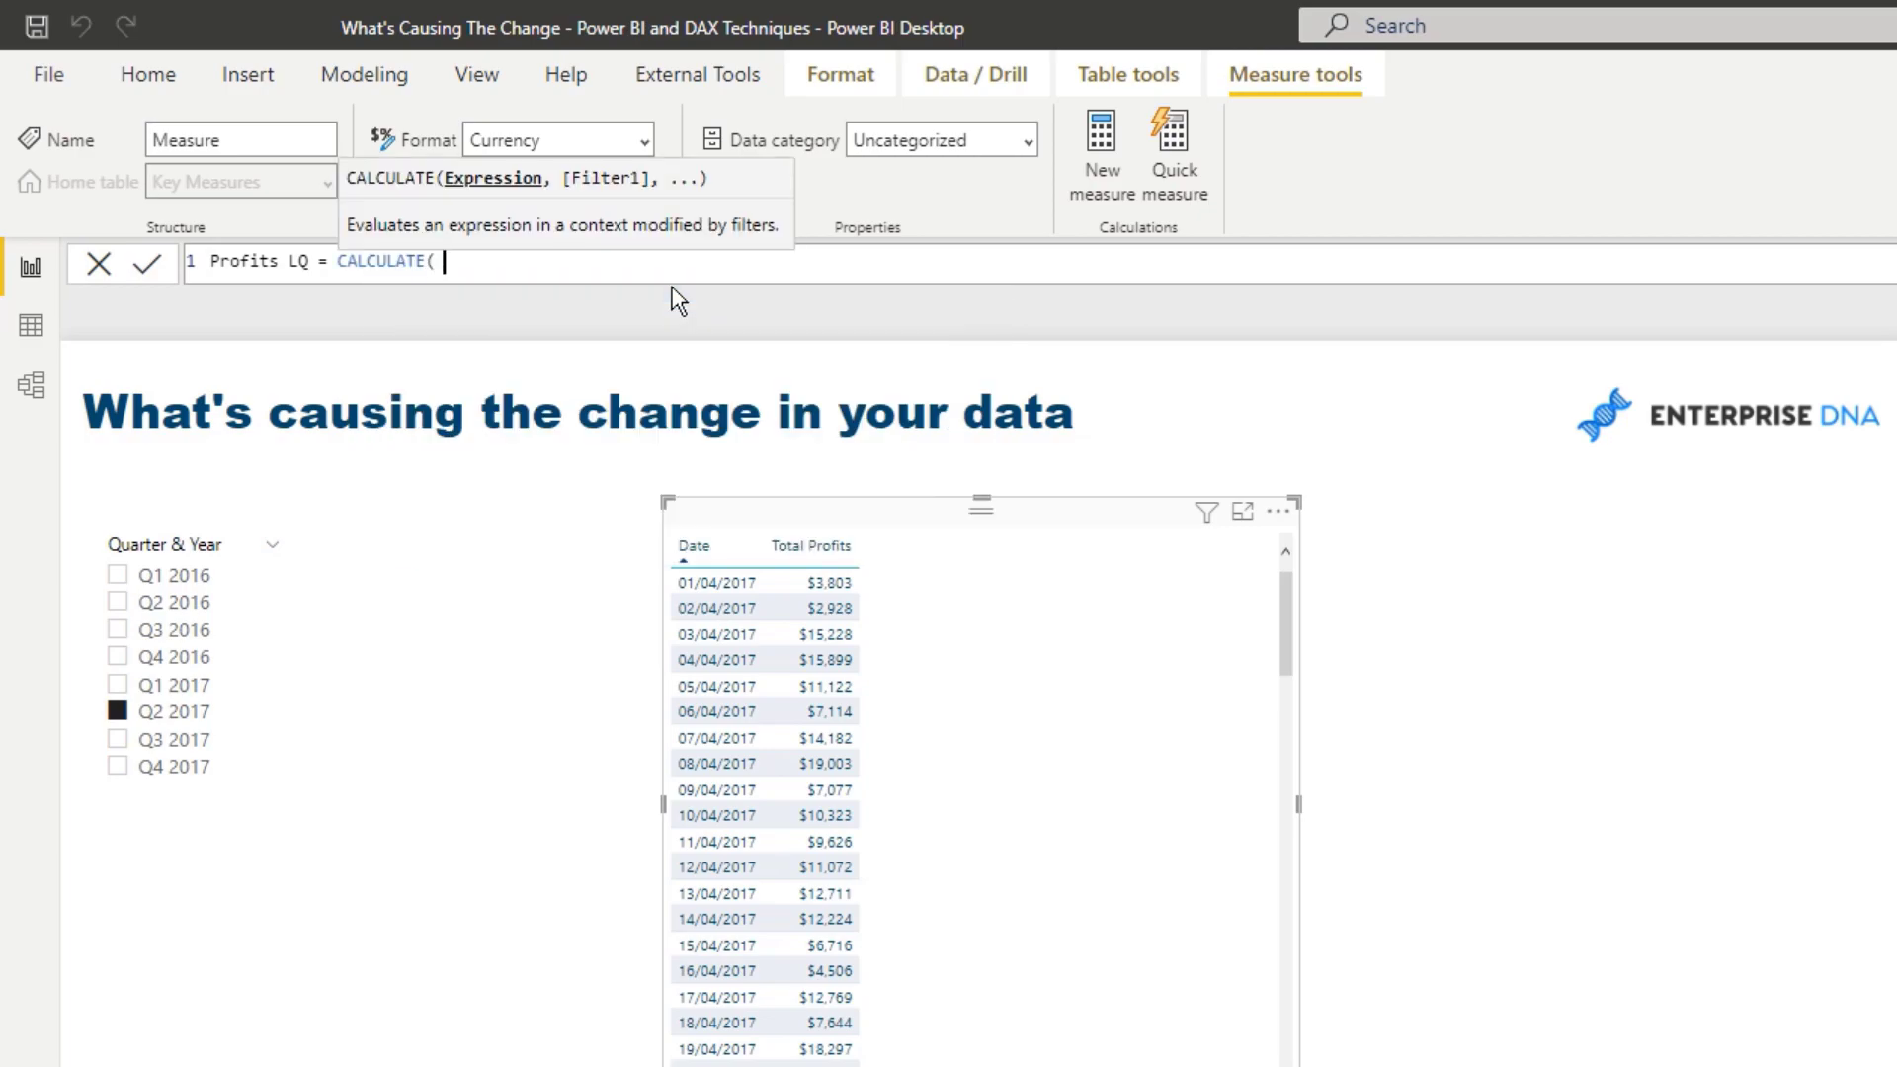
{"action": "type", "text": "[Tot"}
{"action": "left_click", "coordinate": [652, 427]}
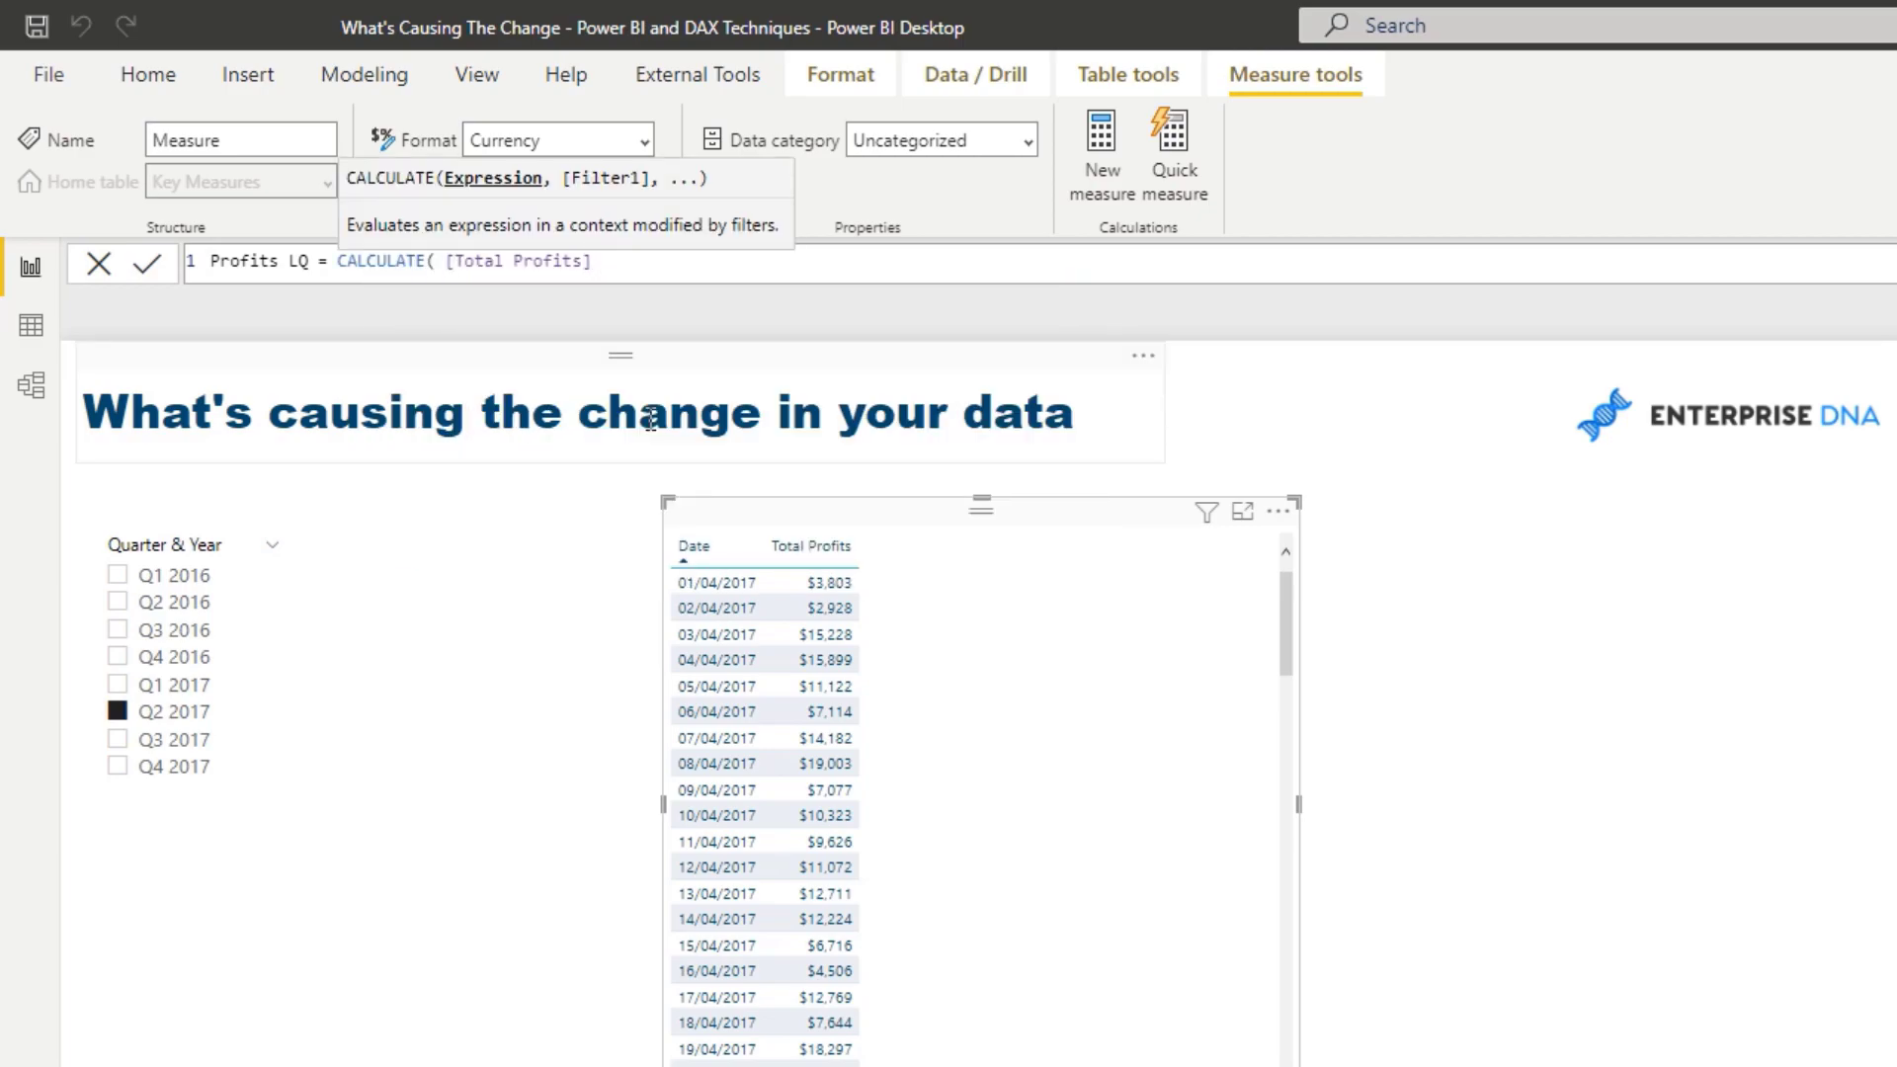
Step: Complete the Profits LQ measure with the filter DATEADD( Dates[Date], -1, QUARTER ) and commit it
{"action": "type", "text": ", Dat"}
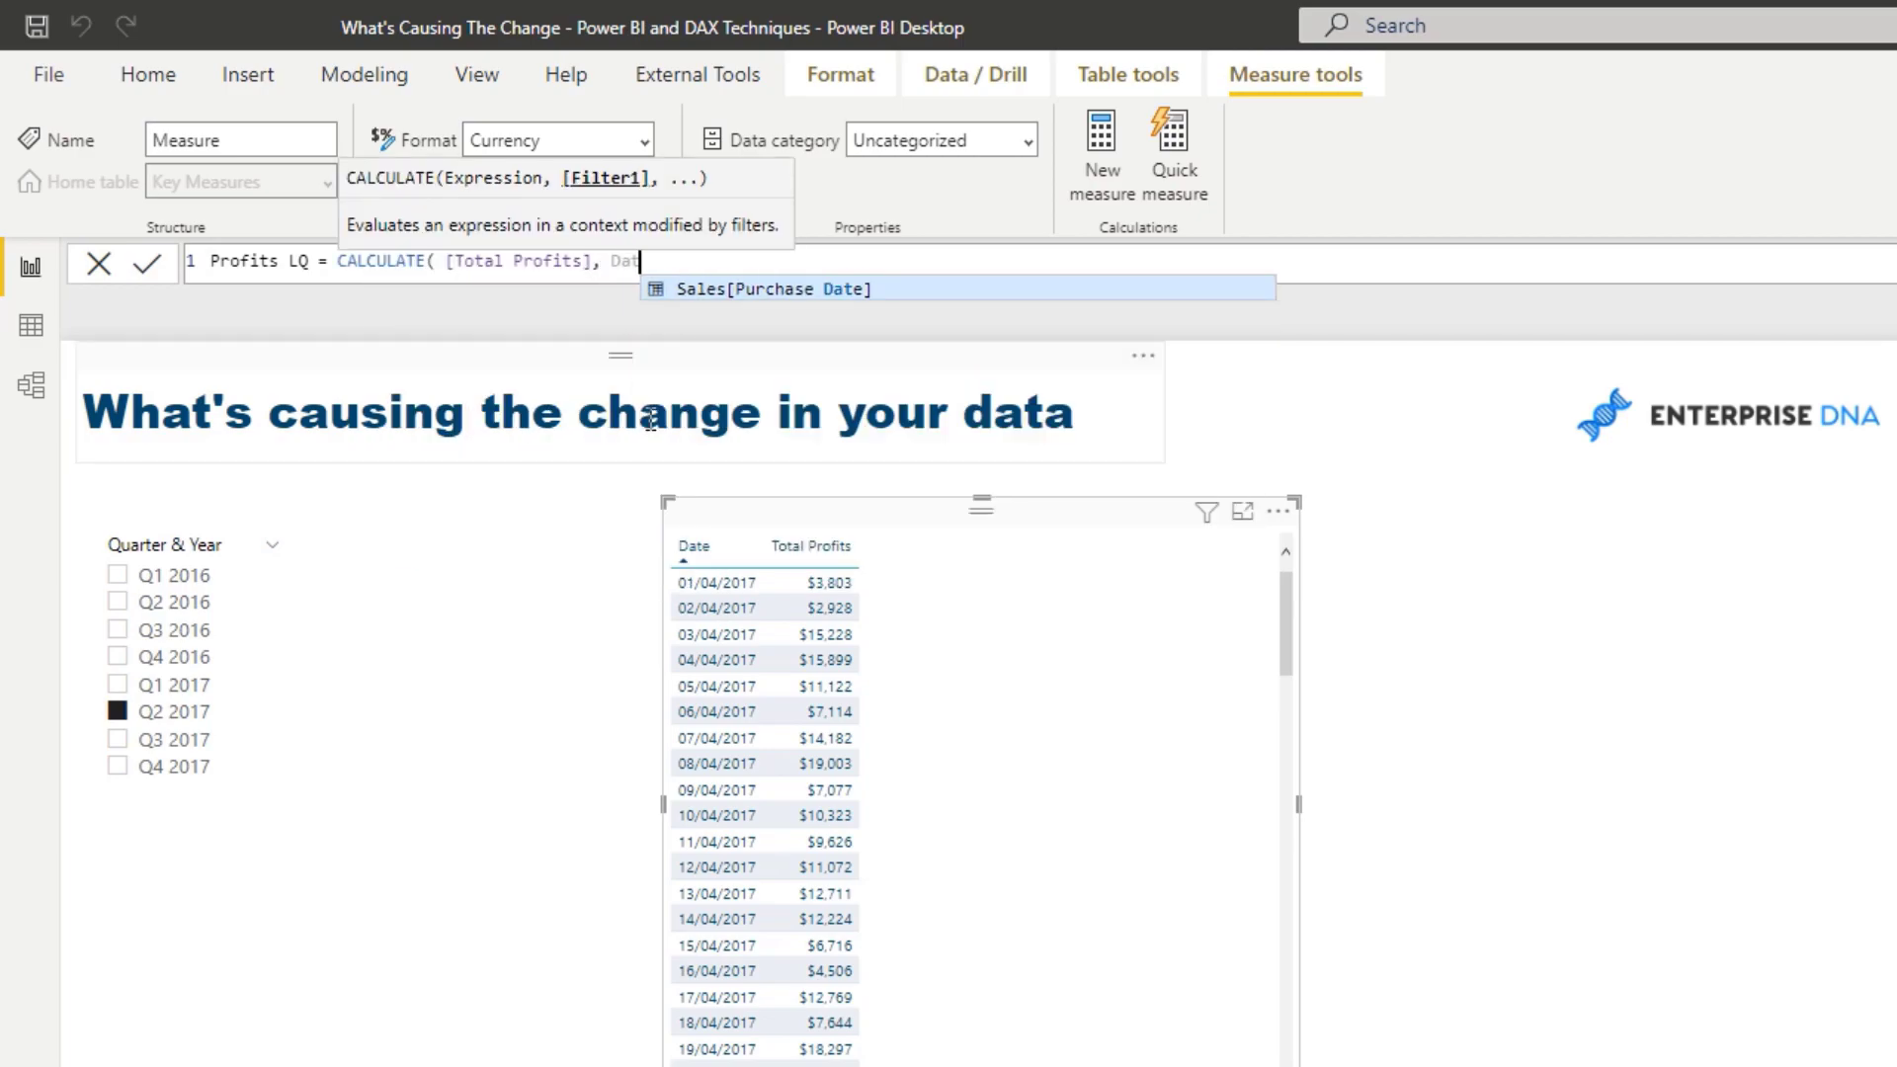
{"action": "type", "text": "ea"}
{"action": "left_click", "coordinate": [719, 295]}
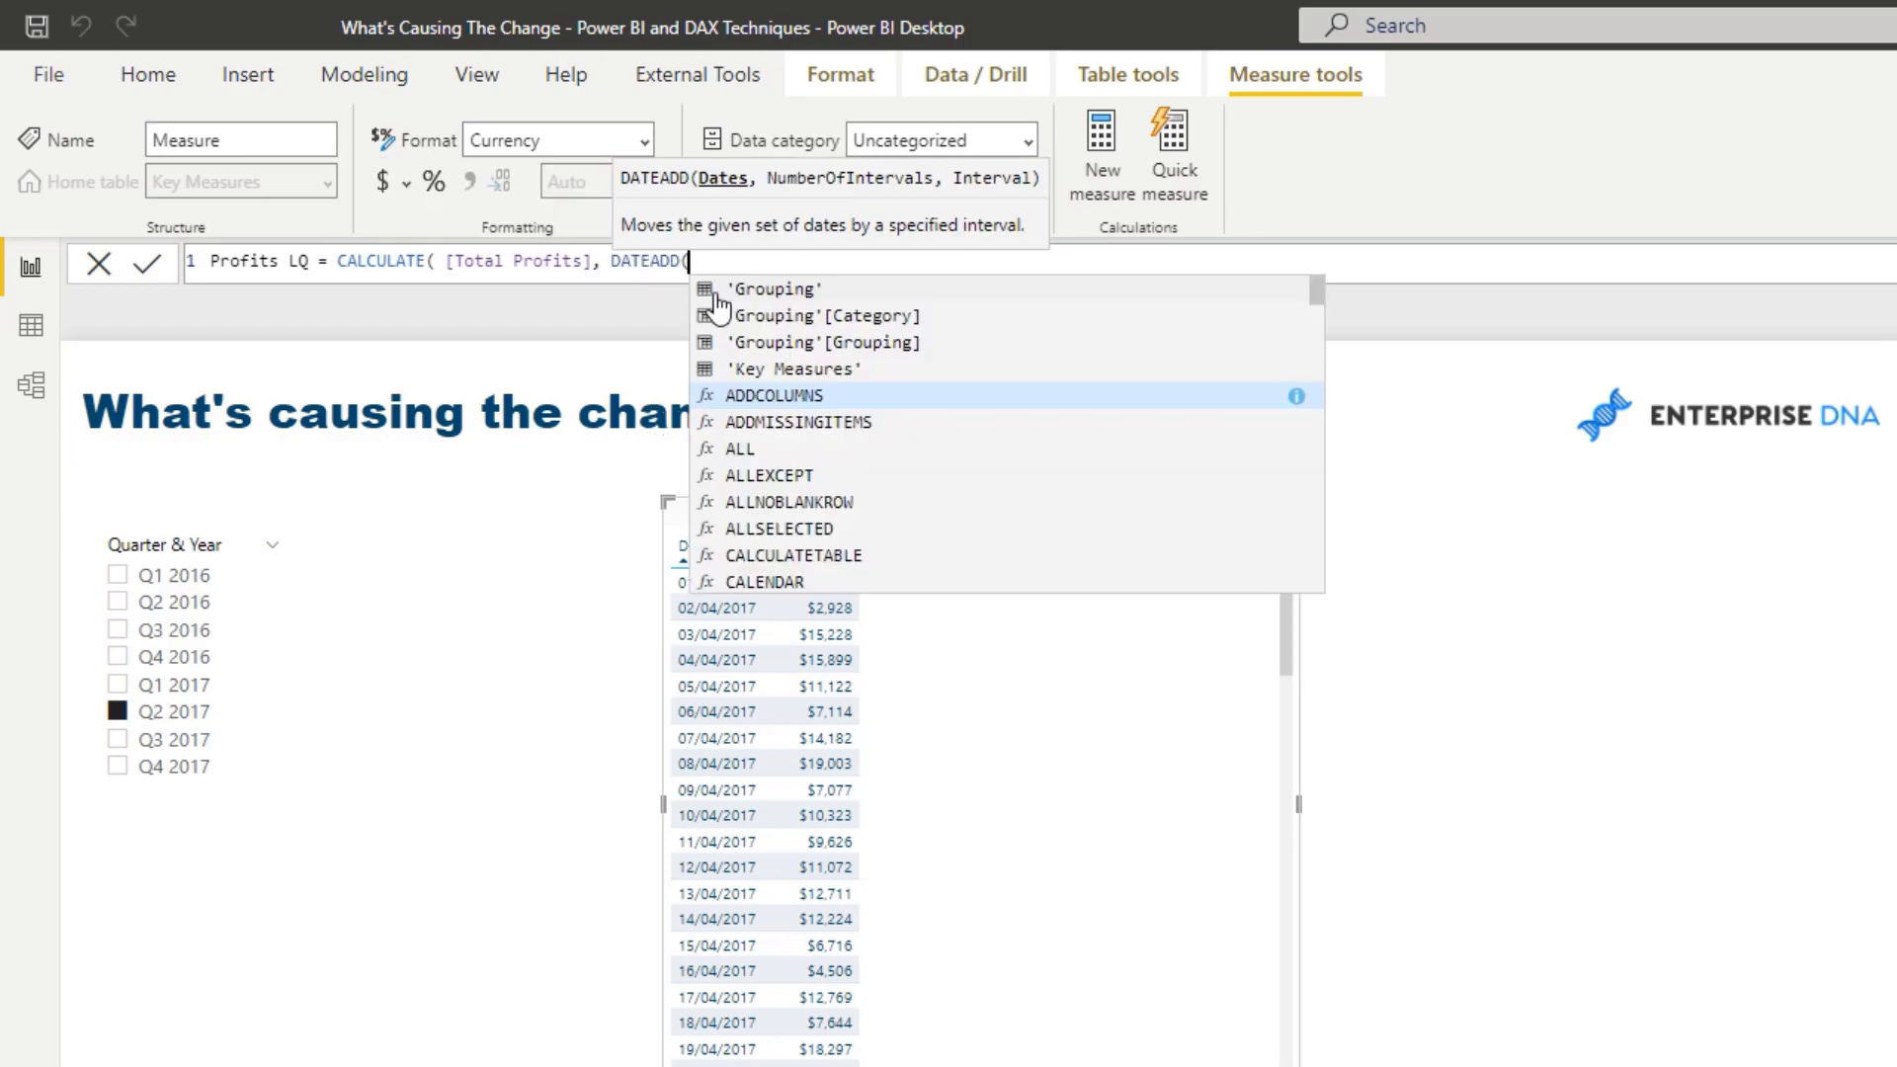
{"action": "type", "text": "Dates"}
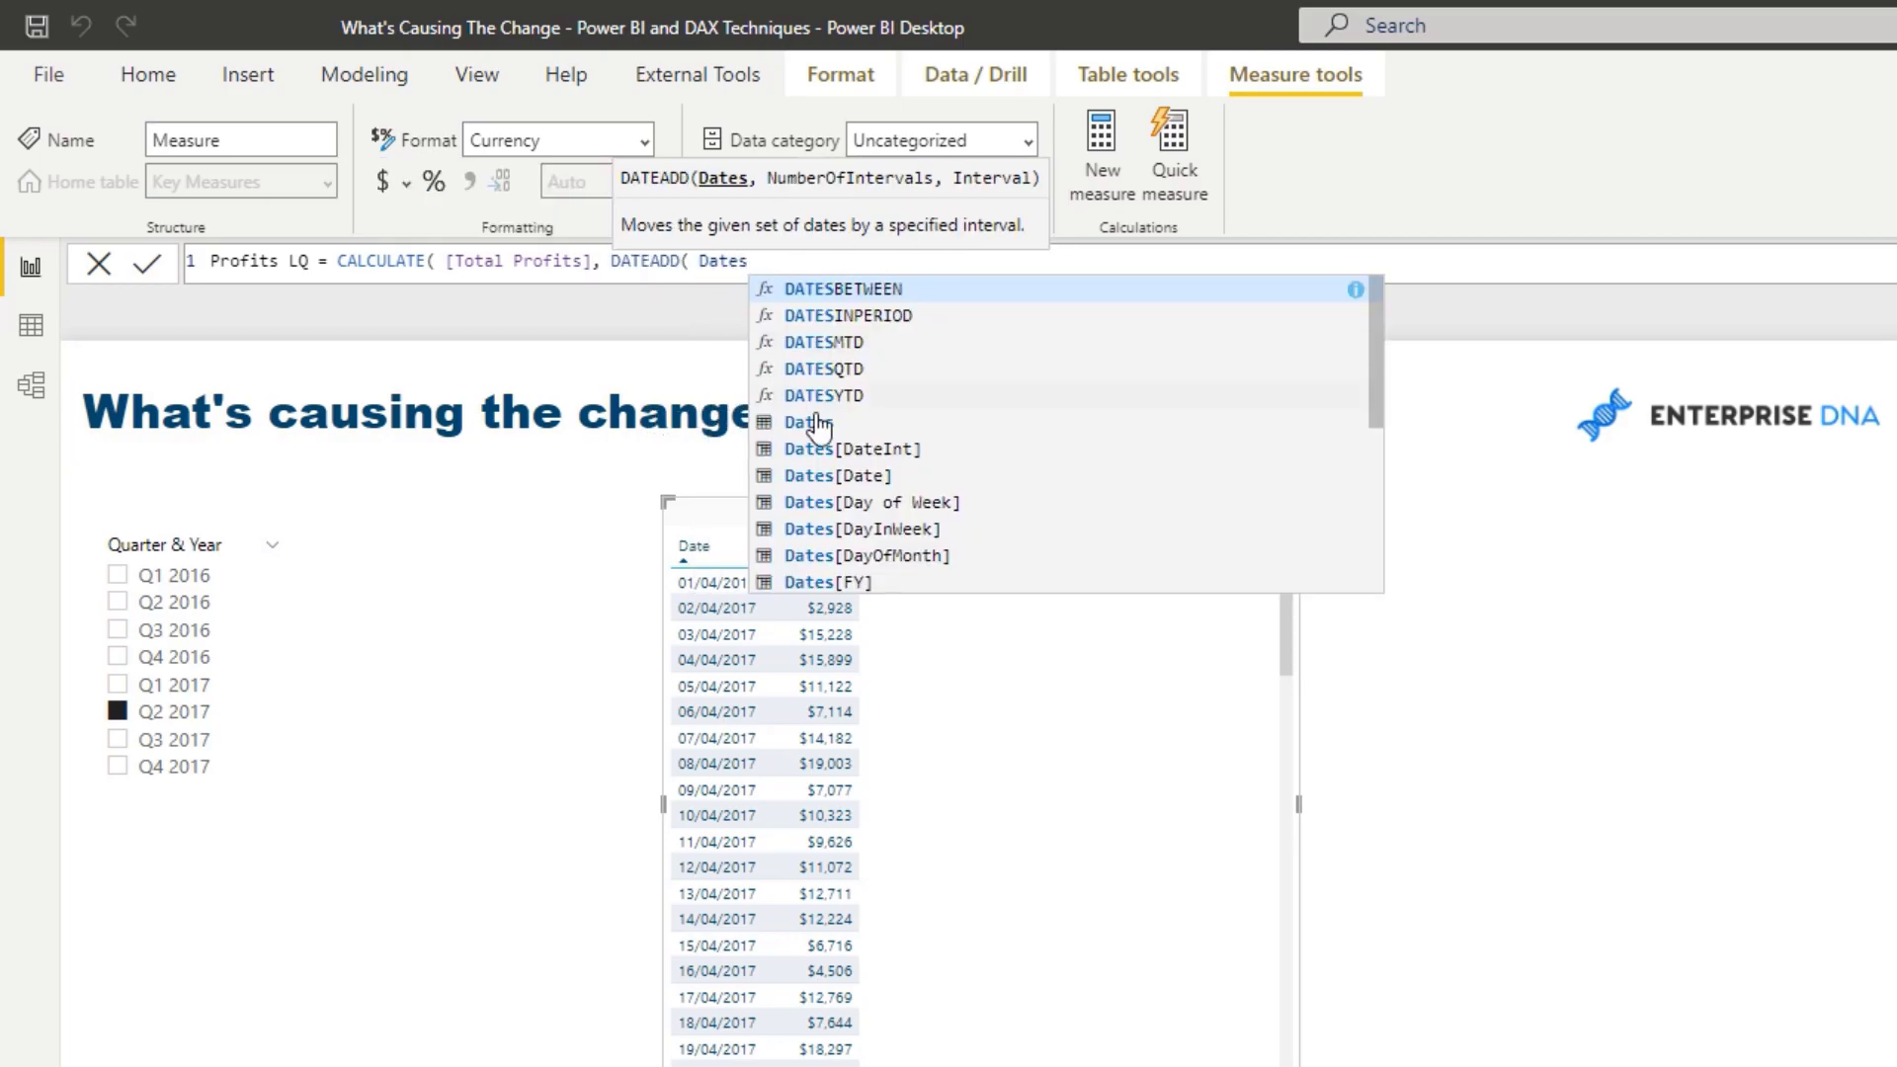
{"action": "left_click", "coordinate": [879, 478]}
{"action": "type", "text": ", -1"}
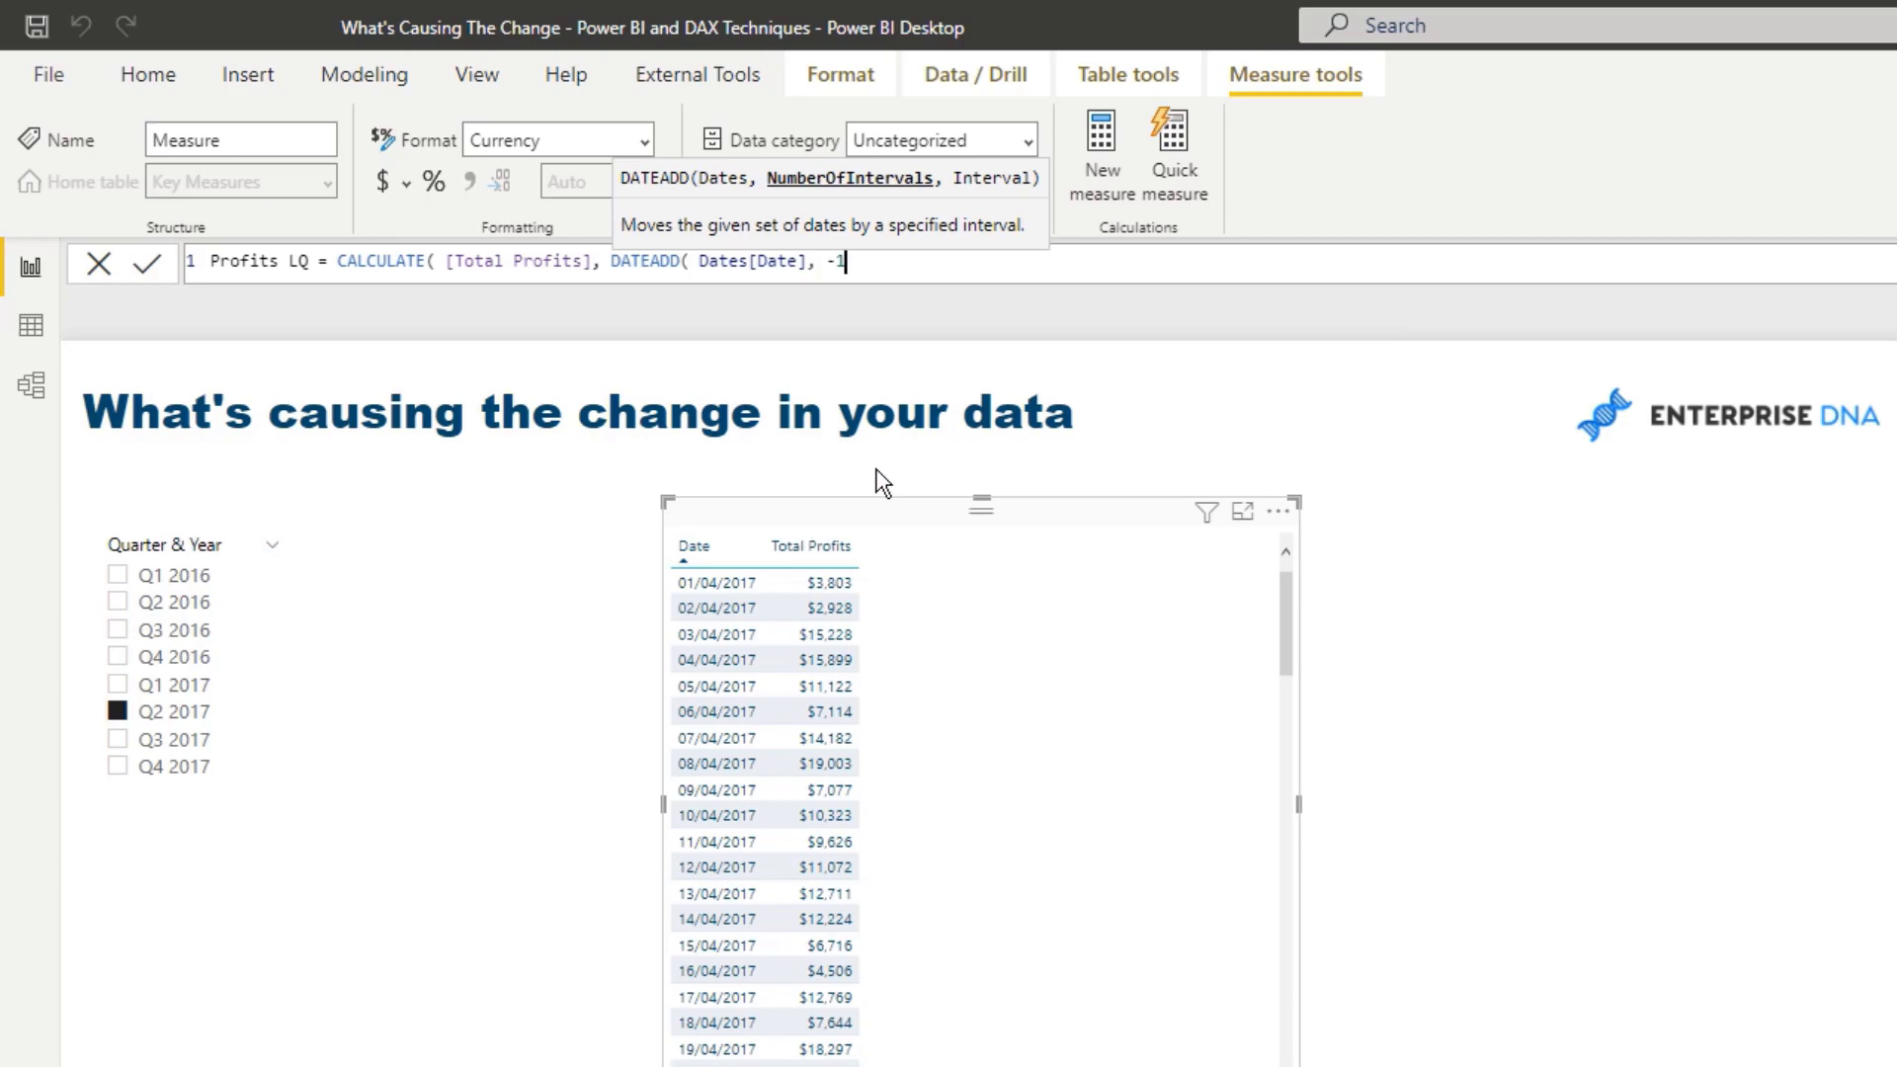
{"action": "type", "text": ", q"}
{"action": "left_click", "coordinate": [953, 292]}
{"action": "type", "text": ") )"}
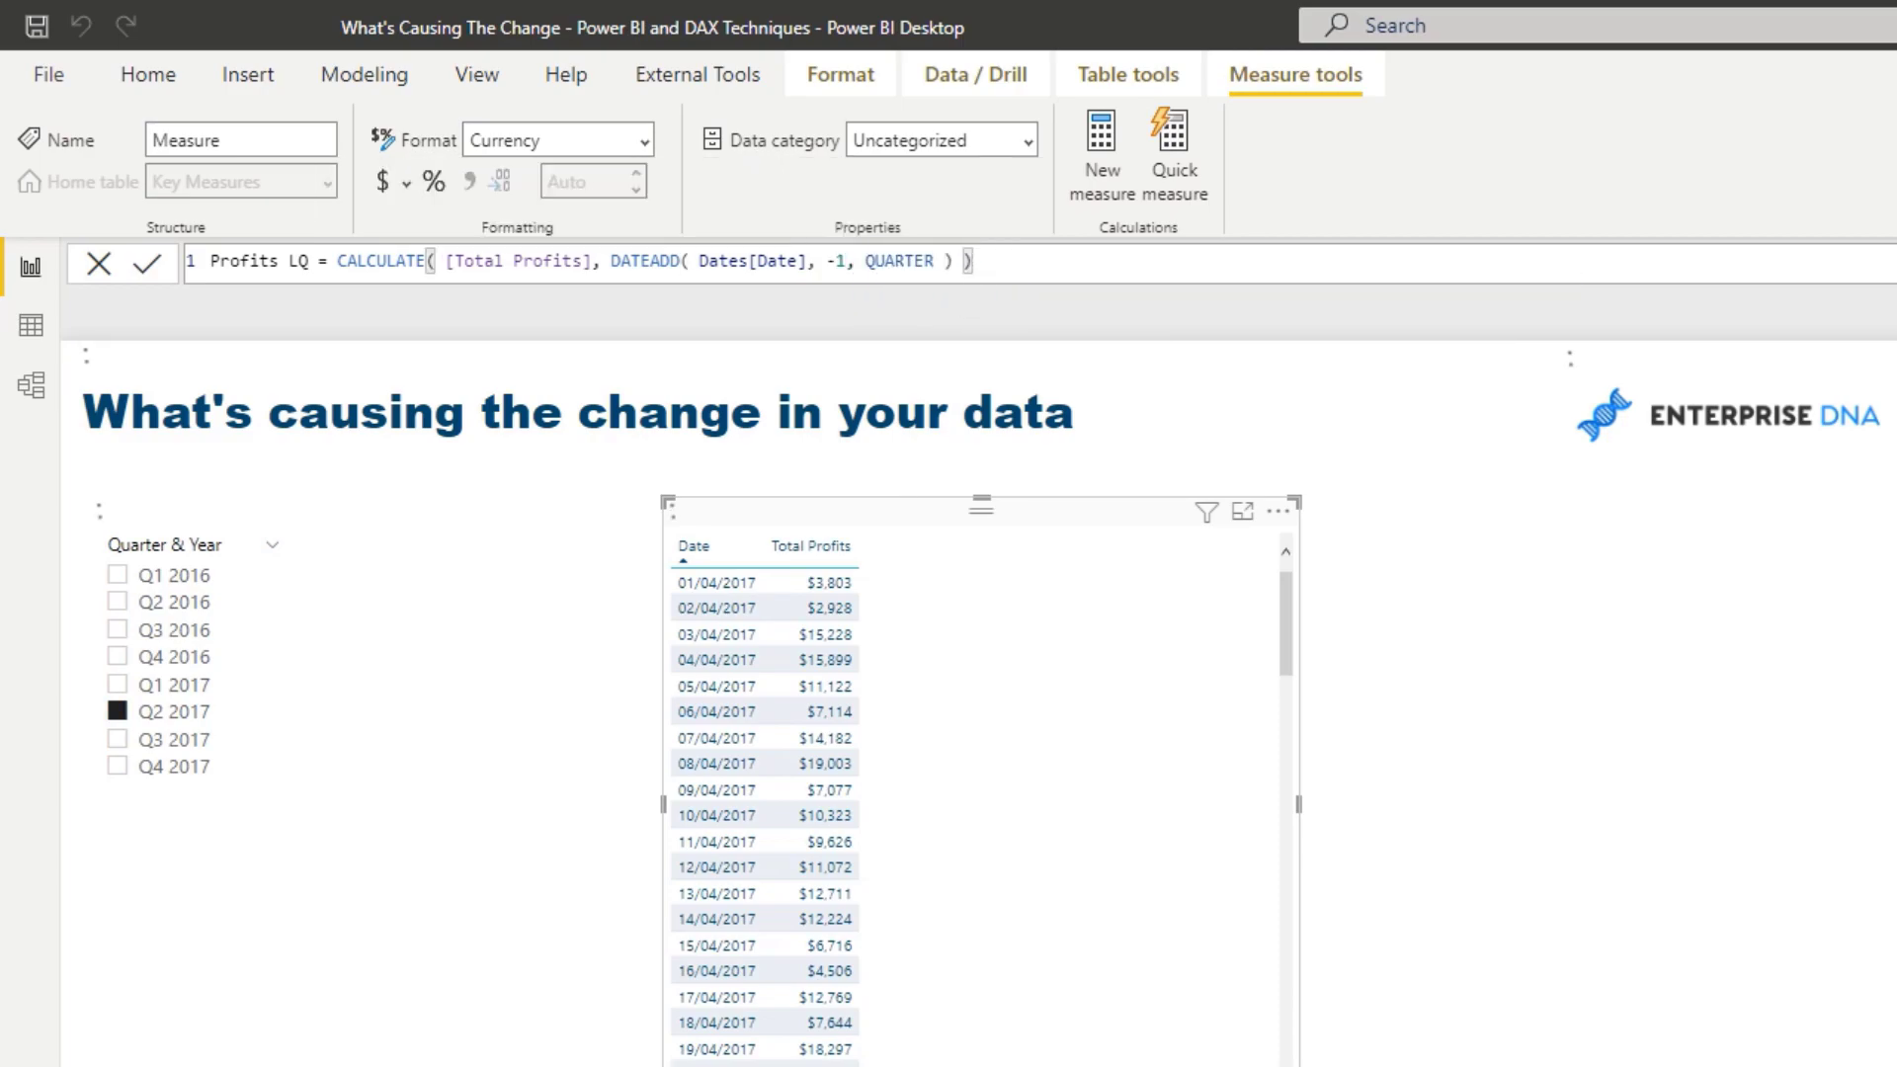
{"action": "key", "text": "Return"}
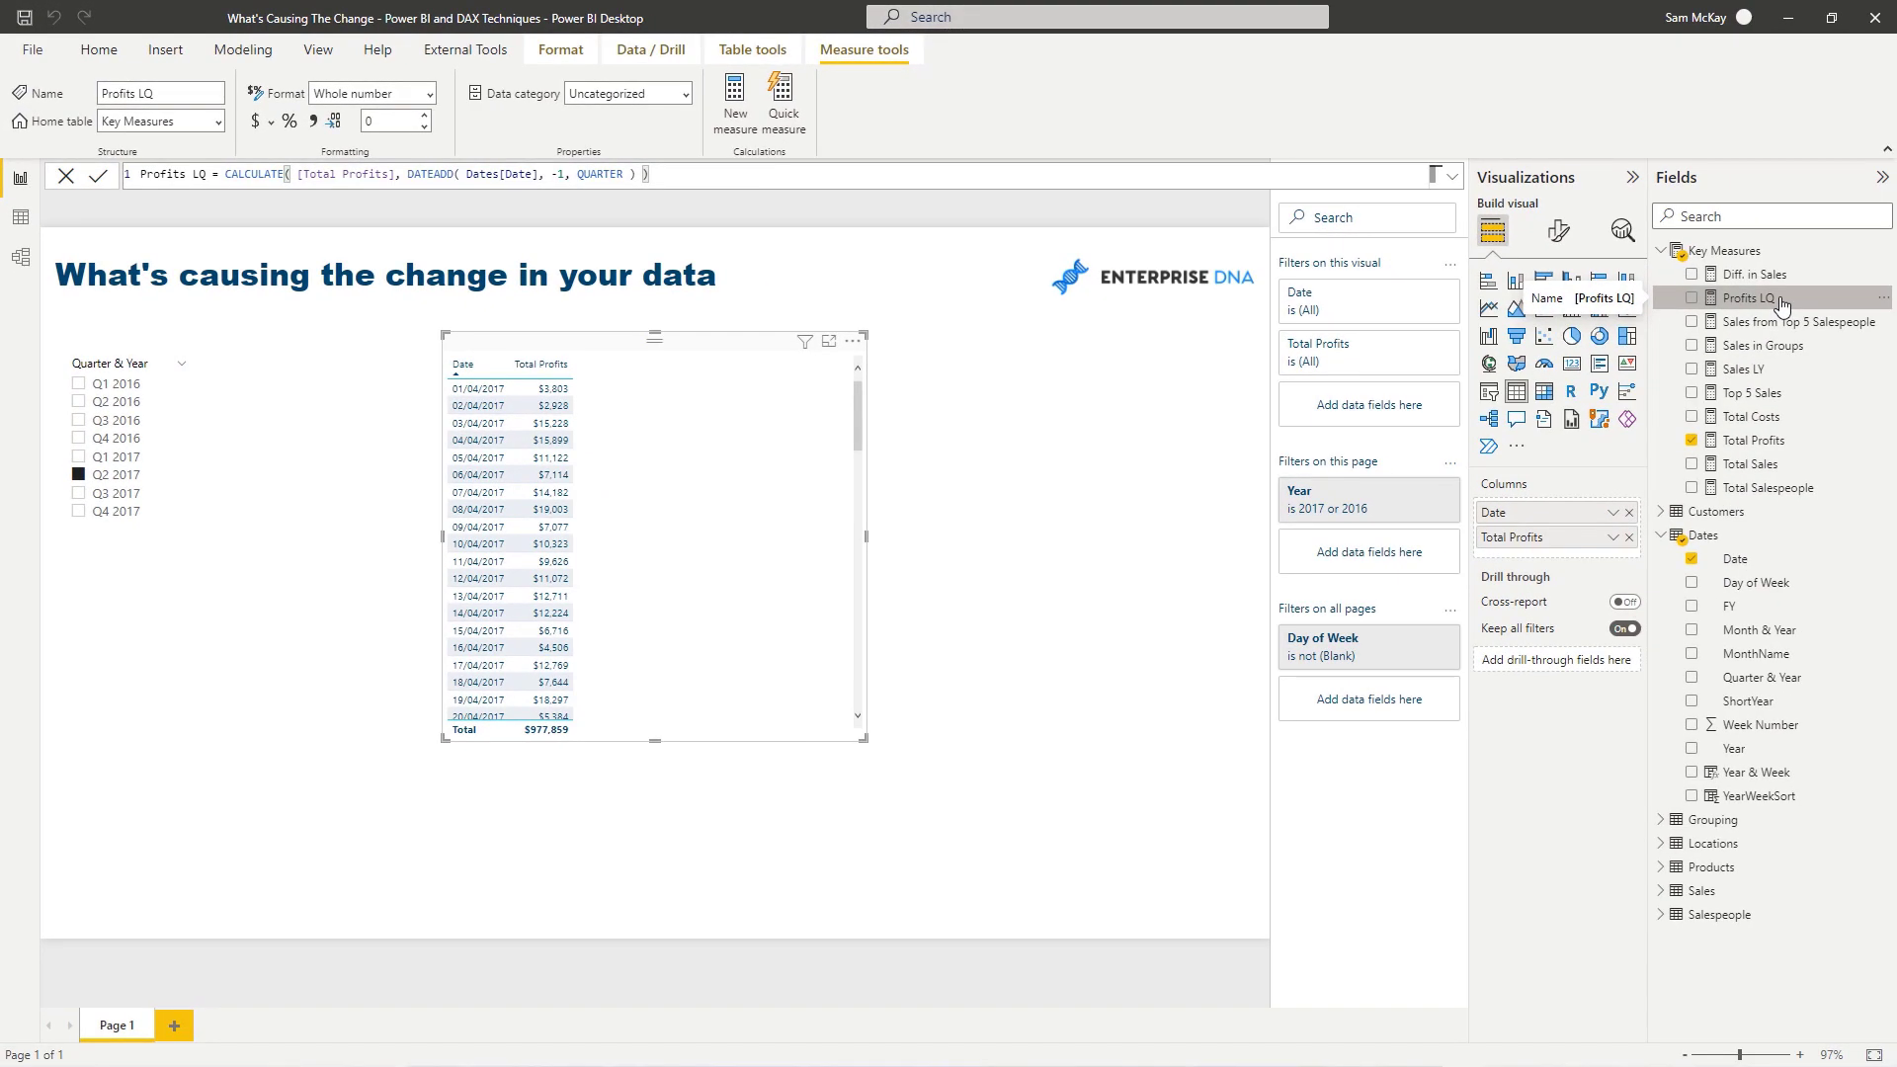
Step: Add Profits LQ to the date table and convert the table into a wide stacked column chart beside the slicer
{"action": "left_click_drag", "start_coordinate": [1782, 306], "coordinate": [766, 471]}
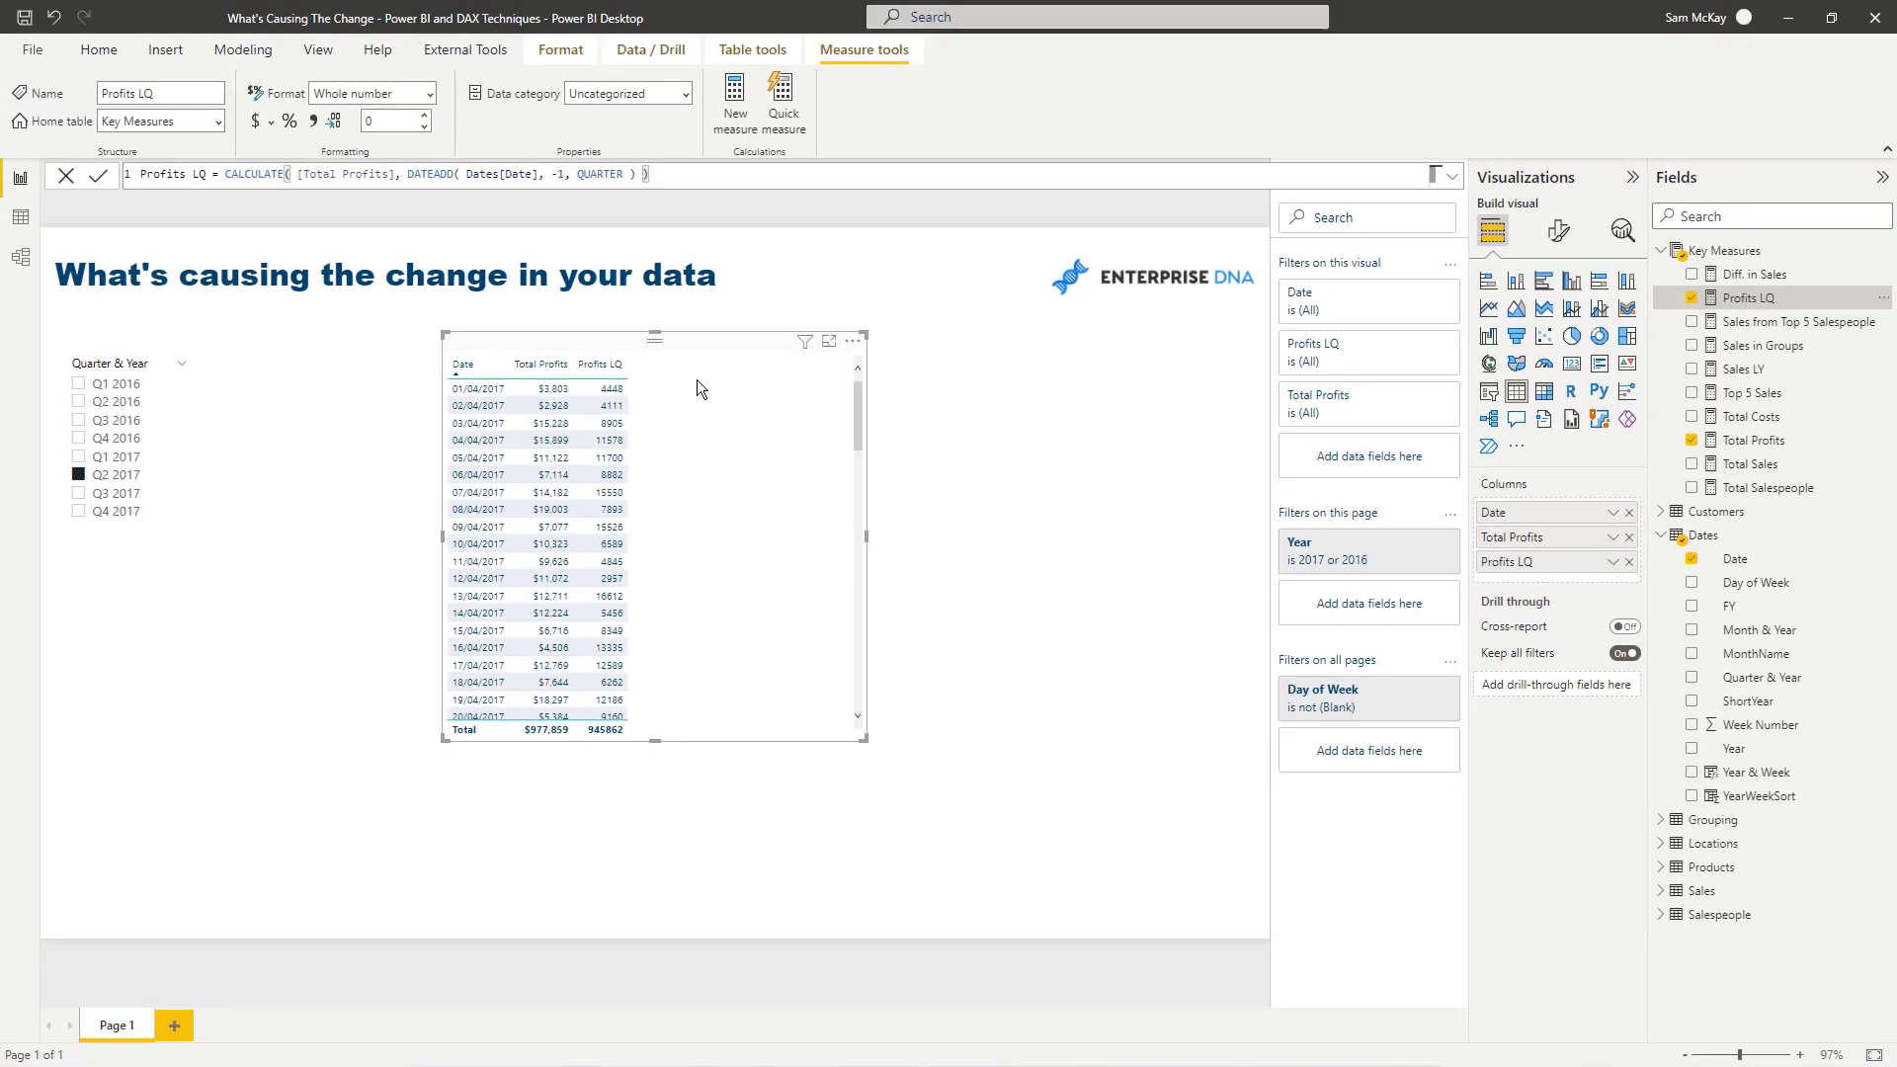
{"action": "left_click", "coordinate": [1516, 281]}
{"action": "left_click_drag", "start_coordinate": [865, 741], "coordinate": [1147, 561]}
{"action": "left_click_drag", "start_coordinate": [719, 352], "coordinate": [482, 343]}
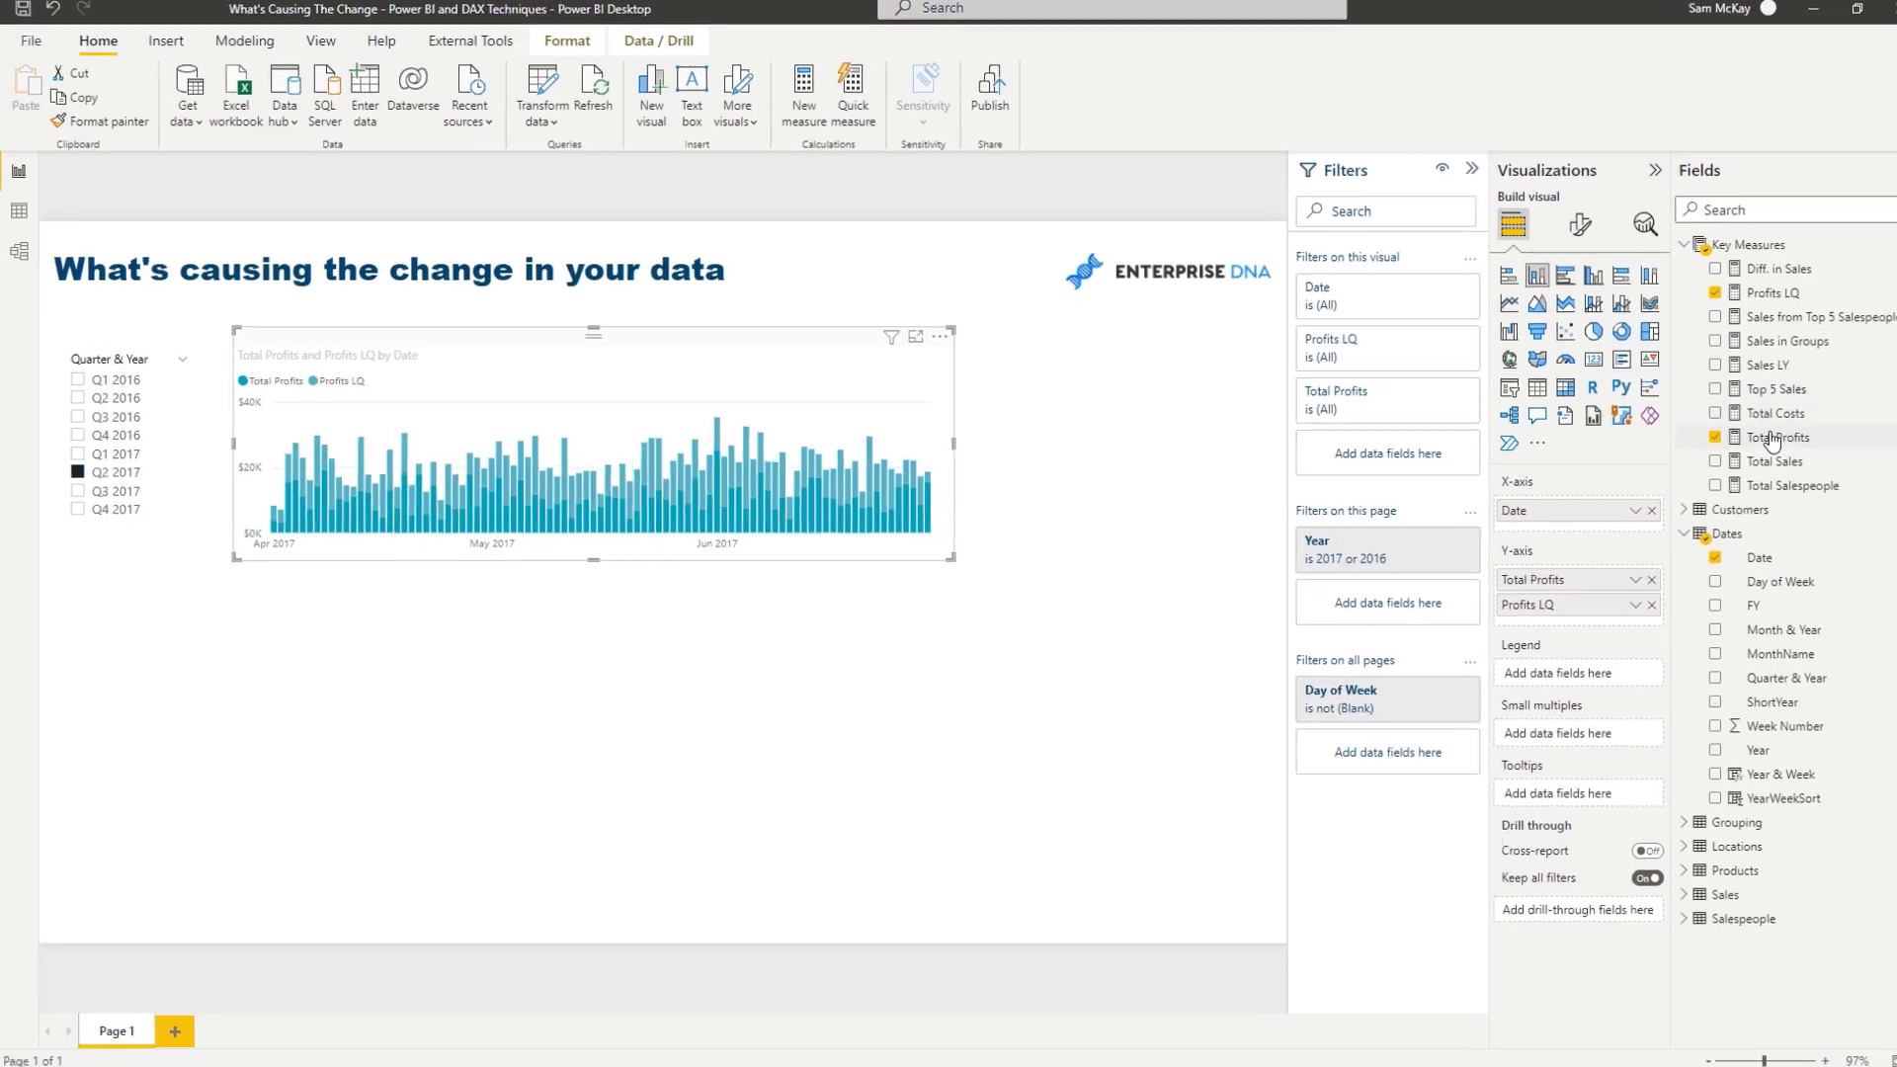
Step: Start a new measure in Key Measures named Cumulative Profits that uses CALCULATE on [Total Profits]
{"action": "left_click", "coordinate": [1747, 441]}
{"action": "left_click", "coordinate": [738, 121]}
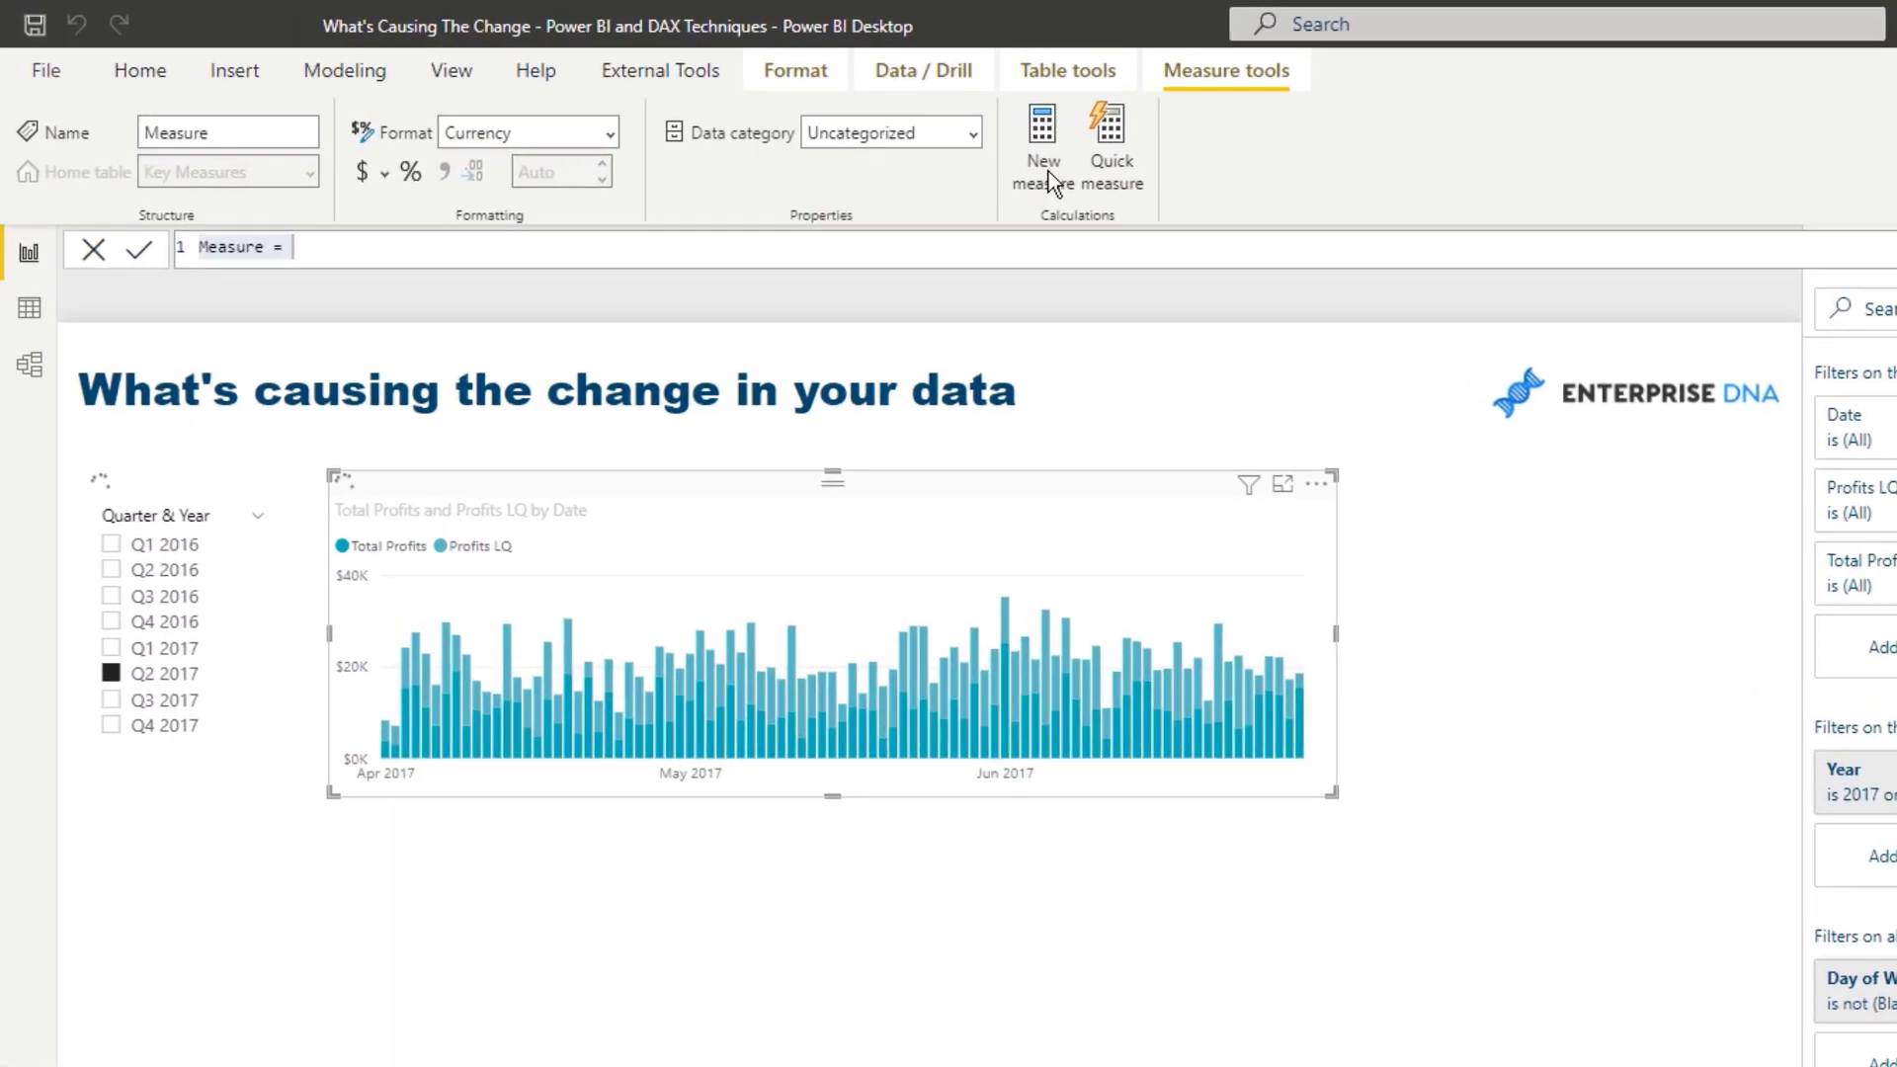
{"action": "type", "text": "C"}
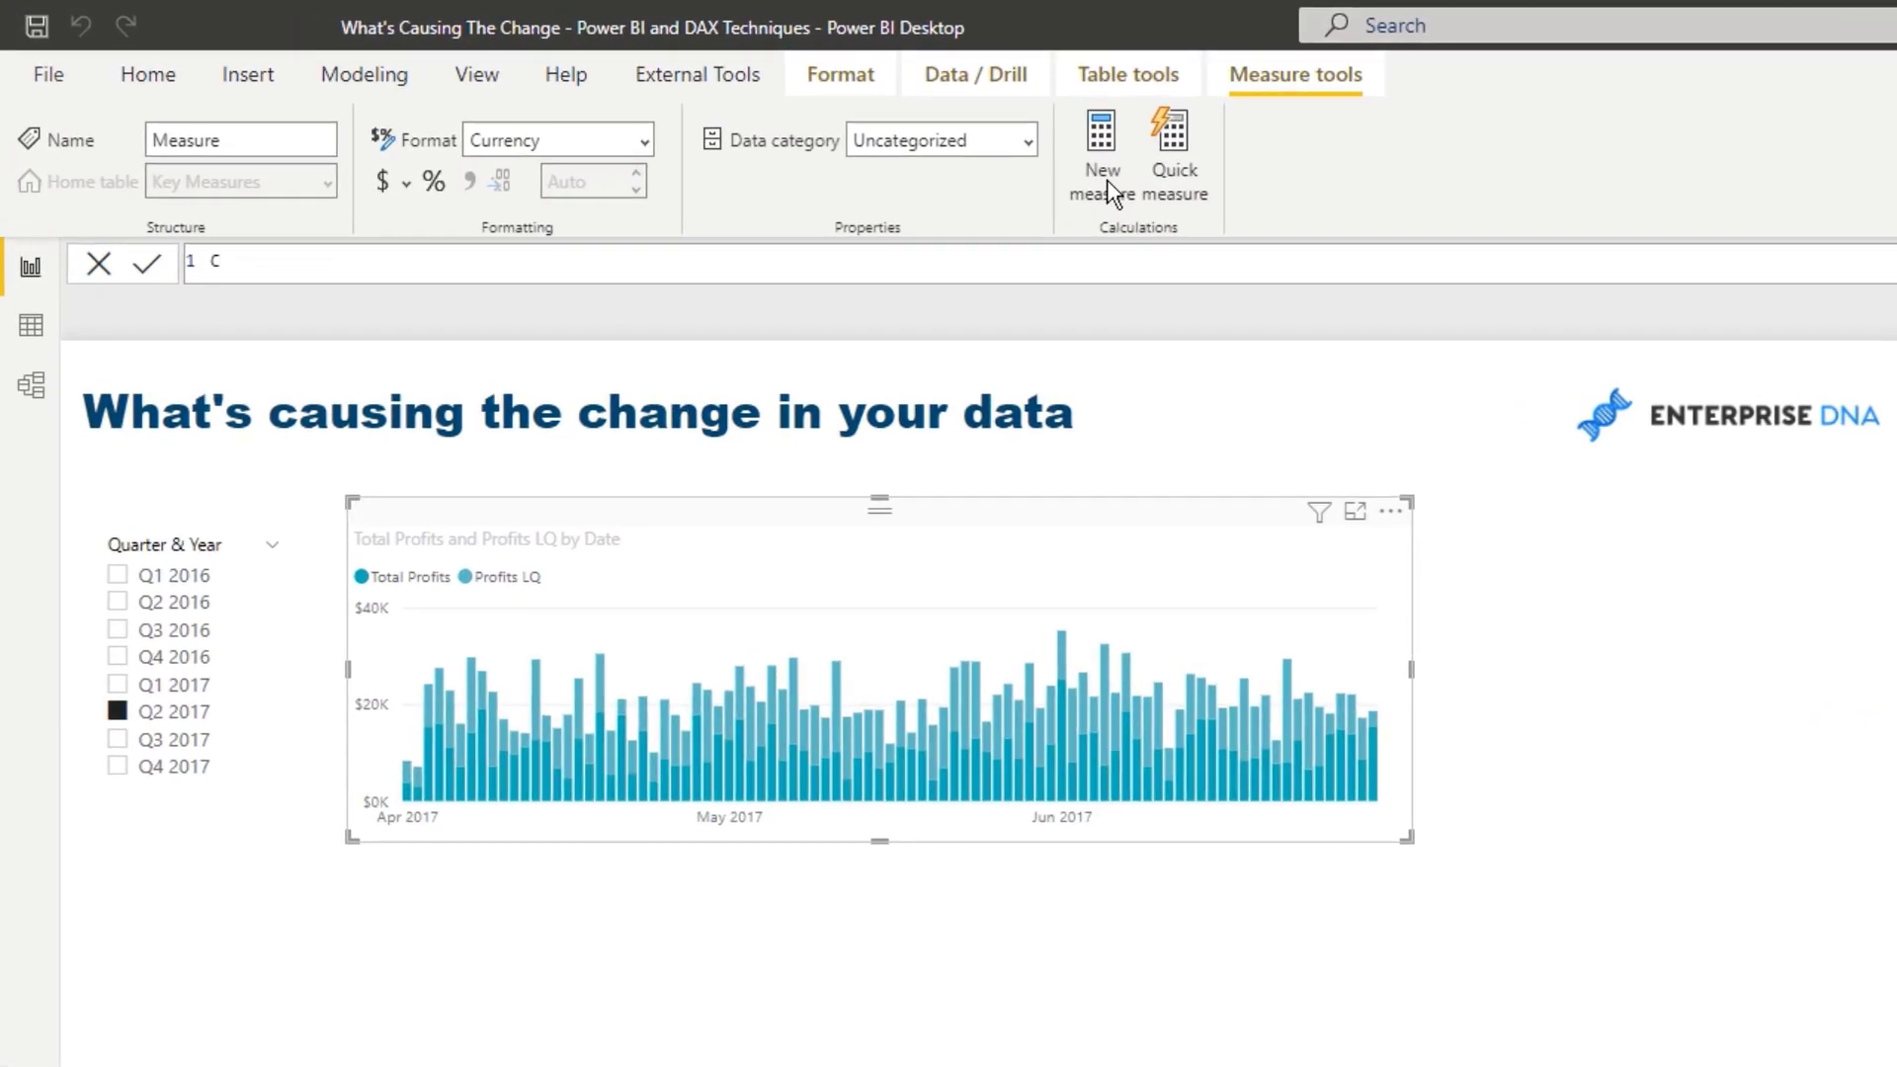
{"action": "type", "text": "umulative Profits ="}
{"action": "key", "text": "shift+Return"}
{"action": "type", "text": "CAL"}
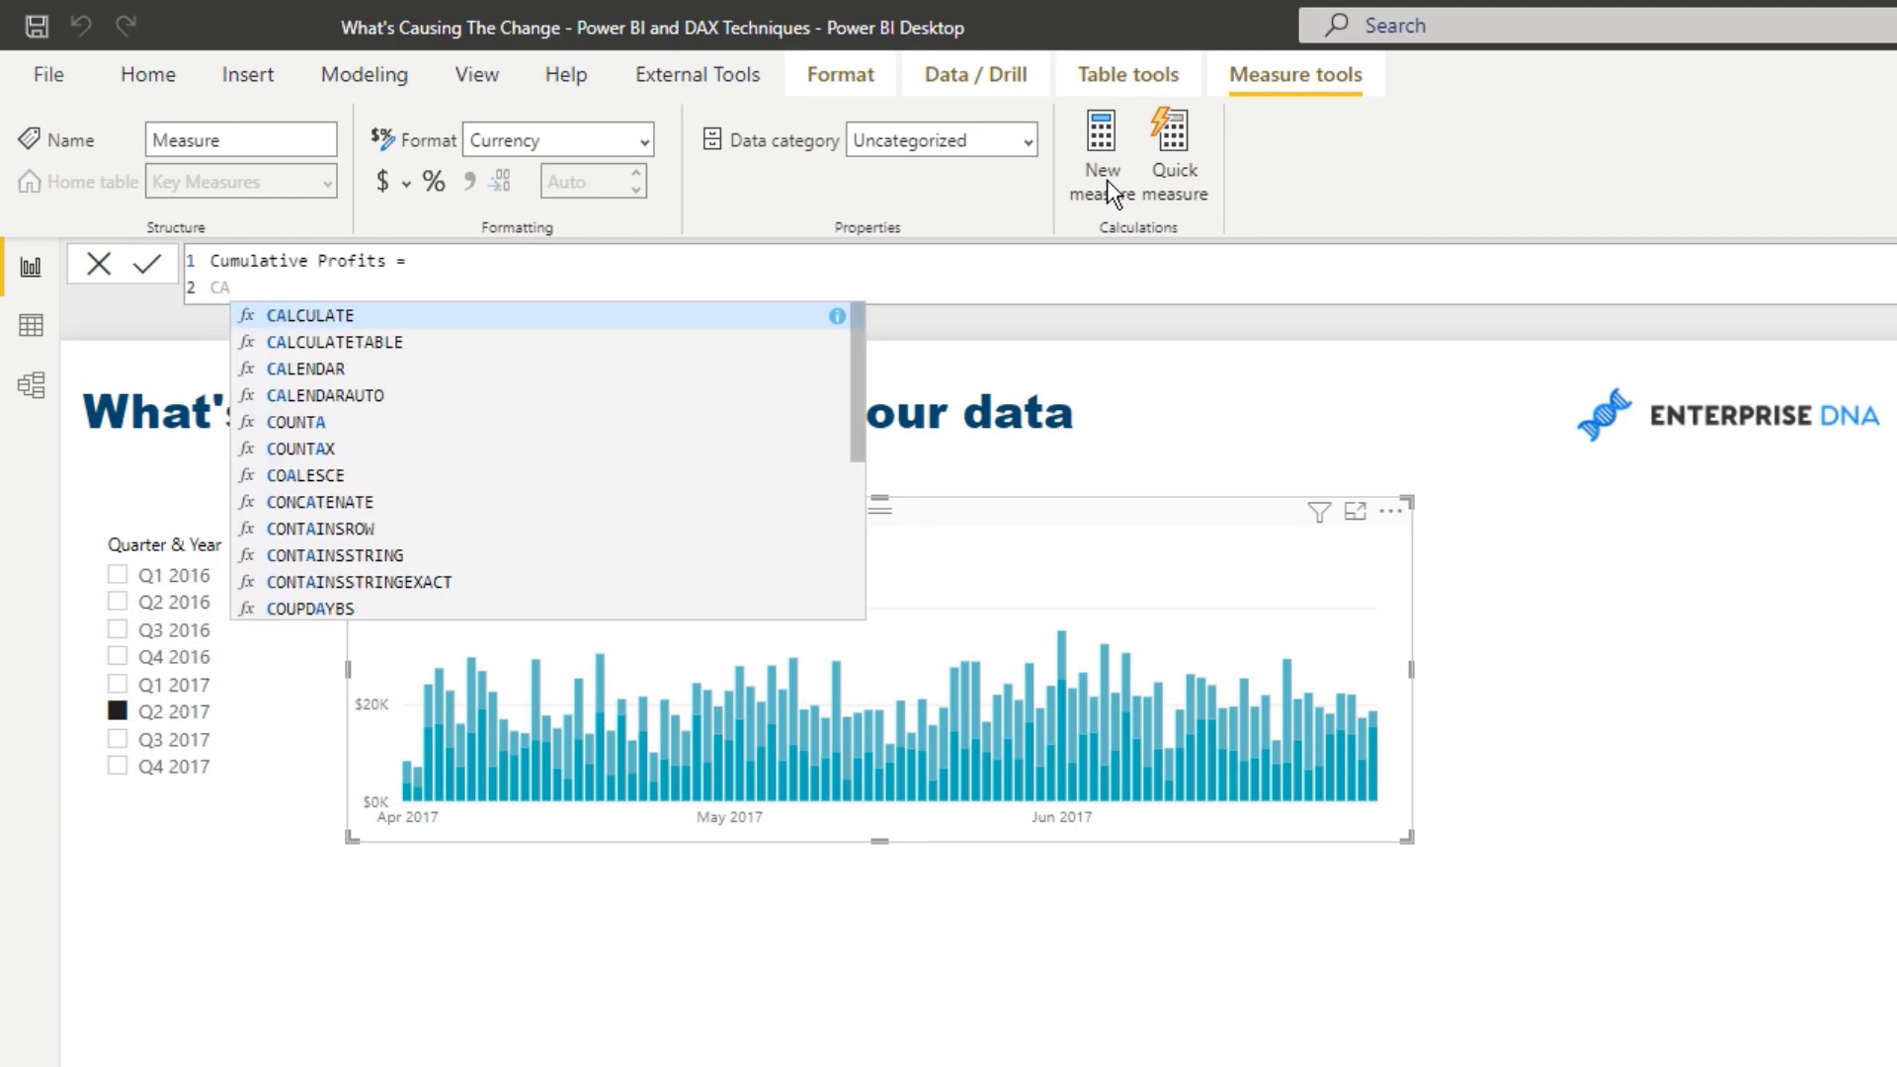
{"action": "left_click", "coordinate": [780, 318]}
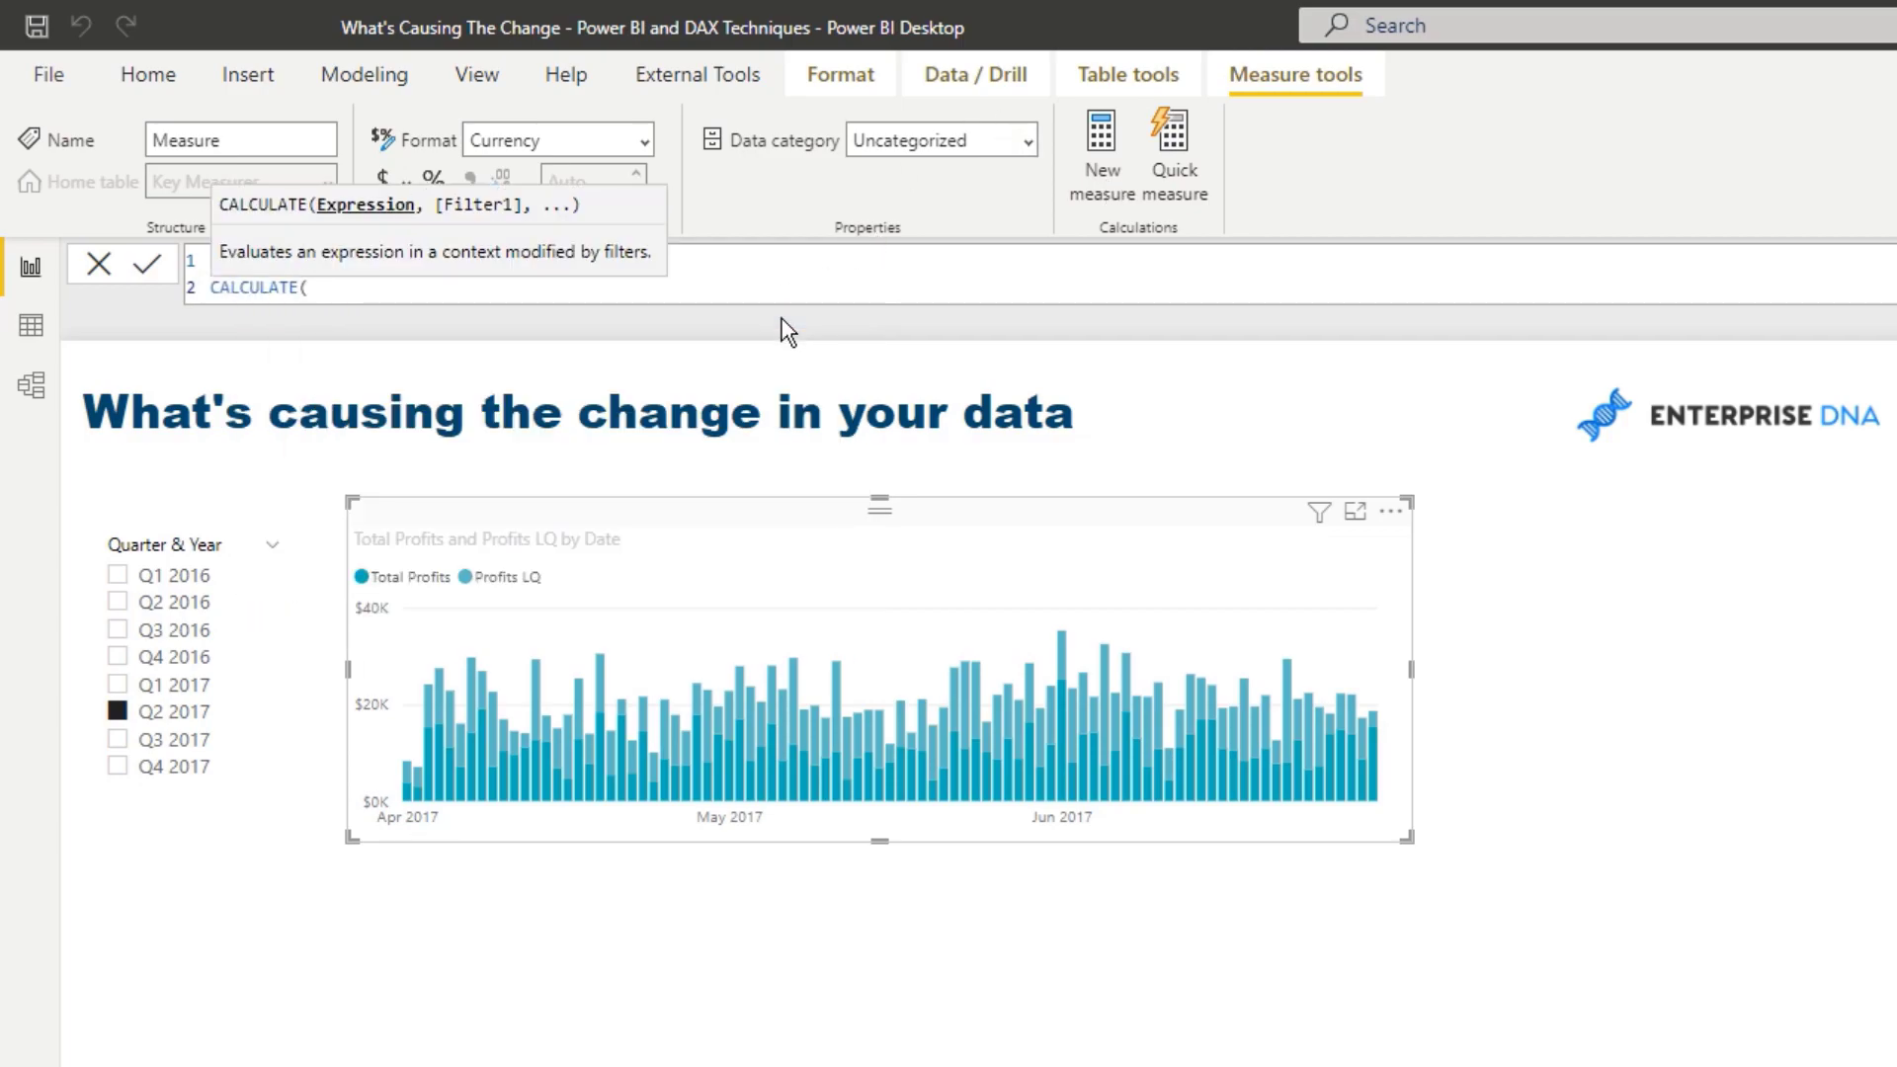
{"action": "type", "text": "Tot"}
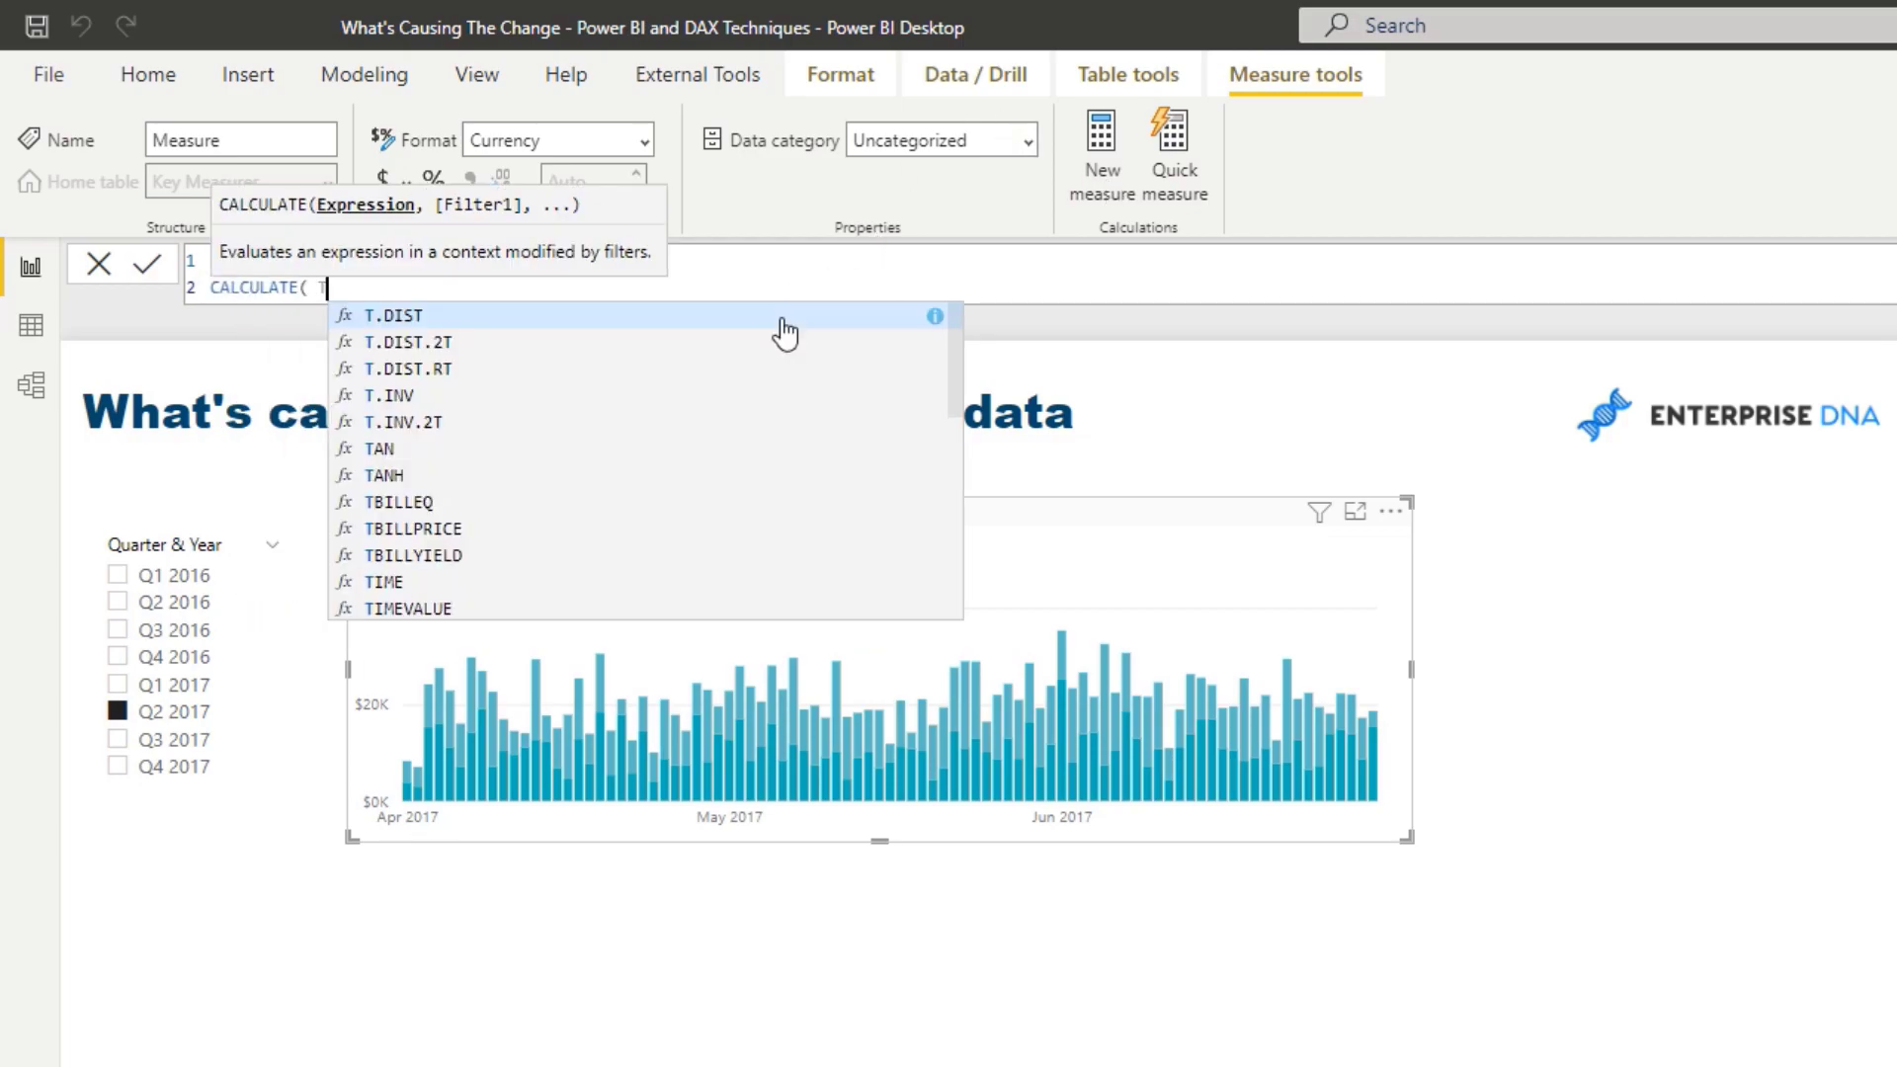
{"action": "left_click", "coordinate": [702, 443]}
{"action": "type", "text": ","}
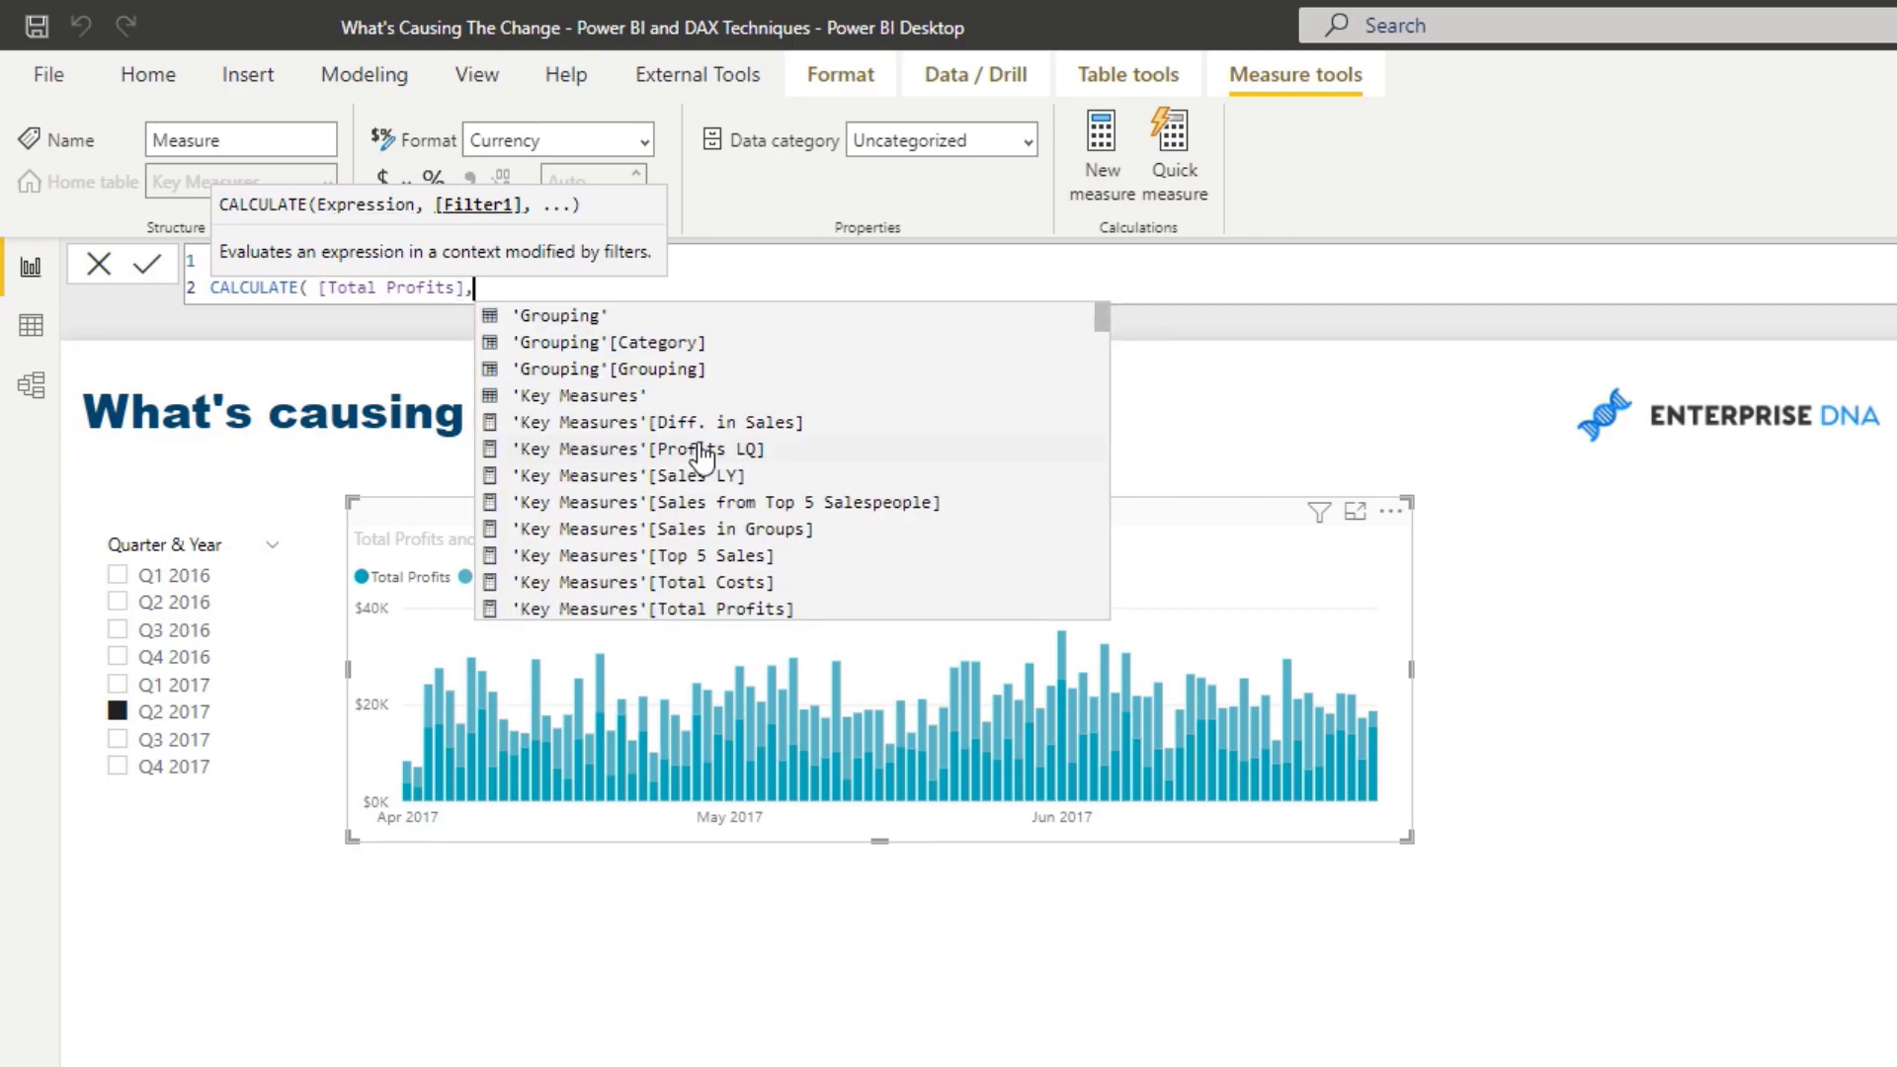
Step: Add an indented FILTER over ALLSELECTED( Dates ) on a new line of the Cumulative Profits formula
{"action": "key", "text": "shift+Return"}
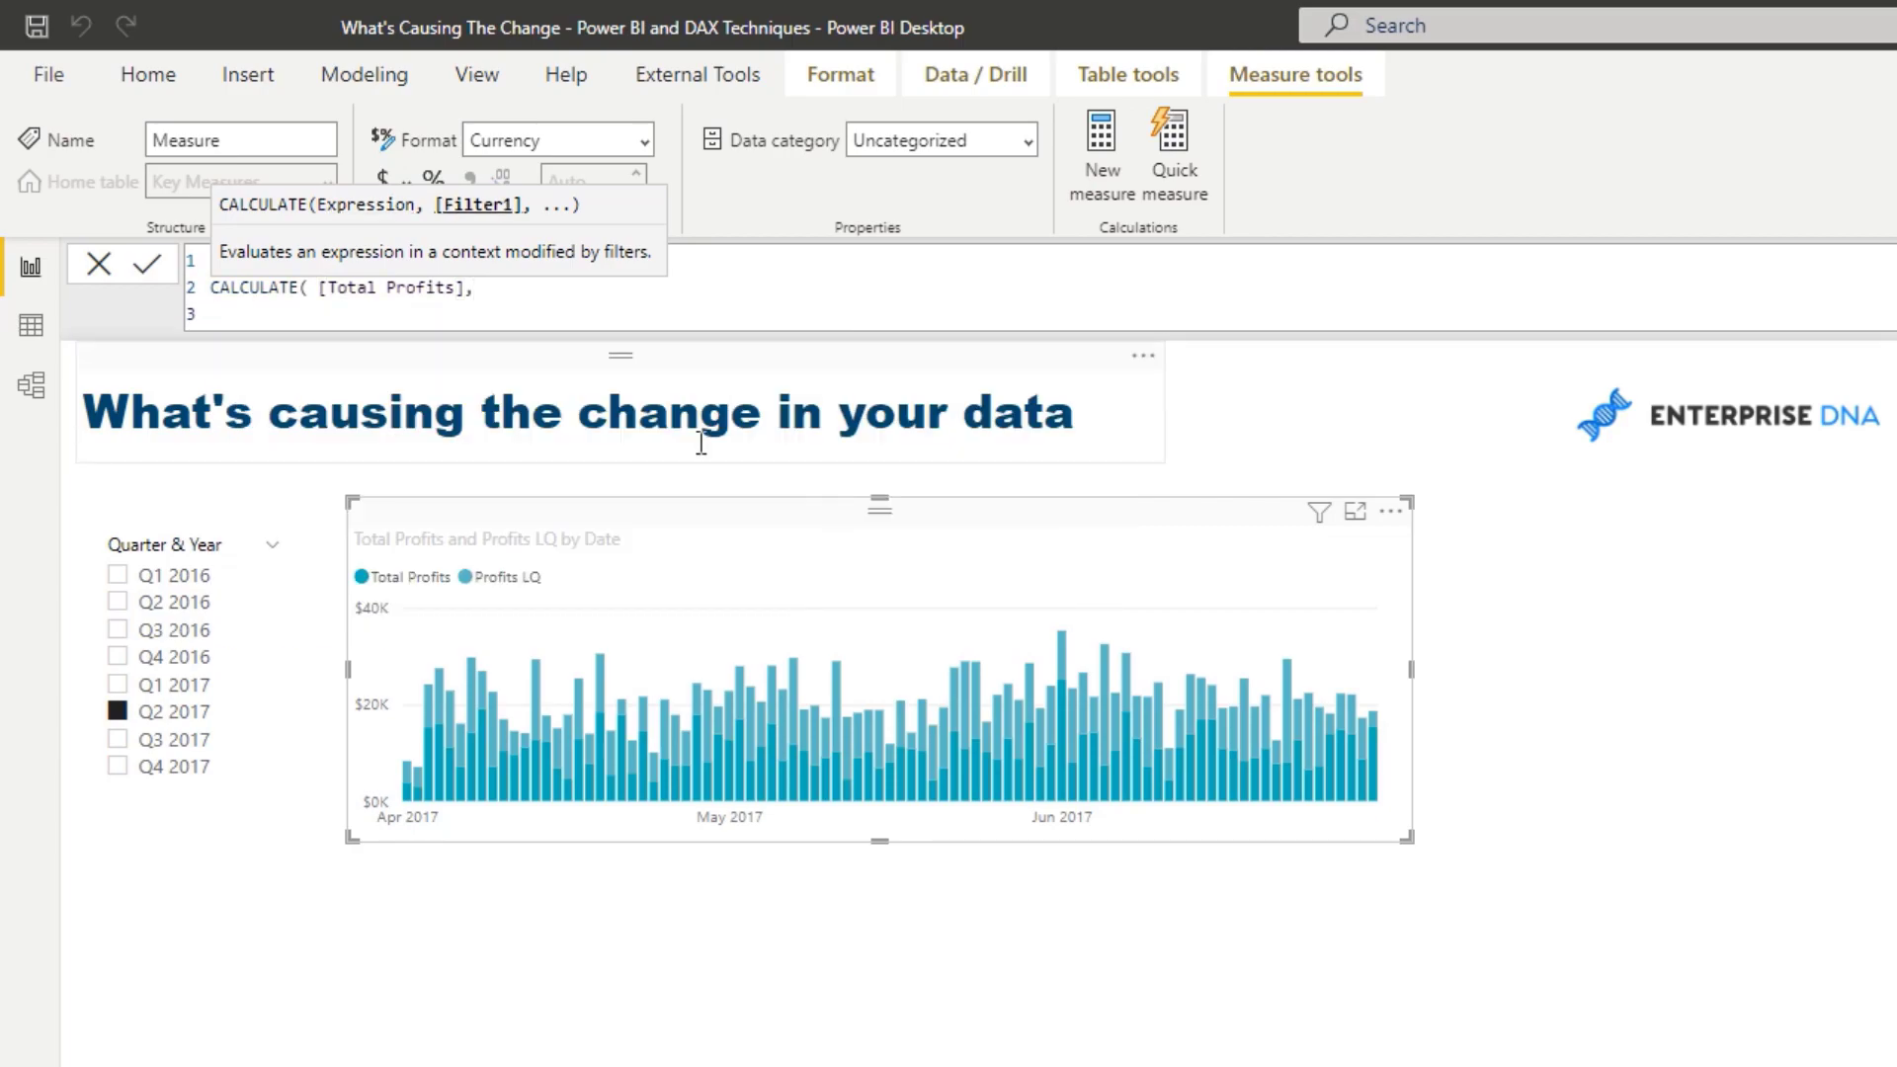
{"action": "key", "text": "Tab"}
{"action": "type", "text": "FIL"}
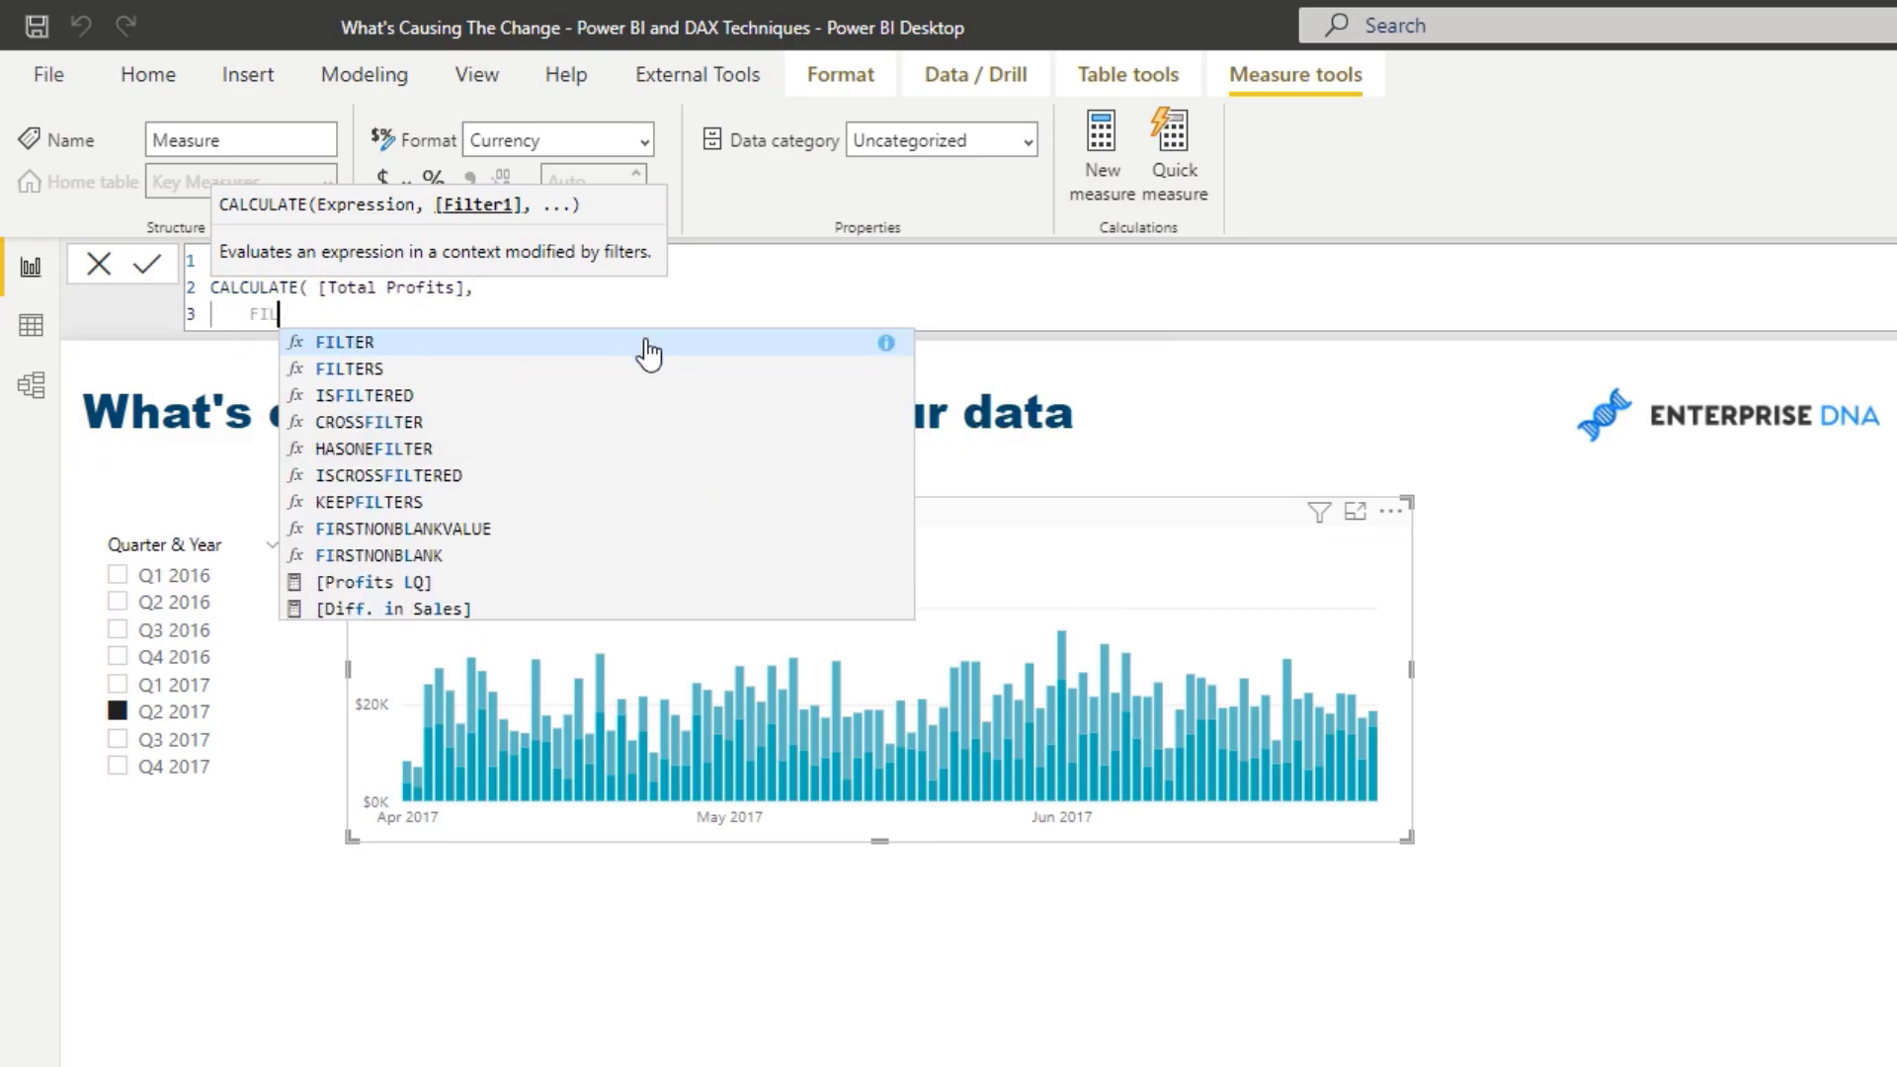
{"action": "left_click", "coordinate": [647, 343]}
{"action": "type", "text": "ALL"}
{"action": "left_click", "coordinate": [614, 425]}
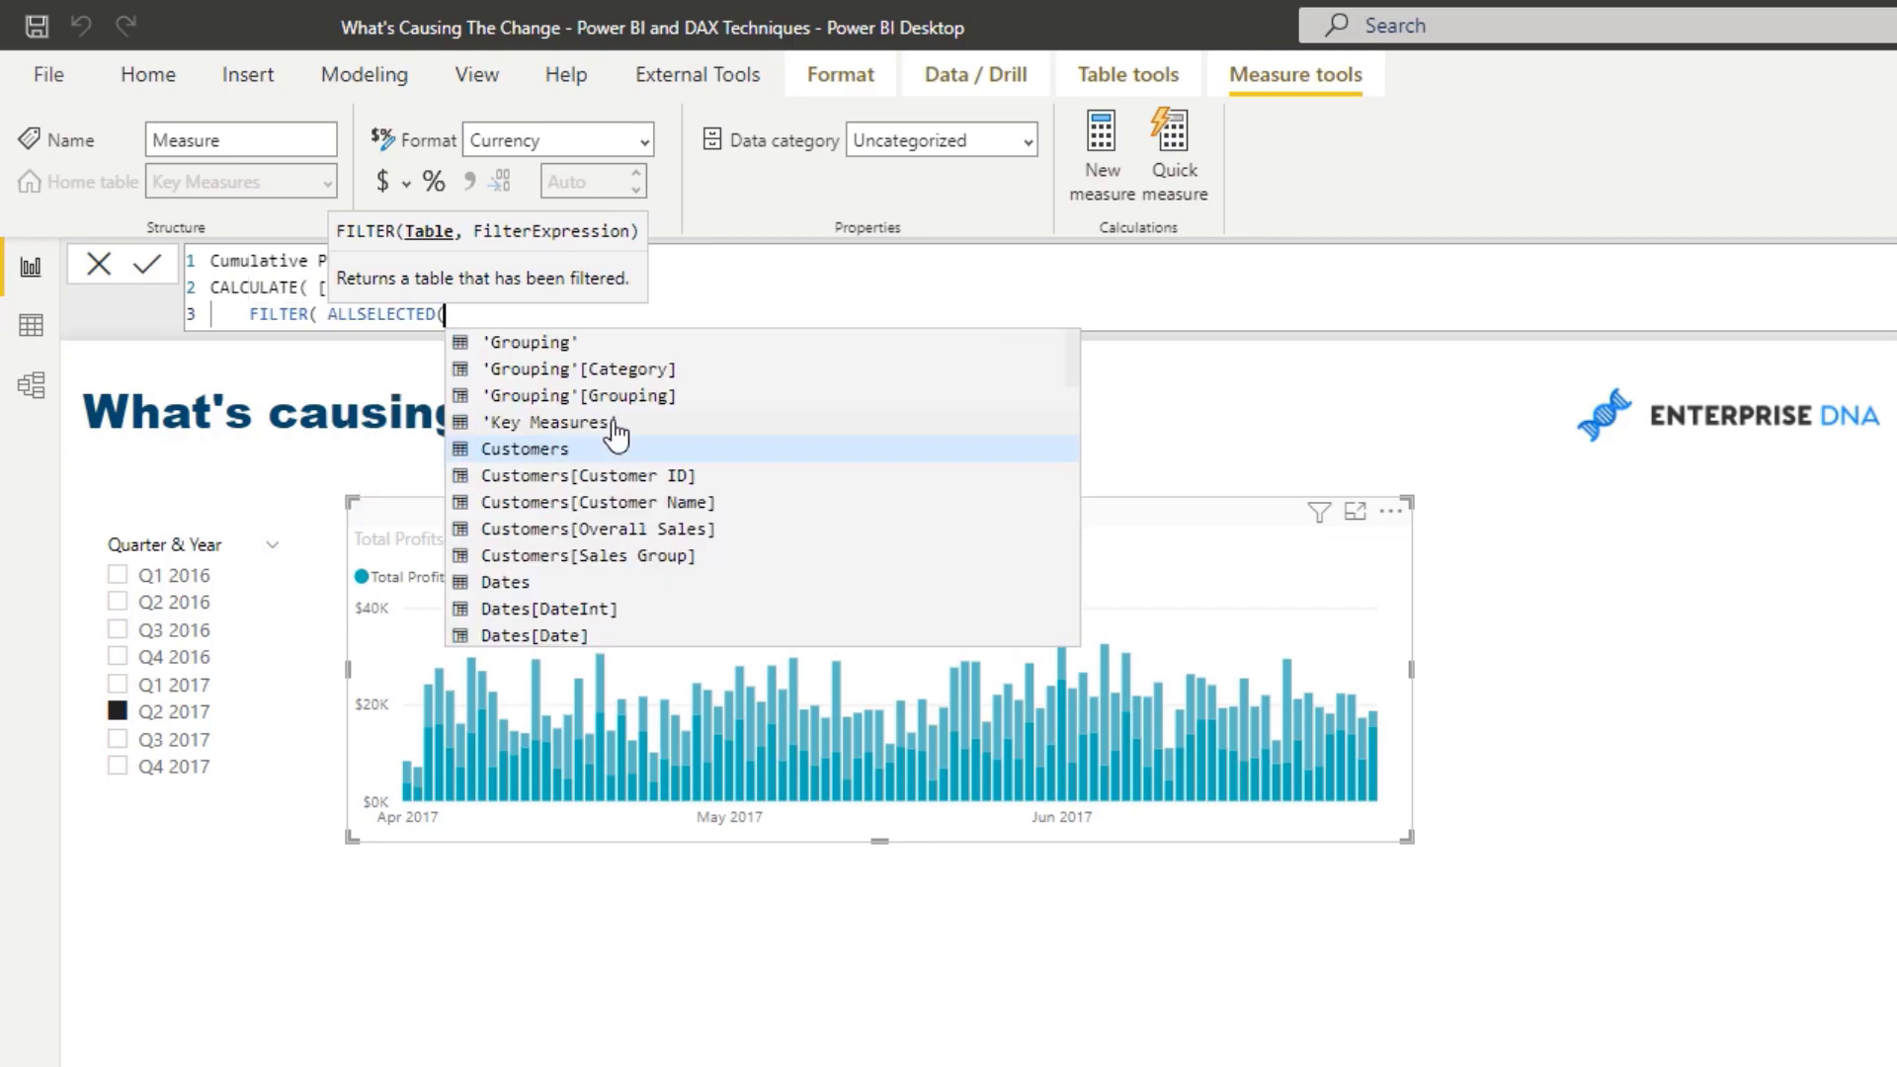
{"action": "type", "text": "Dates )<"}
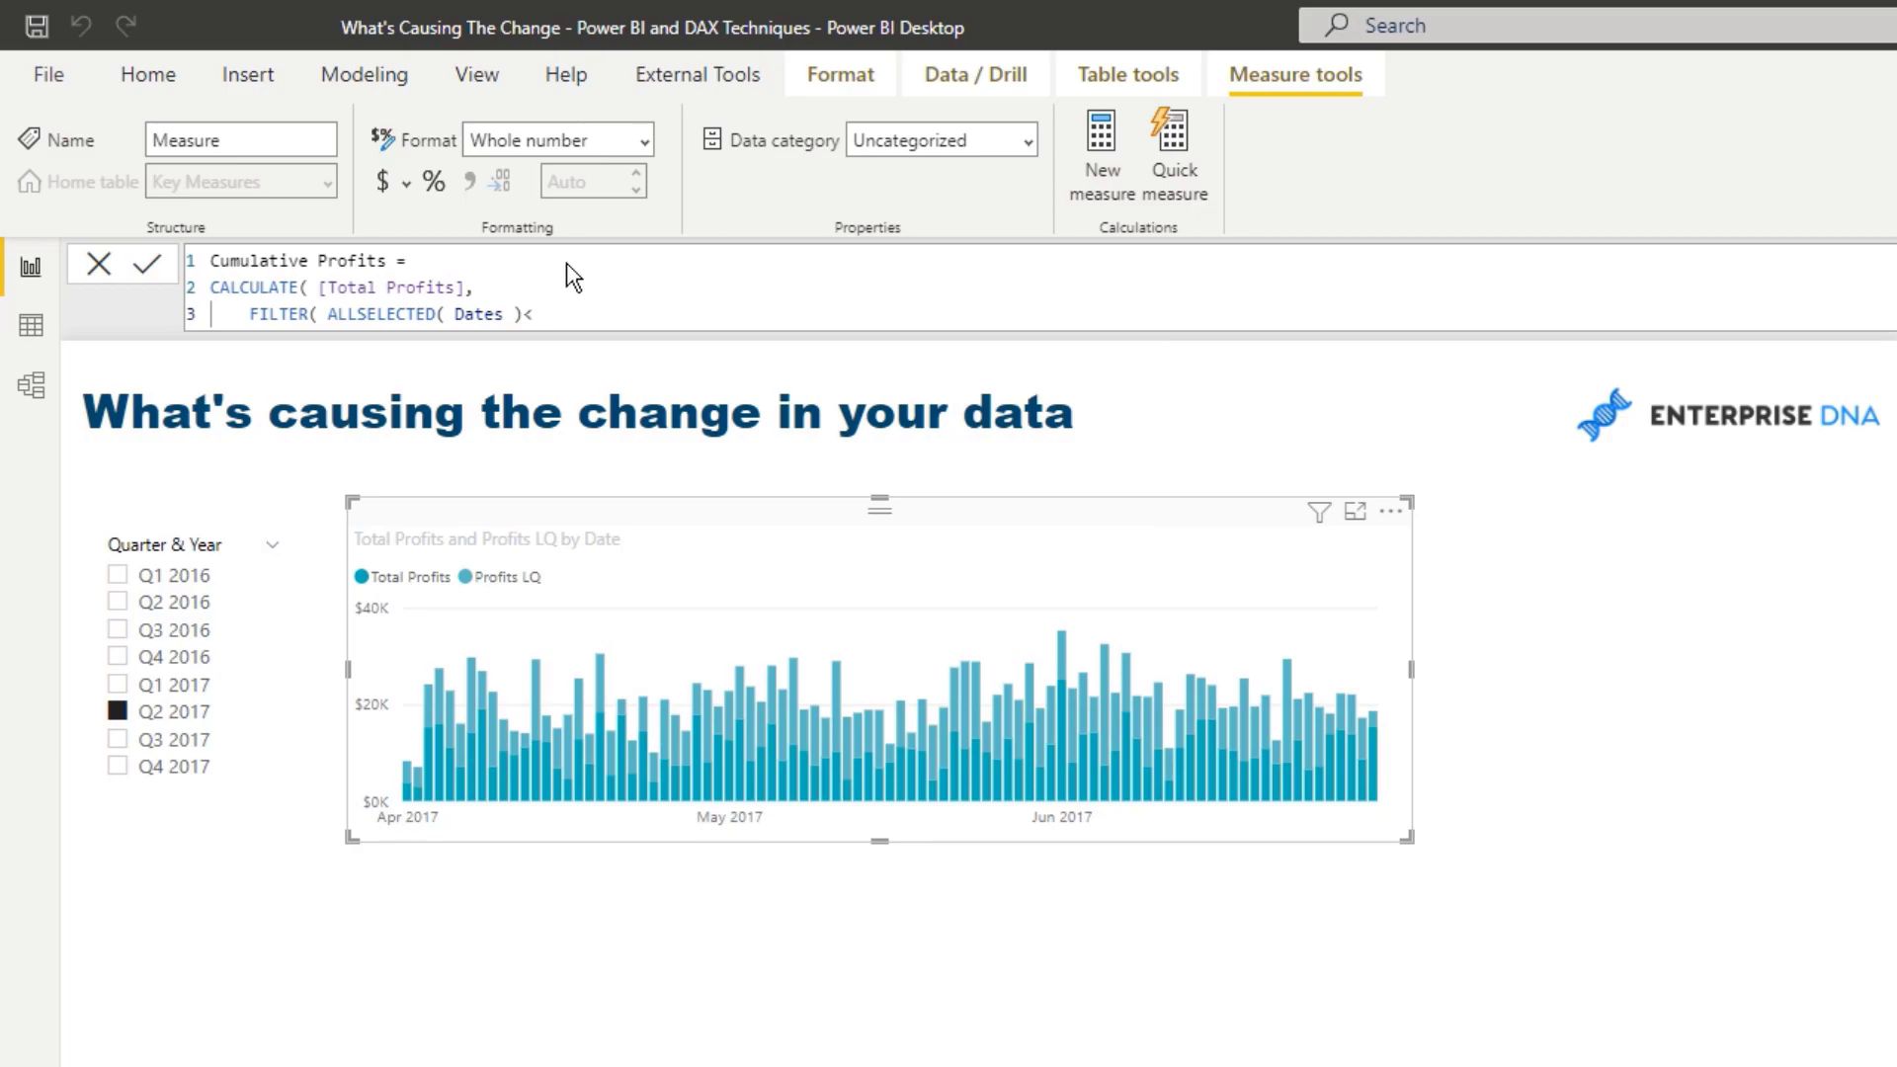
{"action": "key", "text": "BackSpace"}
{"action": "type", "text": ","}
{"action": "key", "text": "shift+Return"}
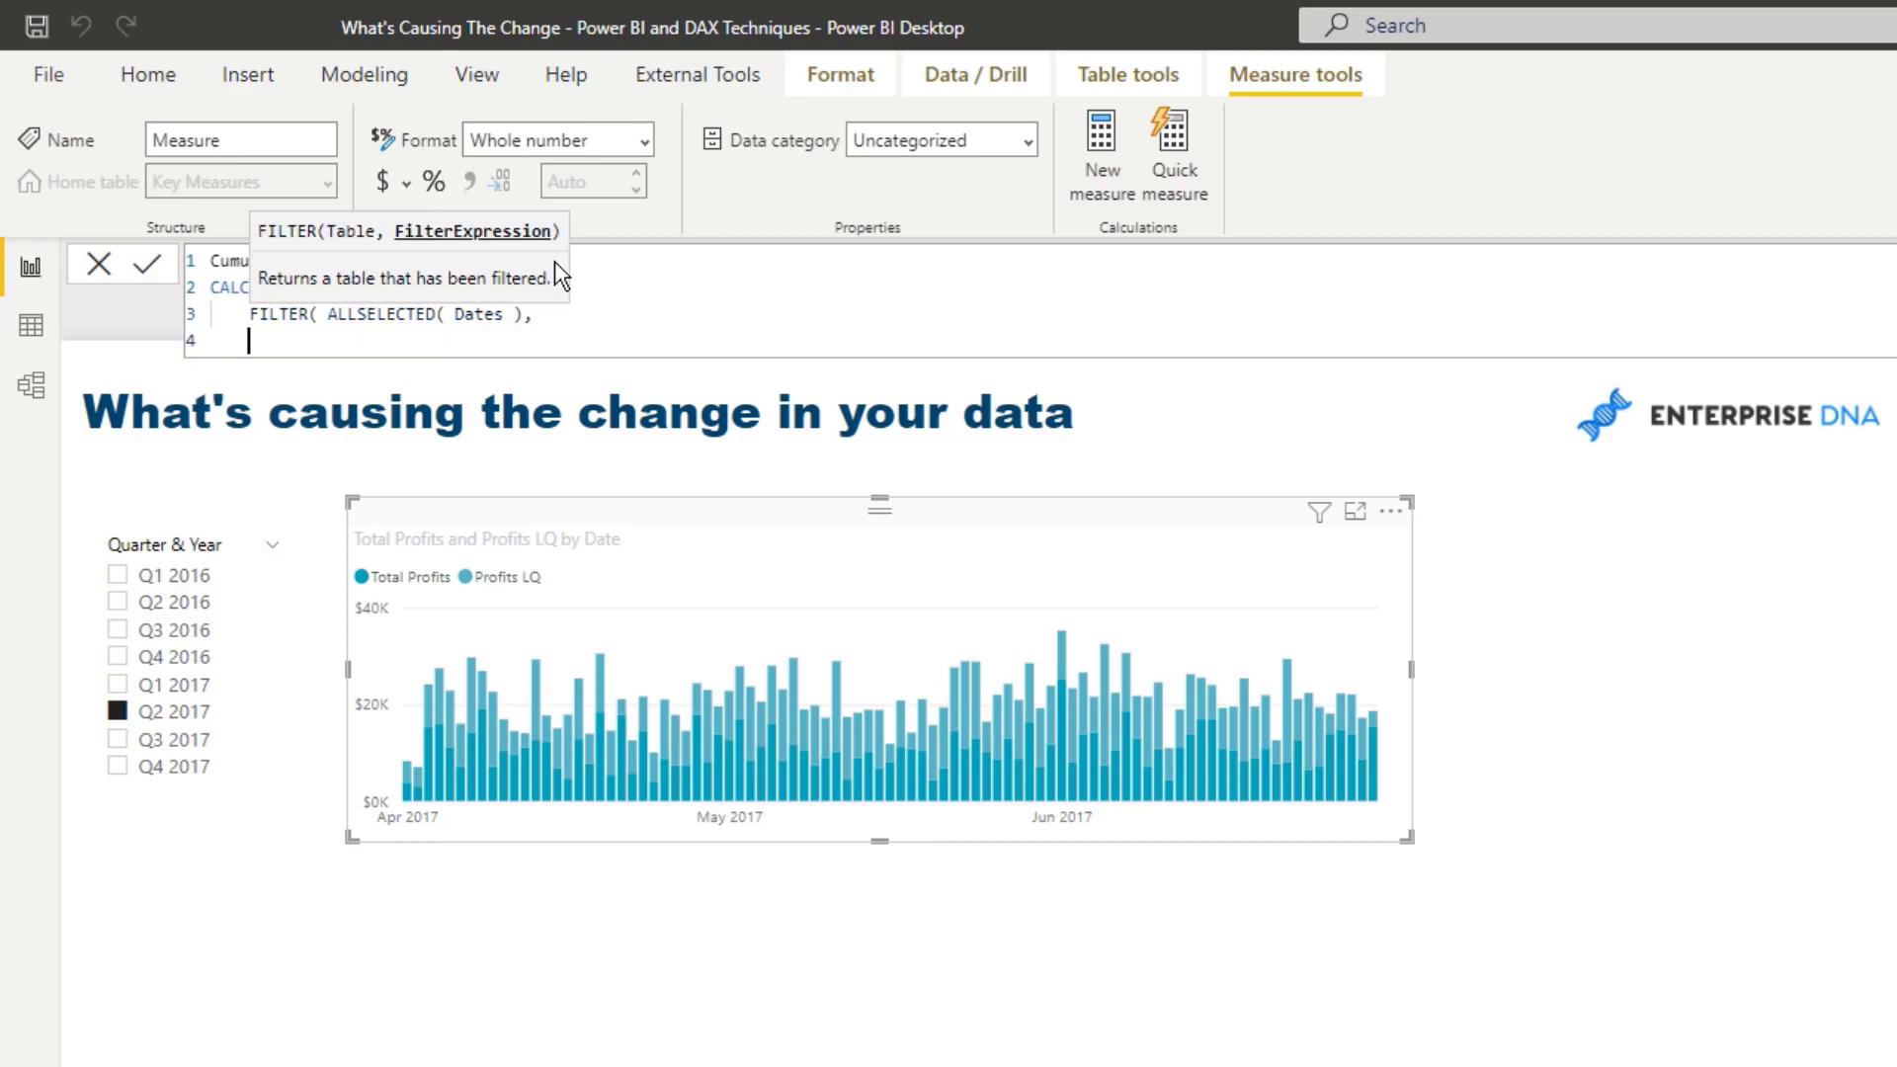
Step: Complete the Cumulative Profits filter with the condition Dates[Date] <= MAX( Dates[Date] ) and commit the measure
{"action": "type", "text": "Dates"}
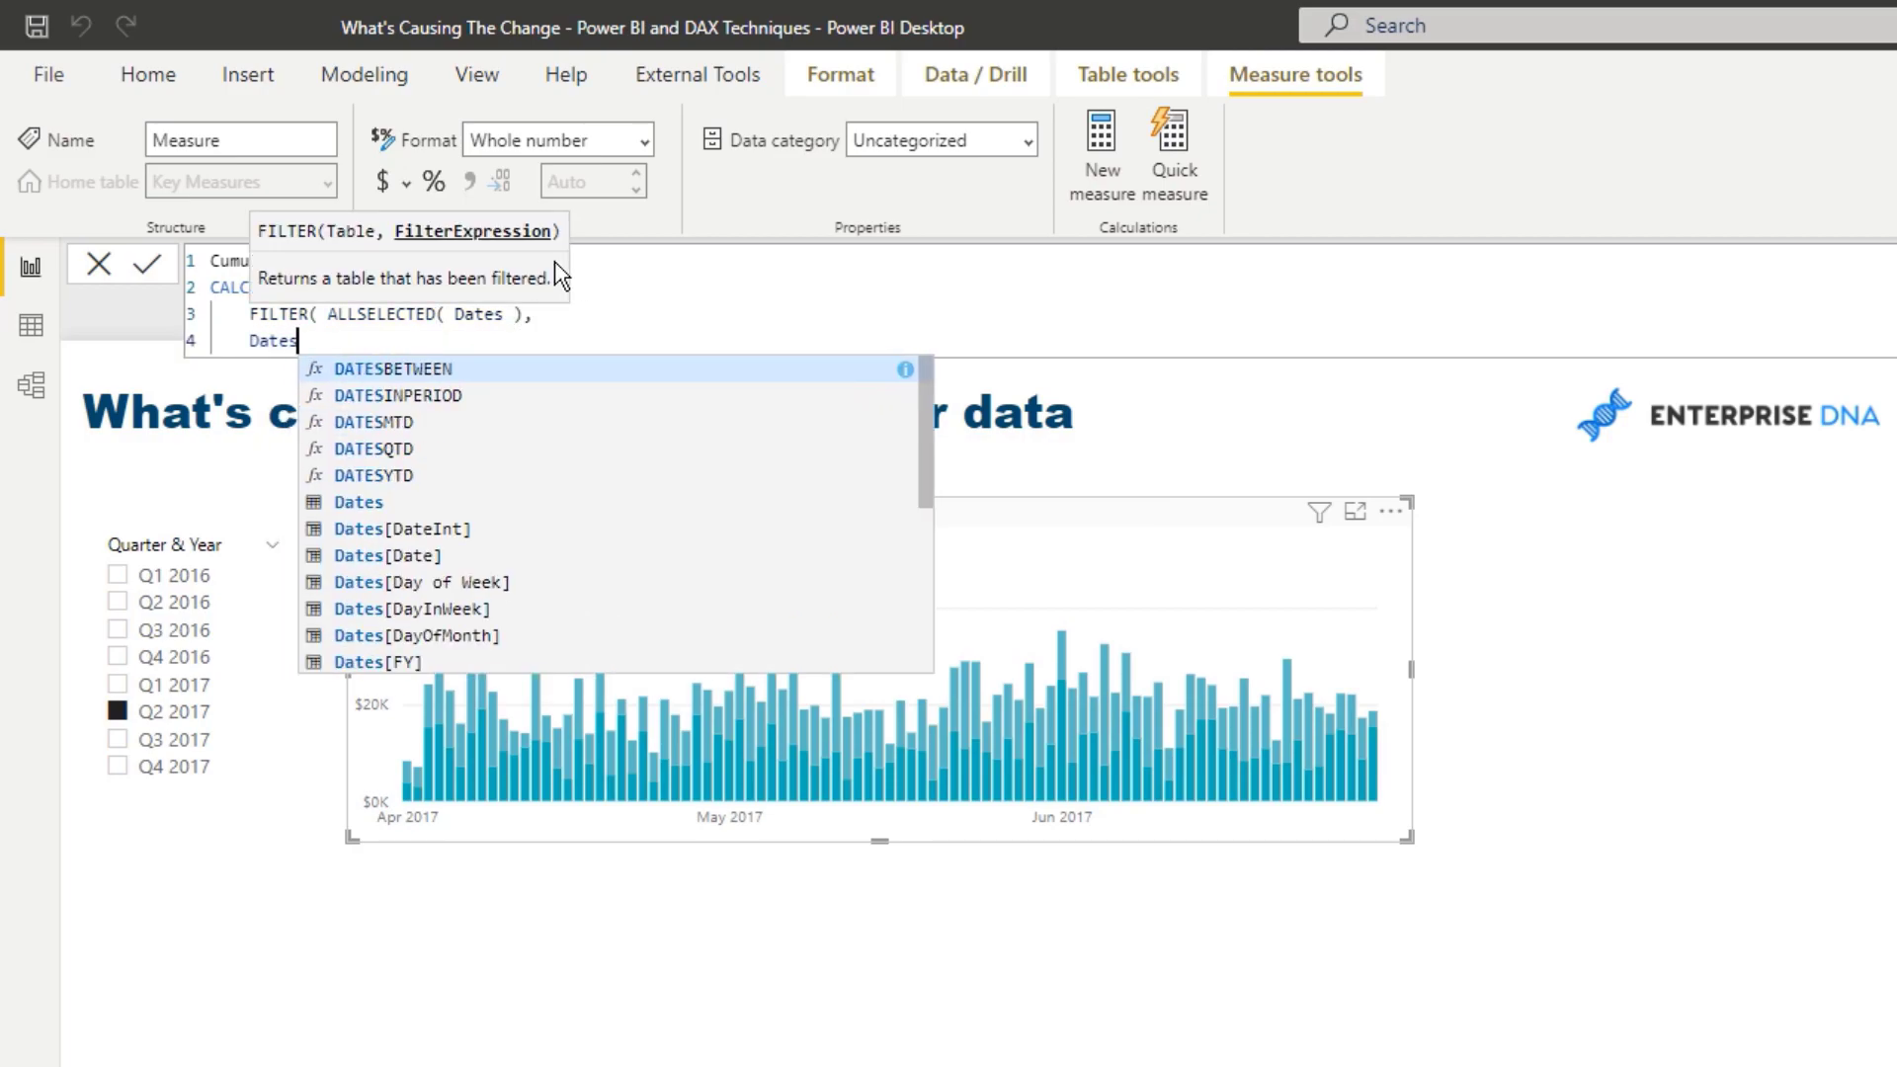
{"action": "left_click", "coordinate": [501, 551]}
{"action": "type", "text": "<= MA"}
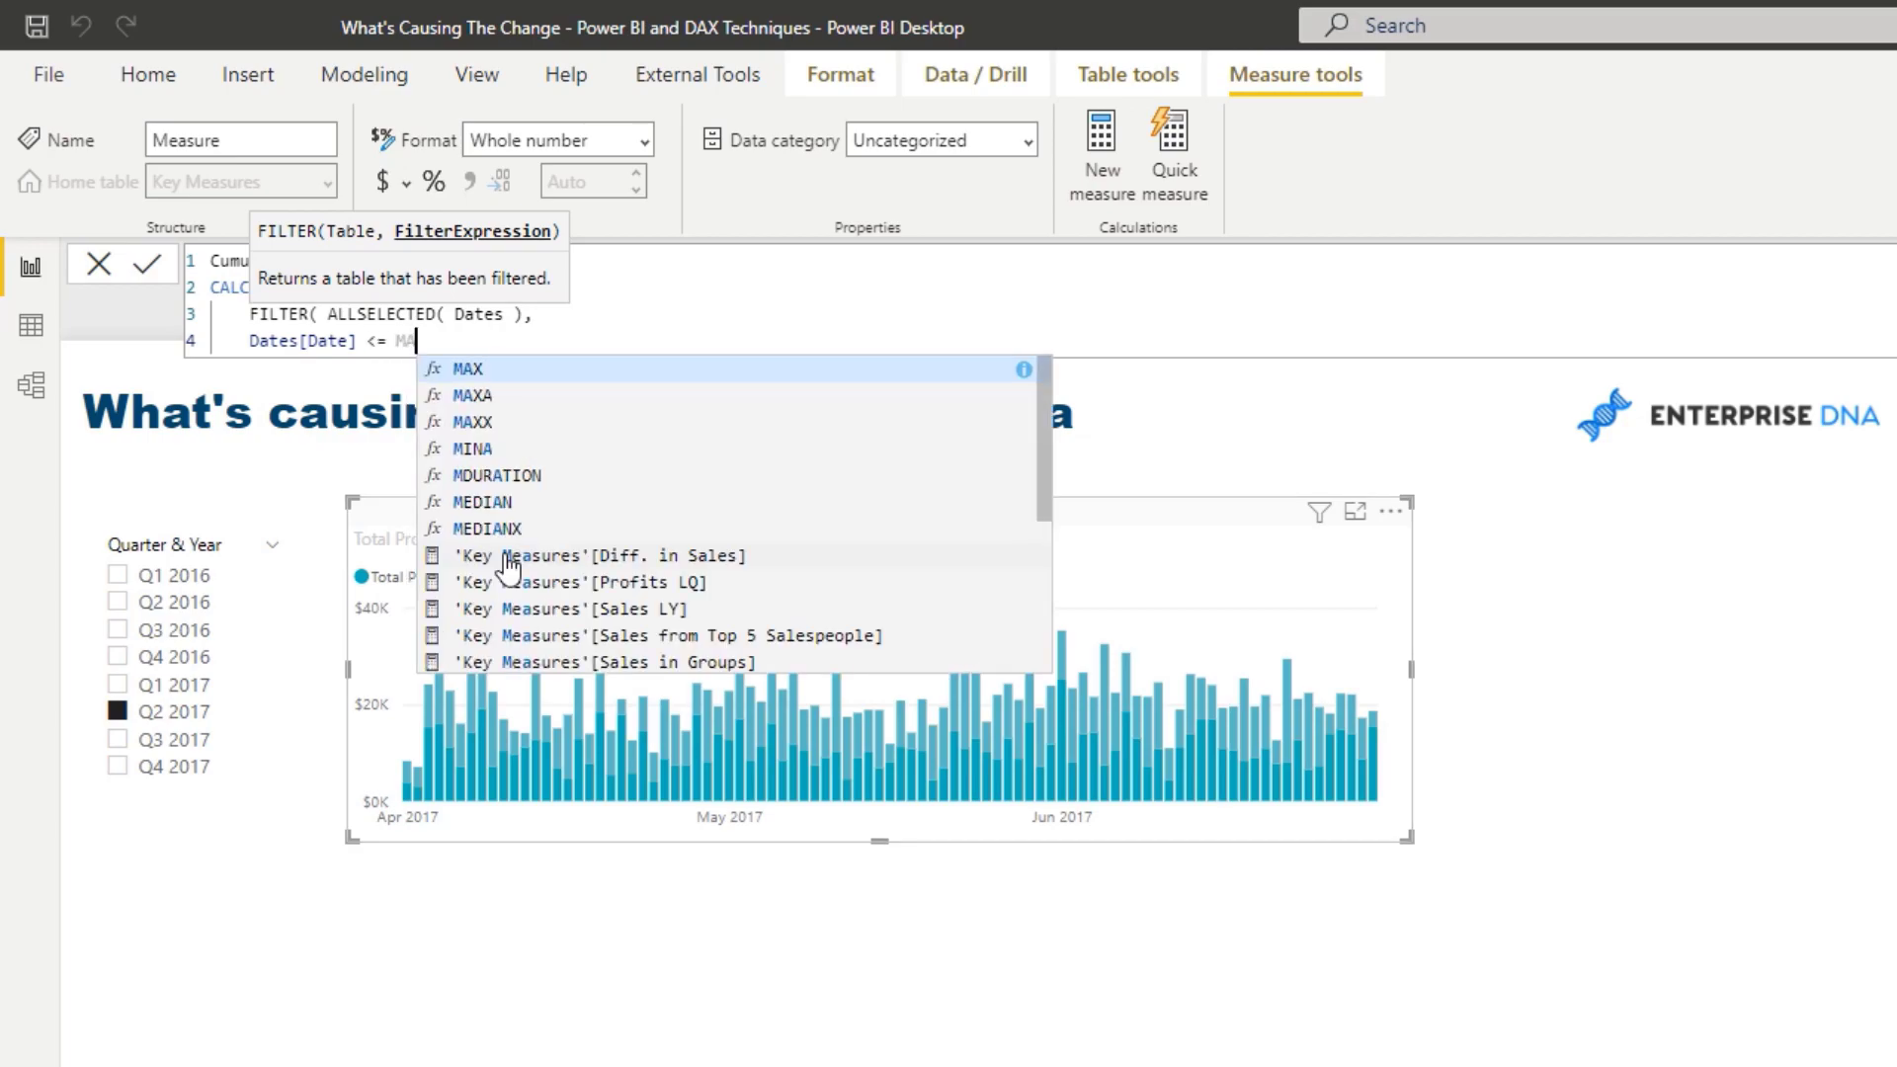
{"action": "type", "text": "X("}
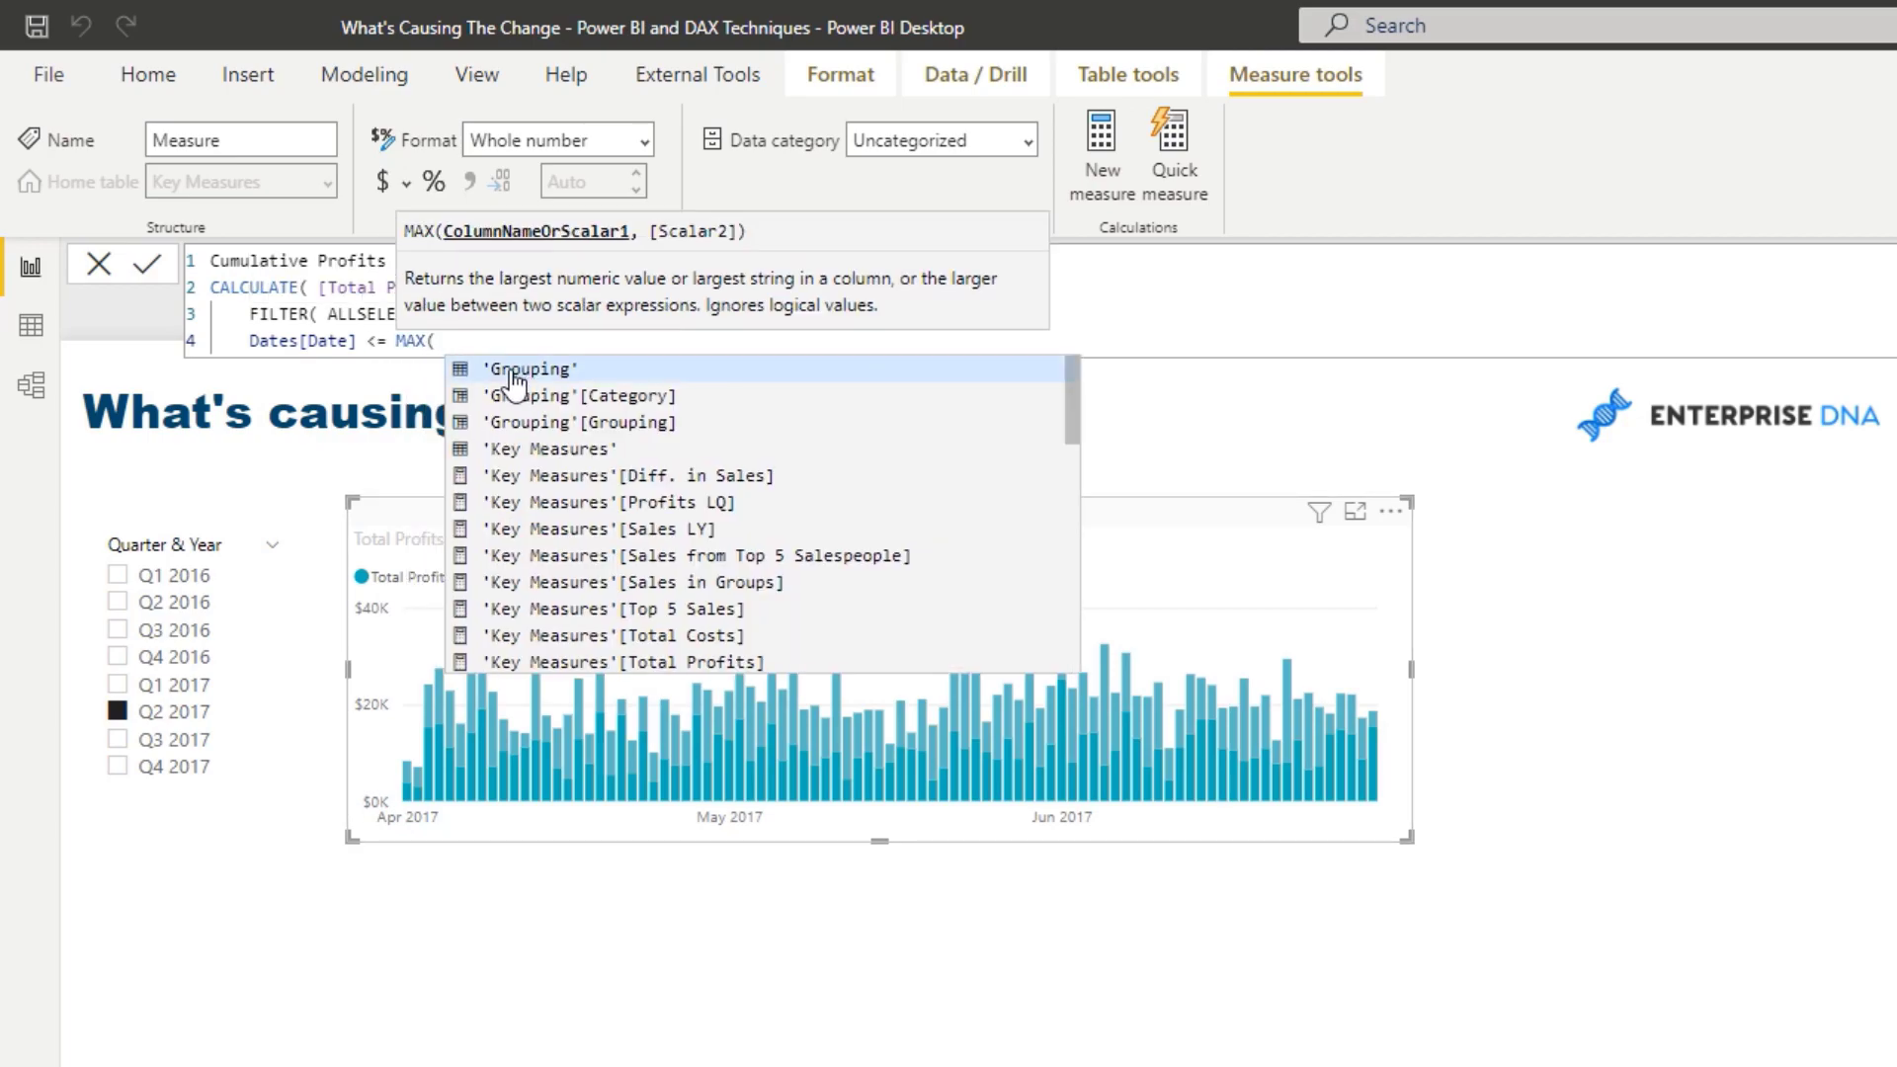
{"action": "type", "text": " Dates"}
{"action": "left_click", "coordinate": [640, 540]}
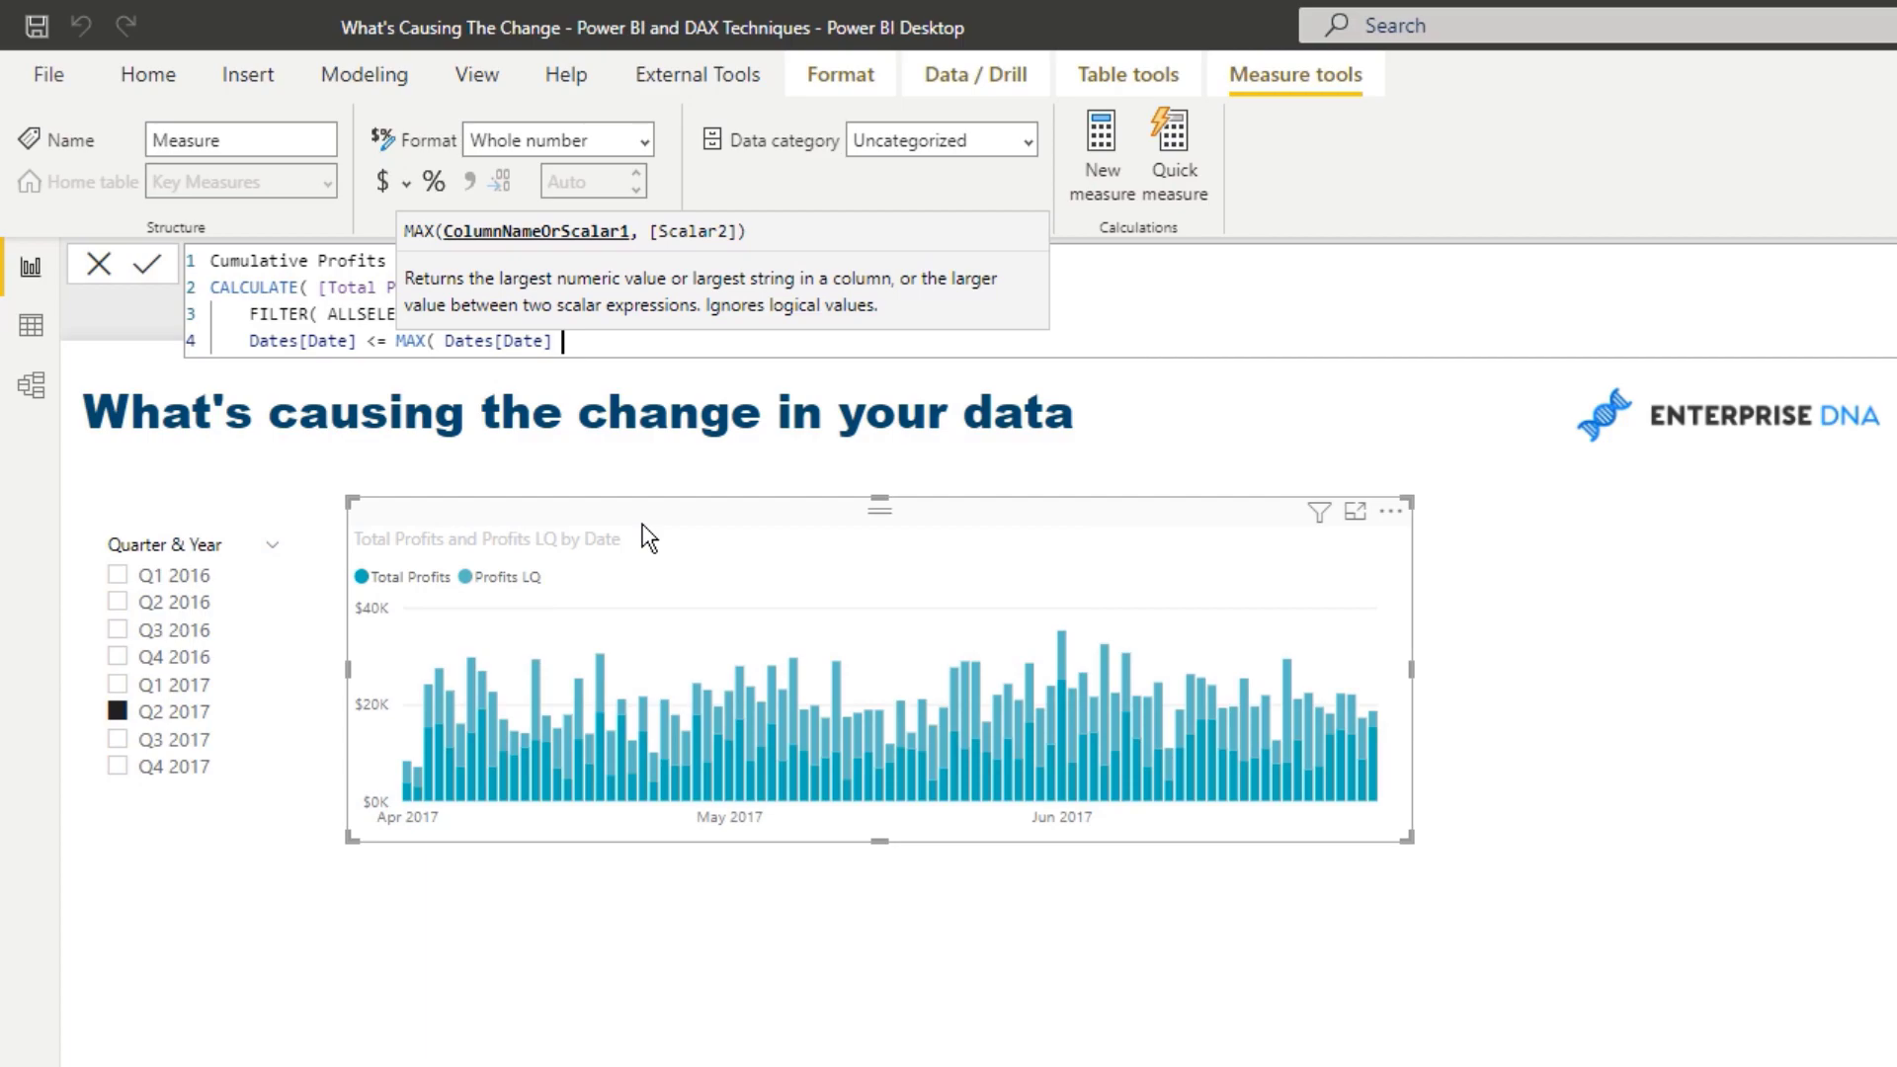
{"action": "type", "text": ") ) )"}
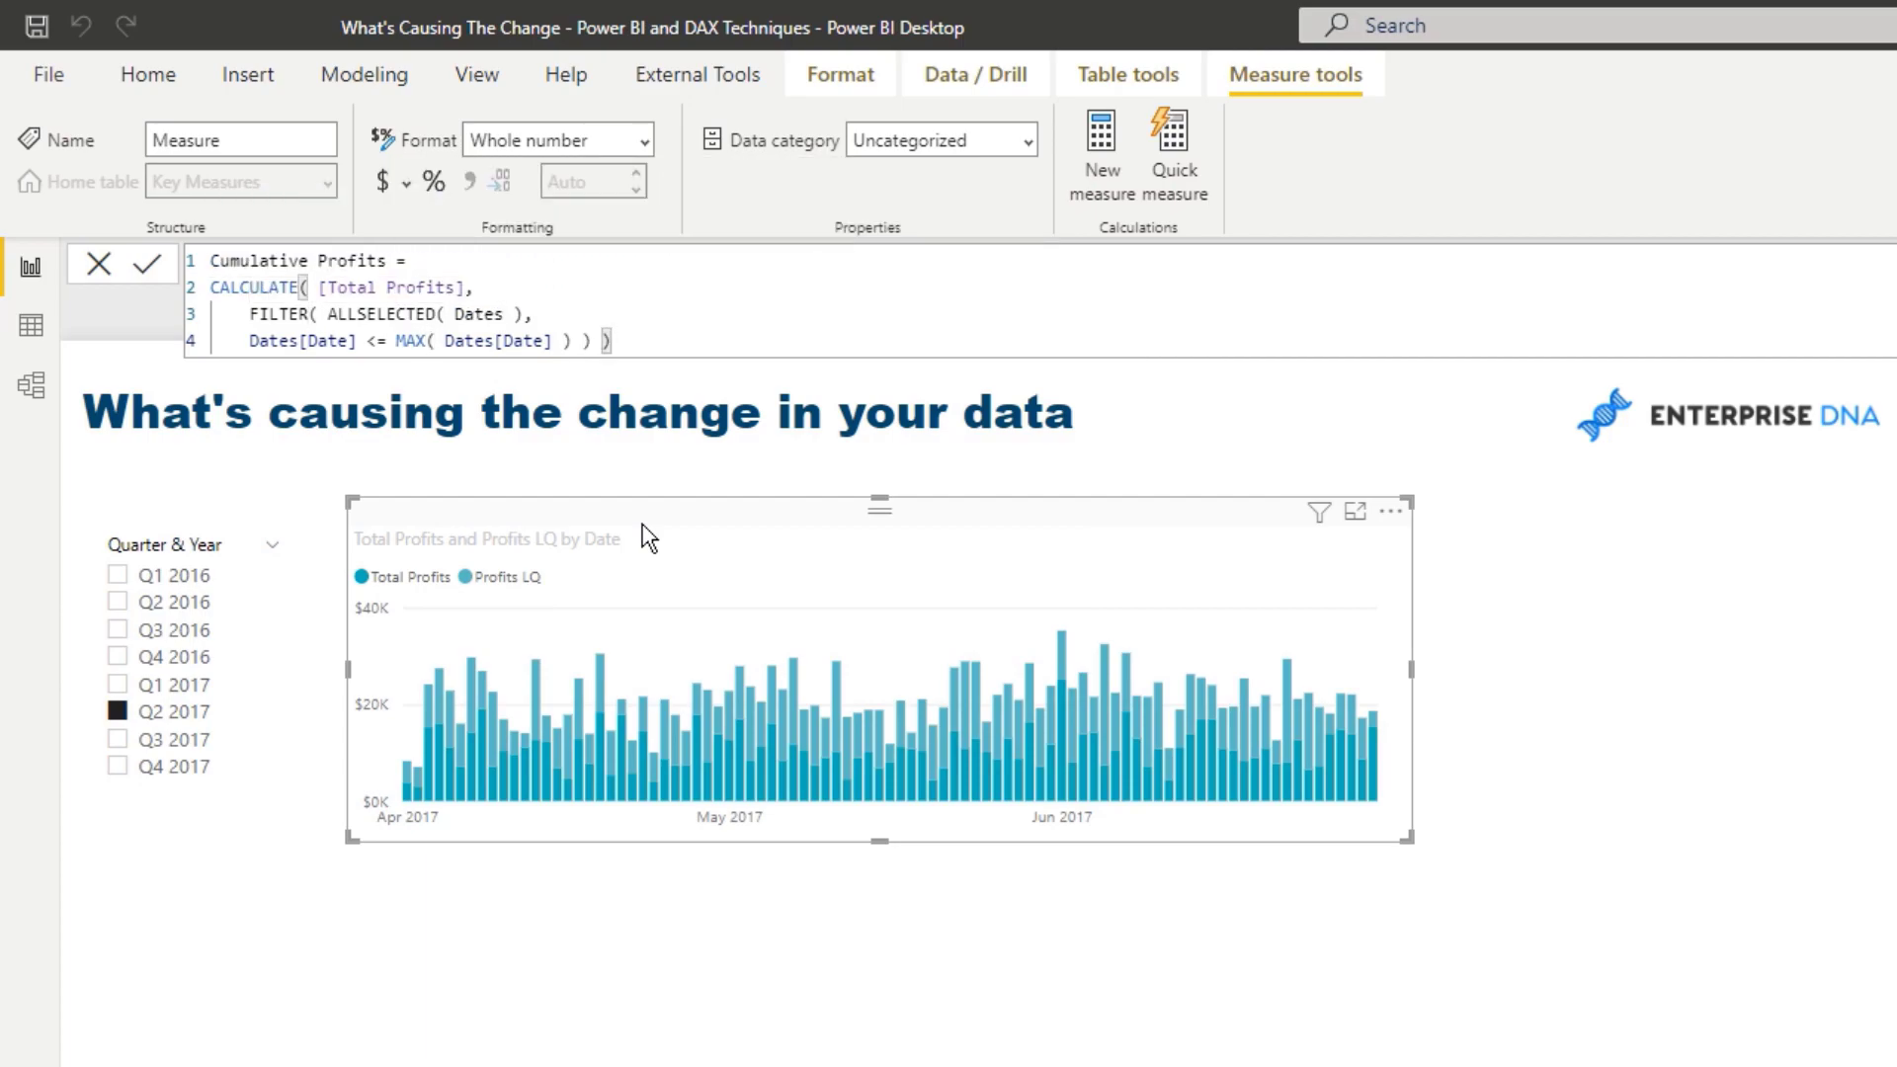
{"action": "key", "text": "Return"}
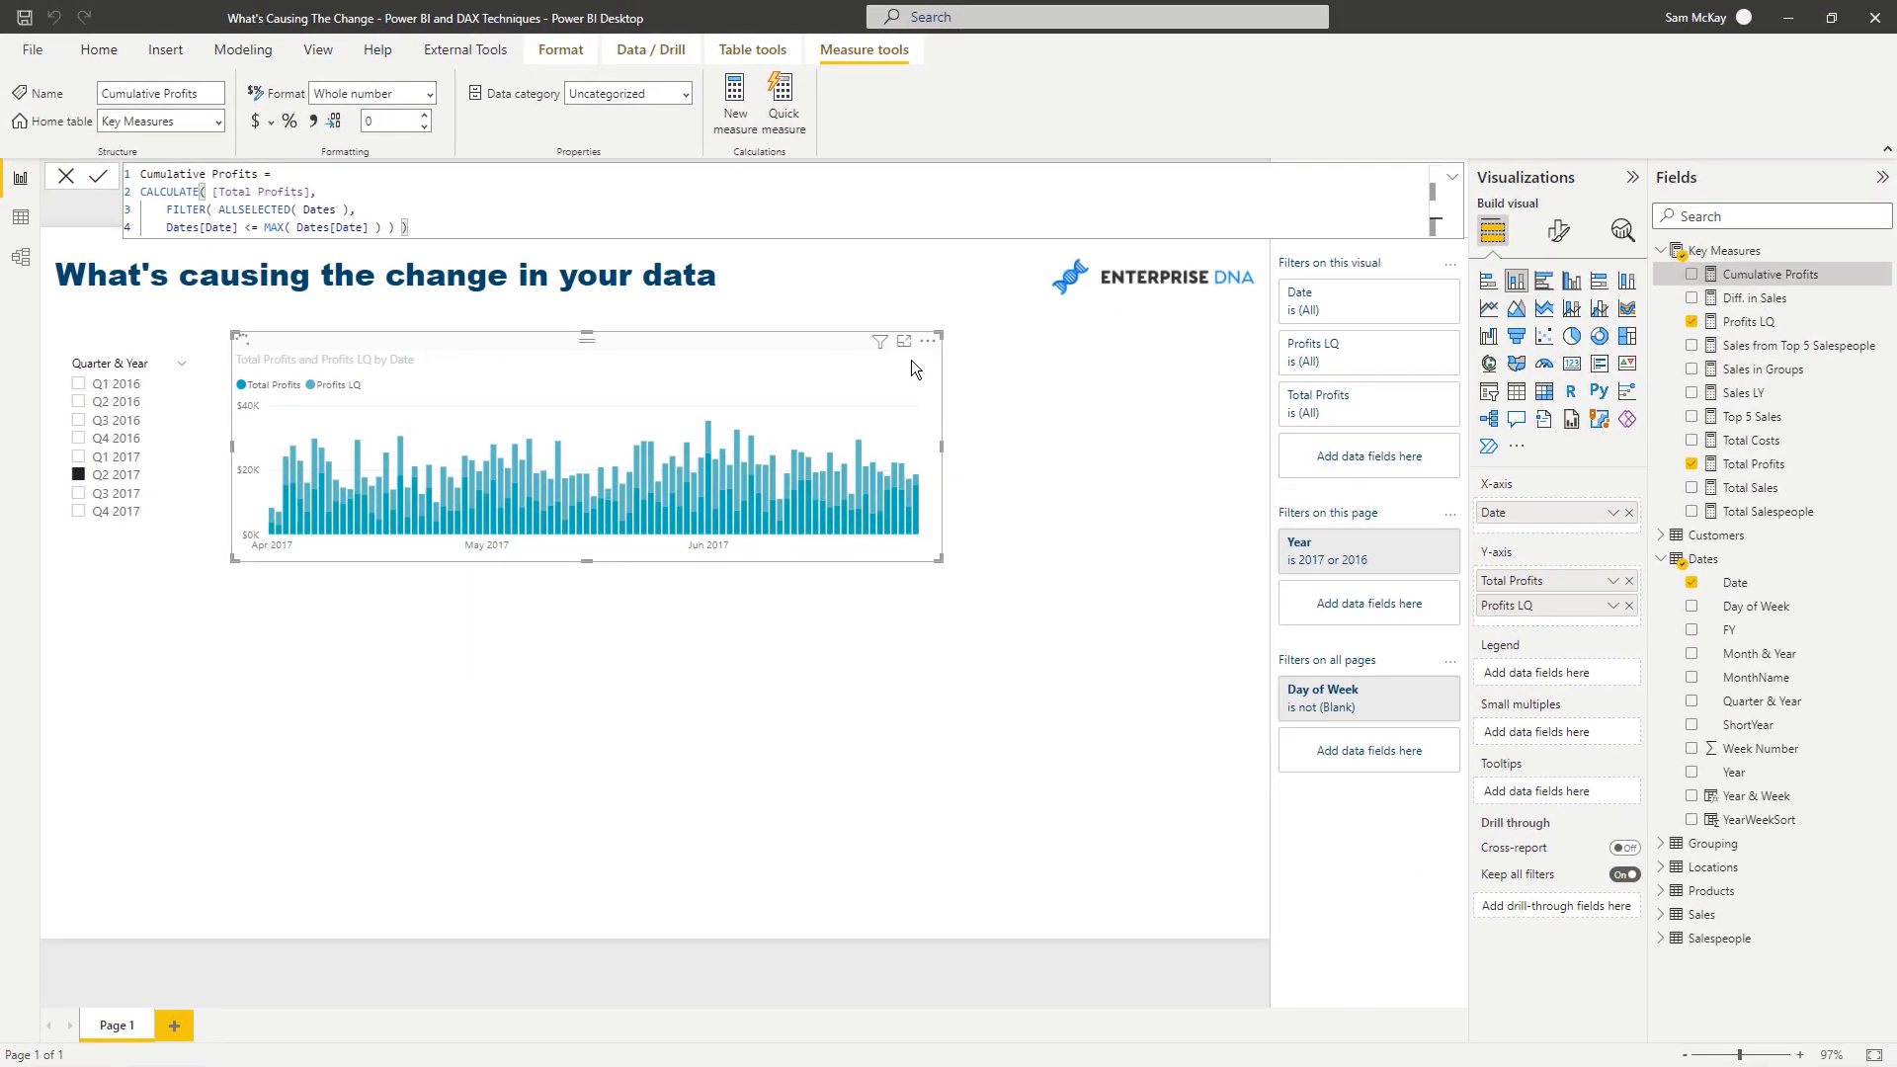
Step: Convert the column chart back to a table and replace its Total Profits and Profits LQ columns with Cumulative Profits
{"action": "left_click", "coordinate": [1517, 391]}
{"action": "left_click_drag", "start_coordinate": [1770, 274], "coordinate": [1574, 573]}
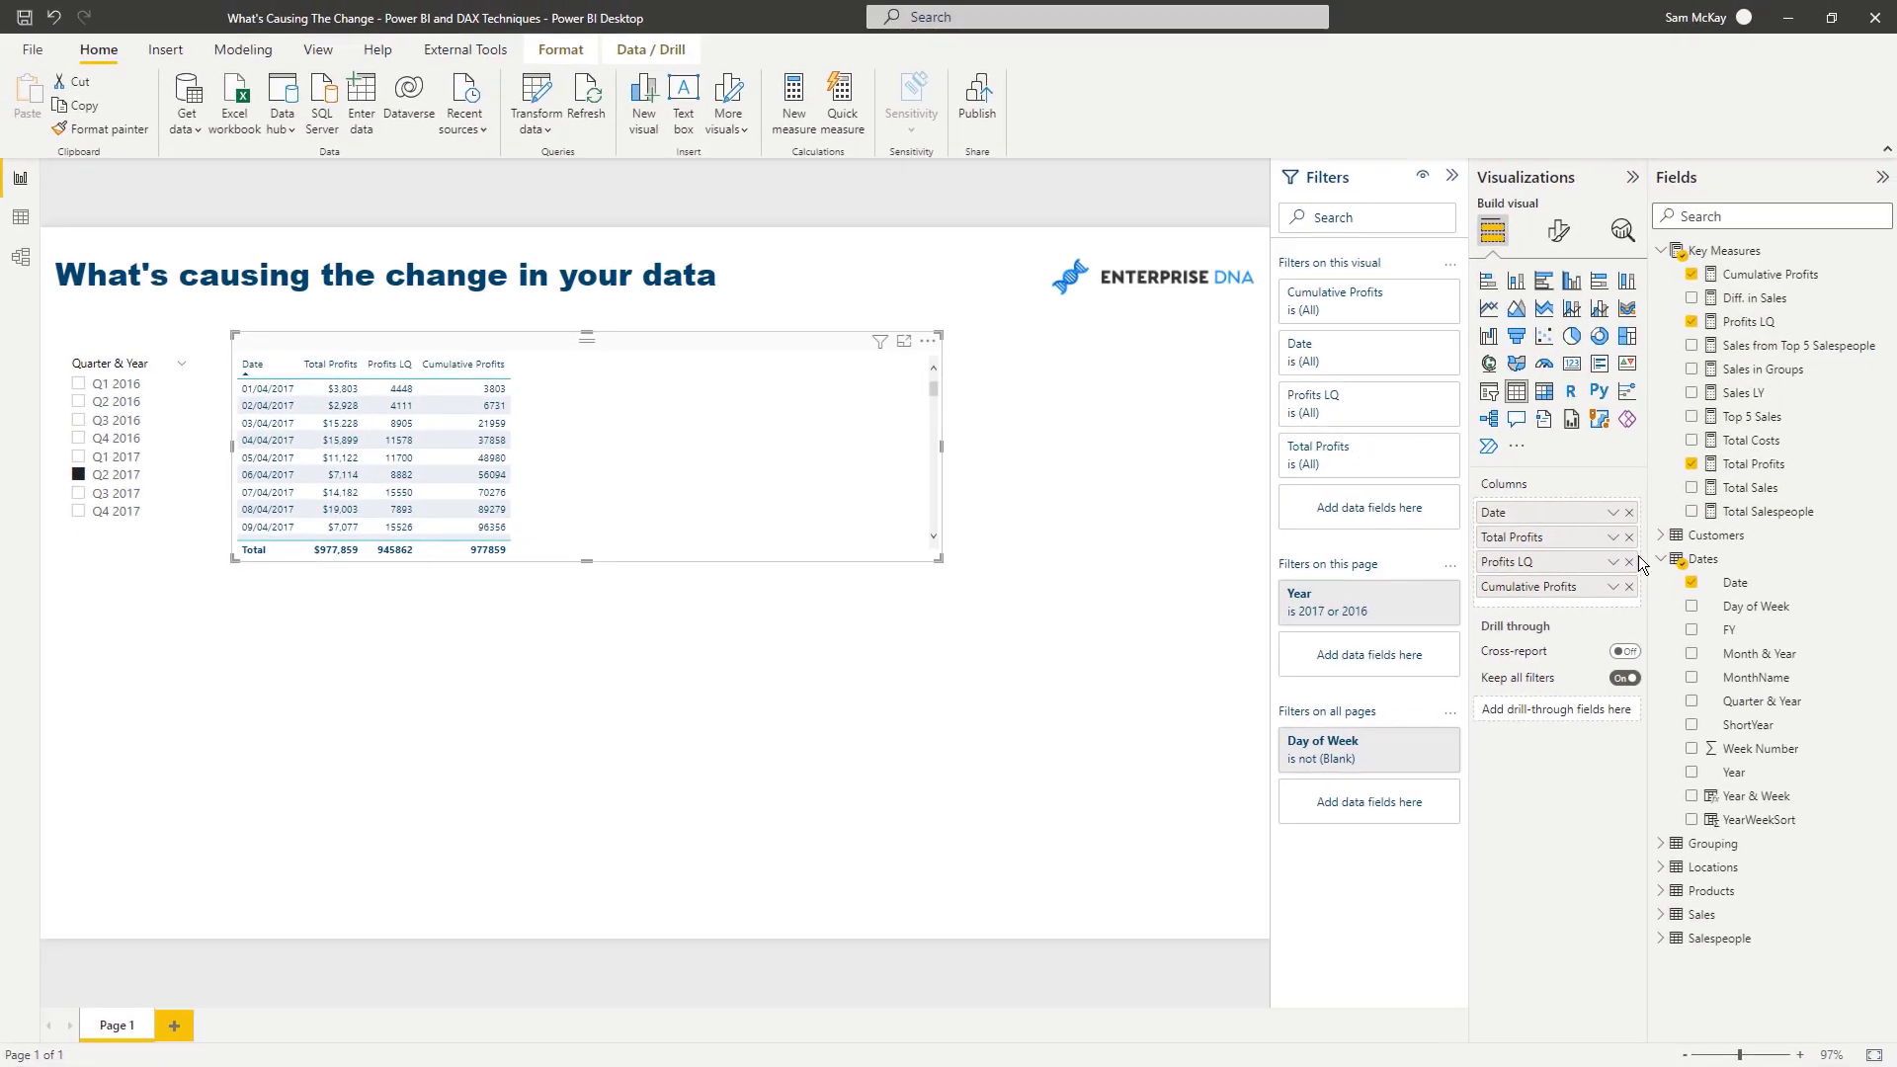
{"action": "left_click", "coordinate": [1629, 561]}
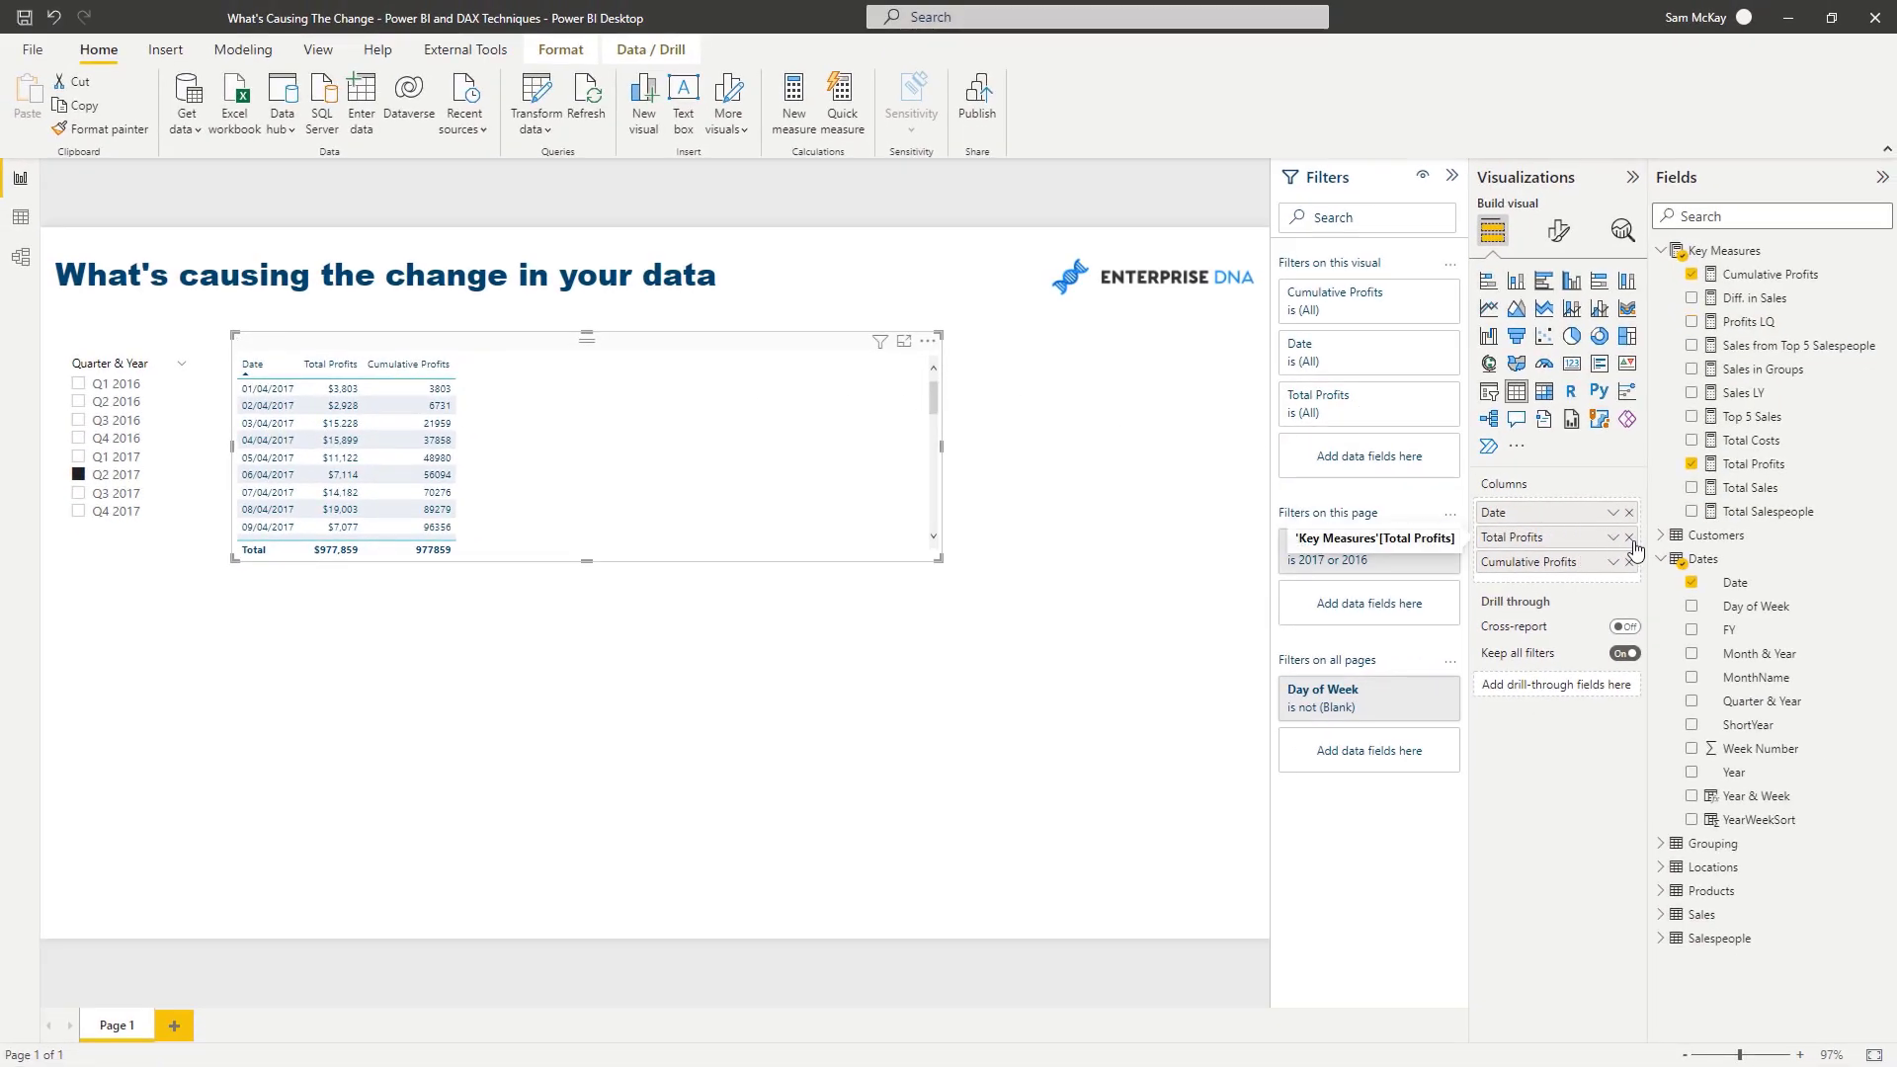
{"action": "left_click", "coordinate": [1629, 536]}
Step: Create the measure Cumulative Profits LQ from the Cumulative Profits formula, with [Profits LQ] in place of [Total Profits], and add it to the table
{"action": "left_click", "coordinate": [1769, 273]}
{"action": "left_click", "coordinate": [431, 201]}
{"action": "key", "text": "ctrl+a"}
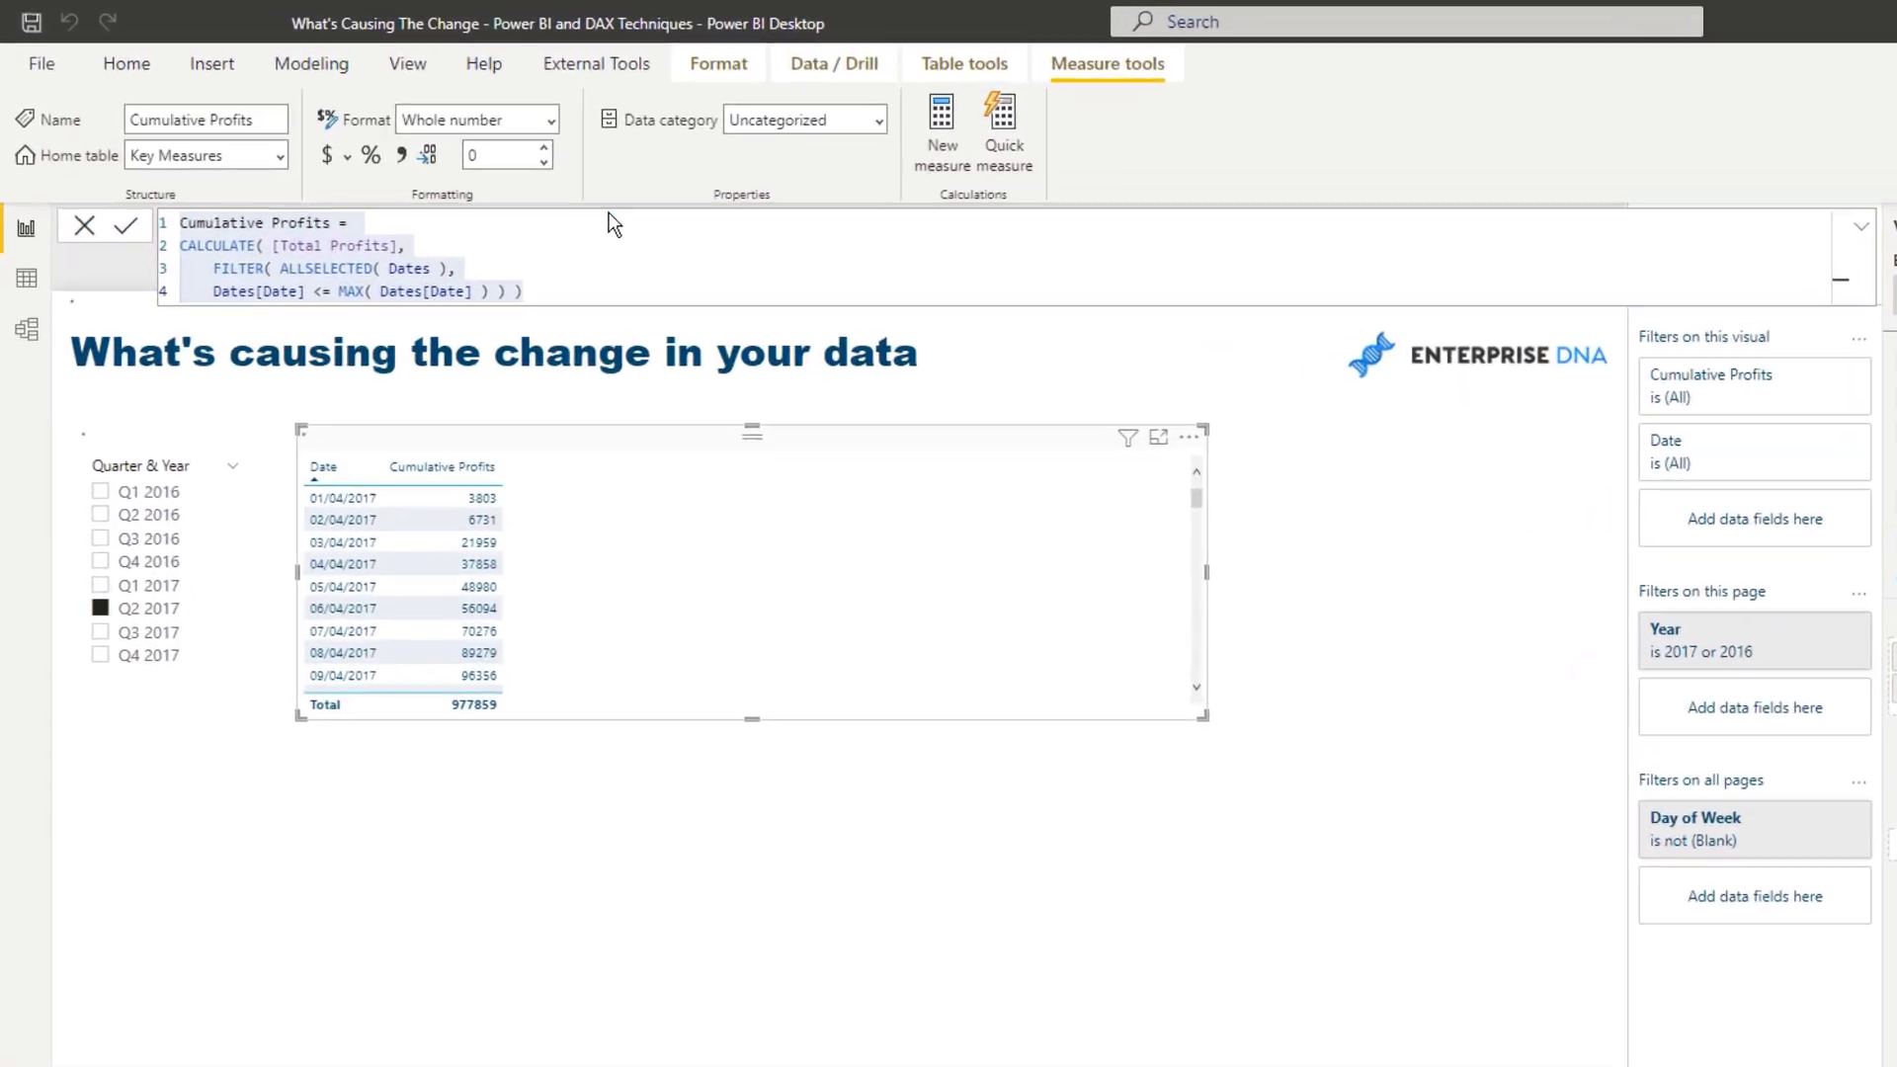
{"action": "type", "text": "Cumulative Profits = CALCULATE( [Total Profits],     FILTER( ALLSELECTED( Dates ),     Dates[Date] <= MAX( Dates[Date] ) ) )"}
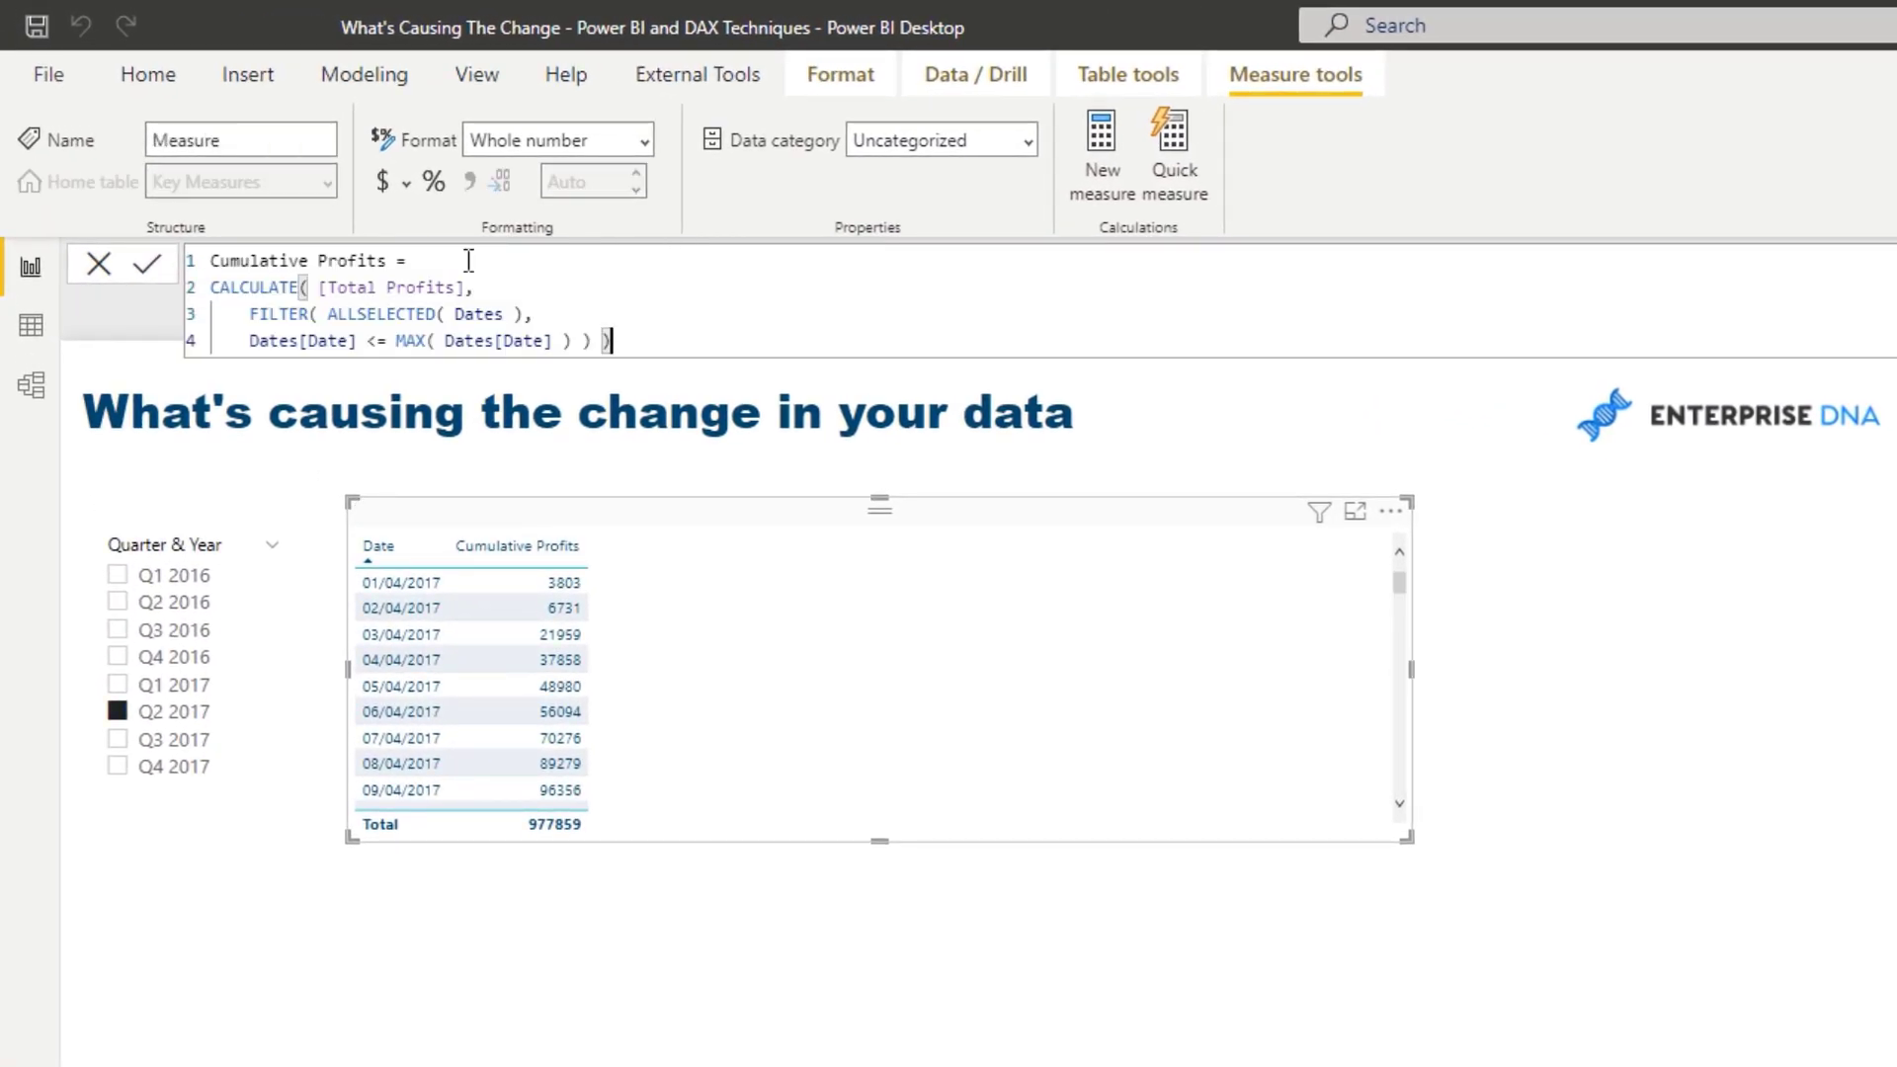
{"action": "left_click", "coordinate": [387, 262]}
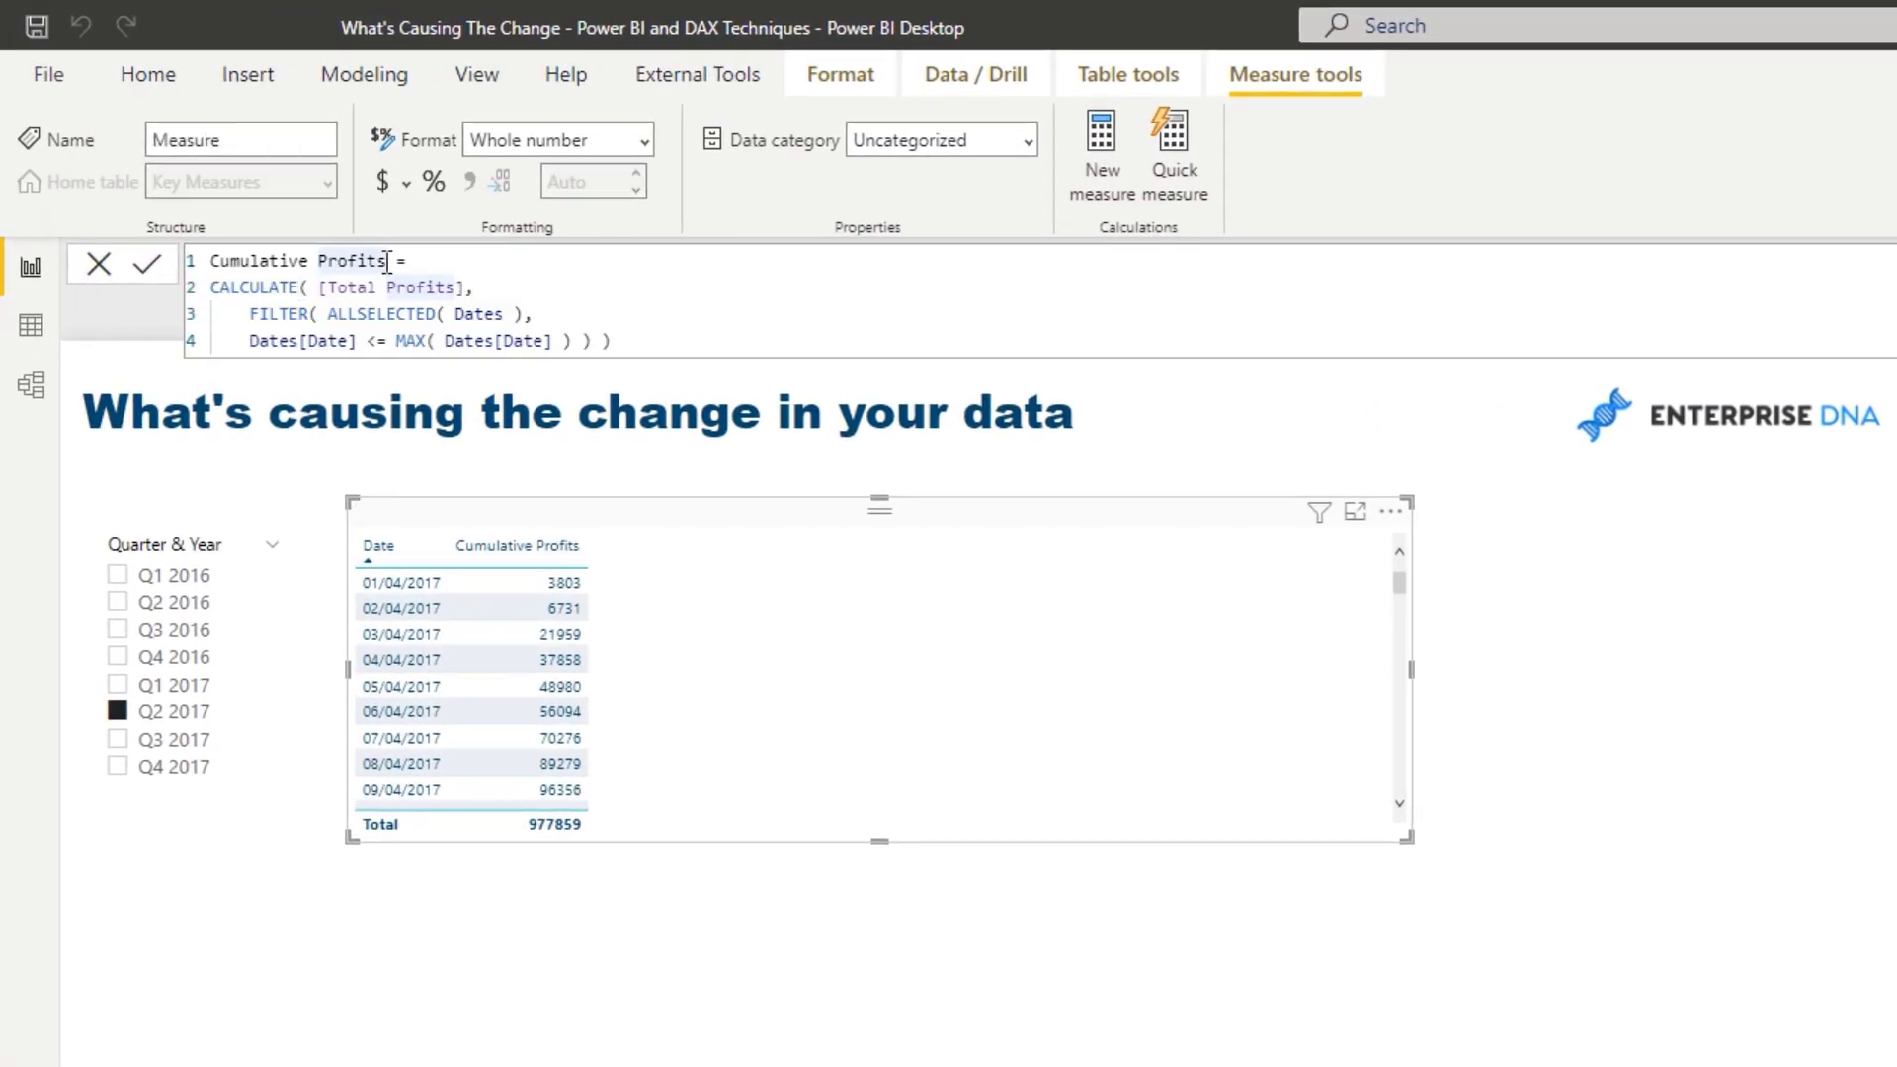
{"action": "left_click_drag", "start_coordinate": [468, 286], "coordinate": [321, 286]}
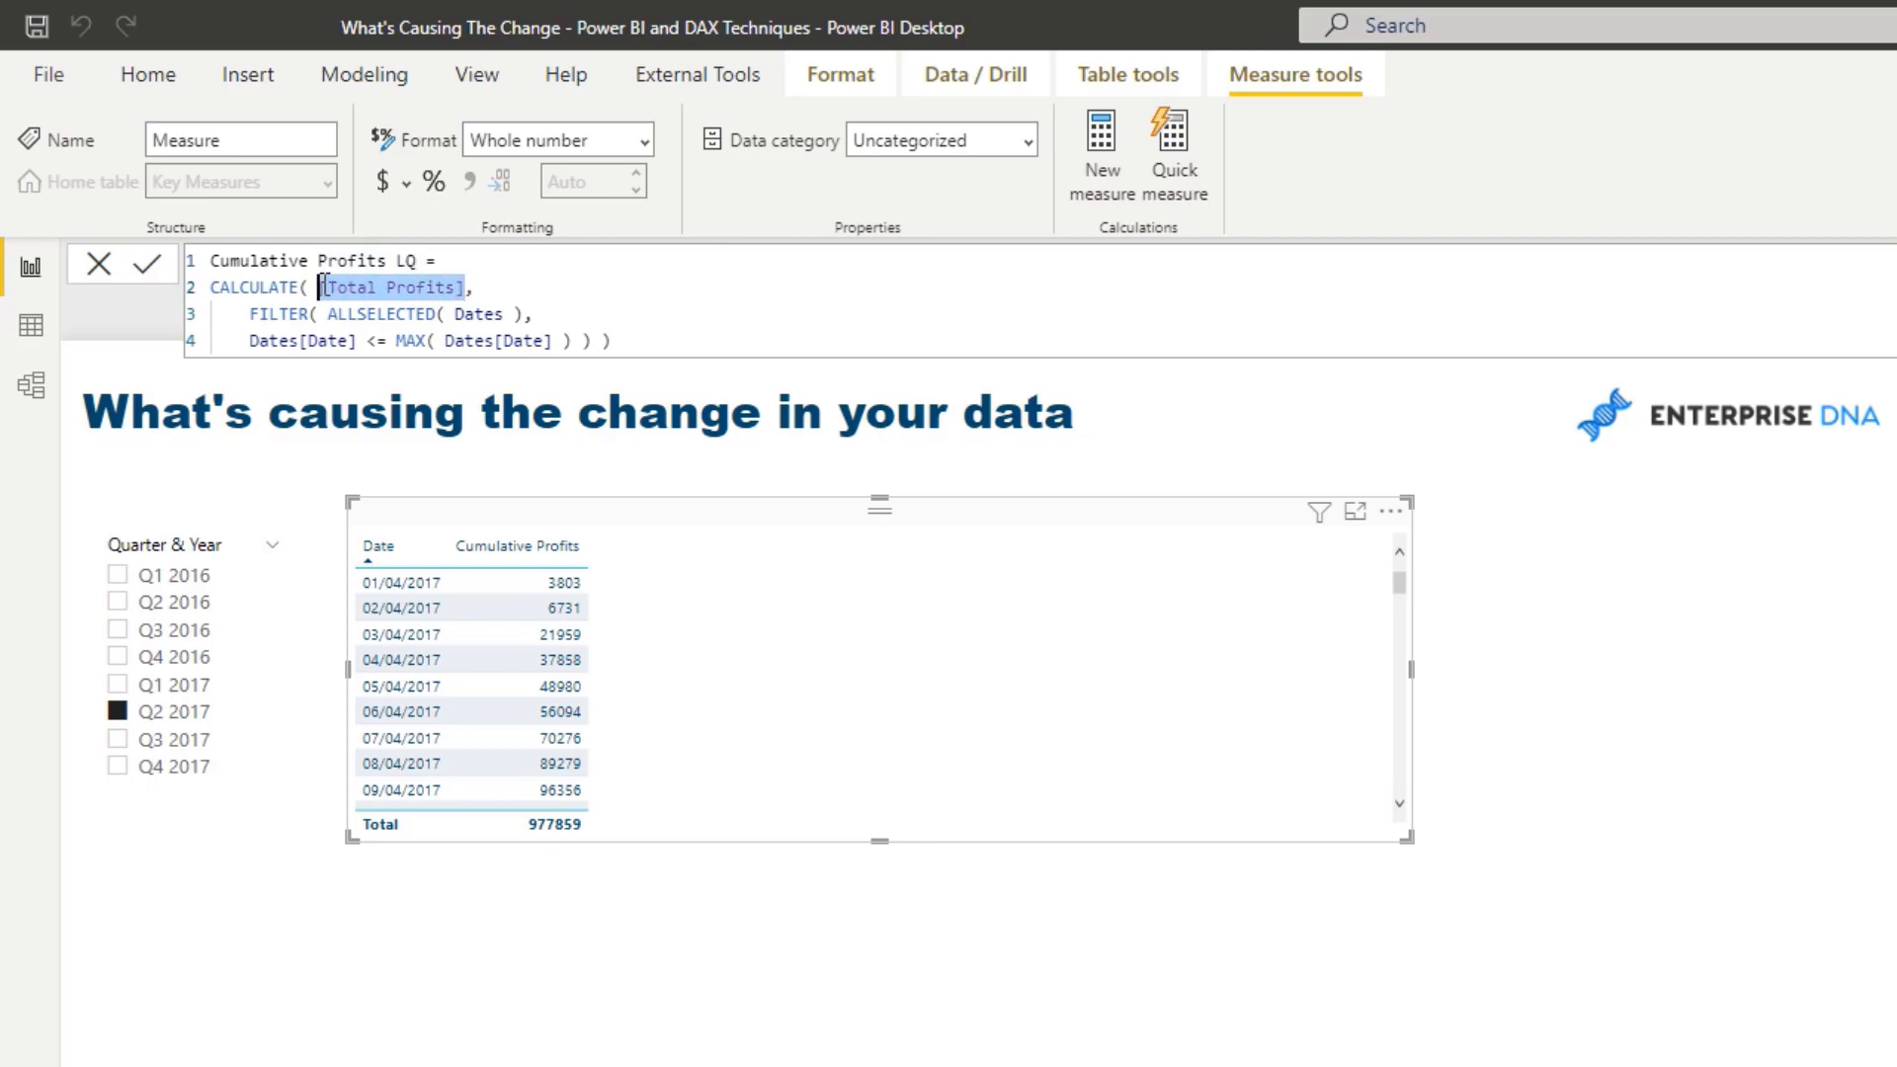
{"action": "type", "text": "["}
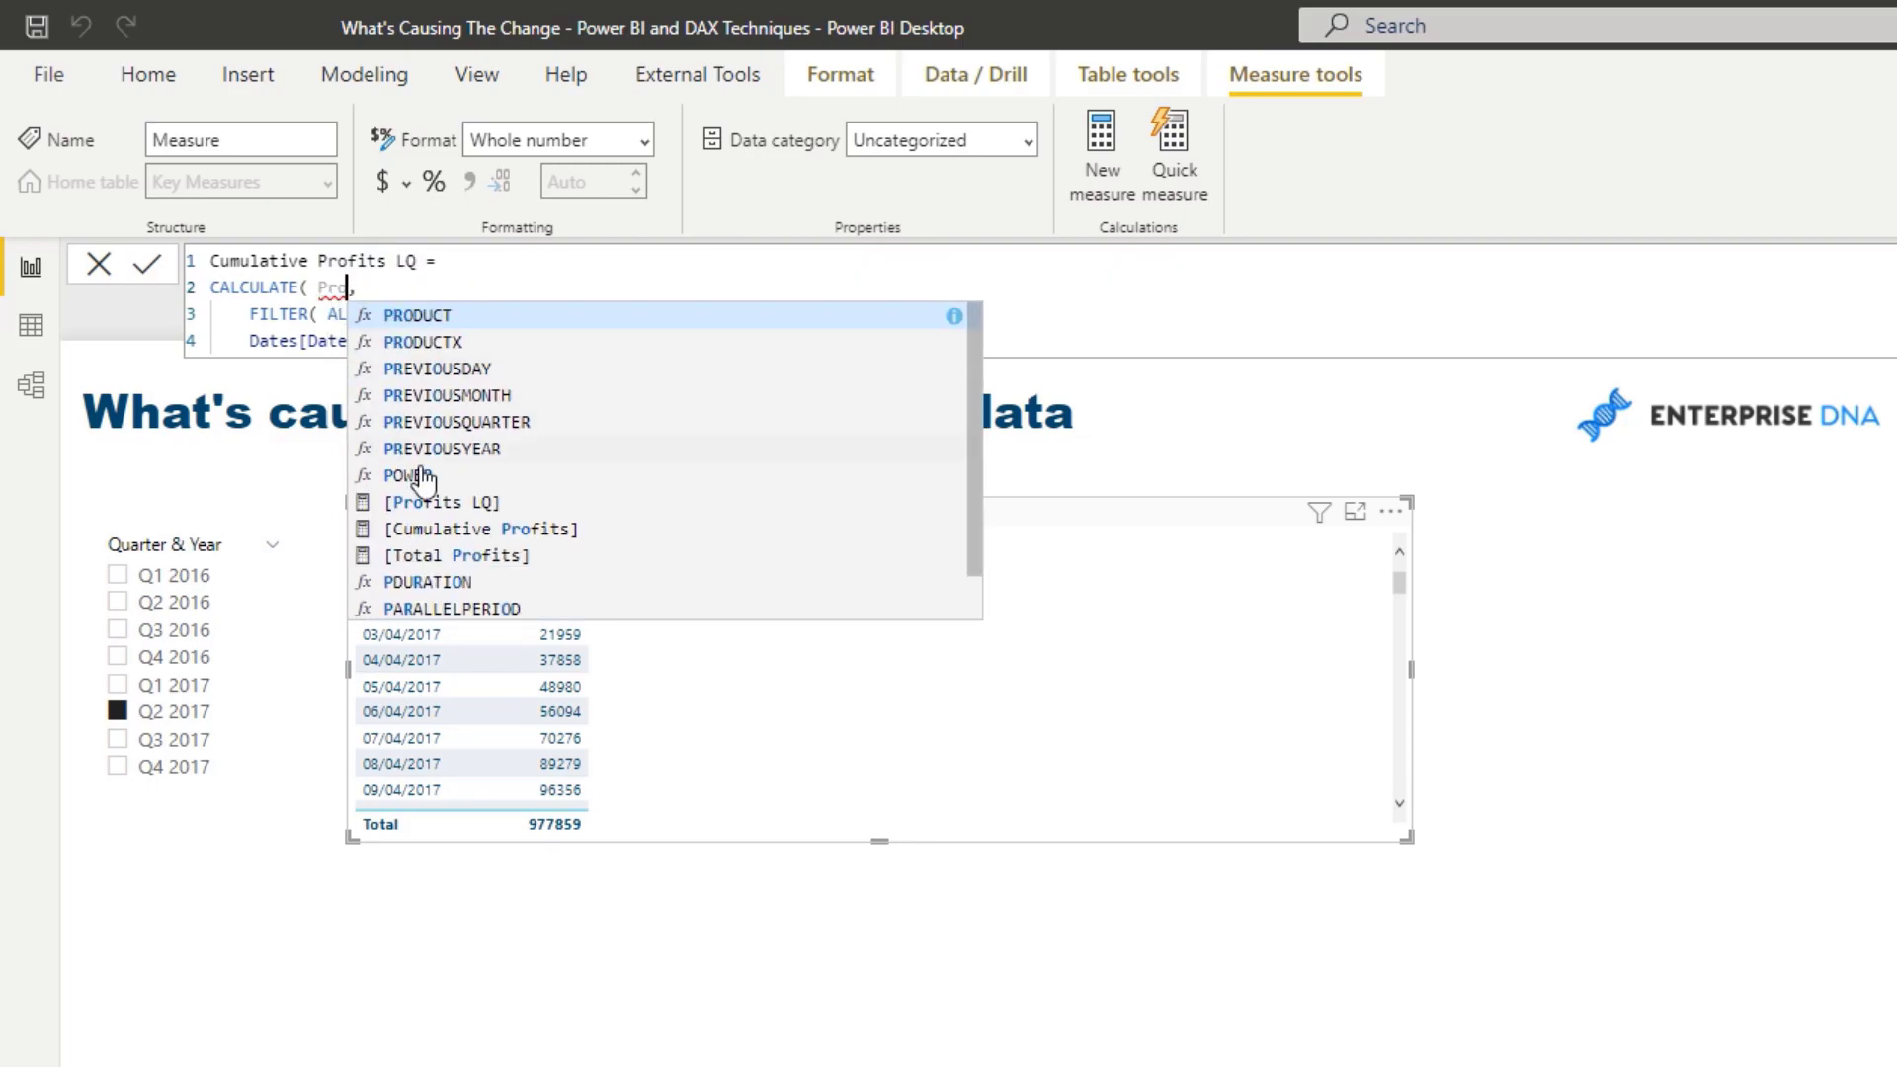
{"action": "left_click", "coordinate": [417, 468]}
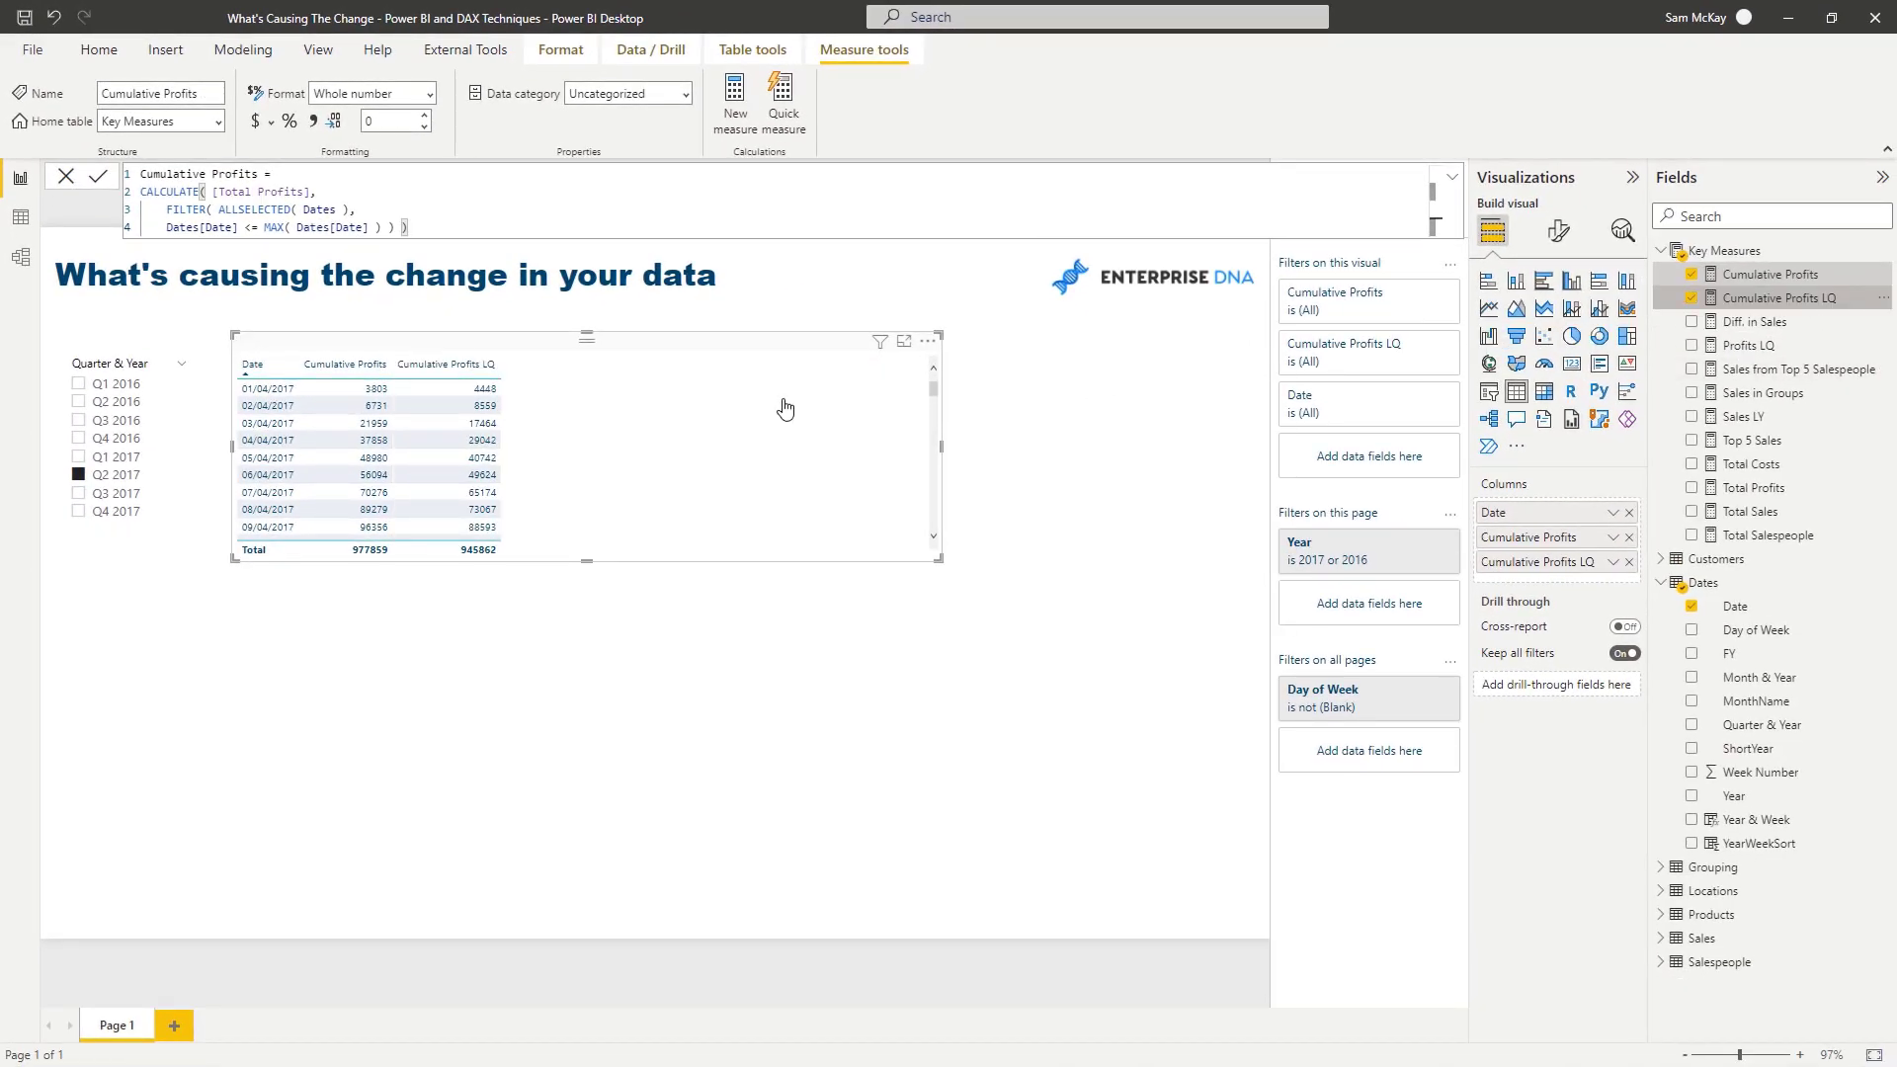
Step: Convert the cumulative profits table into an area chart, enlarge it, and slightly widen the Quarter & Year slicer
{"action": "left_click", "coordinate": [1516, 308]}
{"action": "left_click_drag", "start_coordinate": [934, 554], "coordinate": [1021, 643]}
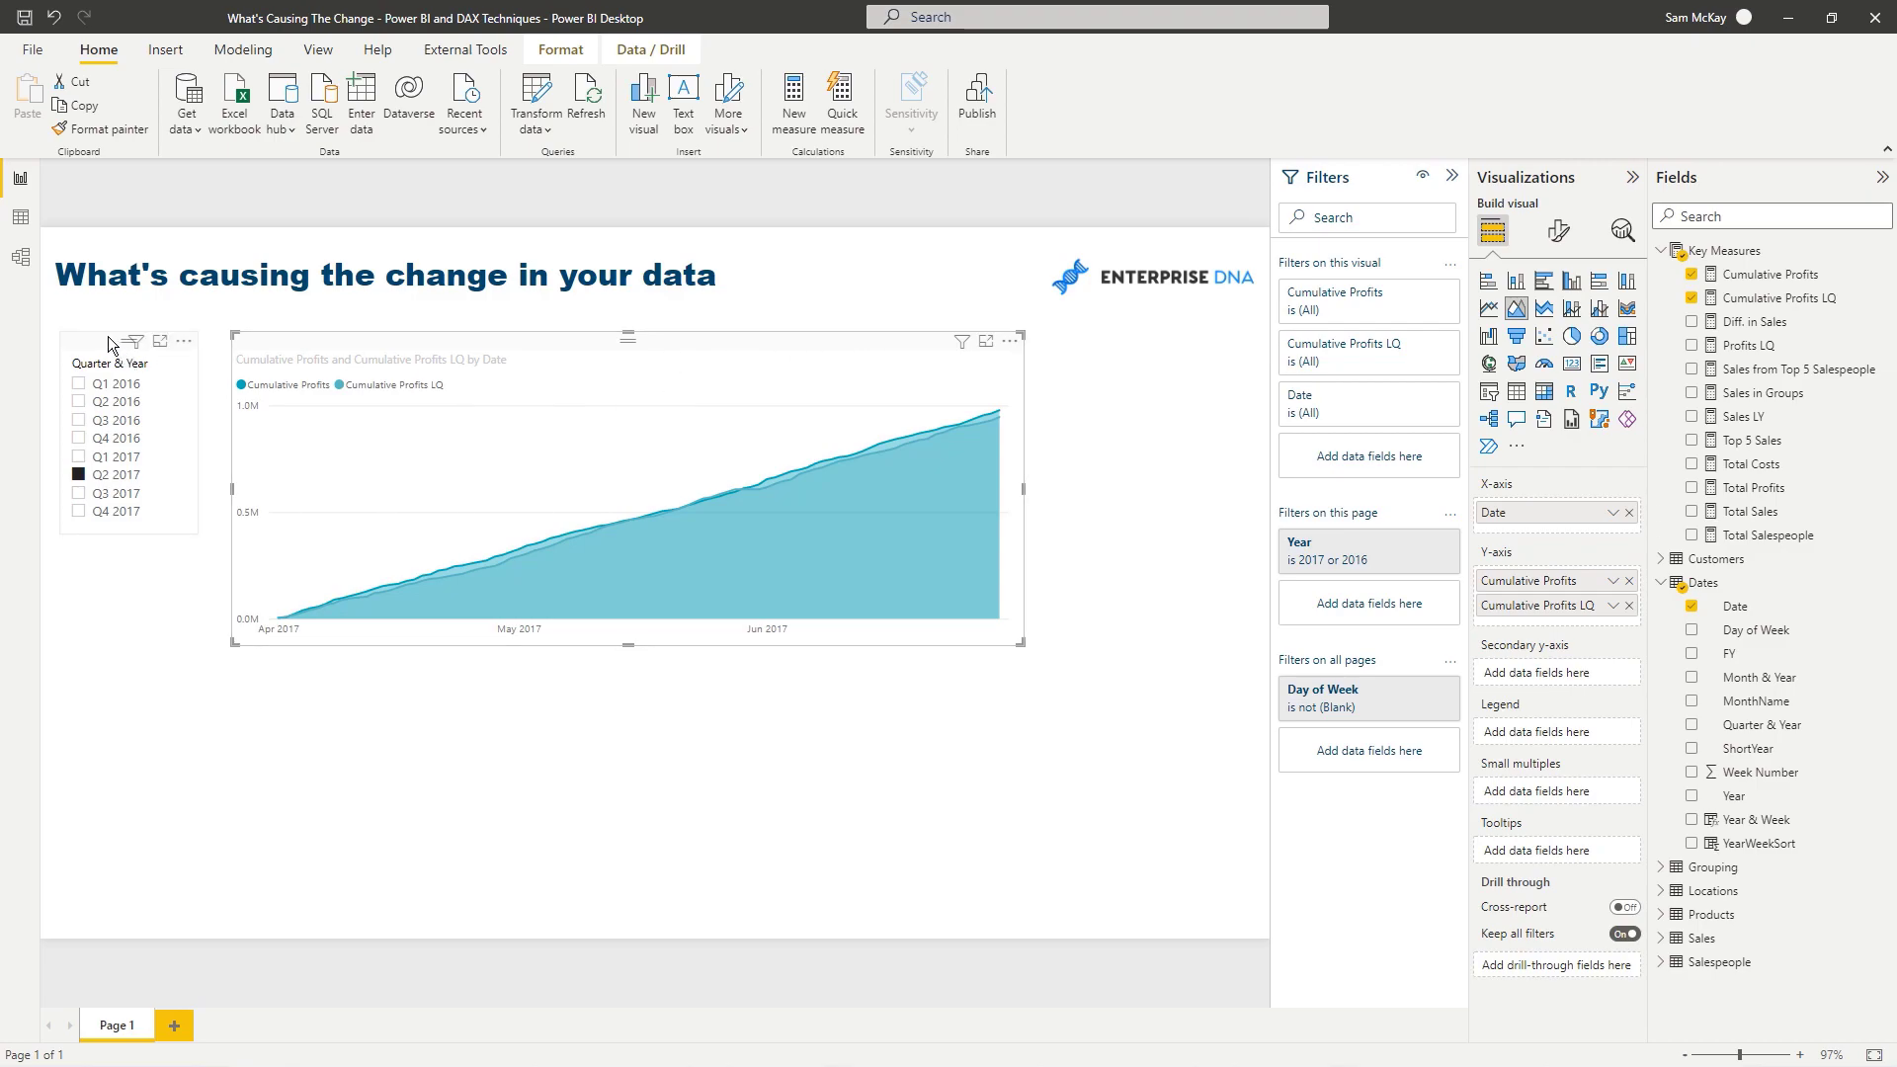
{"action": "left_click", "coordinate": [193, 390]}
{"action": "left_click_drag", "start_coordinate": [202, 435], "coordinate": [211, 433]}
{"action": "left_click", "coordinate": [317, 352]}
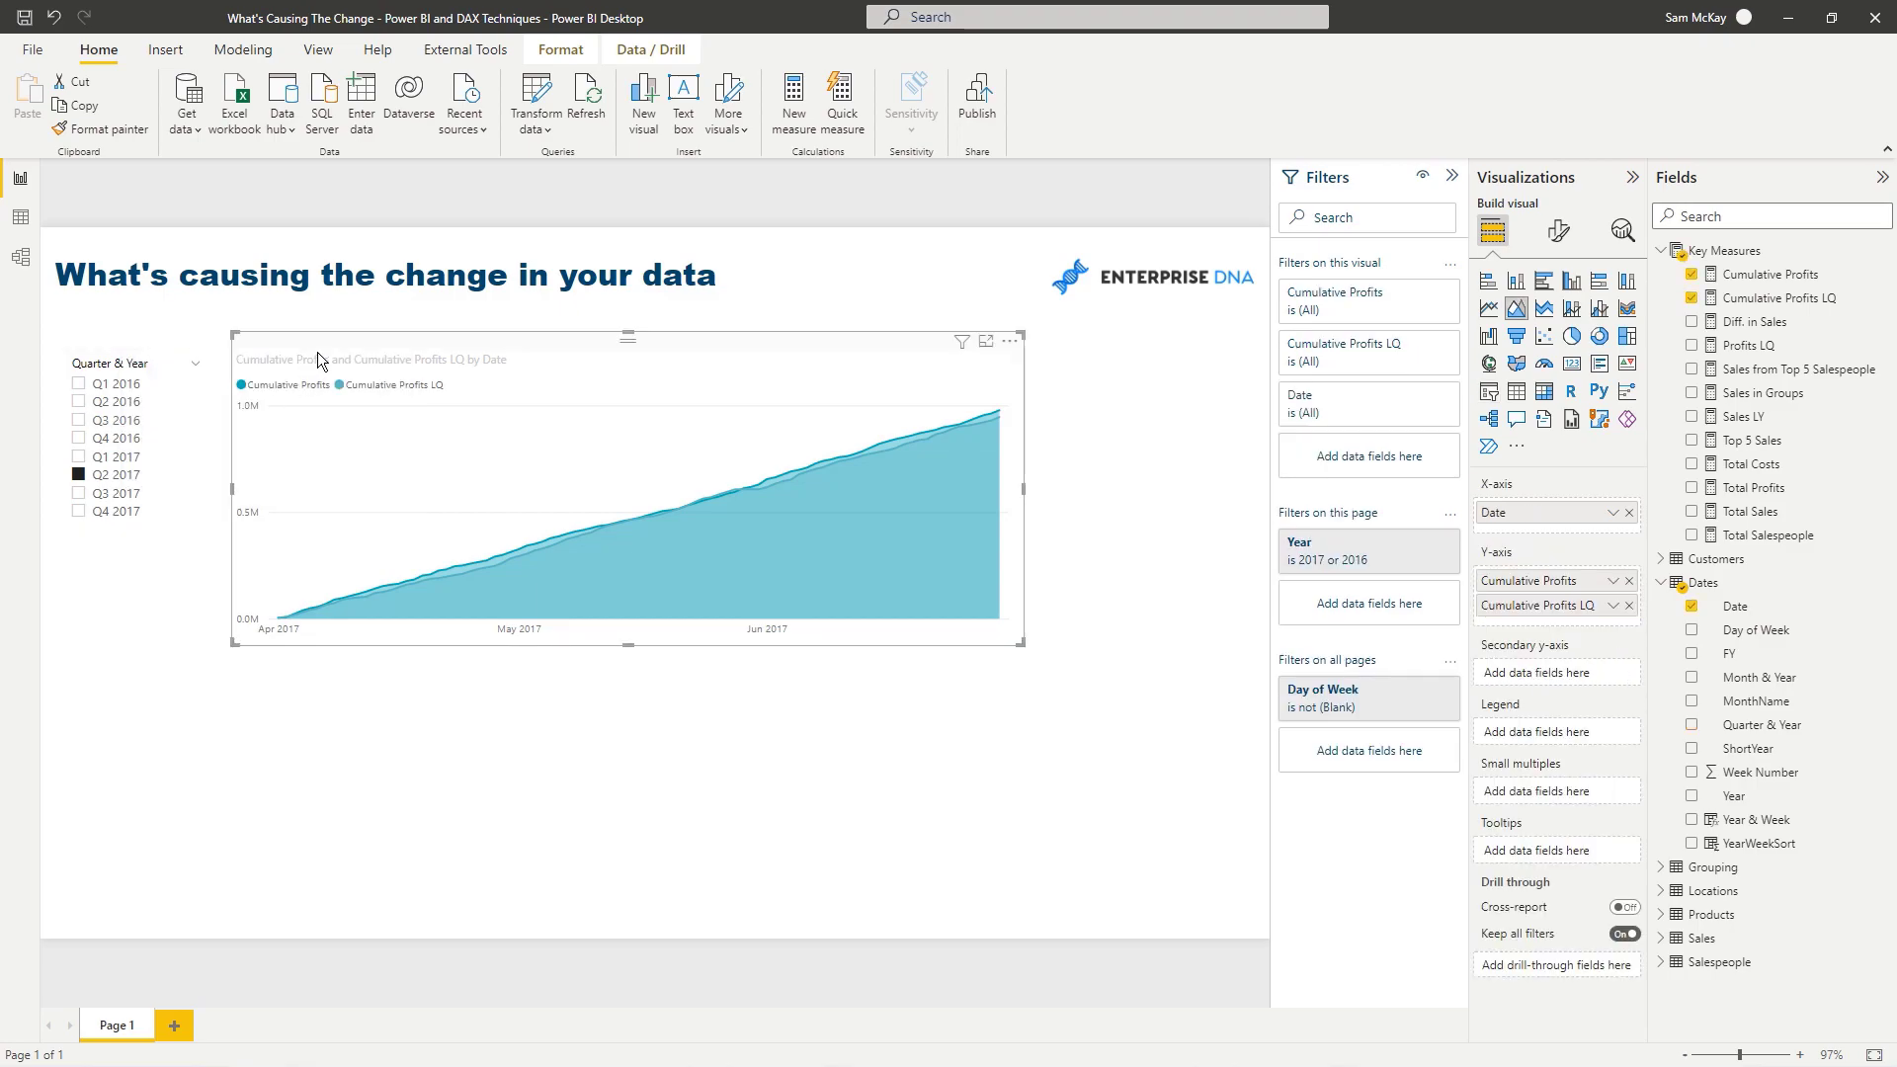
Step: Create a measure in Key Measures: Cumulative Diff. in Profits = [Cumulative Profits] - [Cumulative Profits LQ]
{"action": "left_click", "coordinate": [1796, 274]}
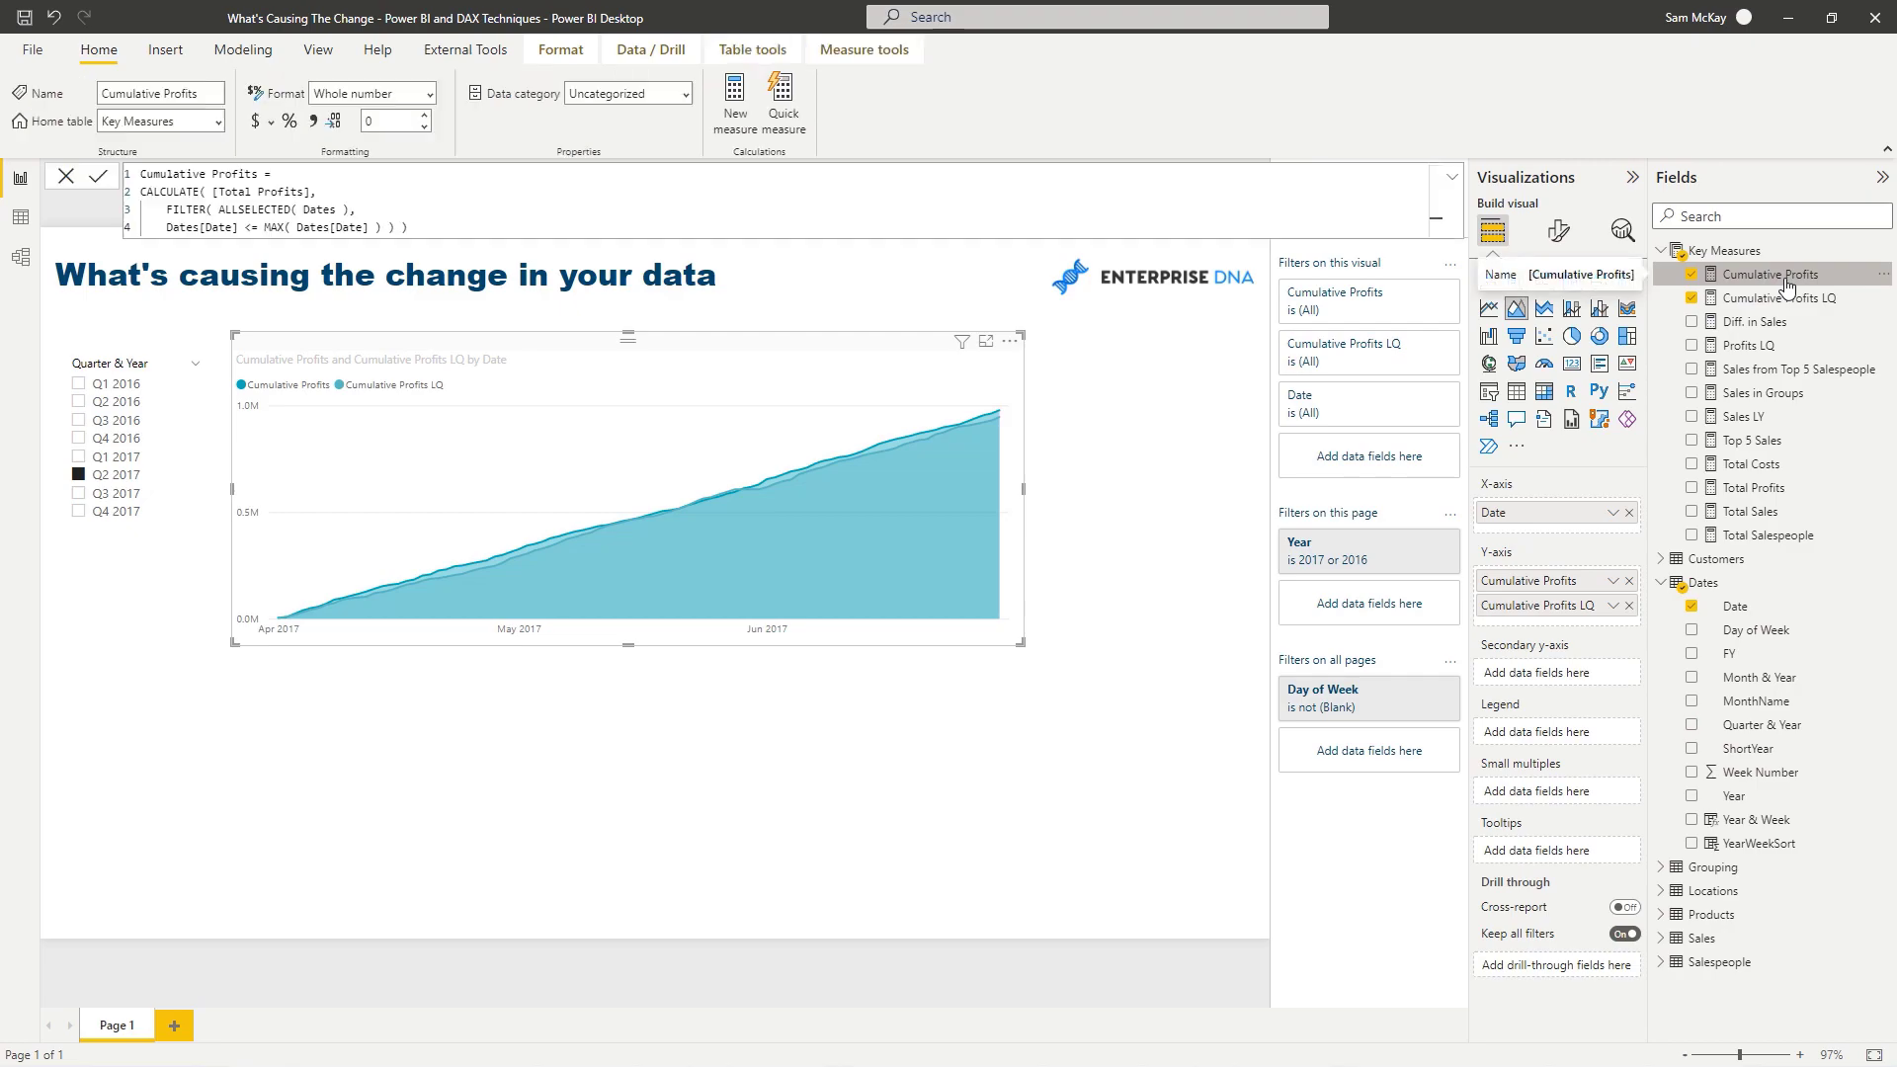
{"action": "left_click", "coordinate": [751, 120]}
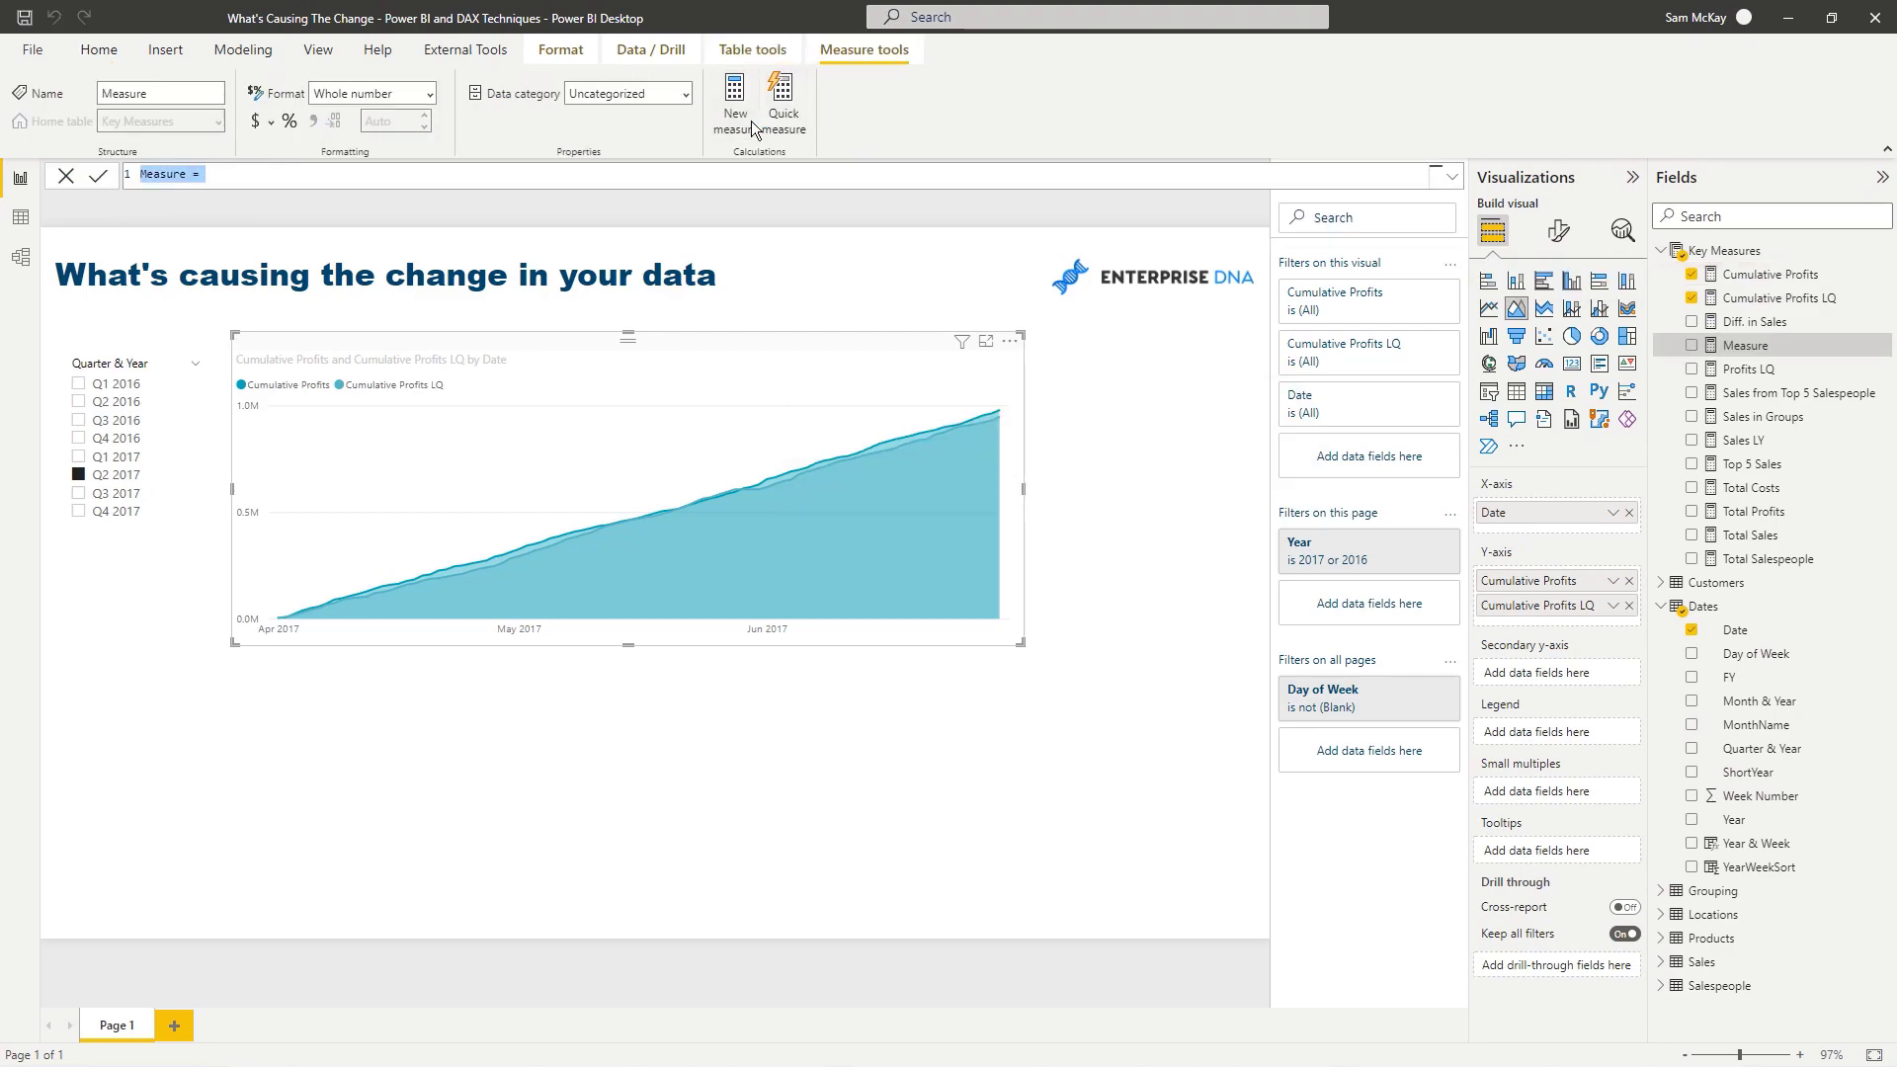
{"action": "type", "text": "Diff. in Profit"}
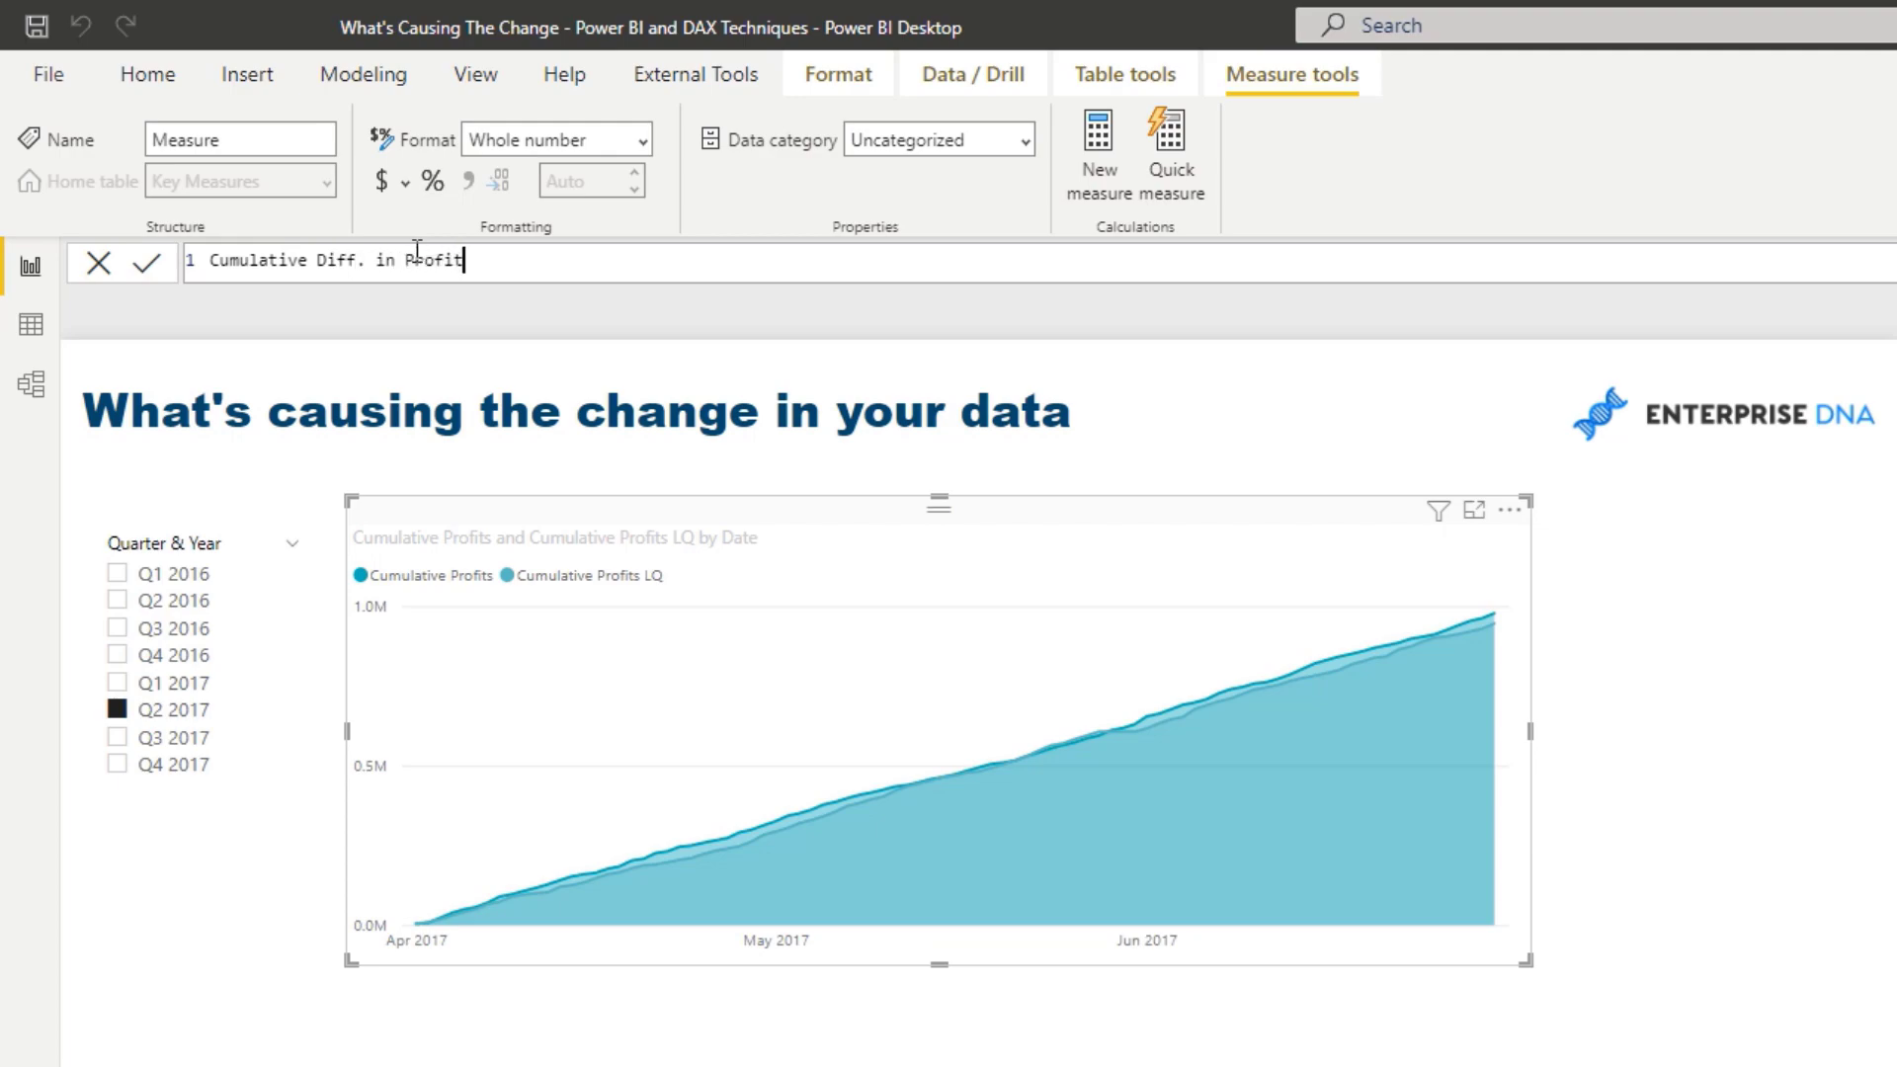
{"action": "type", "text": "Cum"}
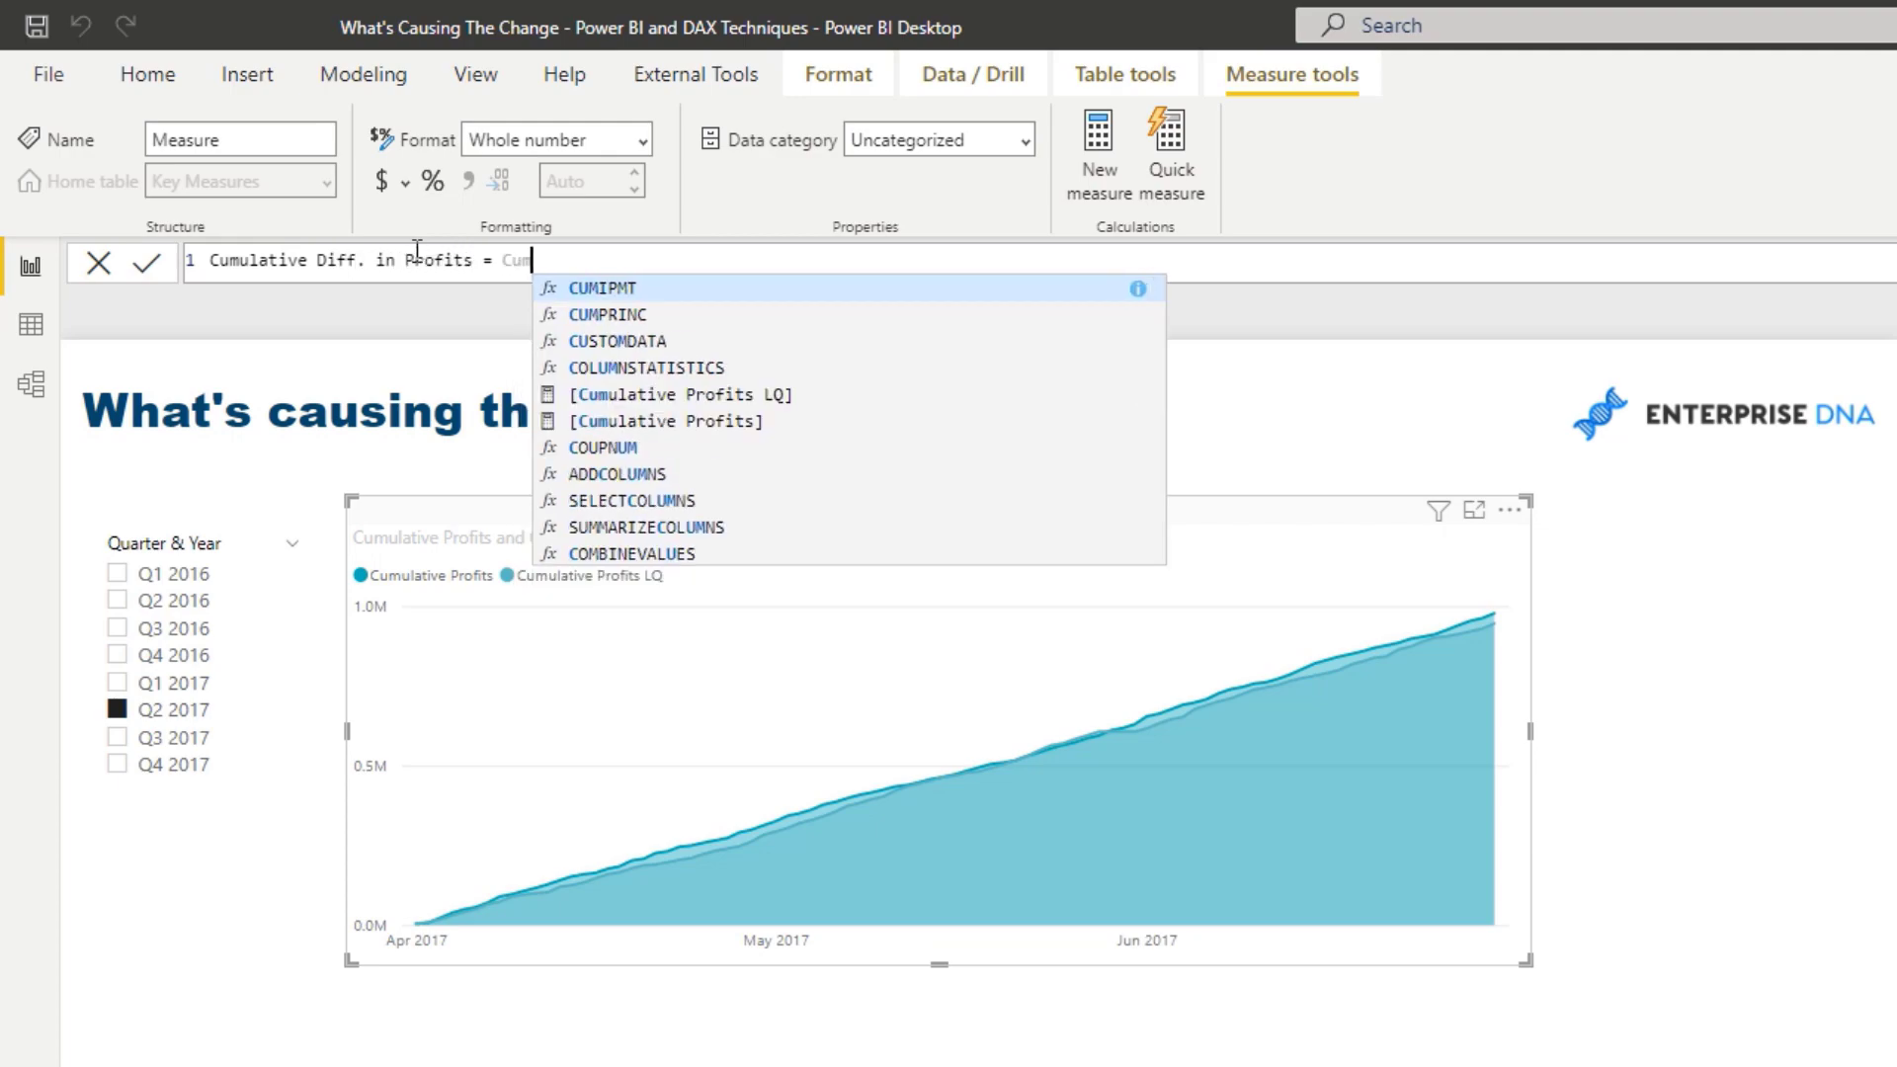
{"action": "left_click", "coordinate": [712, 417]}
{"action": "type", "text": "Profits] - Pro"}
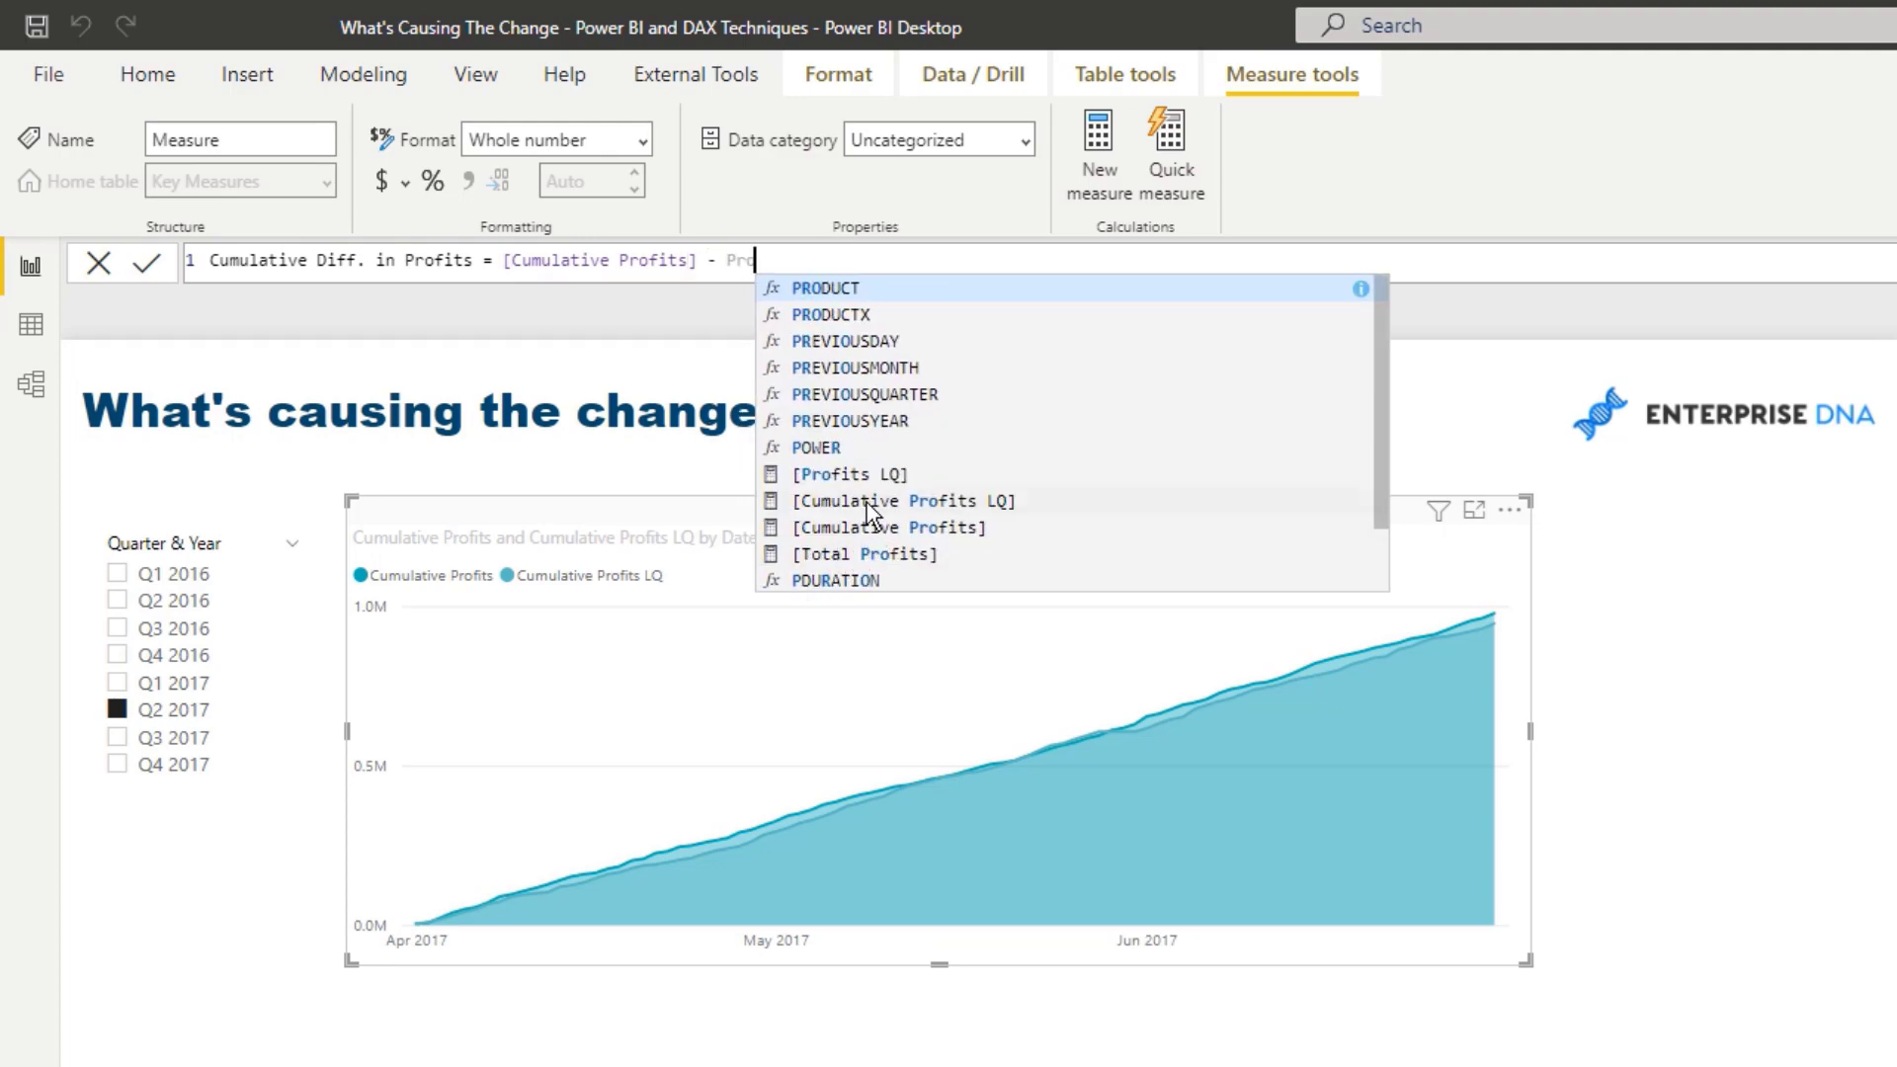
{"action": "left_click", "coordinate": [868, 502]}
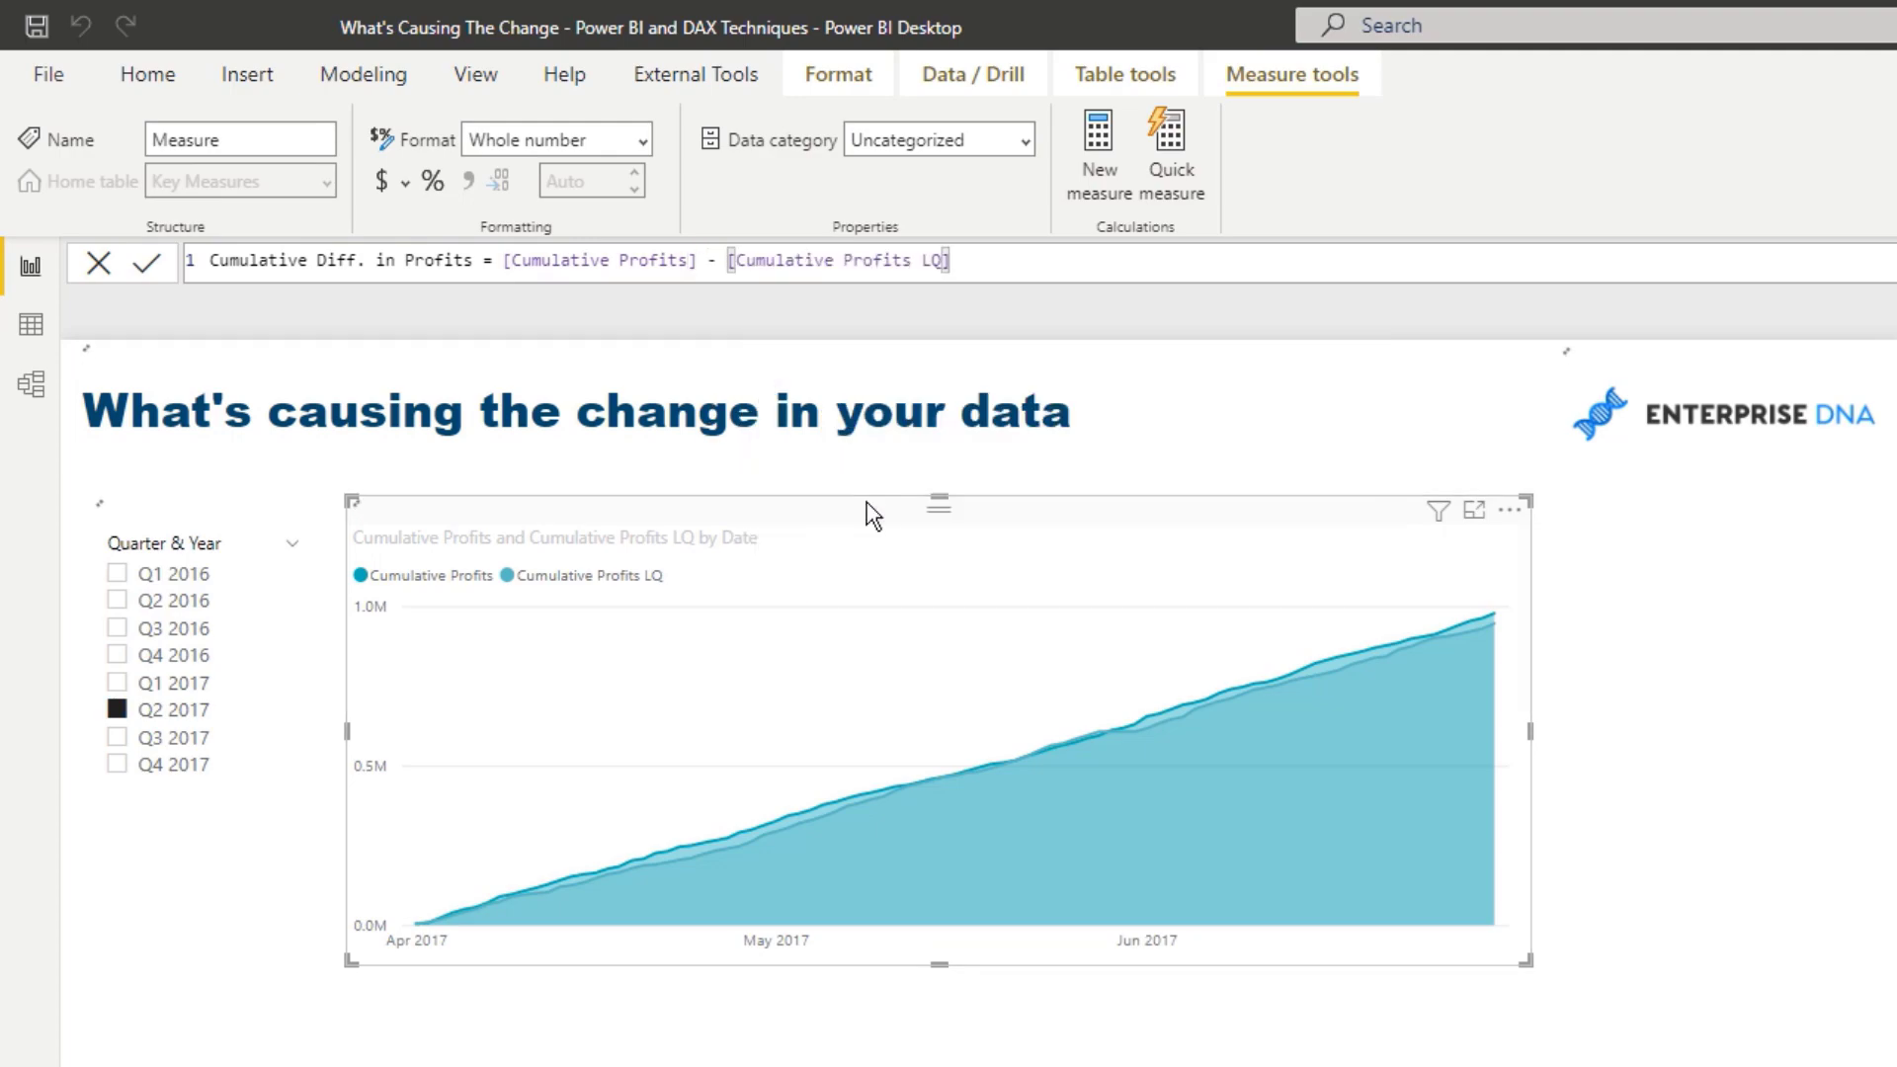
{"action": "key", "text": "Return"}
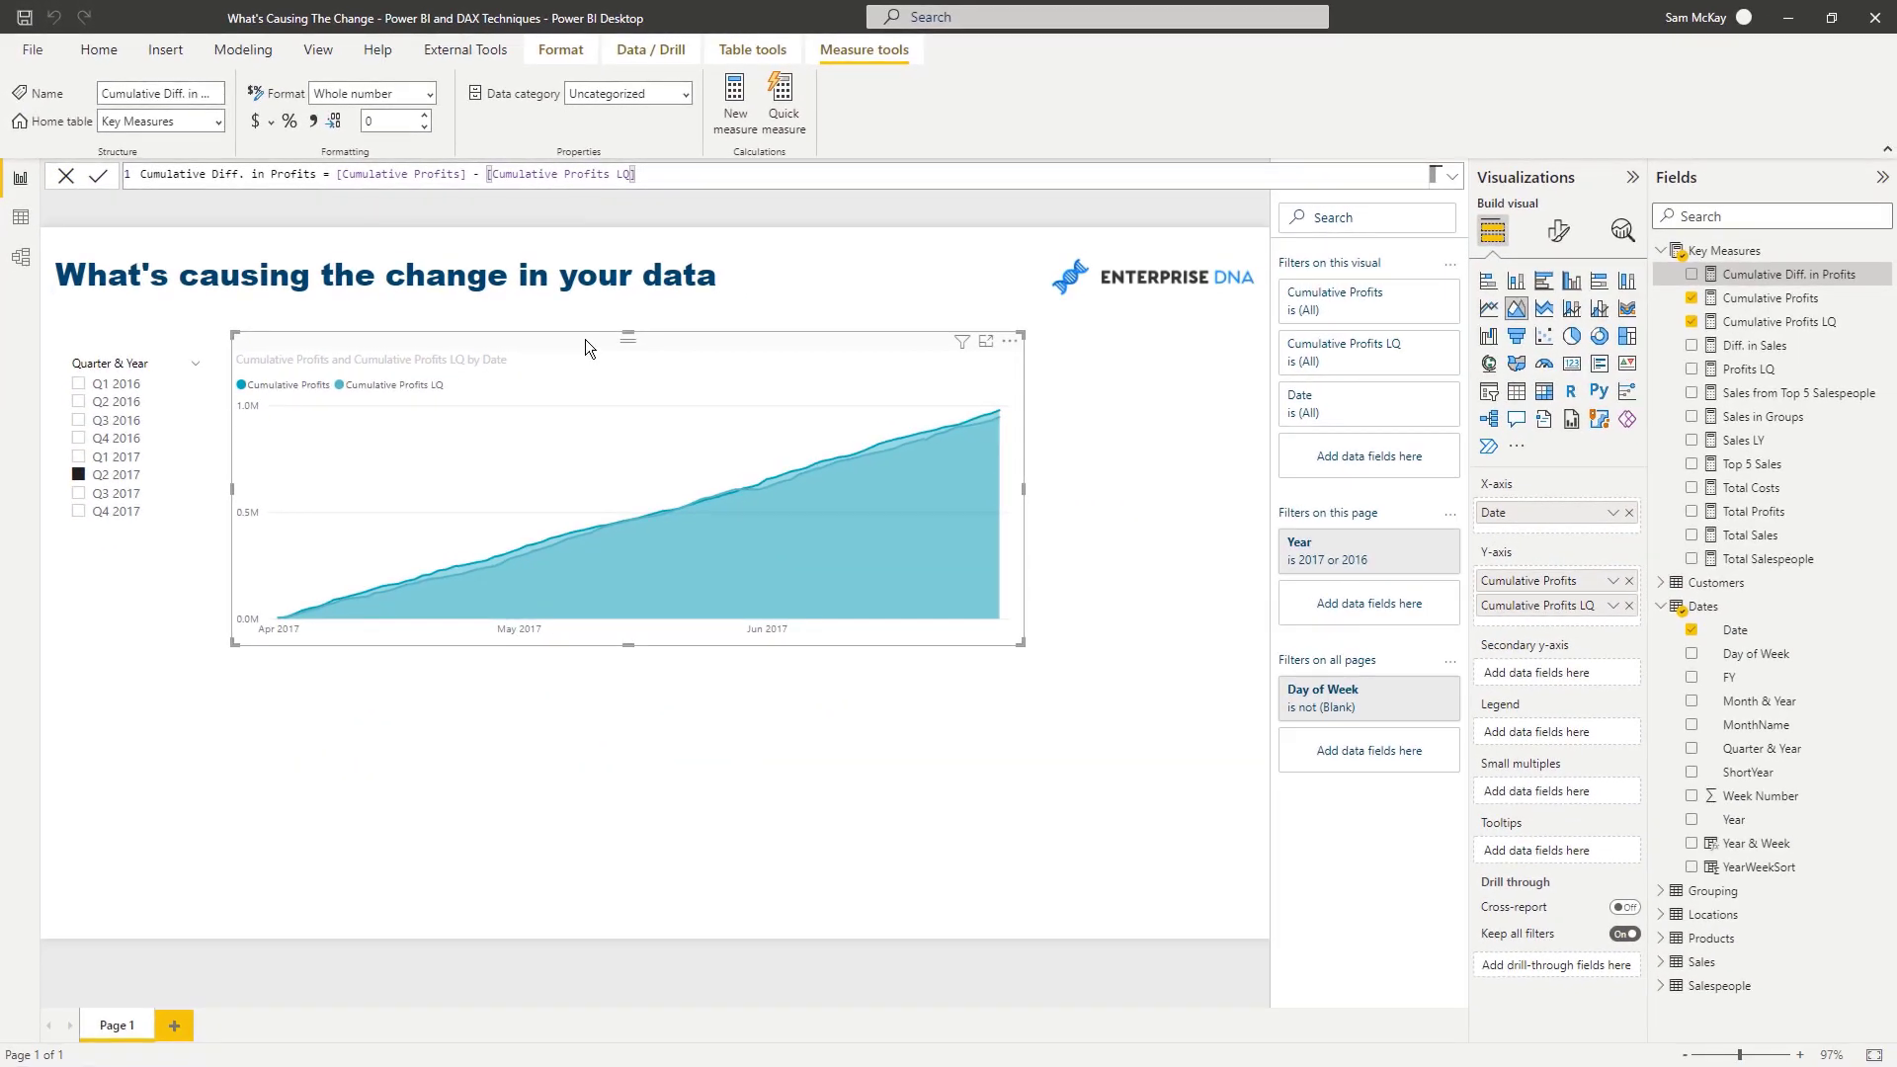
Step: Duplicate the area chart below the original and make the copy plot only Cumulative Diff. in Profits by Date
{"action": "left_click", "coordinate": [853, 497]}
{"action": "left_click_drag", "start_coordinate": [585, 338], "coordinate": [632, 666]}
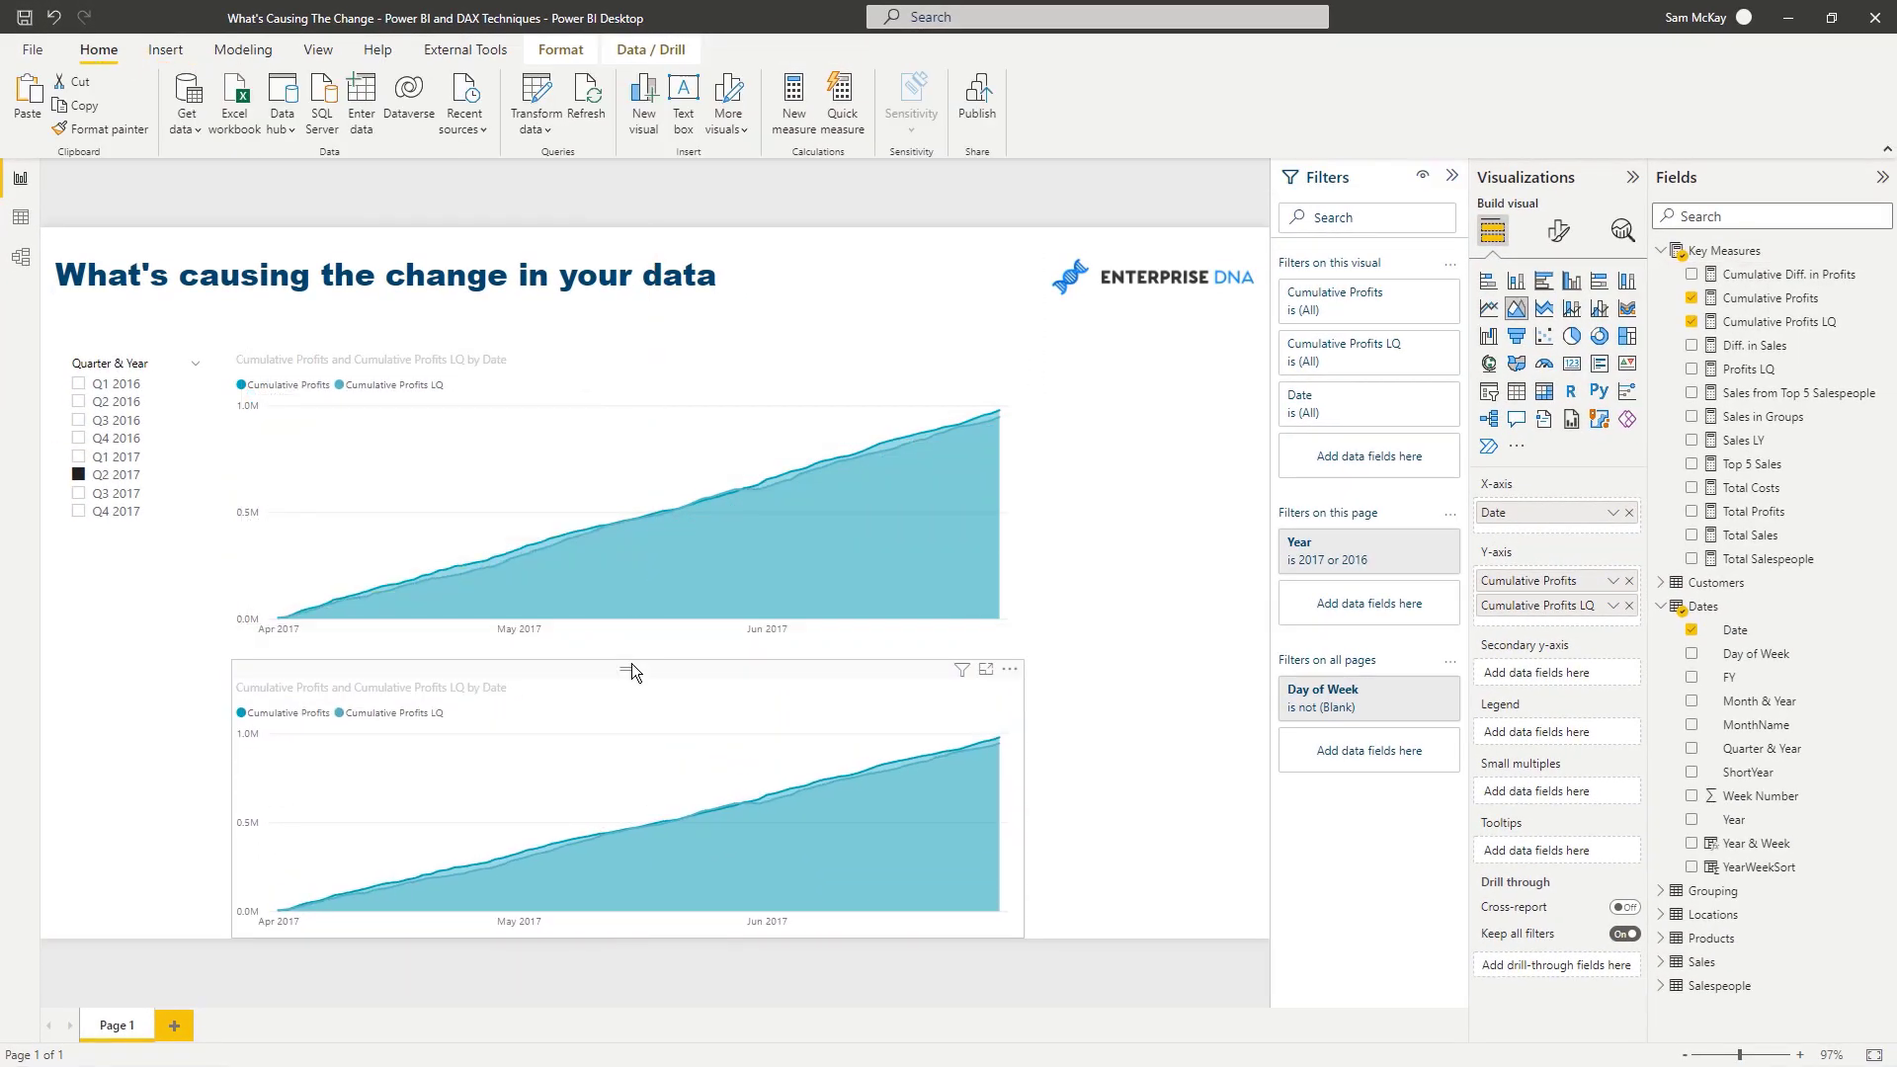
{"action": "left_click", "coordinate": [1630, 605]}
{"action": "left_click_drag", "start_coordinate": [1778, 275], "coordinate": [1585, 585]}
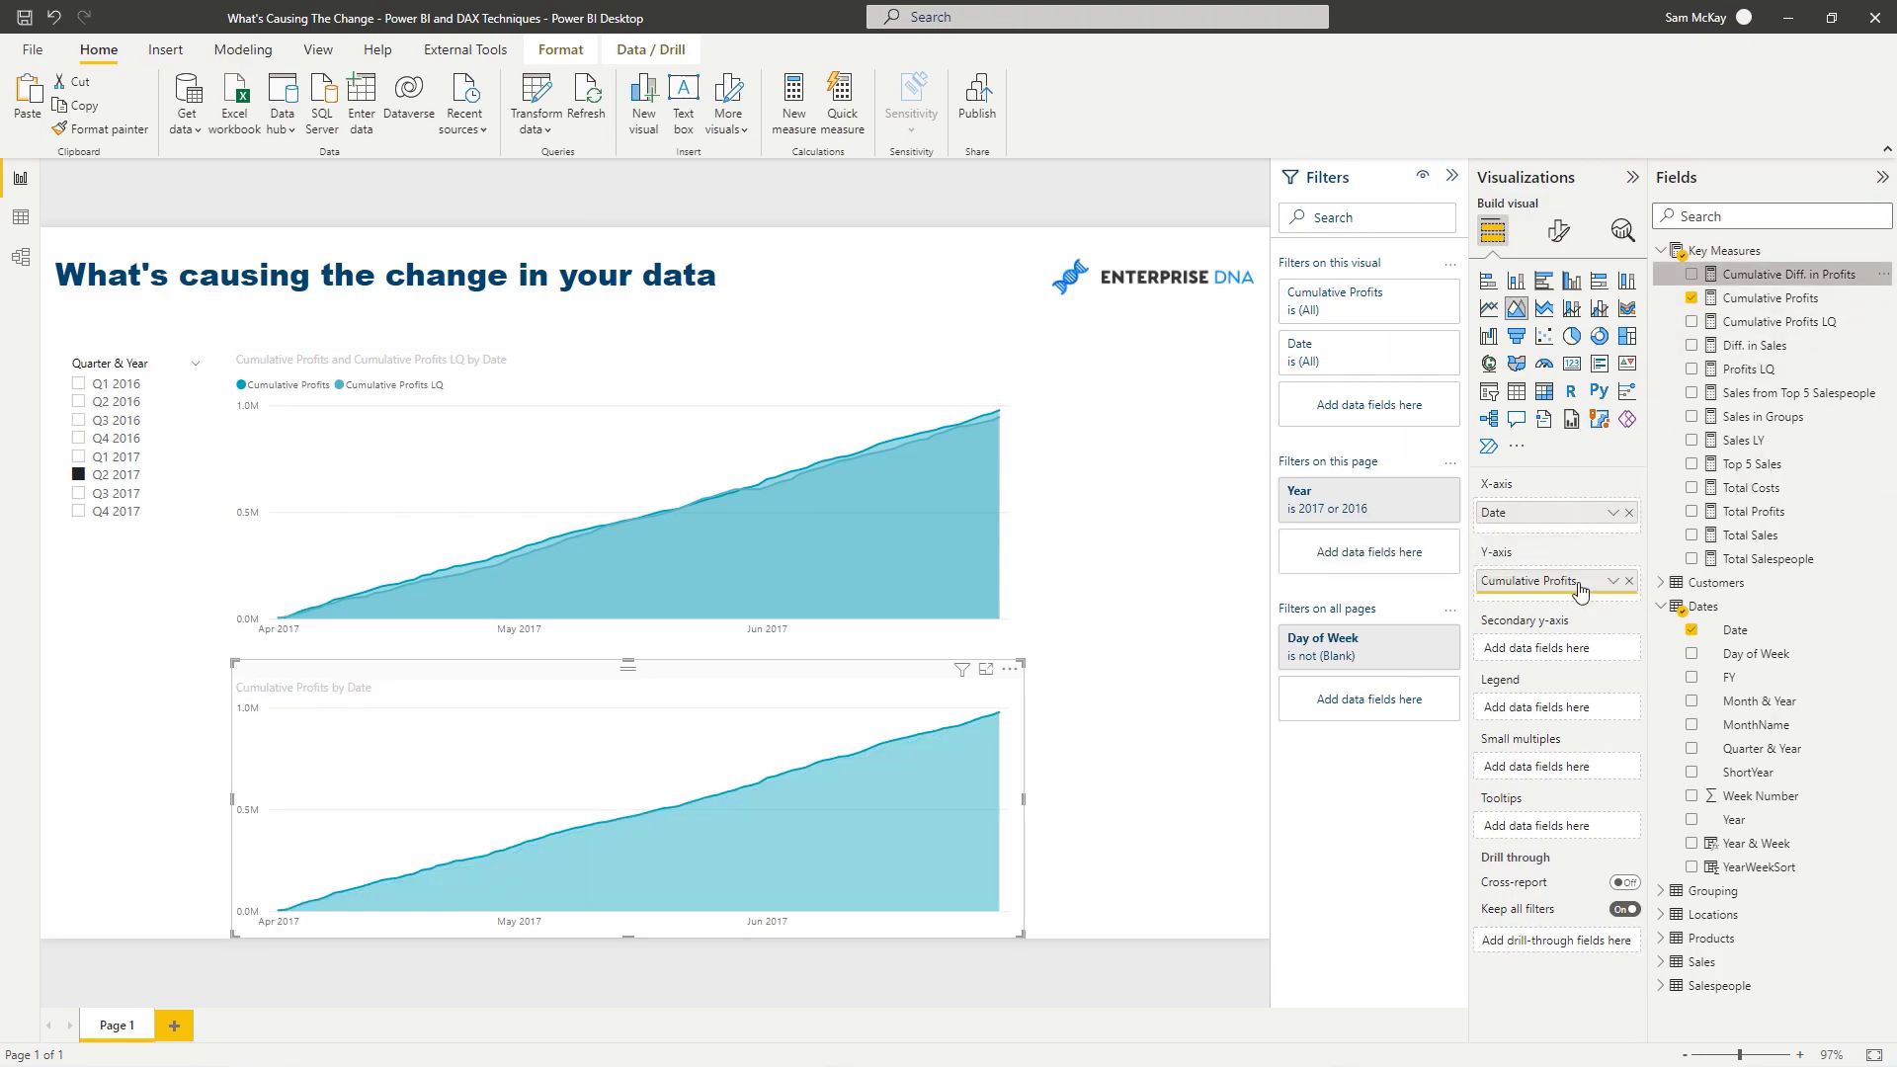
{"action": "mouse_move", "coordinate": [757, 743]}
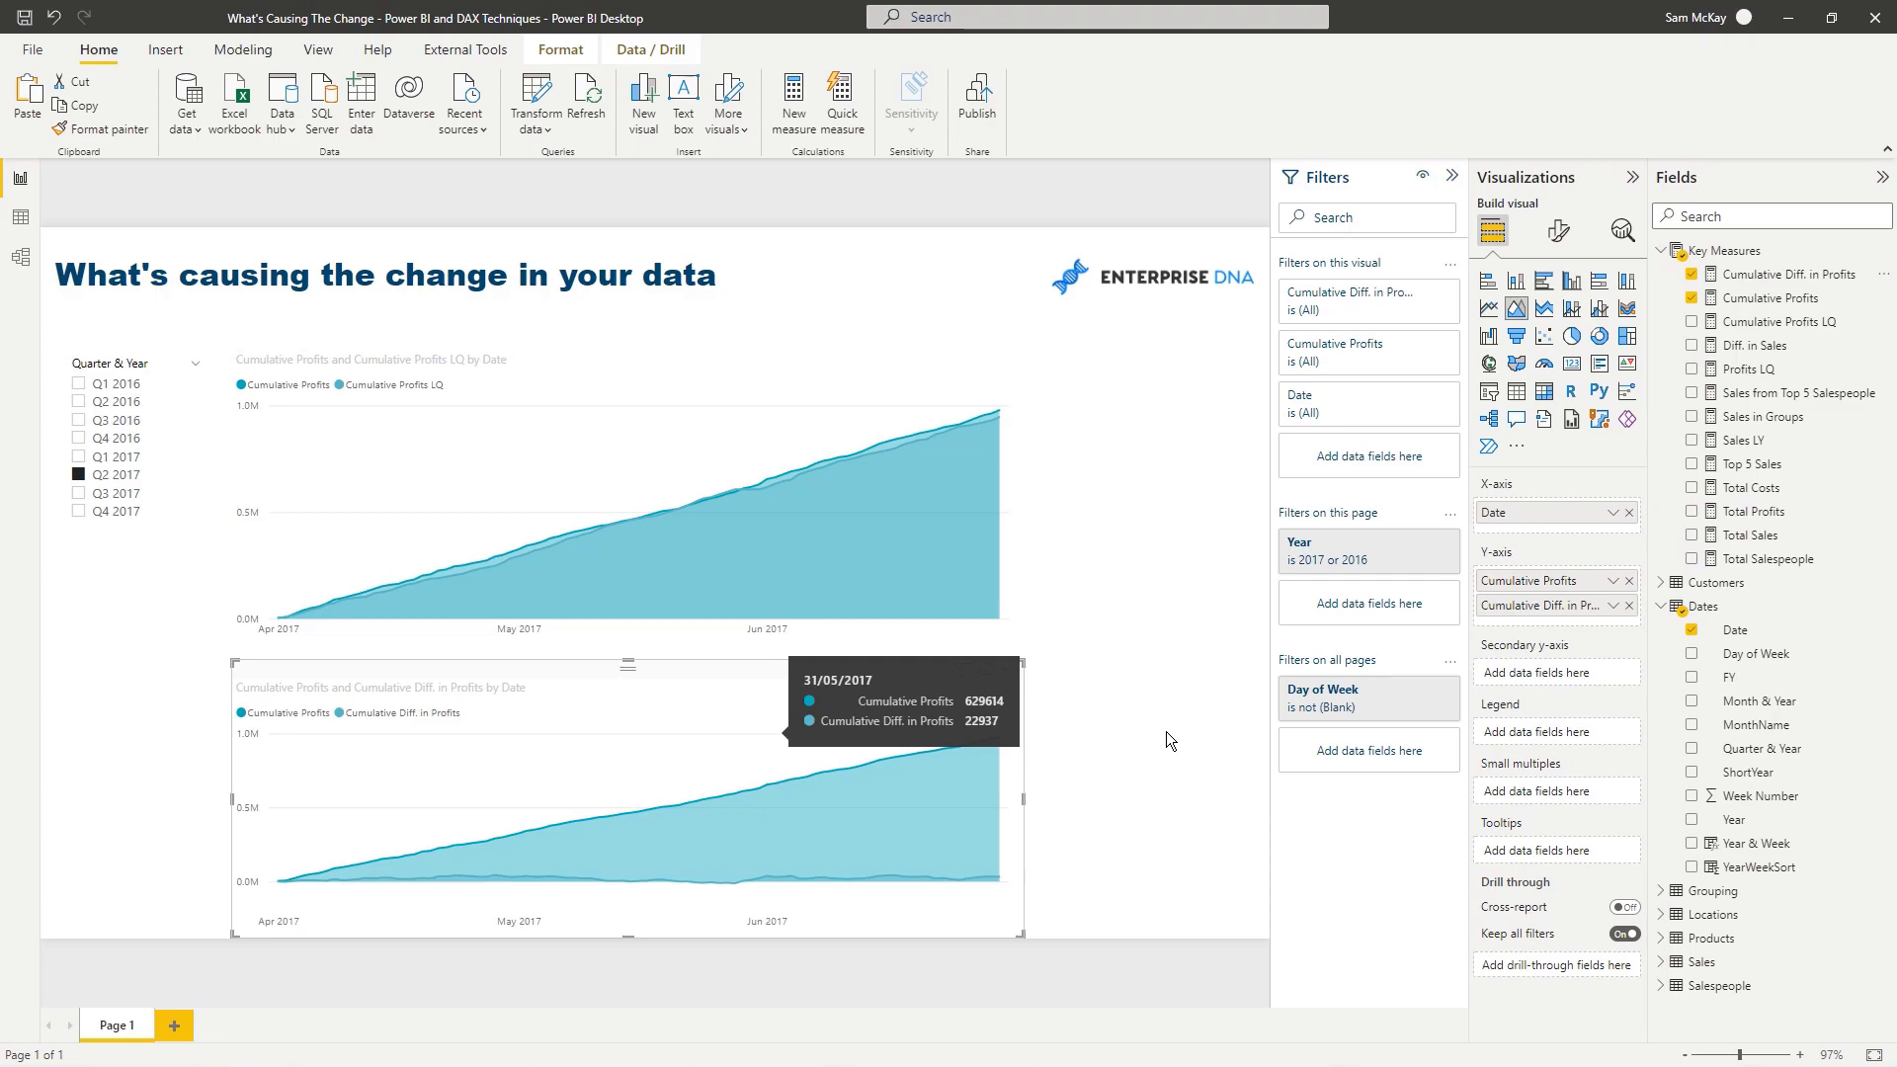
{"action": "left_click", "coordinate": [1630, 581]}
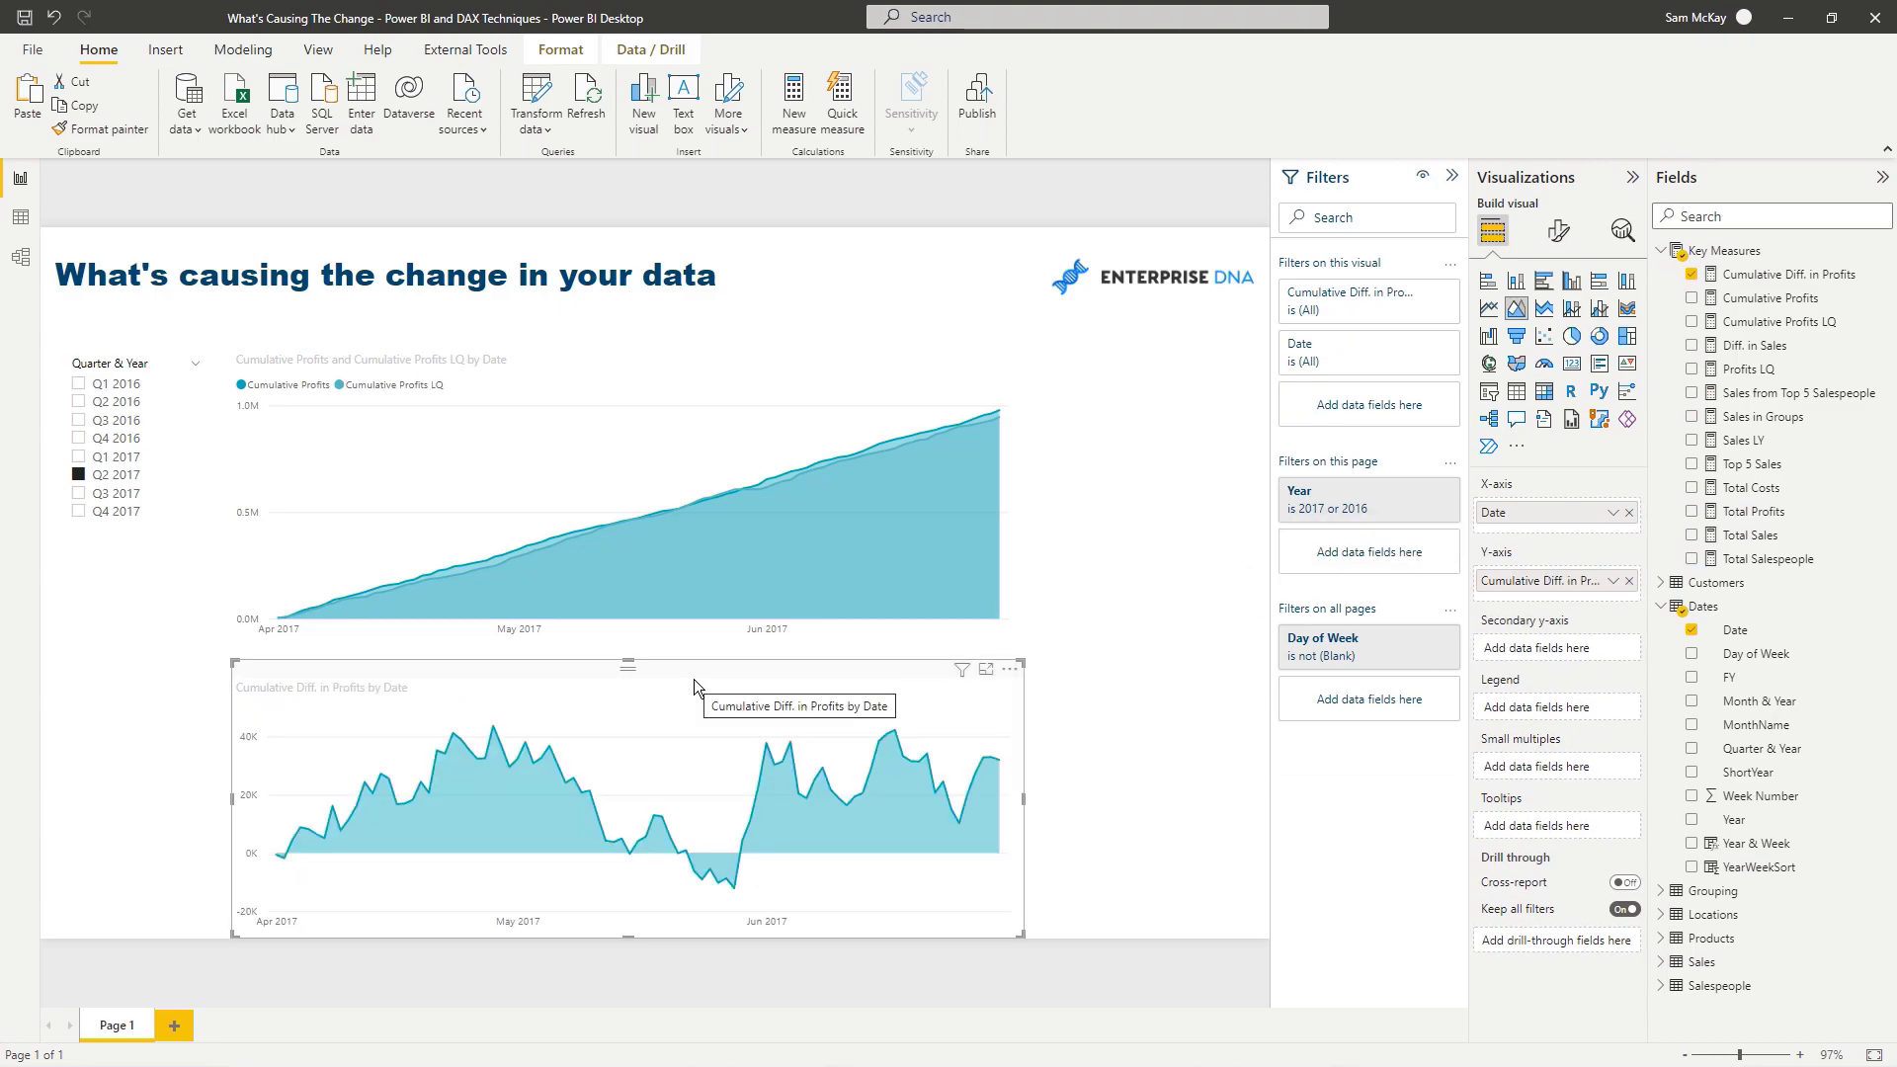
Step: Shrink both area charts and place the Cumulative Diff. in Profits chart beside the cumulative profits chart, under the logo
{"action": "left_click_drag", "start_coordinate": [628, 660], "coordinate": [620, 713]}
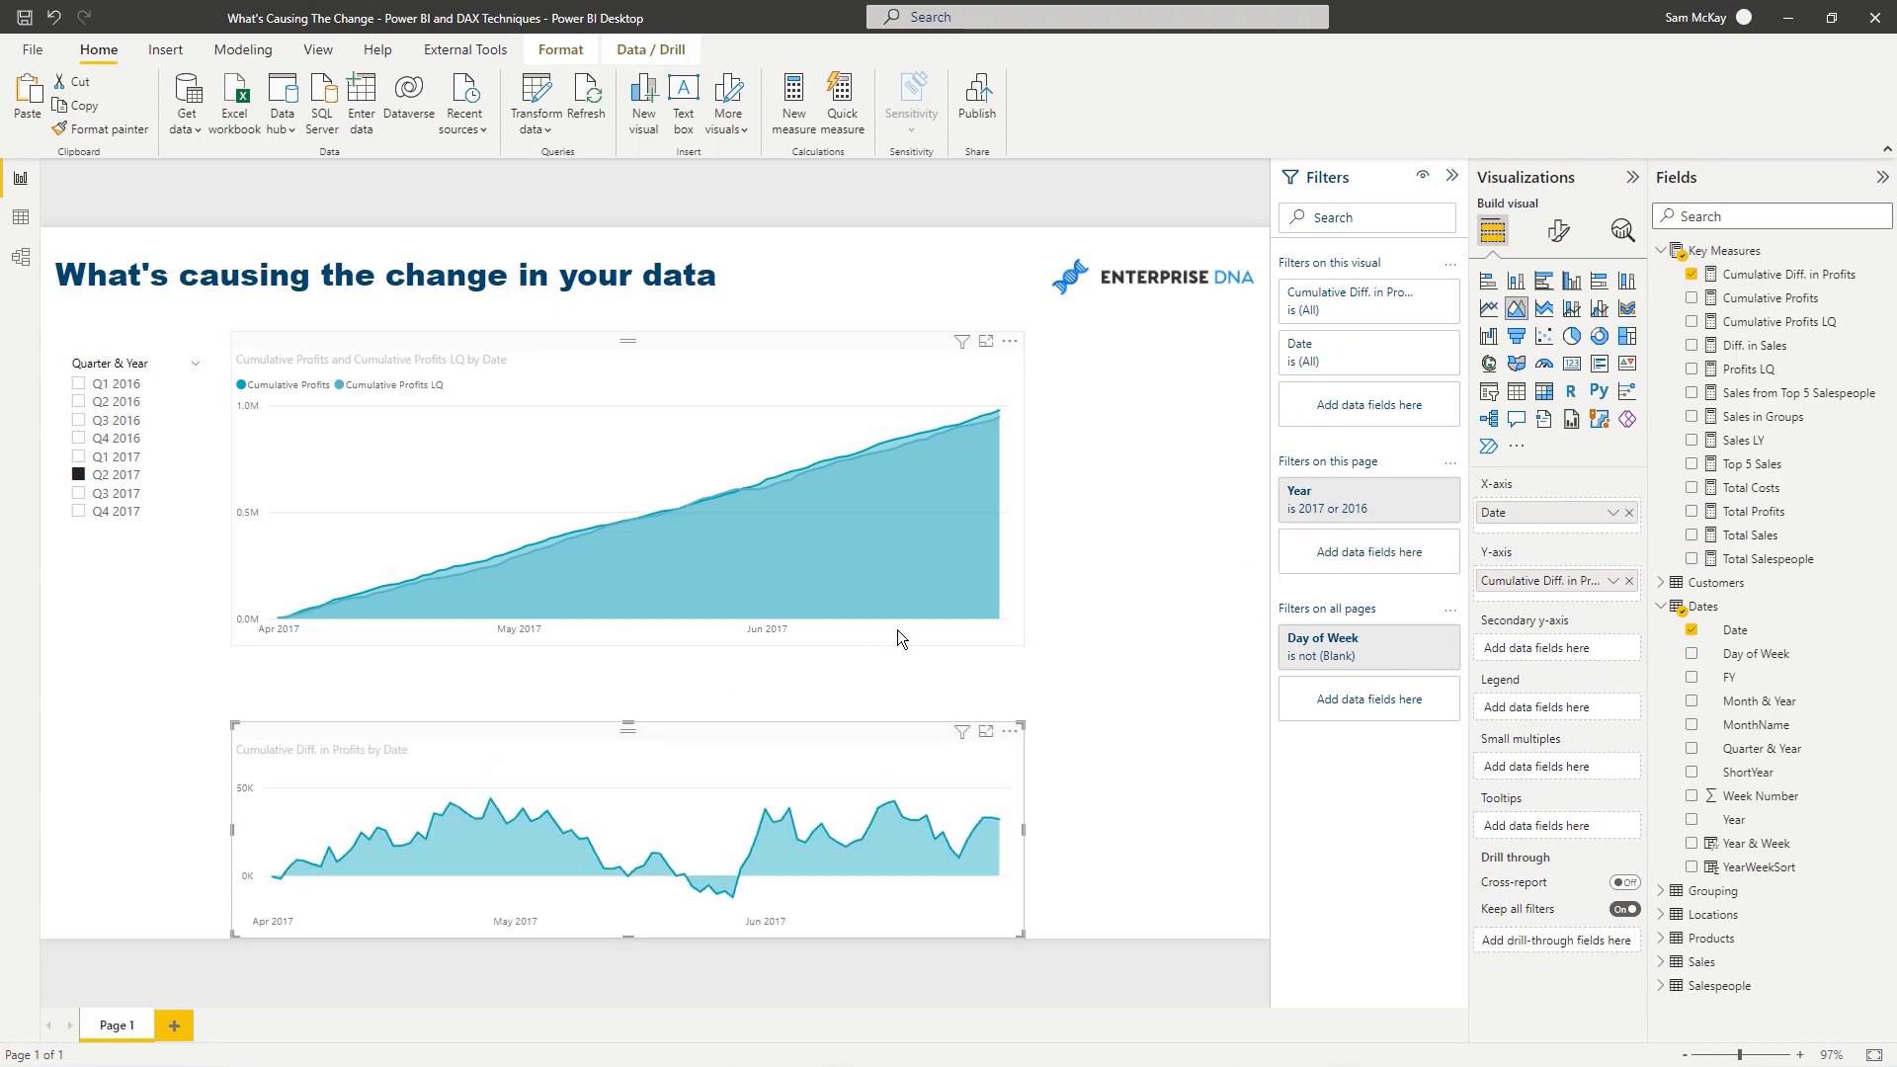
{"action": "left_click", "coordinate": [1016, 638]}
{"action": "left_click_drag", "start_coordinate": [1023, 644], "coordinate": [700, 589]}
{"action": "left_click", "coordinate": [885, 883]}
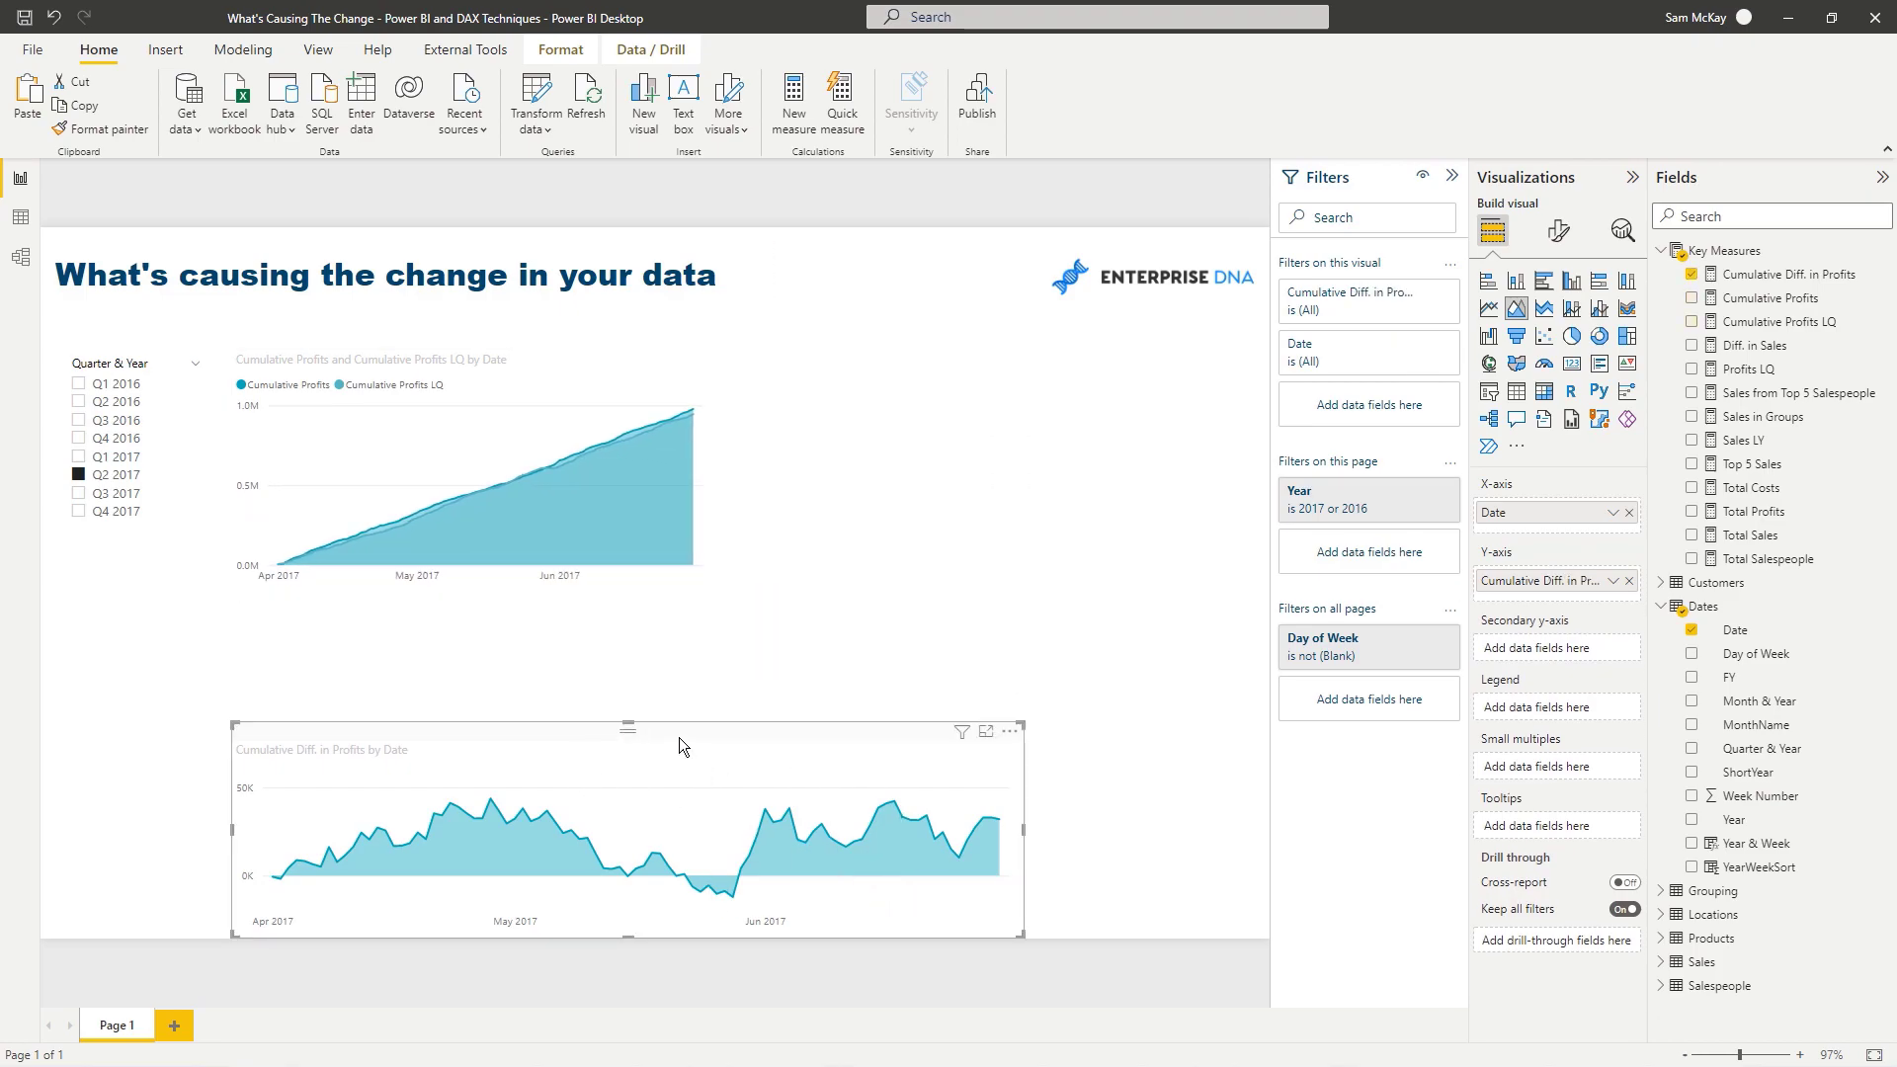
{"action": "left_click_drag", "start_coordinate": [571, 741], "coordinate": [1022, 342]}
{"action": "left_click_drag", "start_coordinate": [695, 524], "coordinate": [726, 500]}
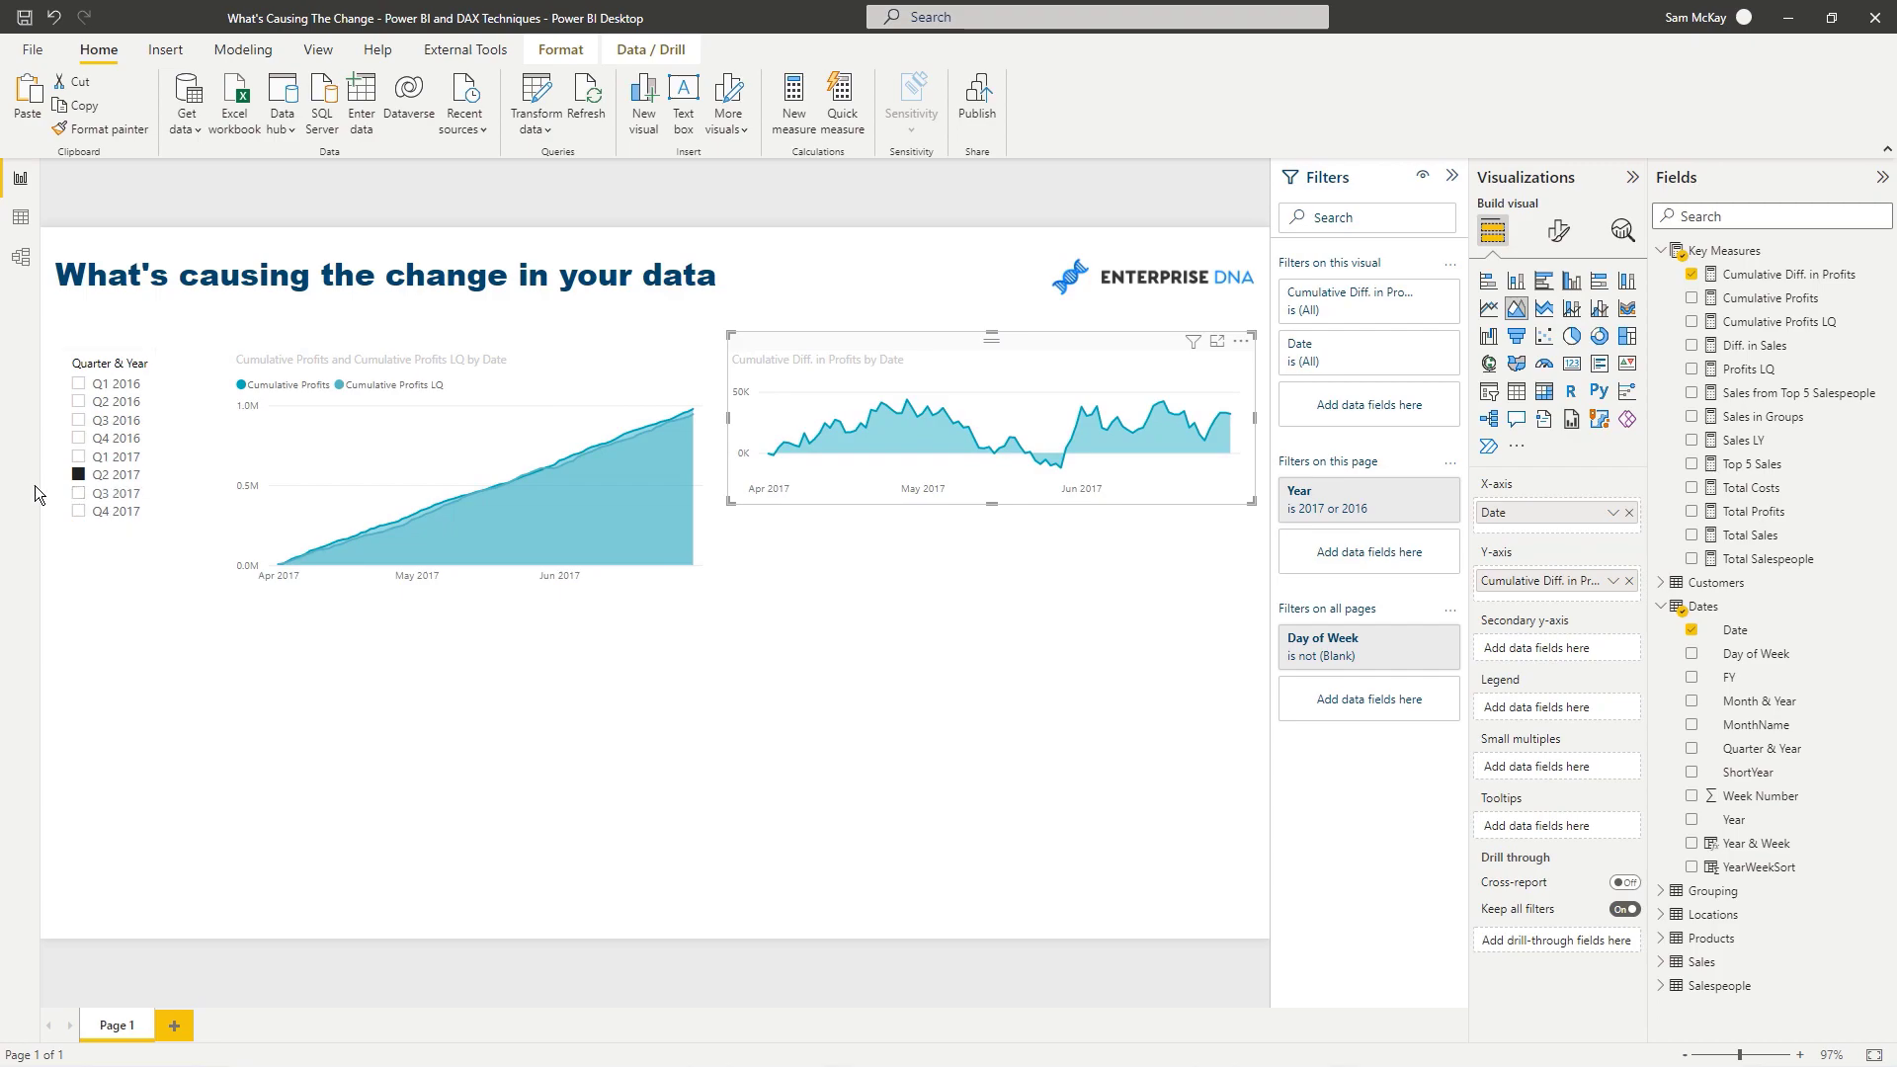
Step: Add a table of Customer Name with Total Profits and Profits LQ below the Cumulative Diff. in Profits chart
{"action": "left_click", "coordinate": [962, 551]}
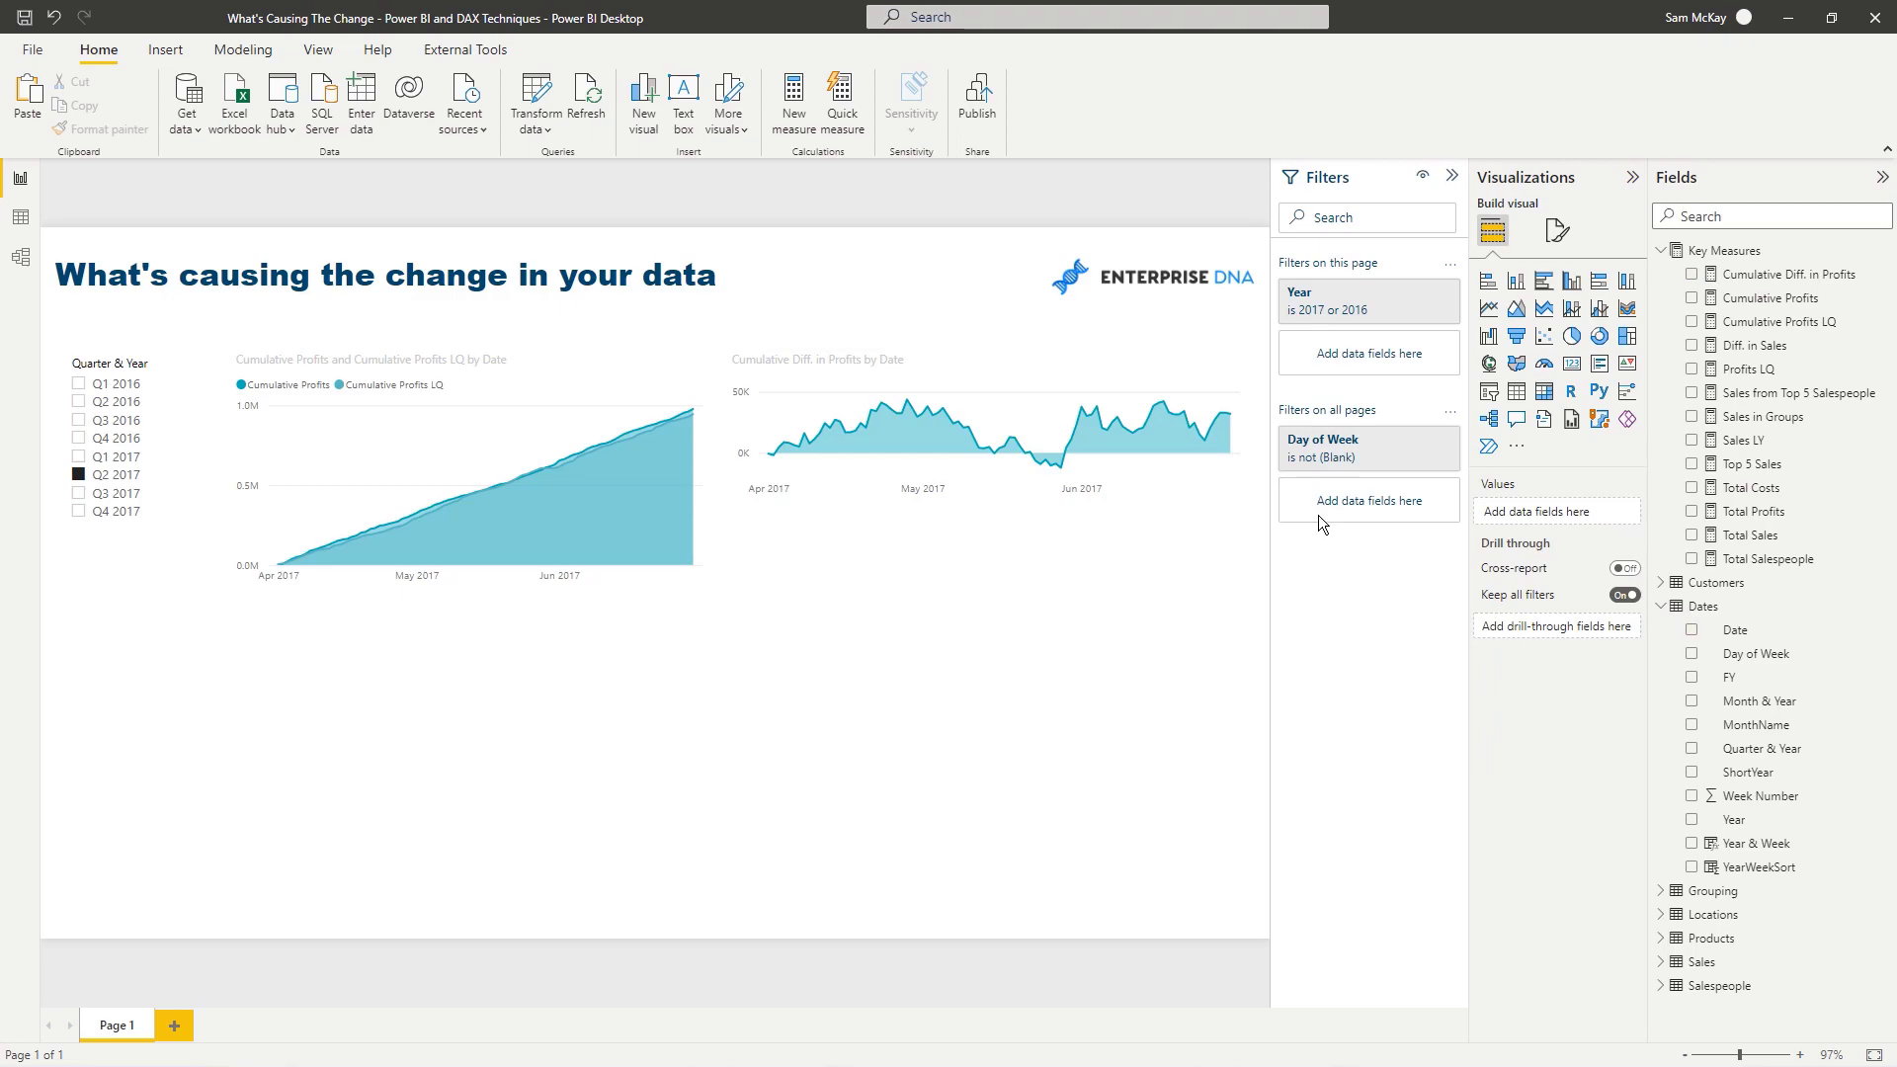
{"action": "left_click", "coordinate": [1701, 582]}
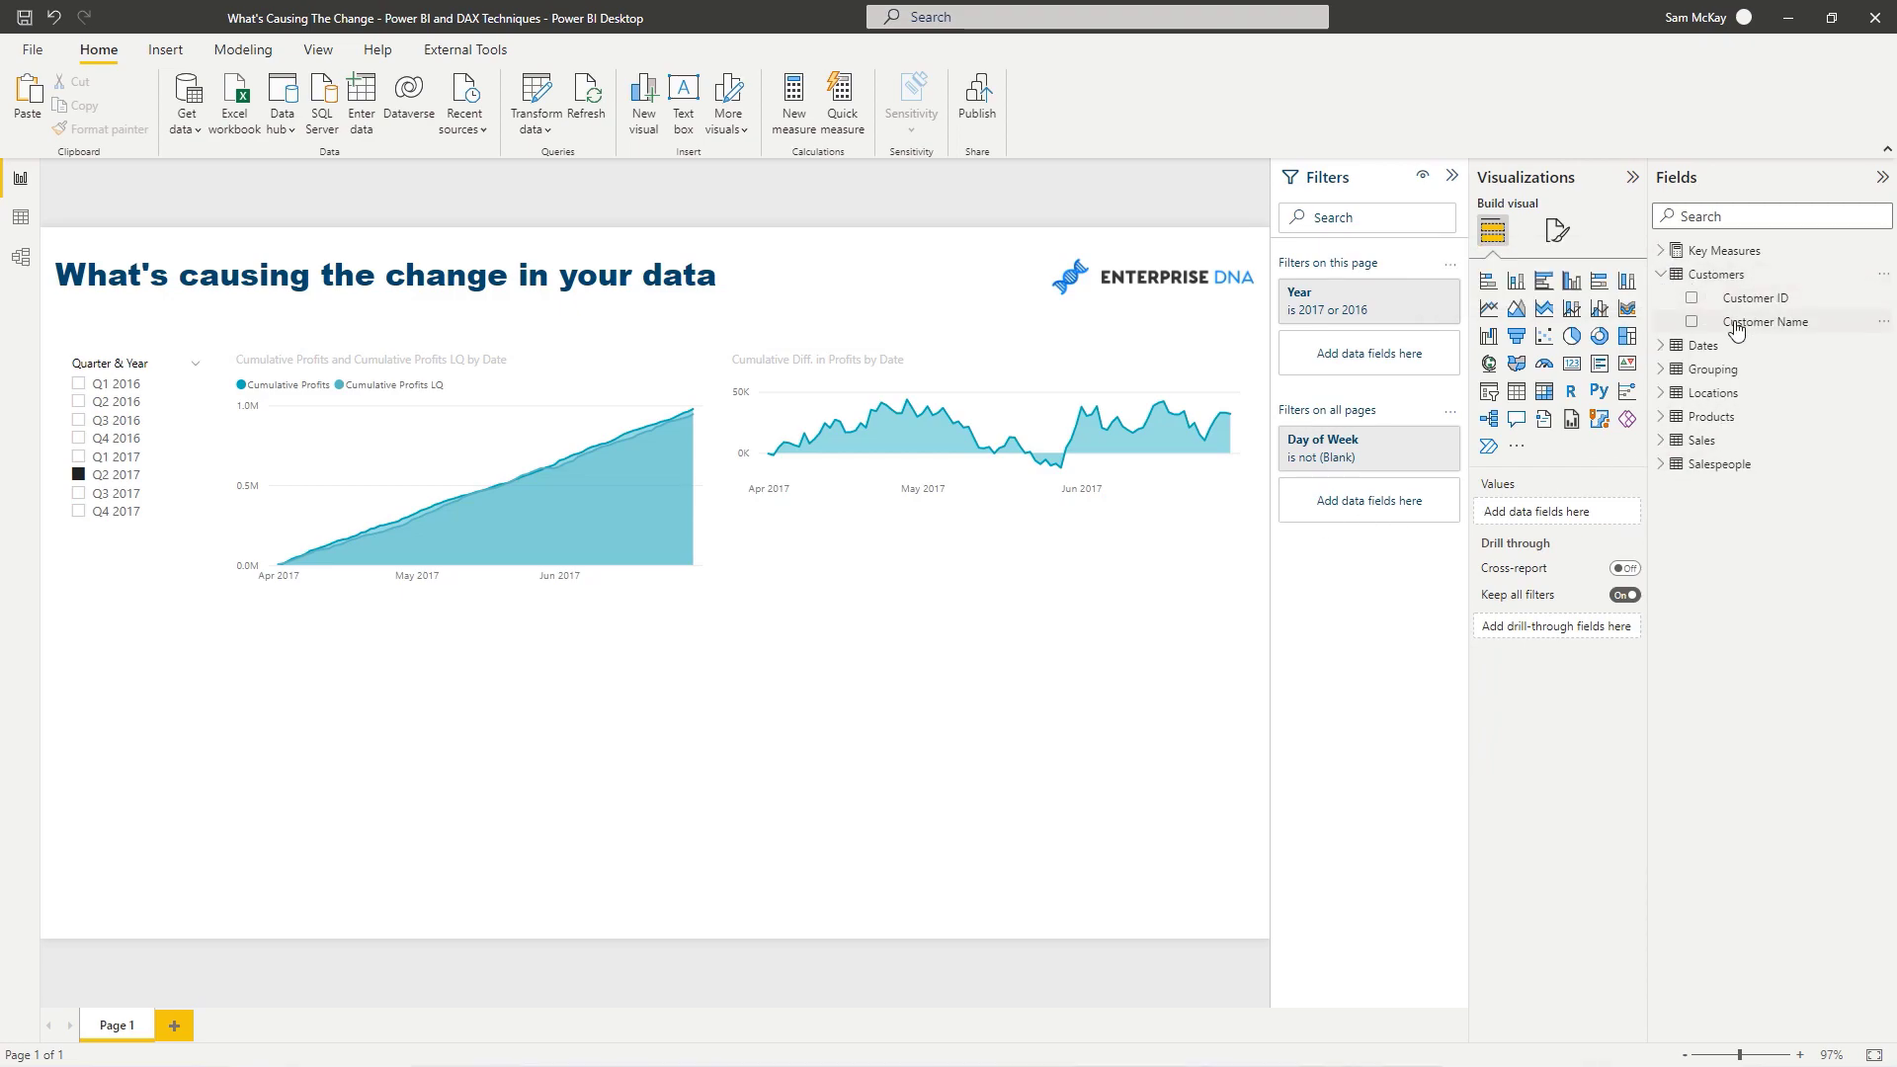
{"action": "left_click_drag", "start_coordinate": [1710, 352], "coordinate": [987, 613]}
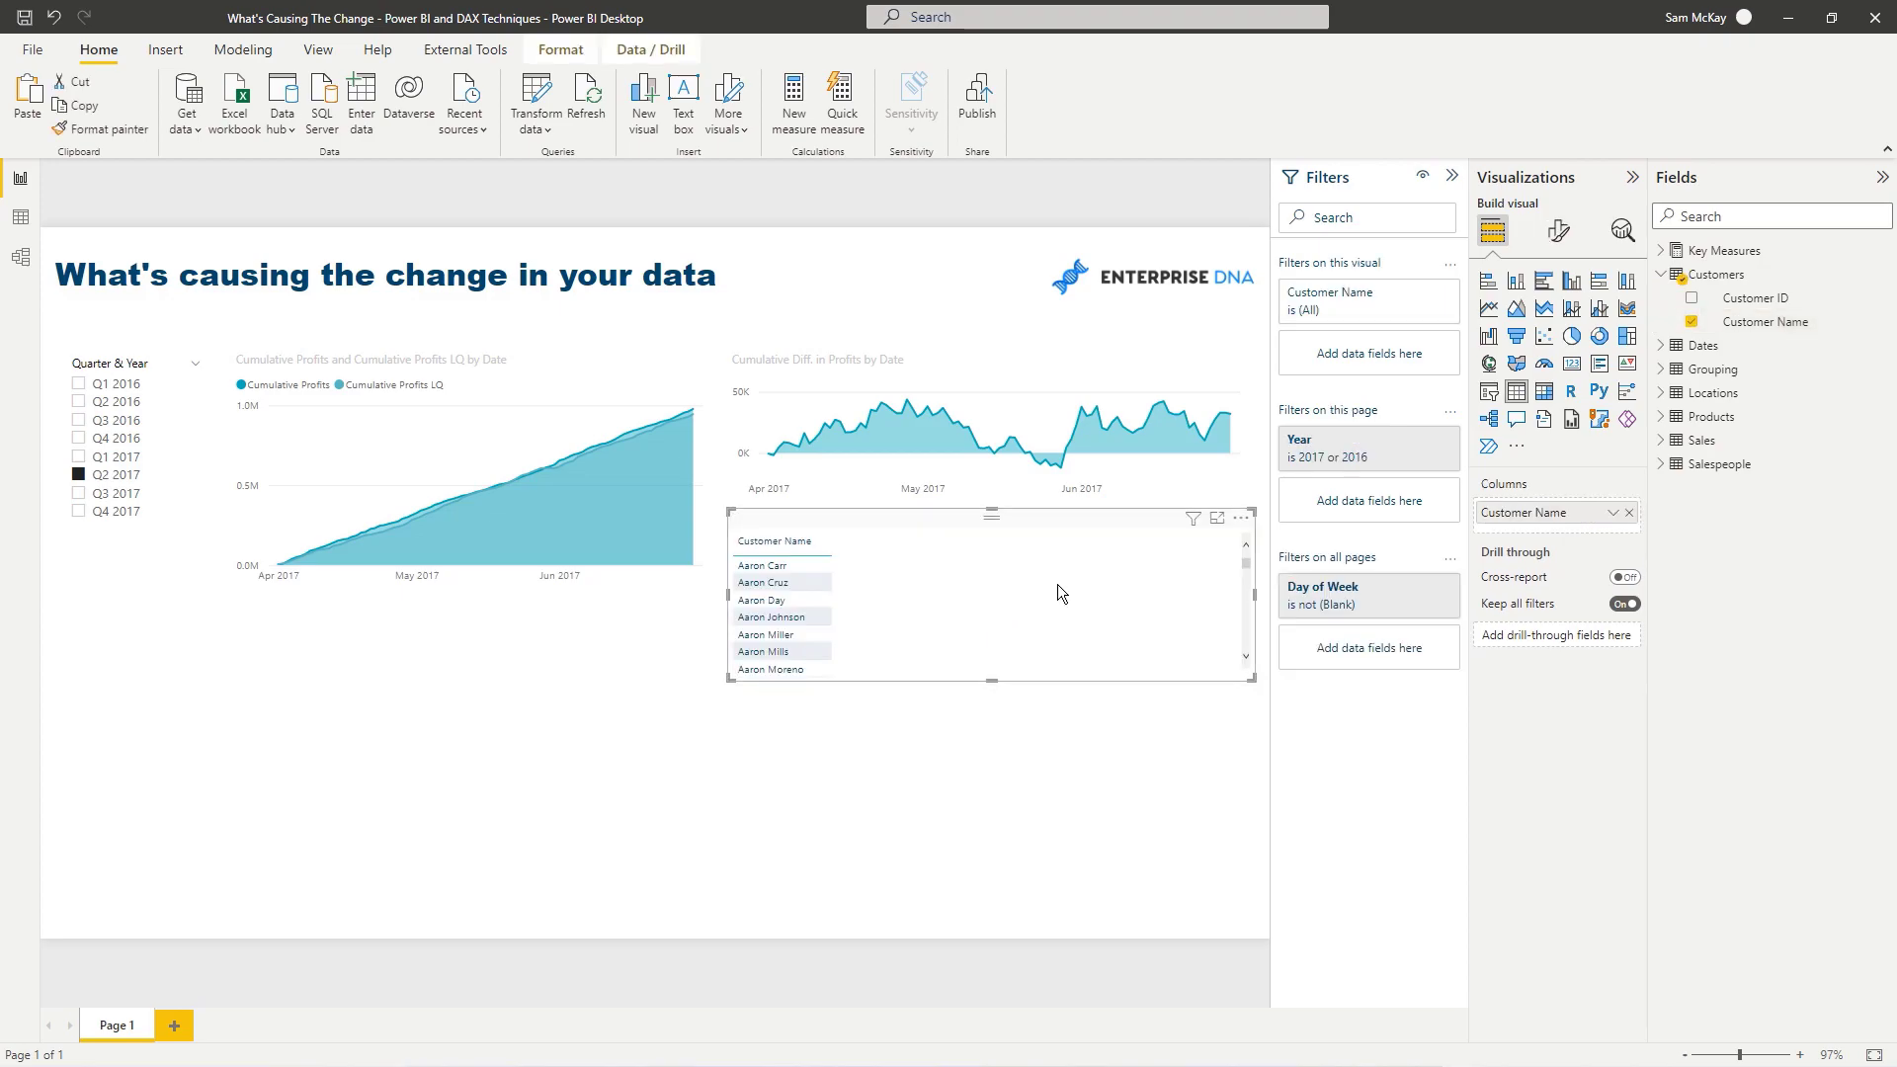
{"action": "left_click", "coordinate": [1663, 253]}
{"action": "left_click_drag", "start_coordinate": [1748, 542], "coordinate": [1554, 524]}
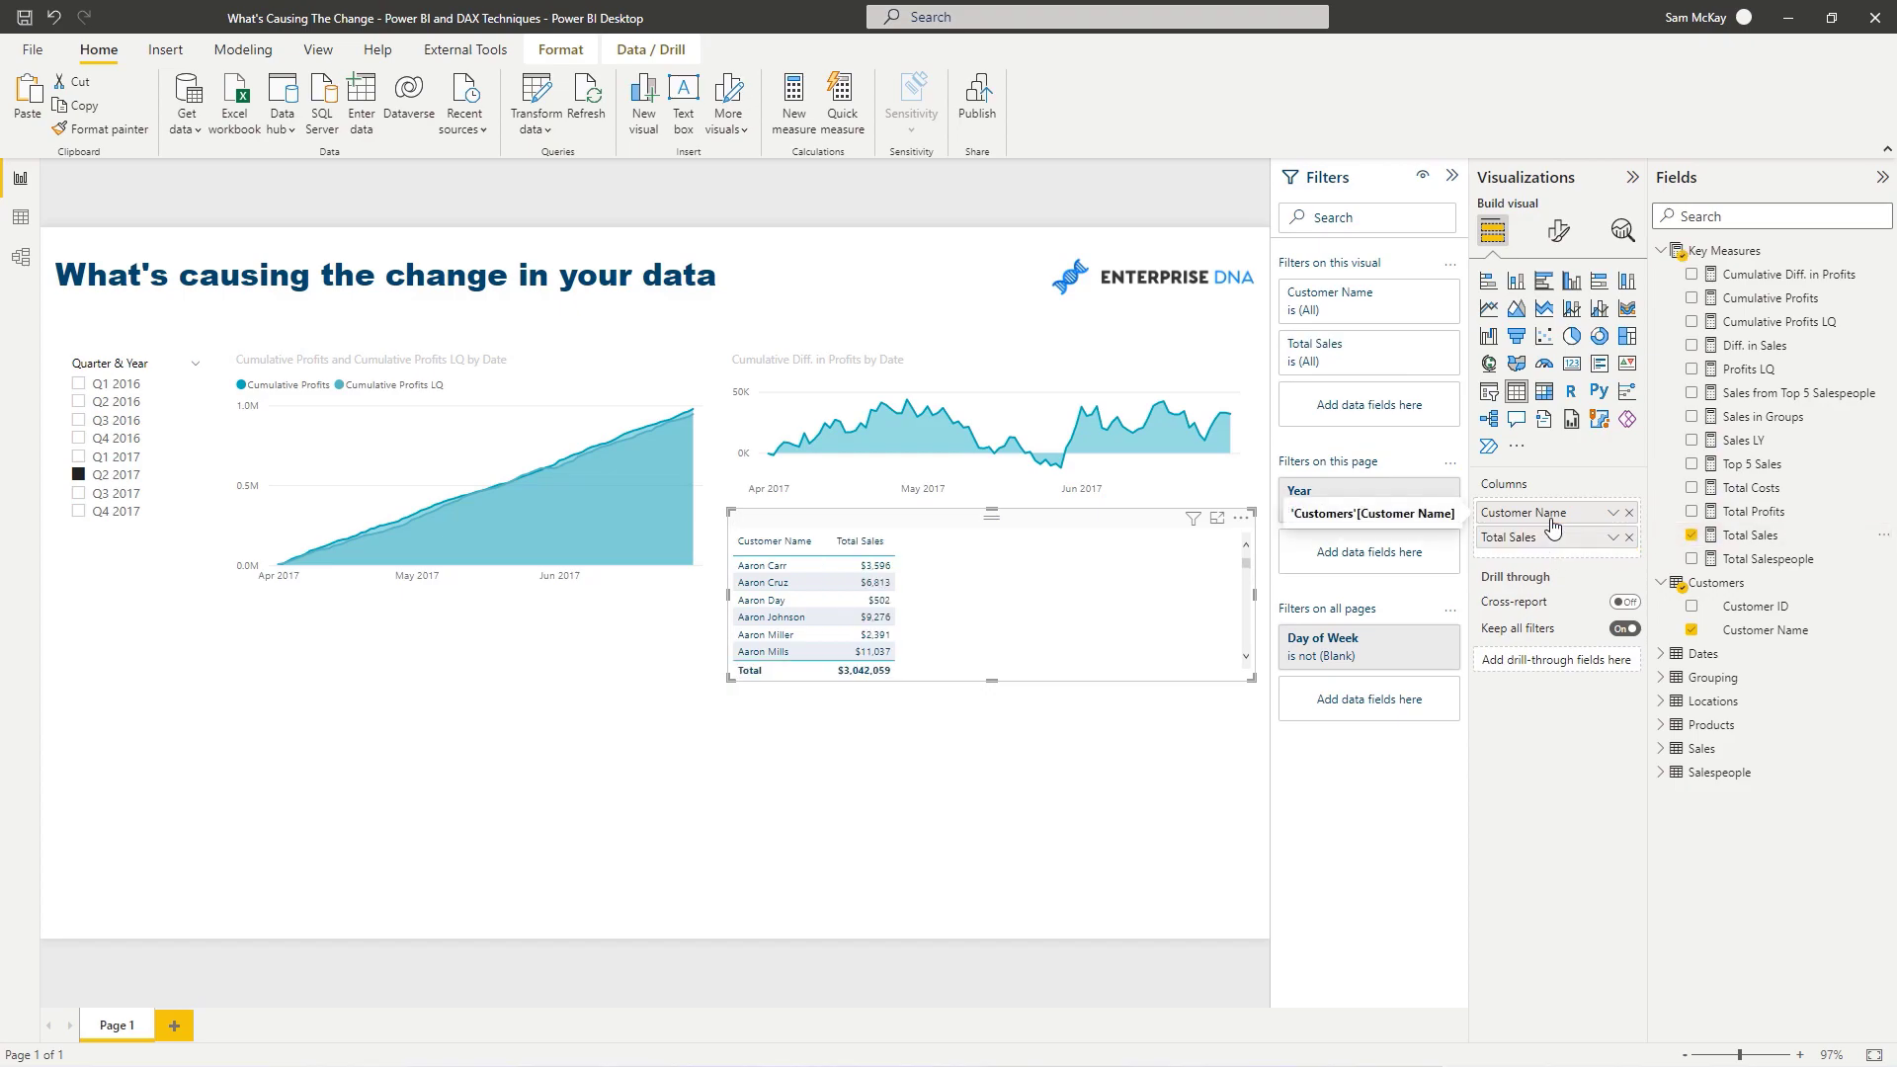
{"action": "left_click", "coordinate": [1629, 539]}
{"action": "left_click_drag", "start_coordinate": [1744, 511], "coordinate": [1593, 528]}
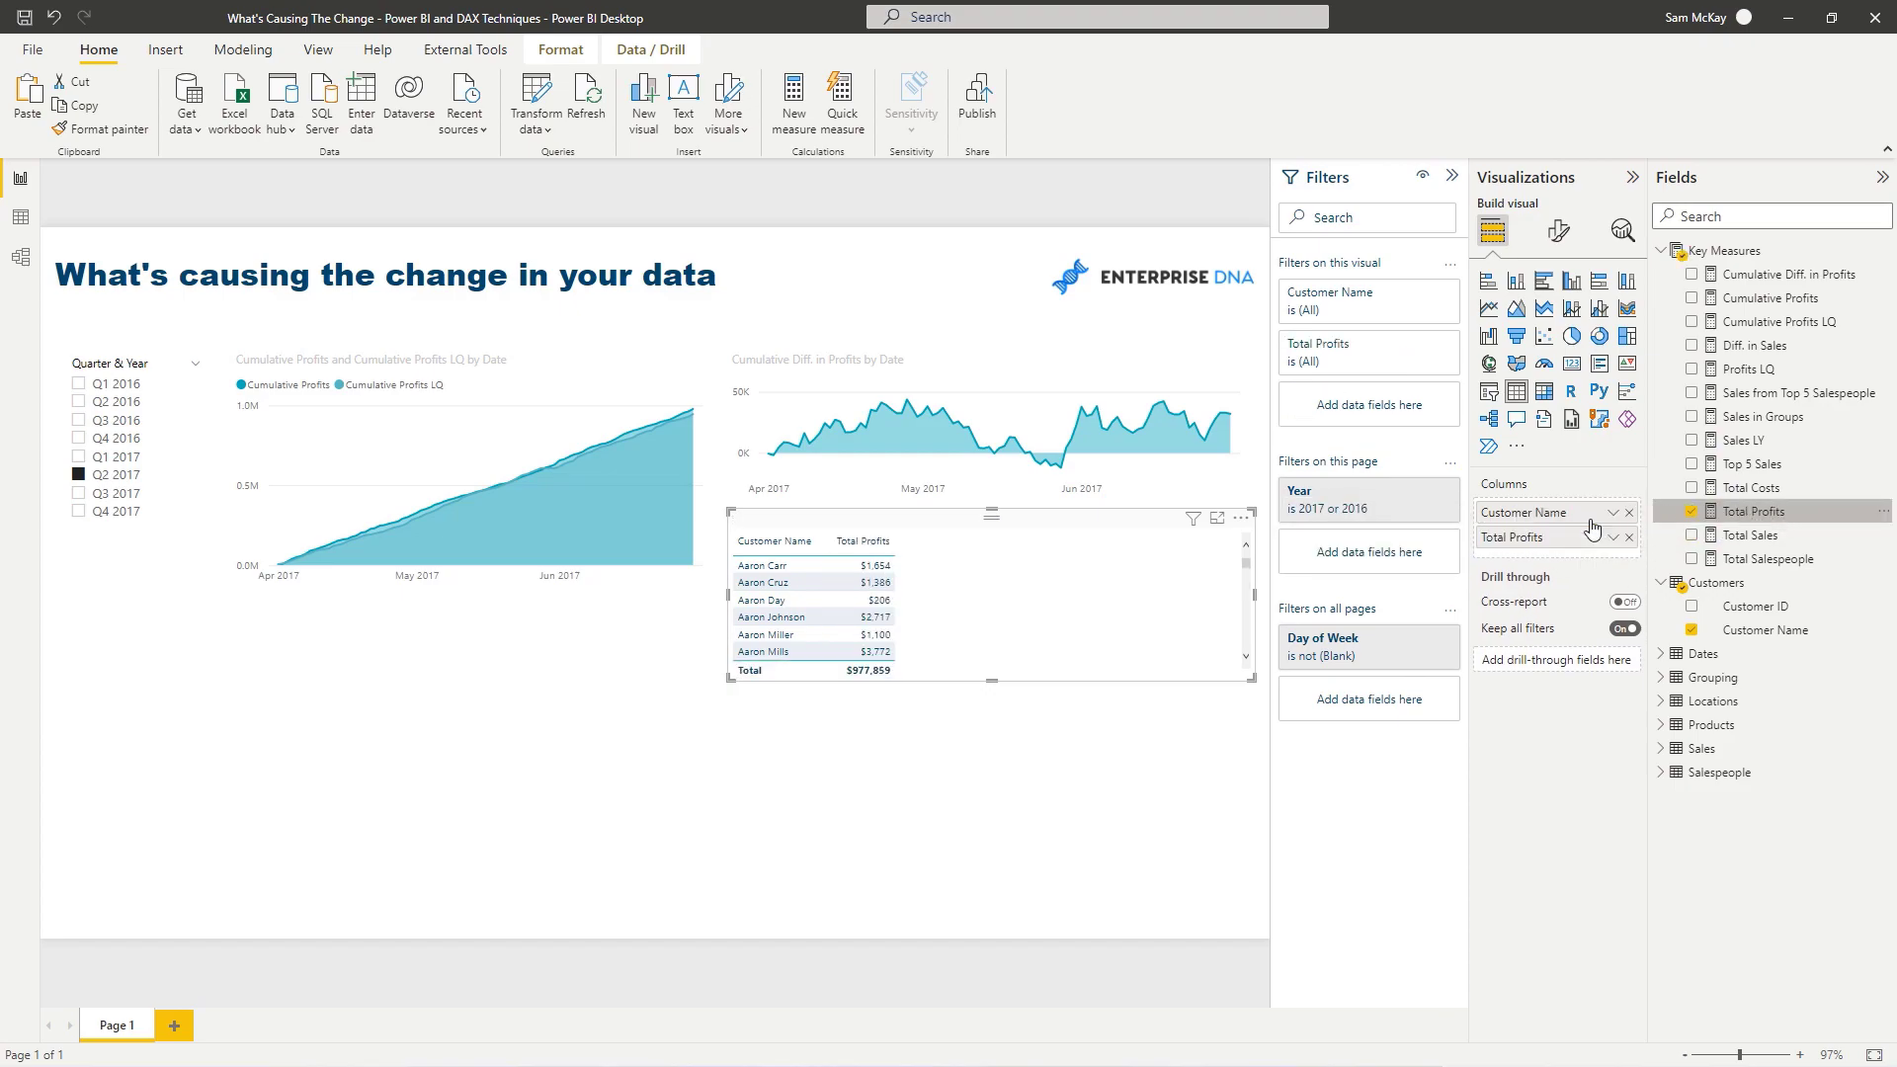
{"action": "left_click_drag", "start_coordinate": [1724, 370], "coordinate": [1571, 553]}
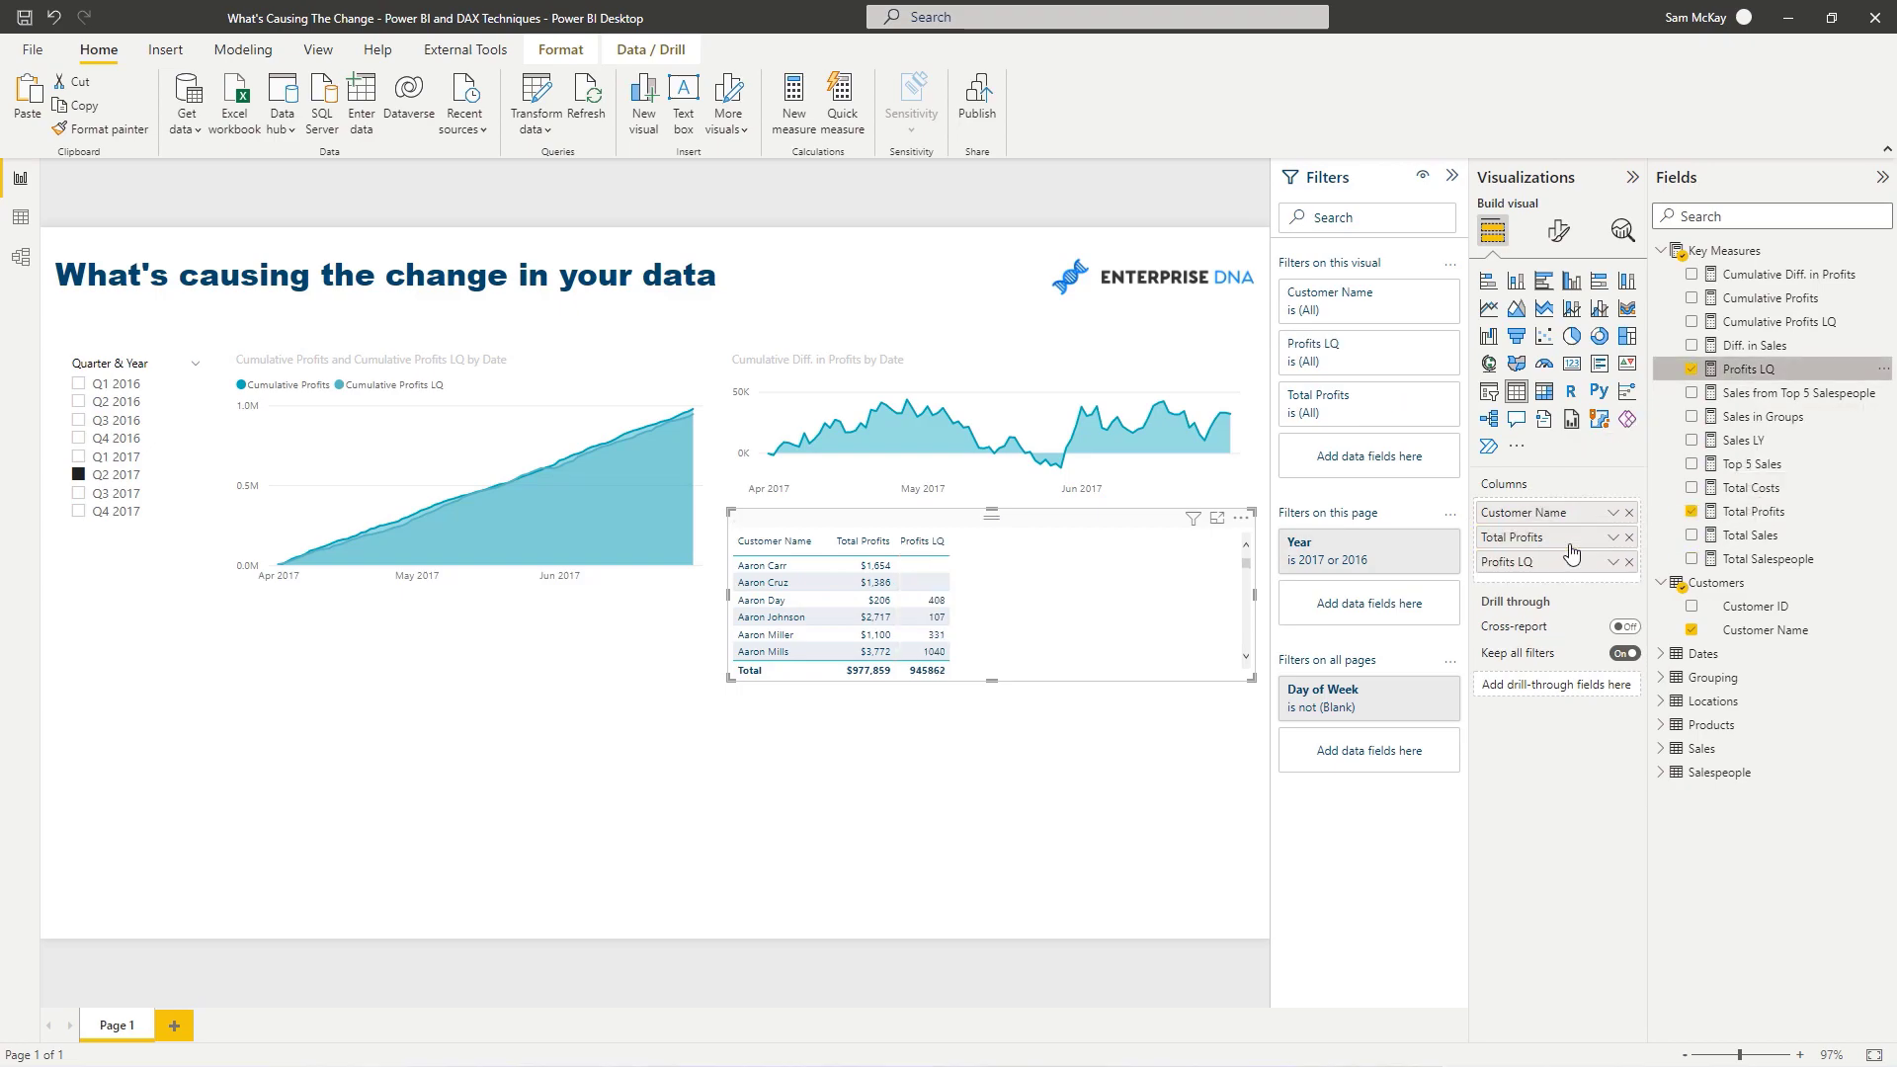
Step: Convert the customer table into a clustered bar chart and adjust its height to leave room for another chart beneath
{"action": "left_click", "coordinate": [1543, 280]}
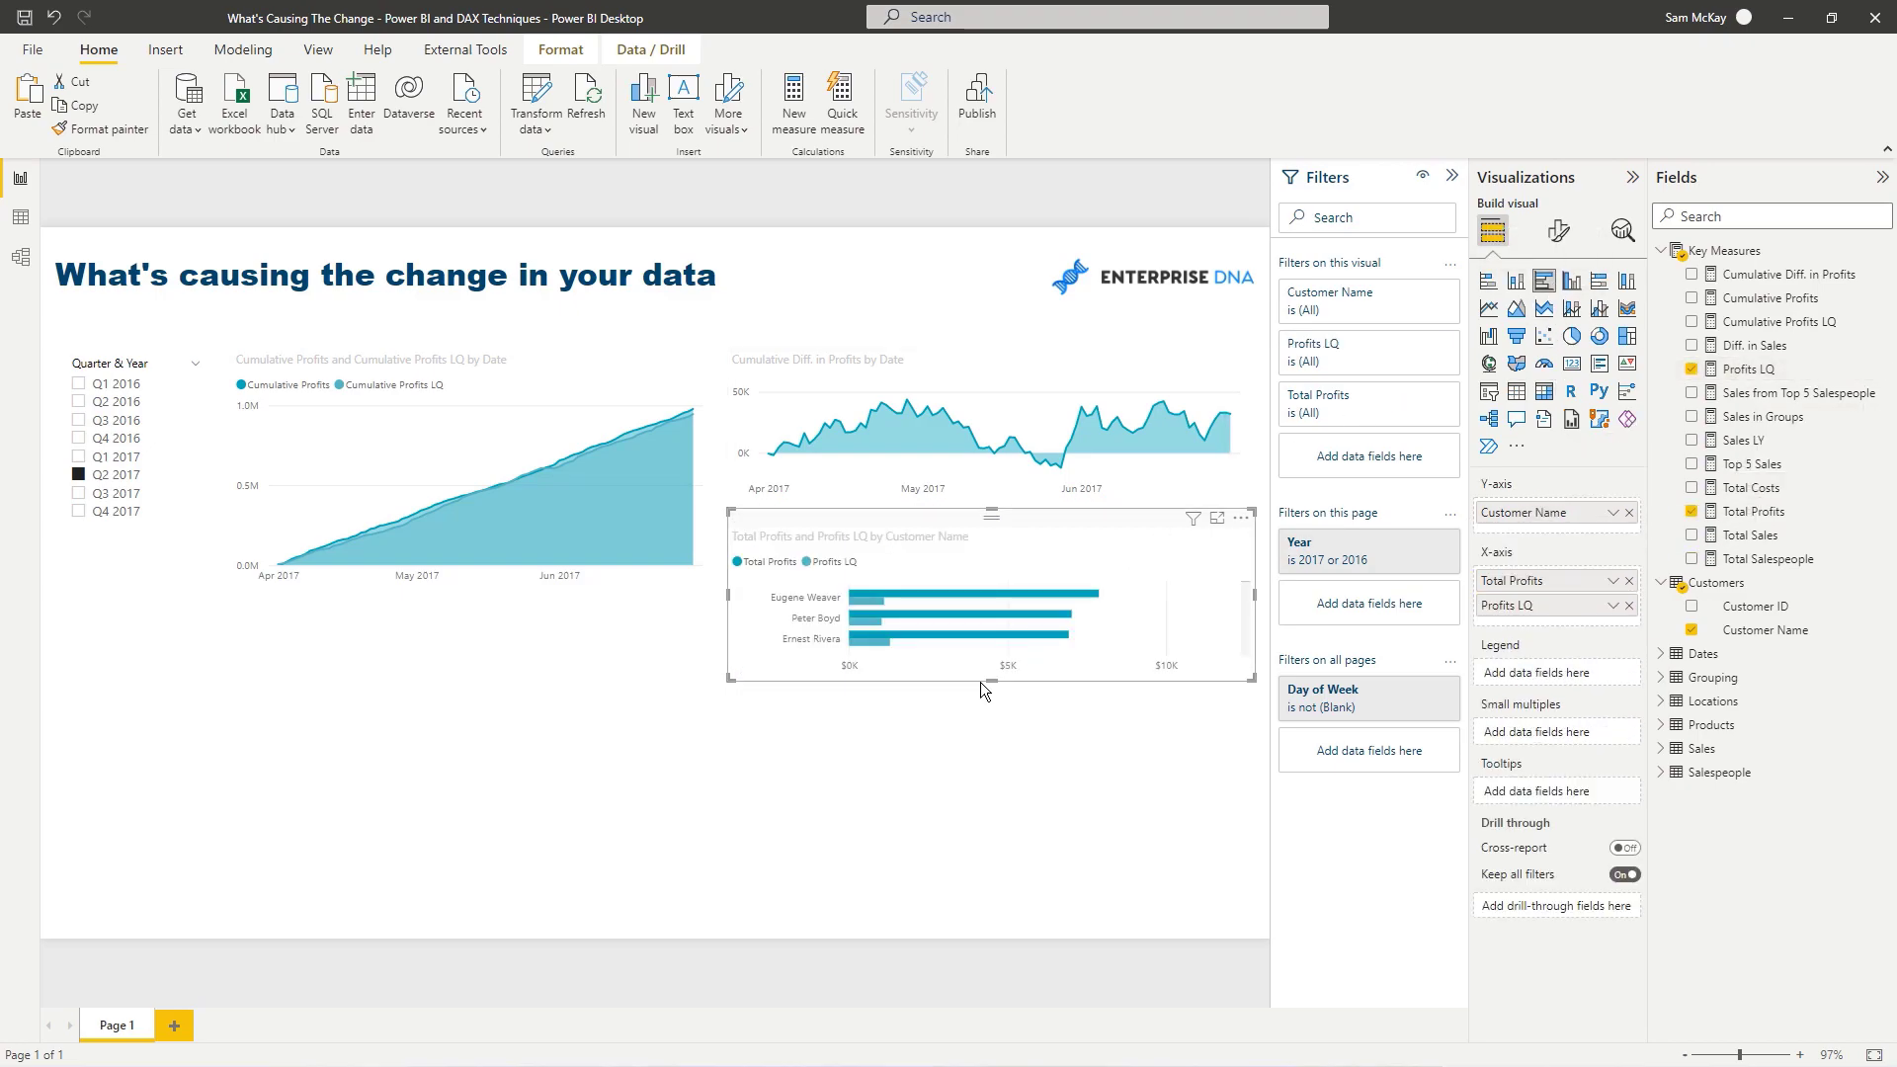
{"action": "left_click_drag", "start_coordinate": [987, 711], "coordinate": [994, 778]}
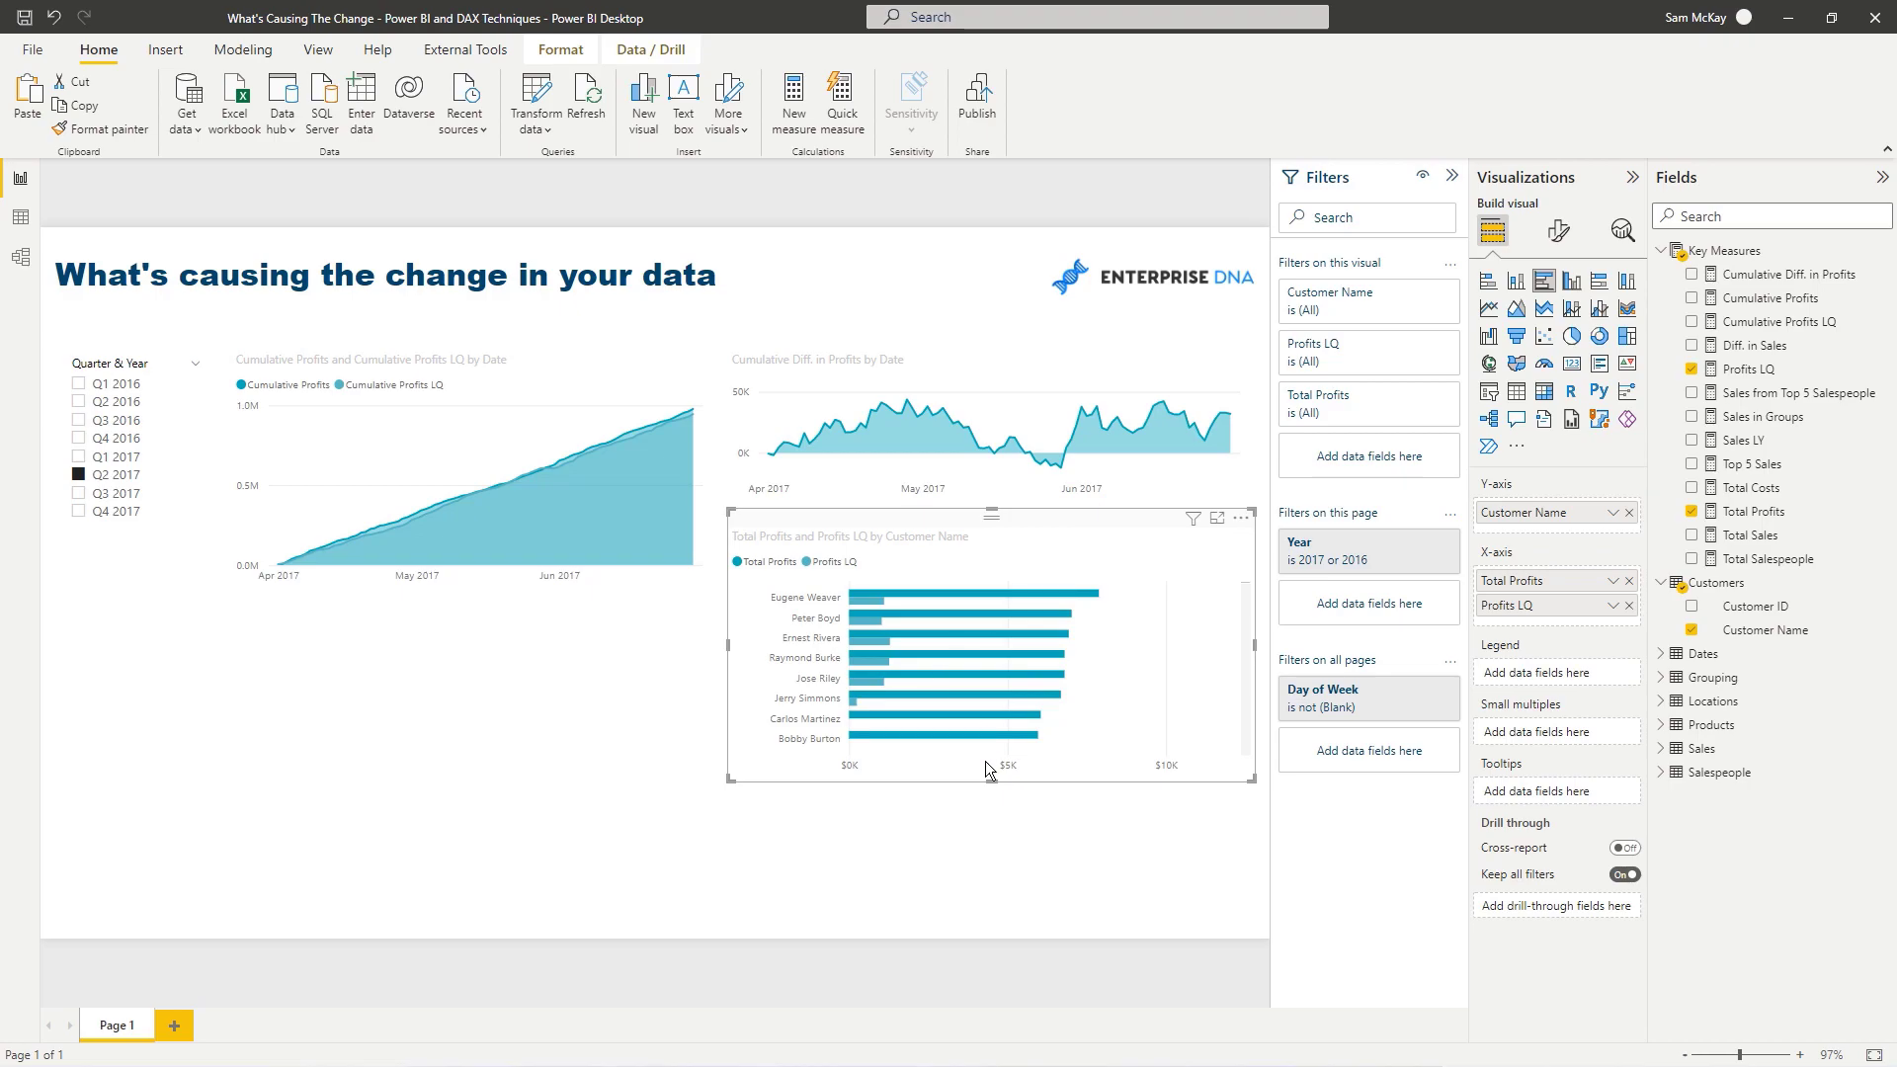
{"action": "left_click_drag", "start_coordinate": [992, 780], "coordinate": [992, 706]}
Step: Duplicate the customer bar chart directly below it and replace Customer Name with Product Name in the copy
{"action": "key", "text": "ctrl+c"}
{"action": "key", "text": "ctrl+v"}
{"action": "left_click_drag", "start_coordinate": [956, 538], "coordinate": [937, 741]}
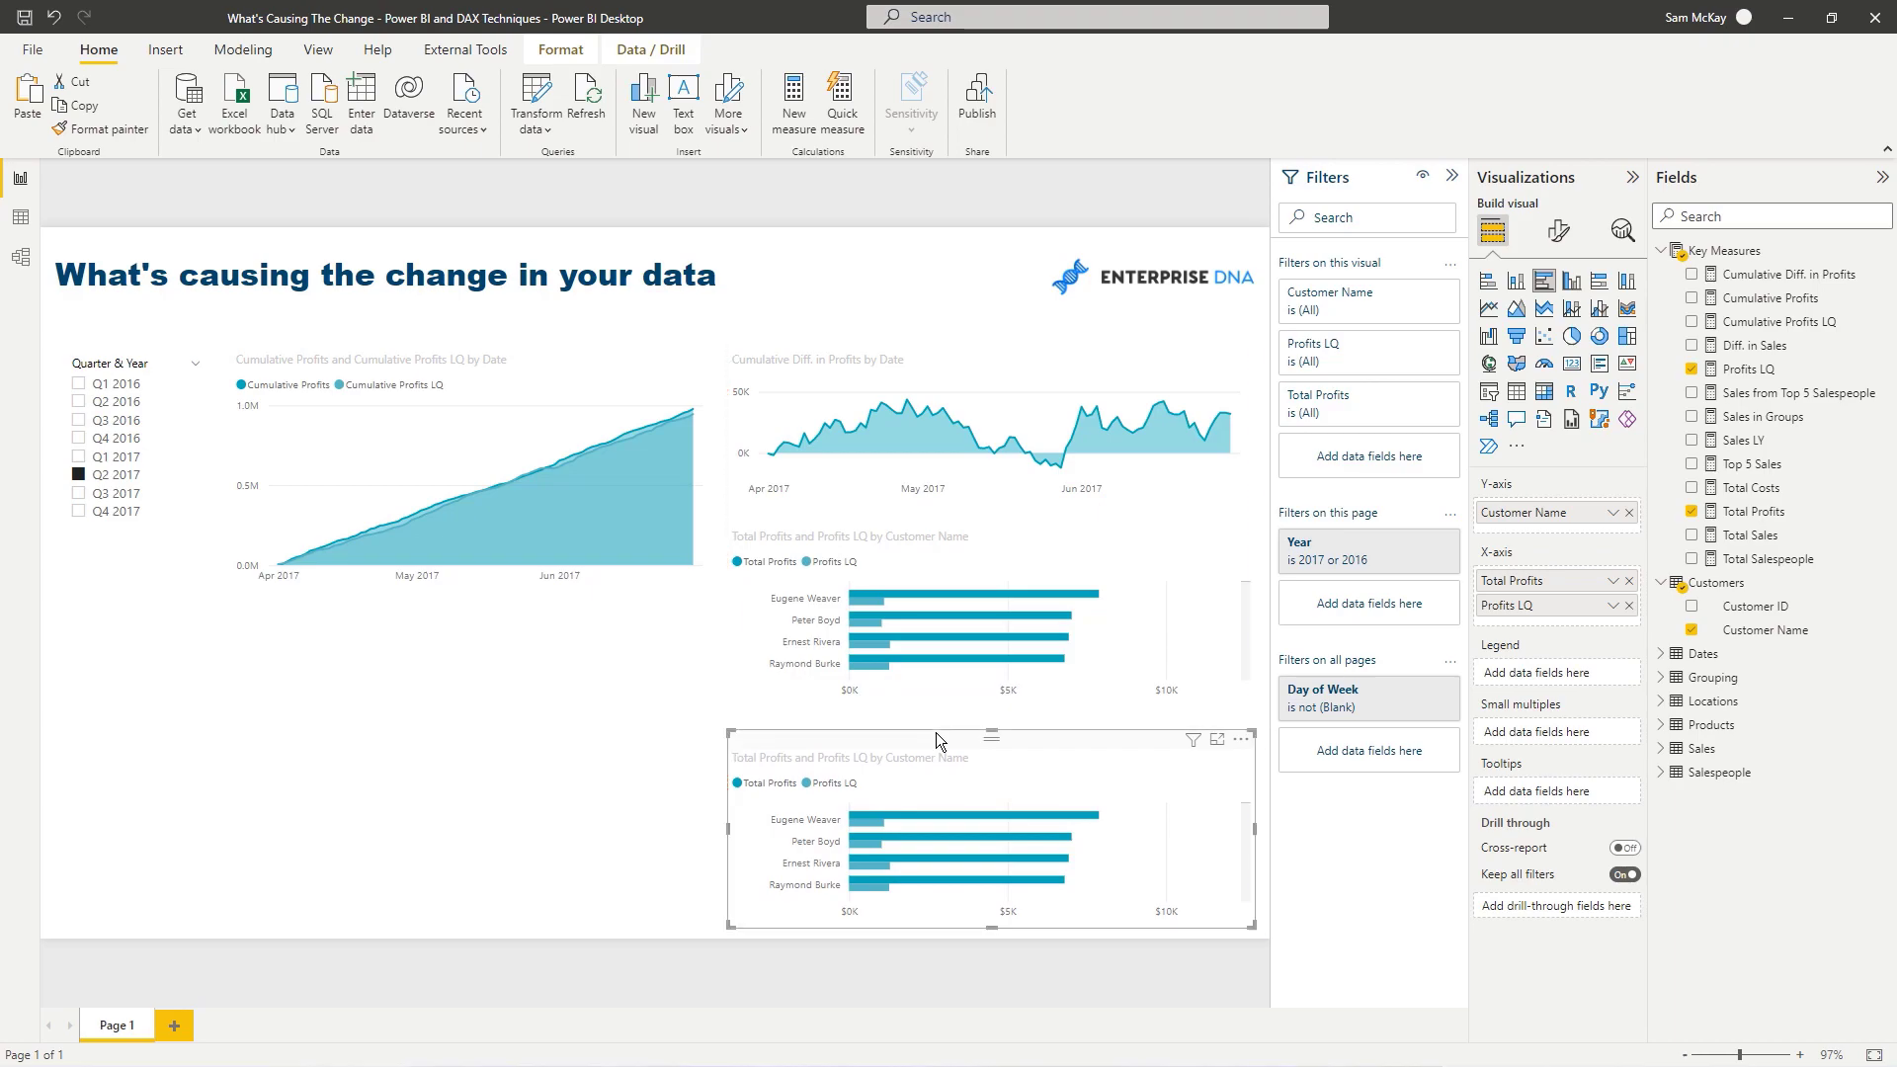
{"action": "left_click", "coordinate": [1667, 736]}
{"action": "left_click_drag", "start_coordinate": [1760, 890], "coordinate": [1577, 529]}
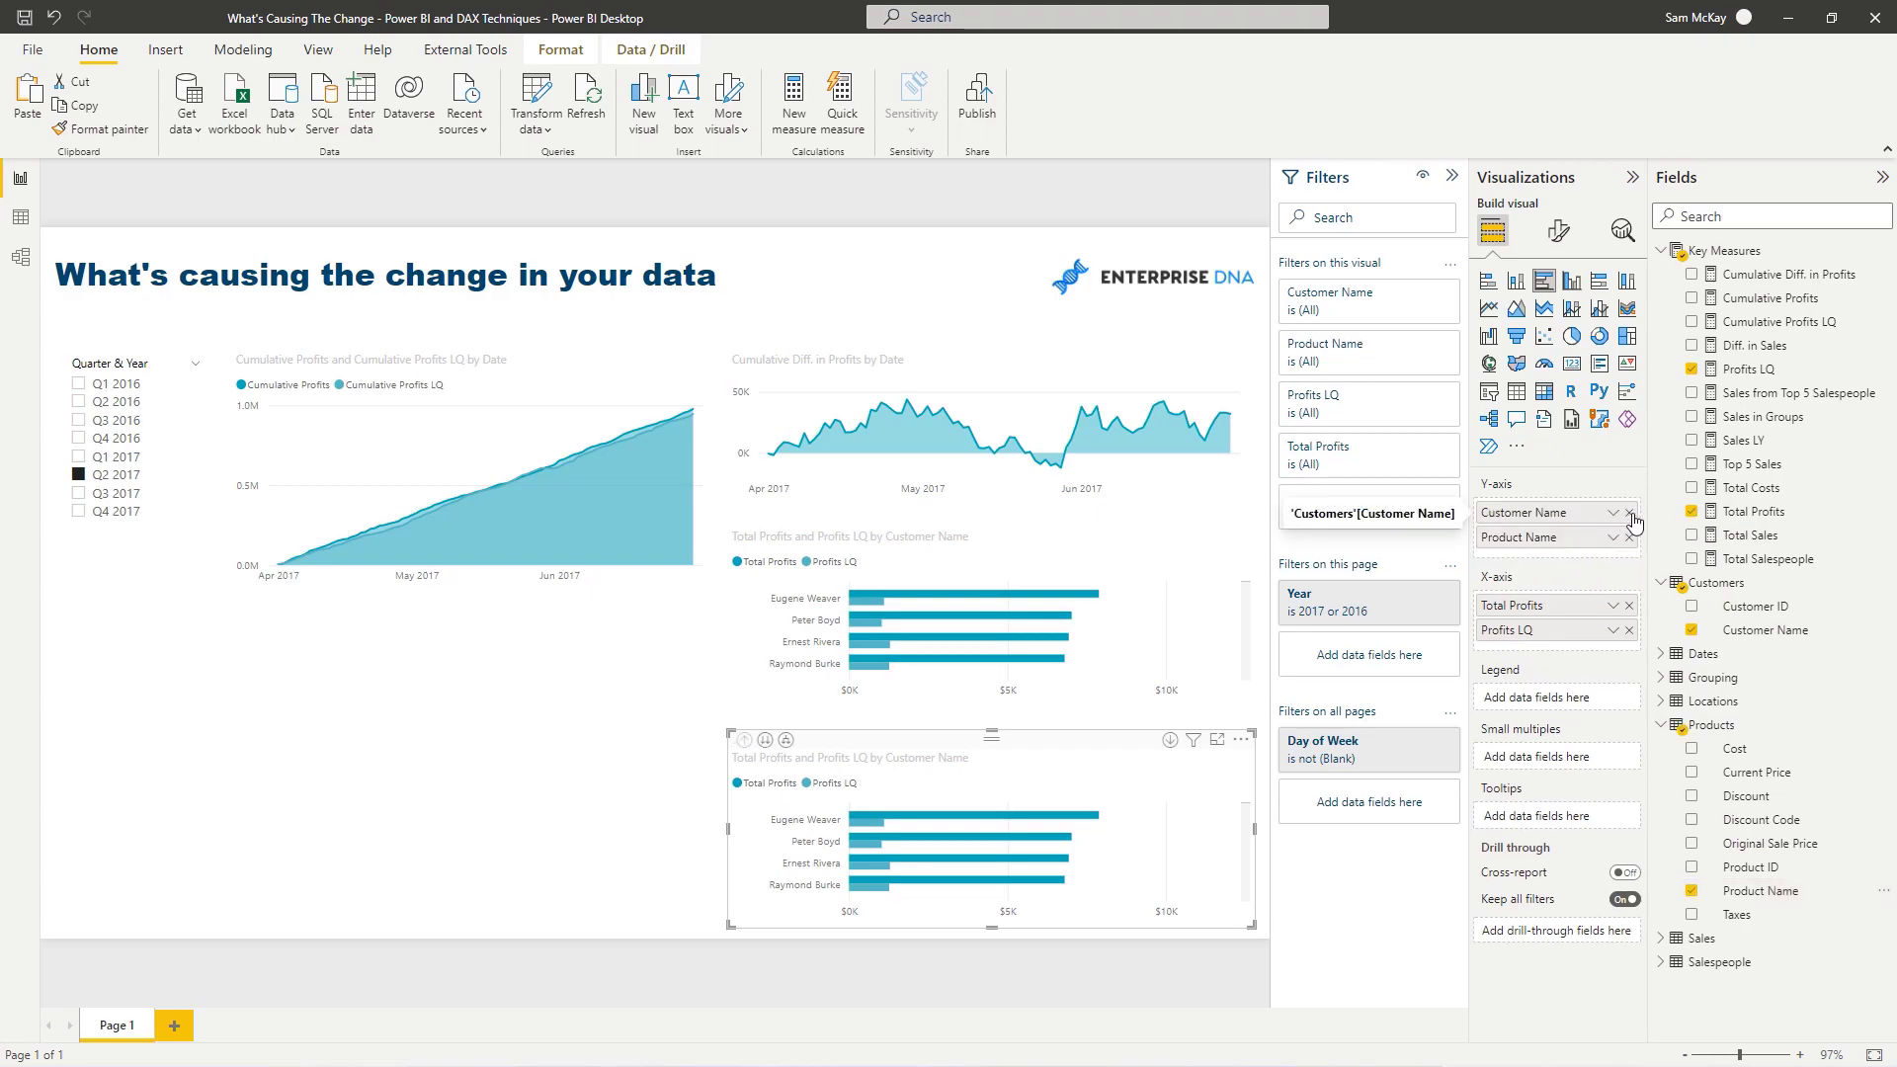
{"action": "left_click", "coordinate": [1630, 513]}
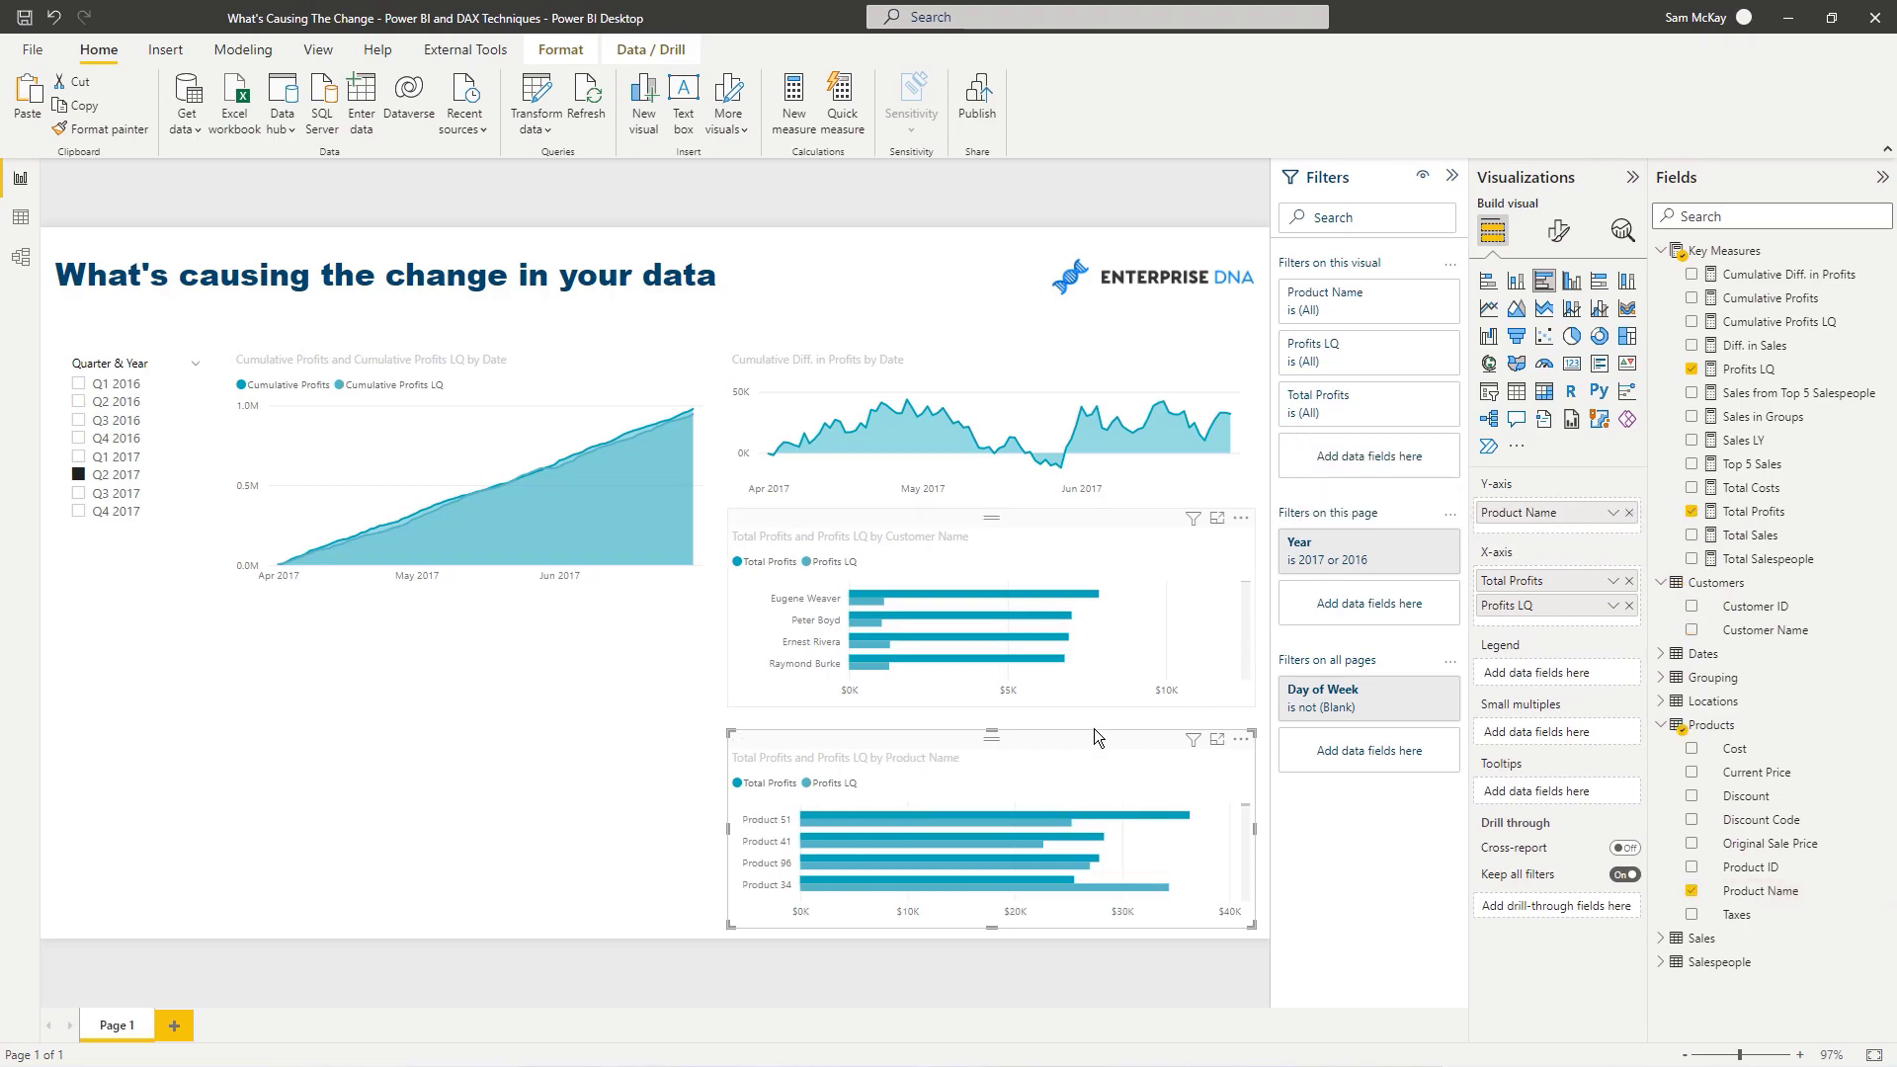
Step: Arrange the product bar chart under the cumulative profits chart and the customer bar chart under the Cumulative Diff. chart, narrowing both to fit
{"action": "left_click_drag", "start_coordinate": [1047, 743], "coordinate": [525, 607]}
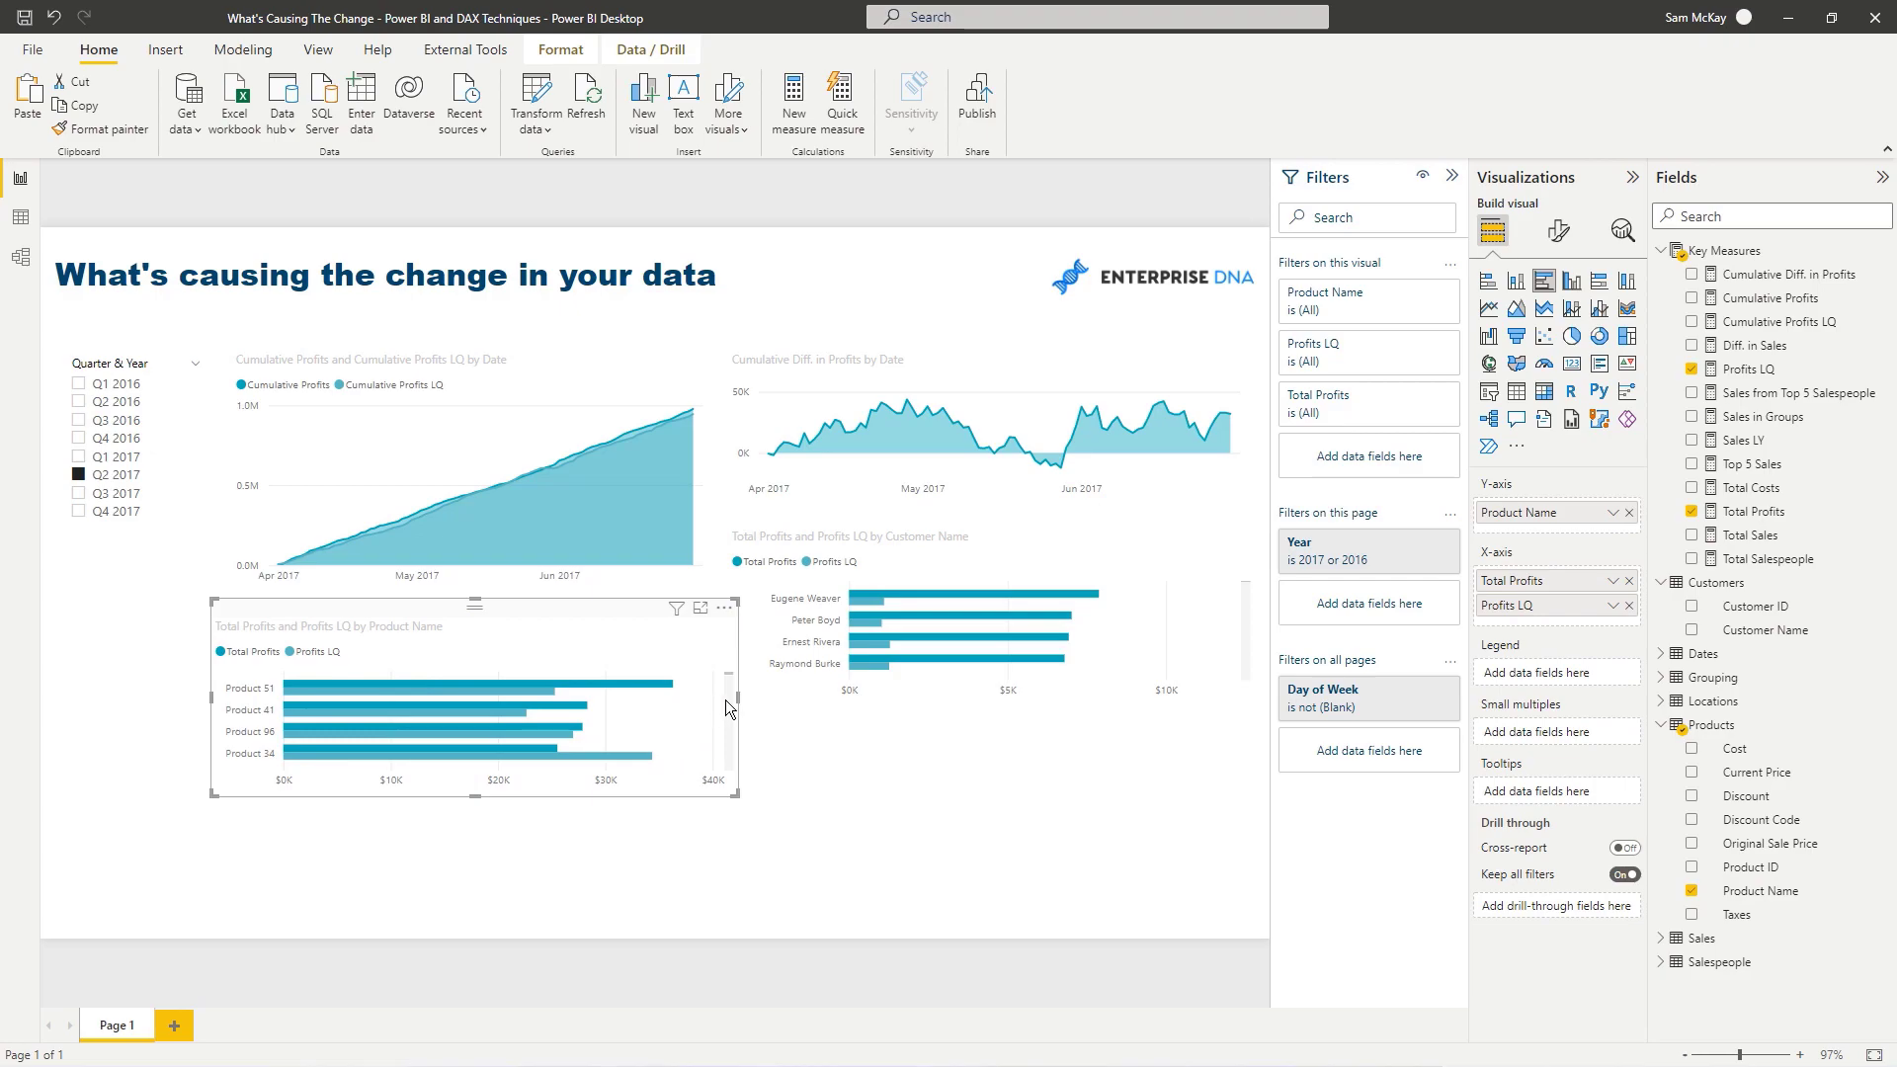
{"action": "left_click_drag", "start_coordinate": [733, 697], "coordinate": [704, 698]}
{"action": "left_click_drag", "start_coordinate": [387, 606], "coordinate": [395, 606]}
{"action": "left_click_drag", "start_coordinate": [790, 523], "coordinate": [791, 613]}
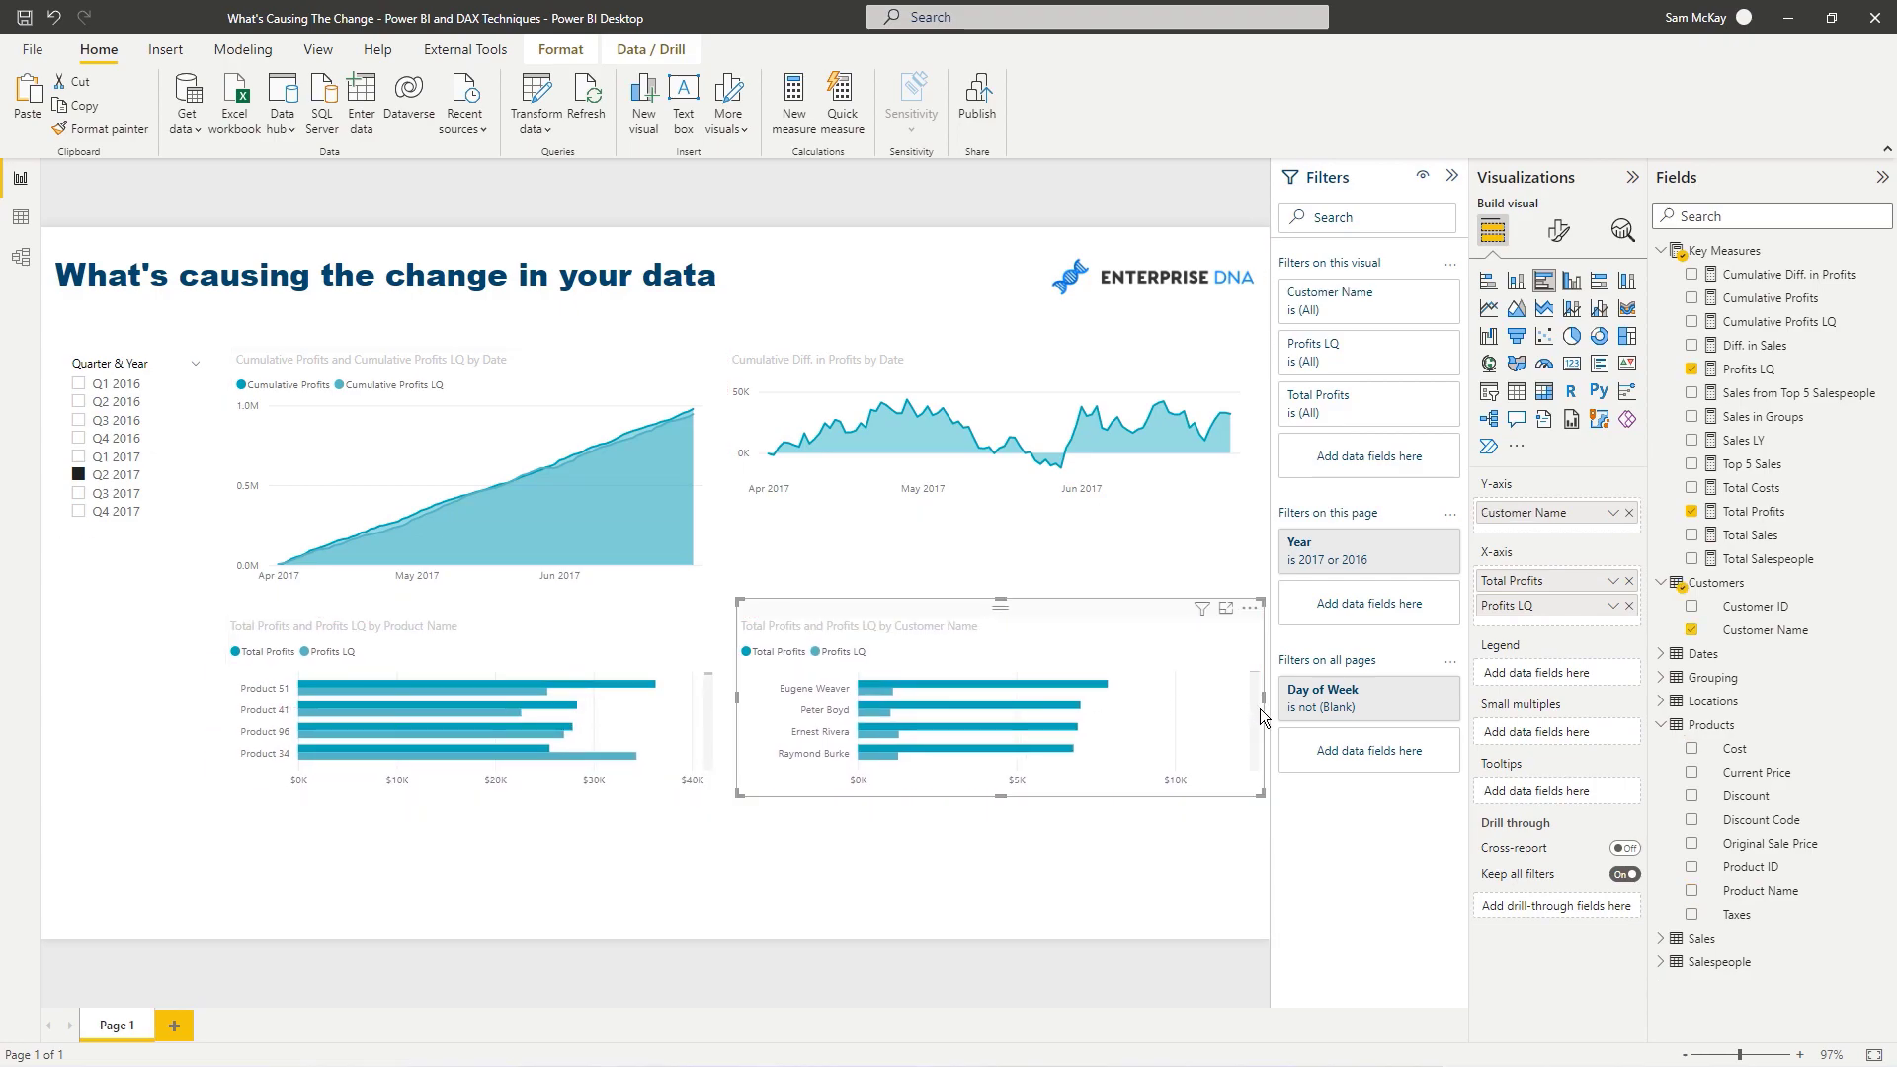
{"action": "left_click_drag", "start_coordinate": [1269, 708], "coordinate": [1254, 701]}
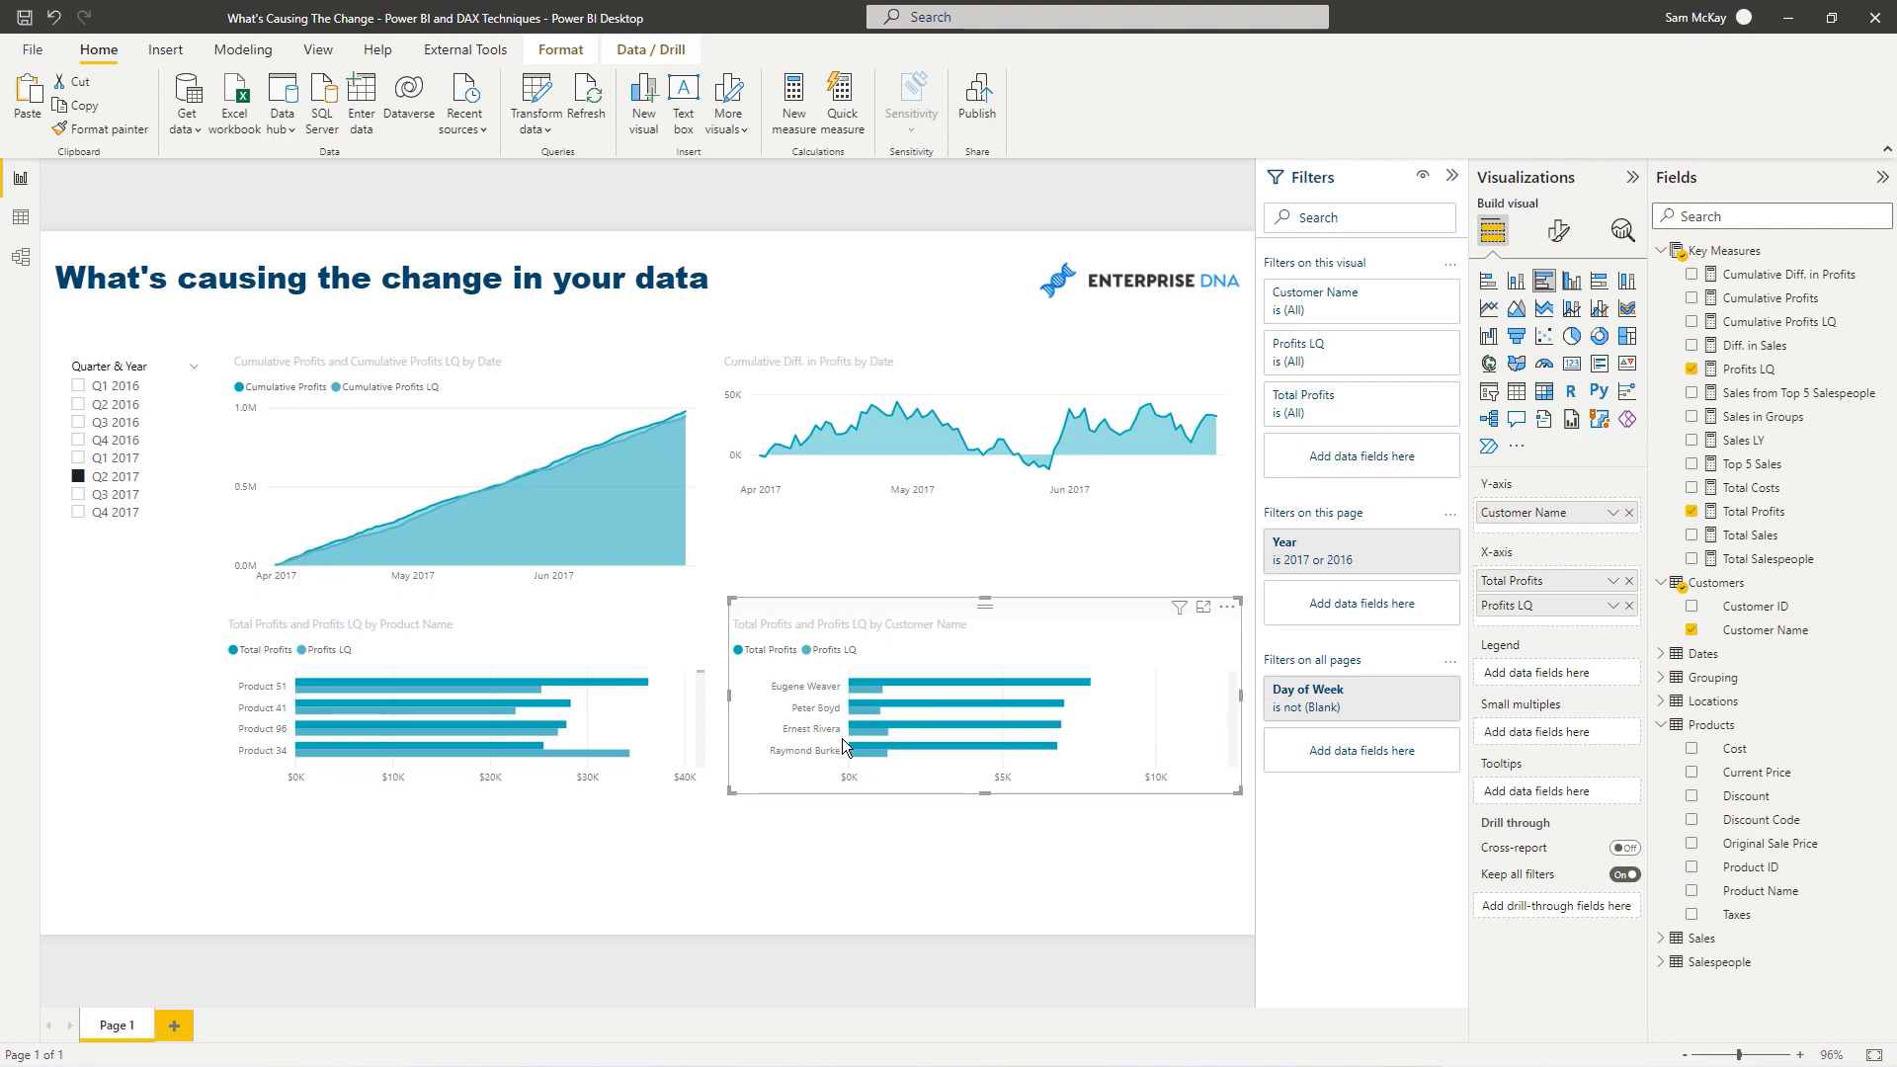
Step: Extend the product and customer bar charts downward to show more rows in each
{"action": "left_click_drag", "start_coordinate": [468, 797], "coordinate": [470, 871]}
{"action": "left_click", "coordinate": [948, 761]}
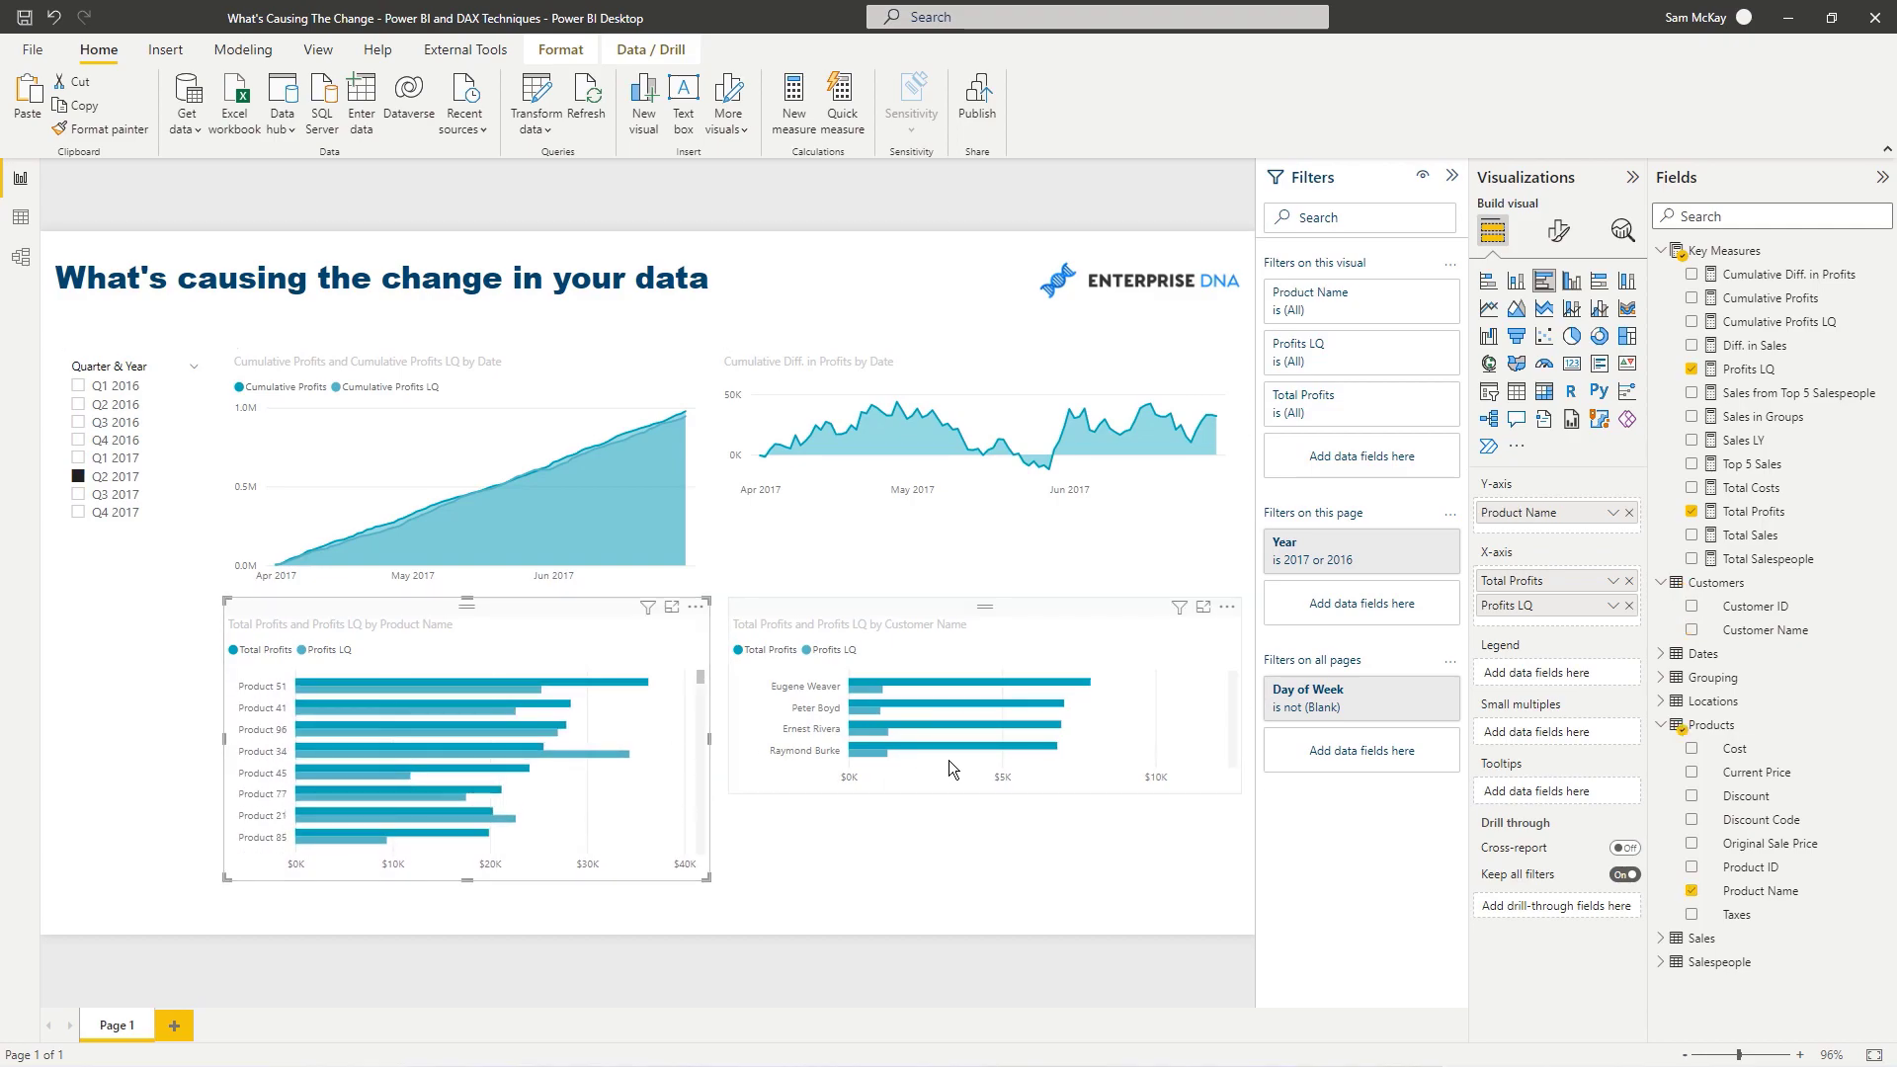
{"action": "left_click_drag", "start_coordinate": [984, 795], "coordinate": [984, 889]}
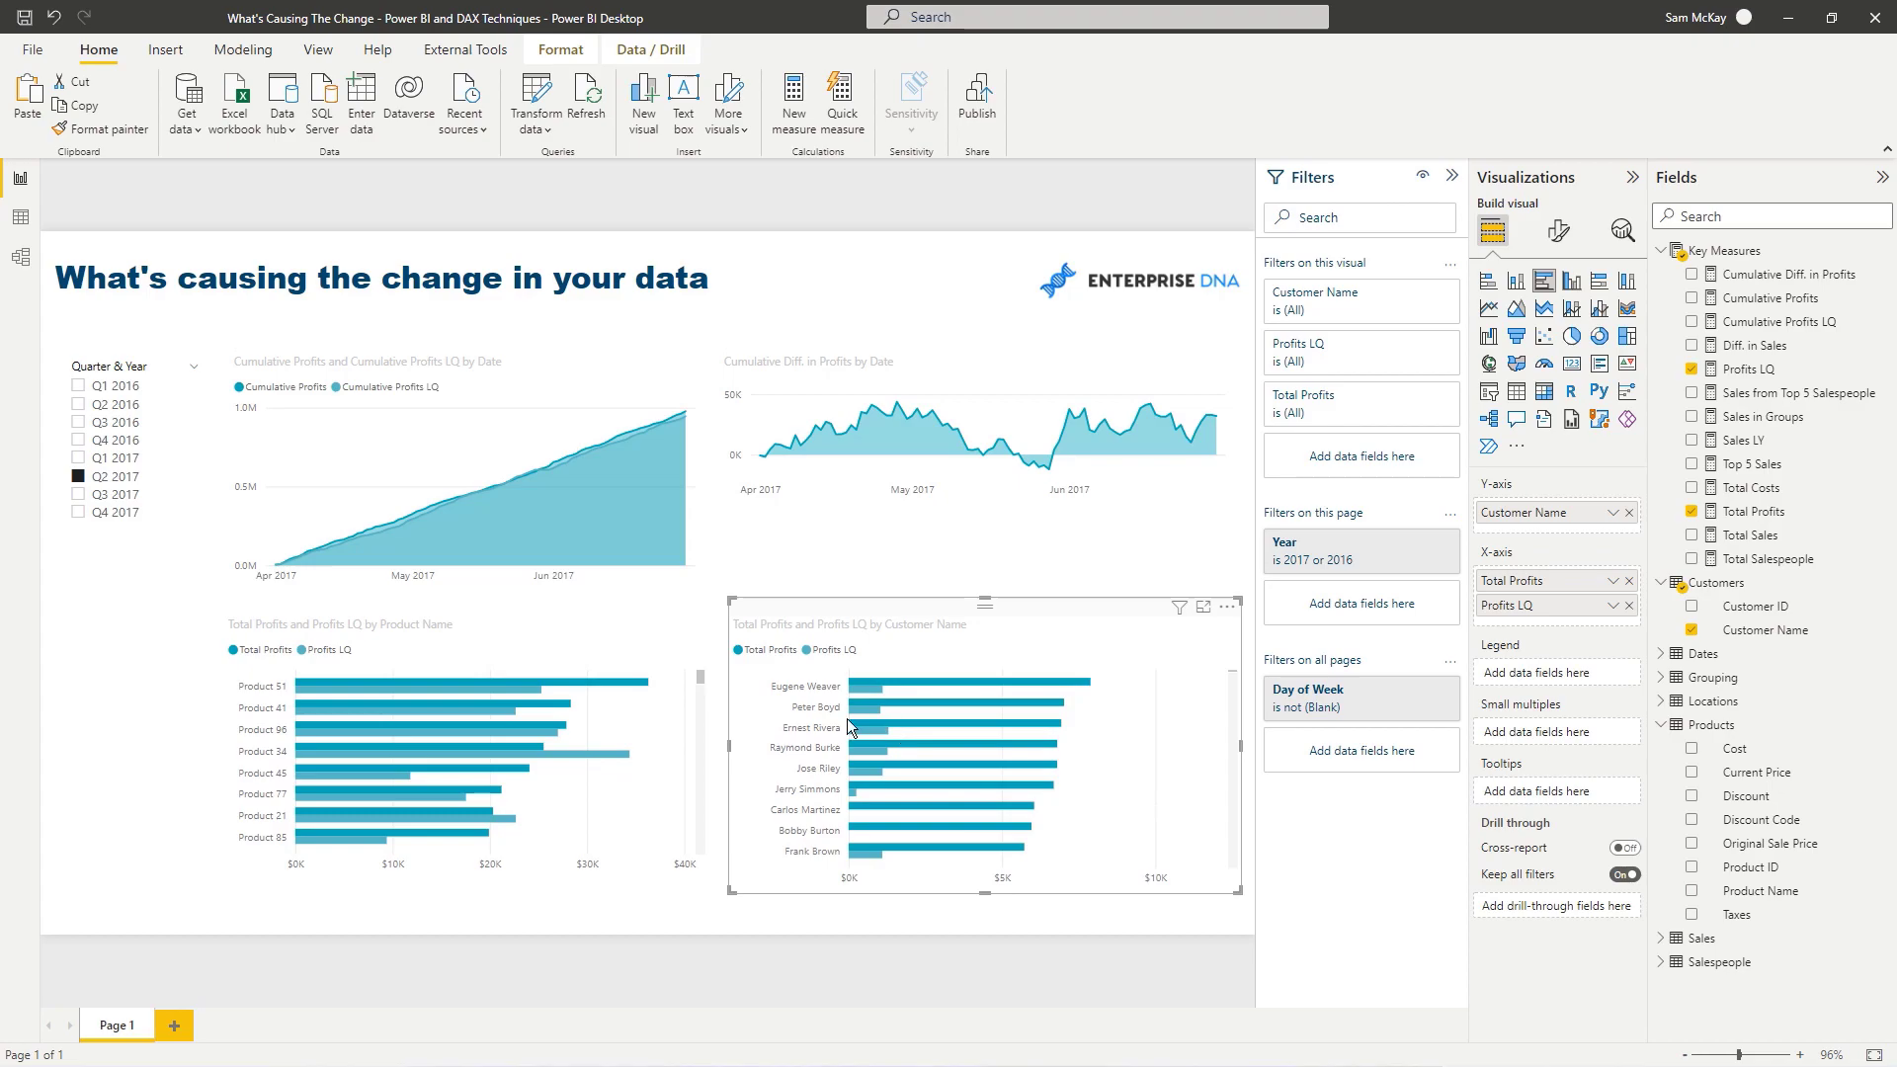
Step: Filter the report to Q3 2017 and increase the height of the Cumulative Diff. in Profits chart
{"action": "left_click", "coordinate": [78, 495]}
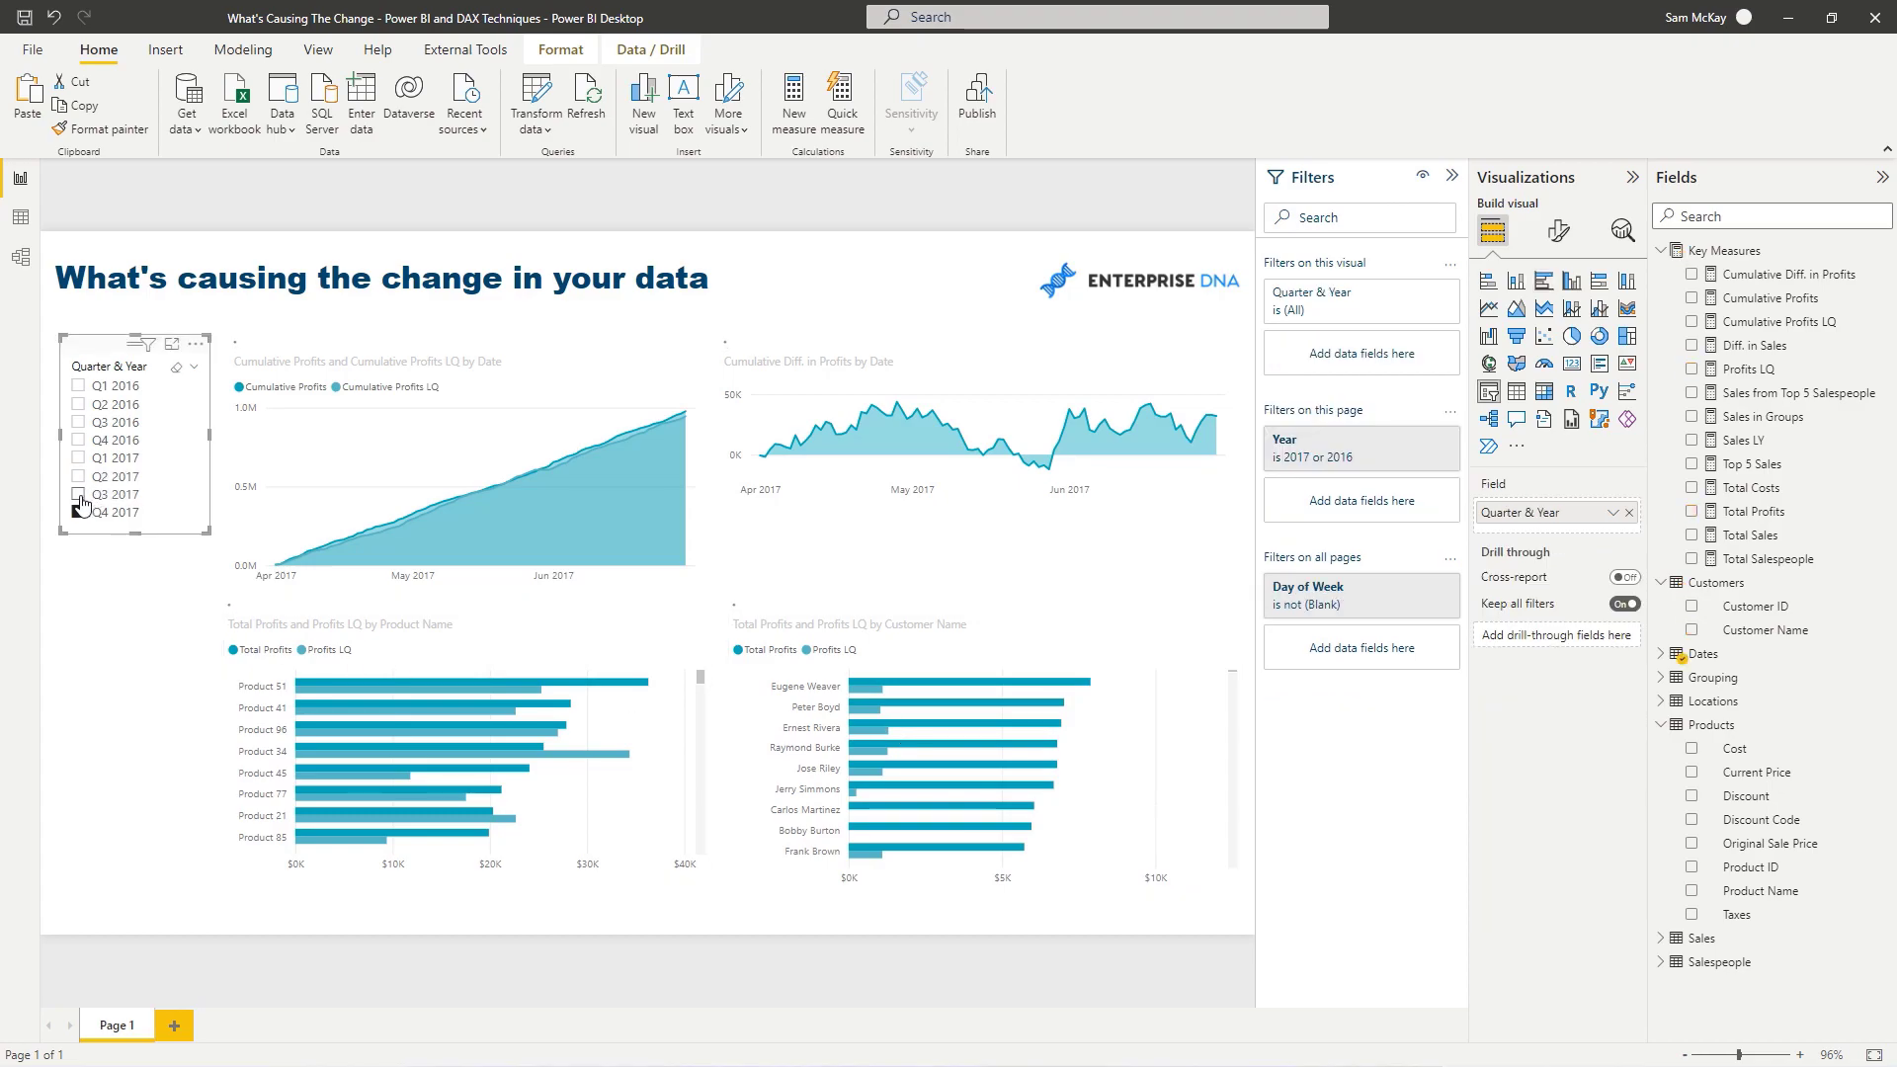
{"action": "left_click", "coordinate": [976, 499]}
{"action": "left_click_drag", "start_coordinate": [976, 508], "coordinate": [978, 565]}
Step: Recolor the Profits LQ bars in the customer bar chart to a slate blue theme color
{"action": "left_click", "coordinate": [1003, 629]}
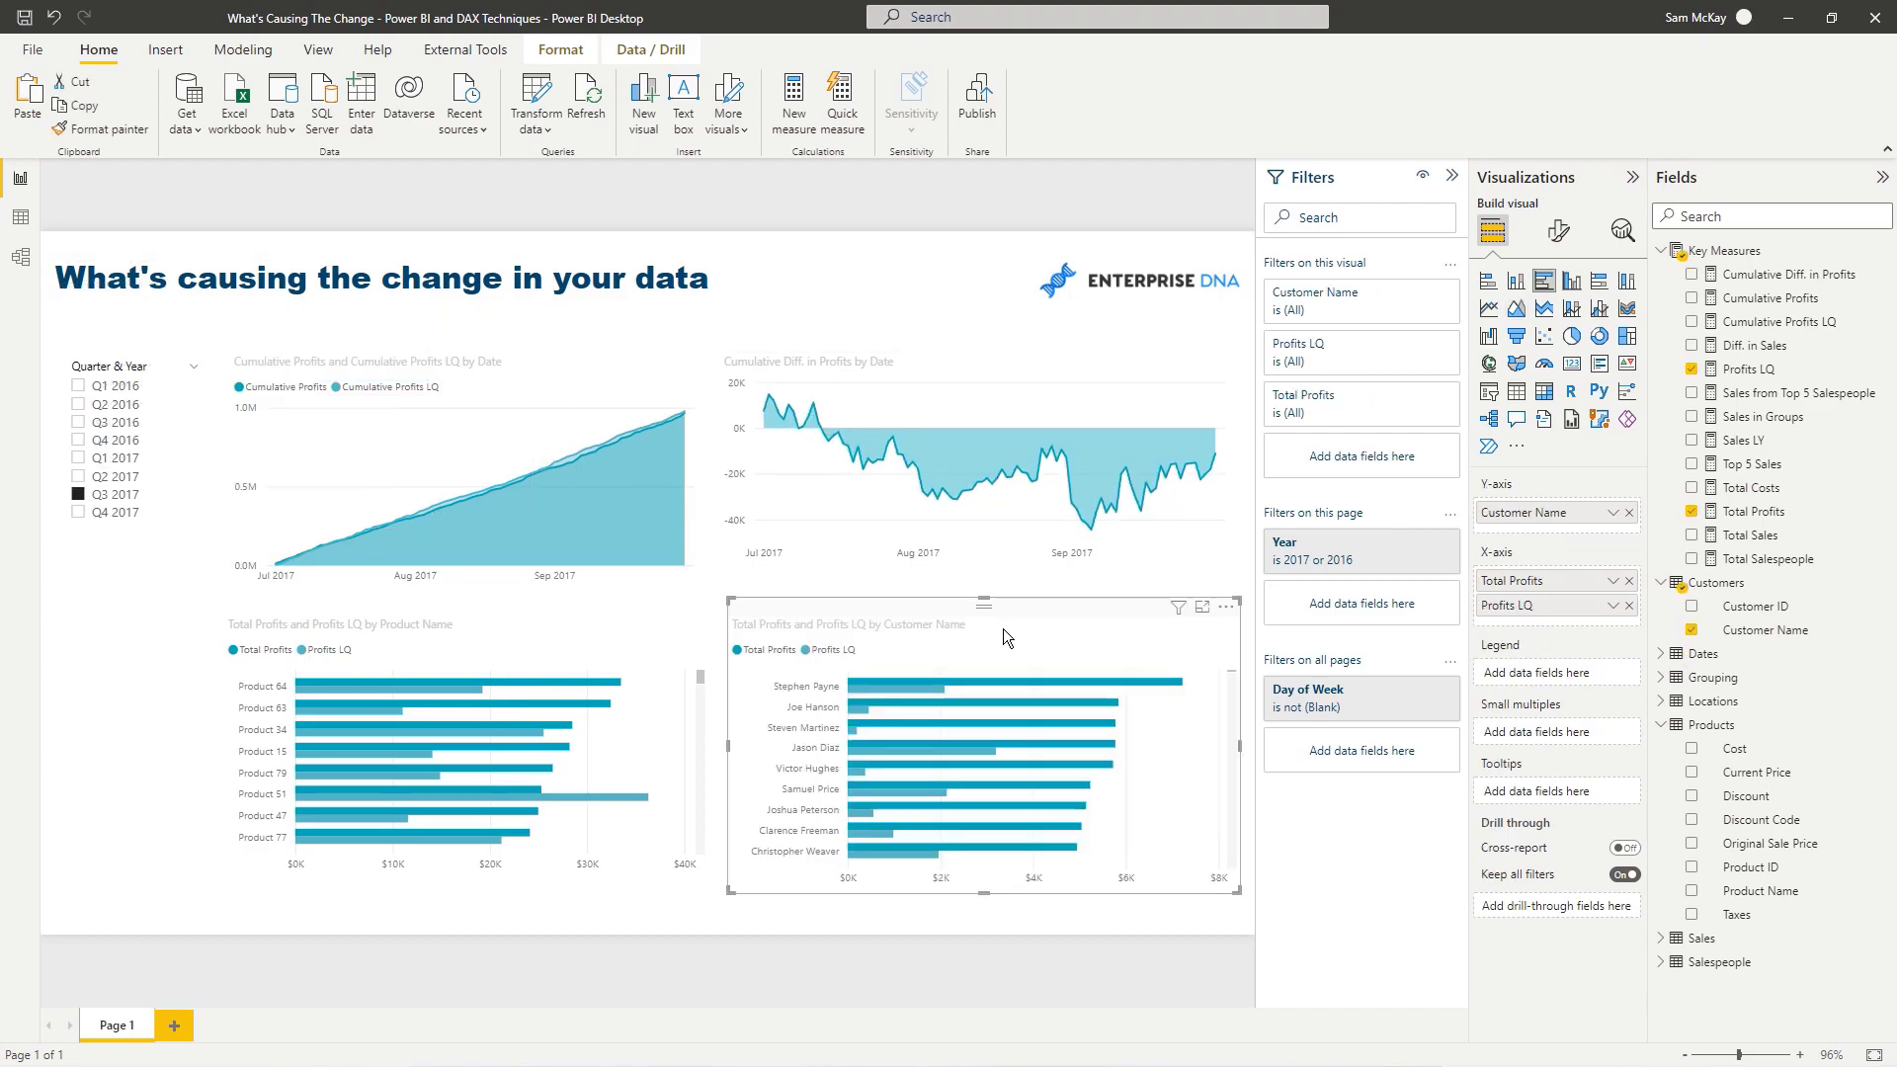
{"action": "left_click", "coordinate": [1558, 230]}
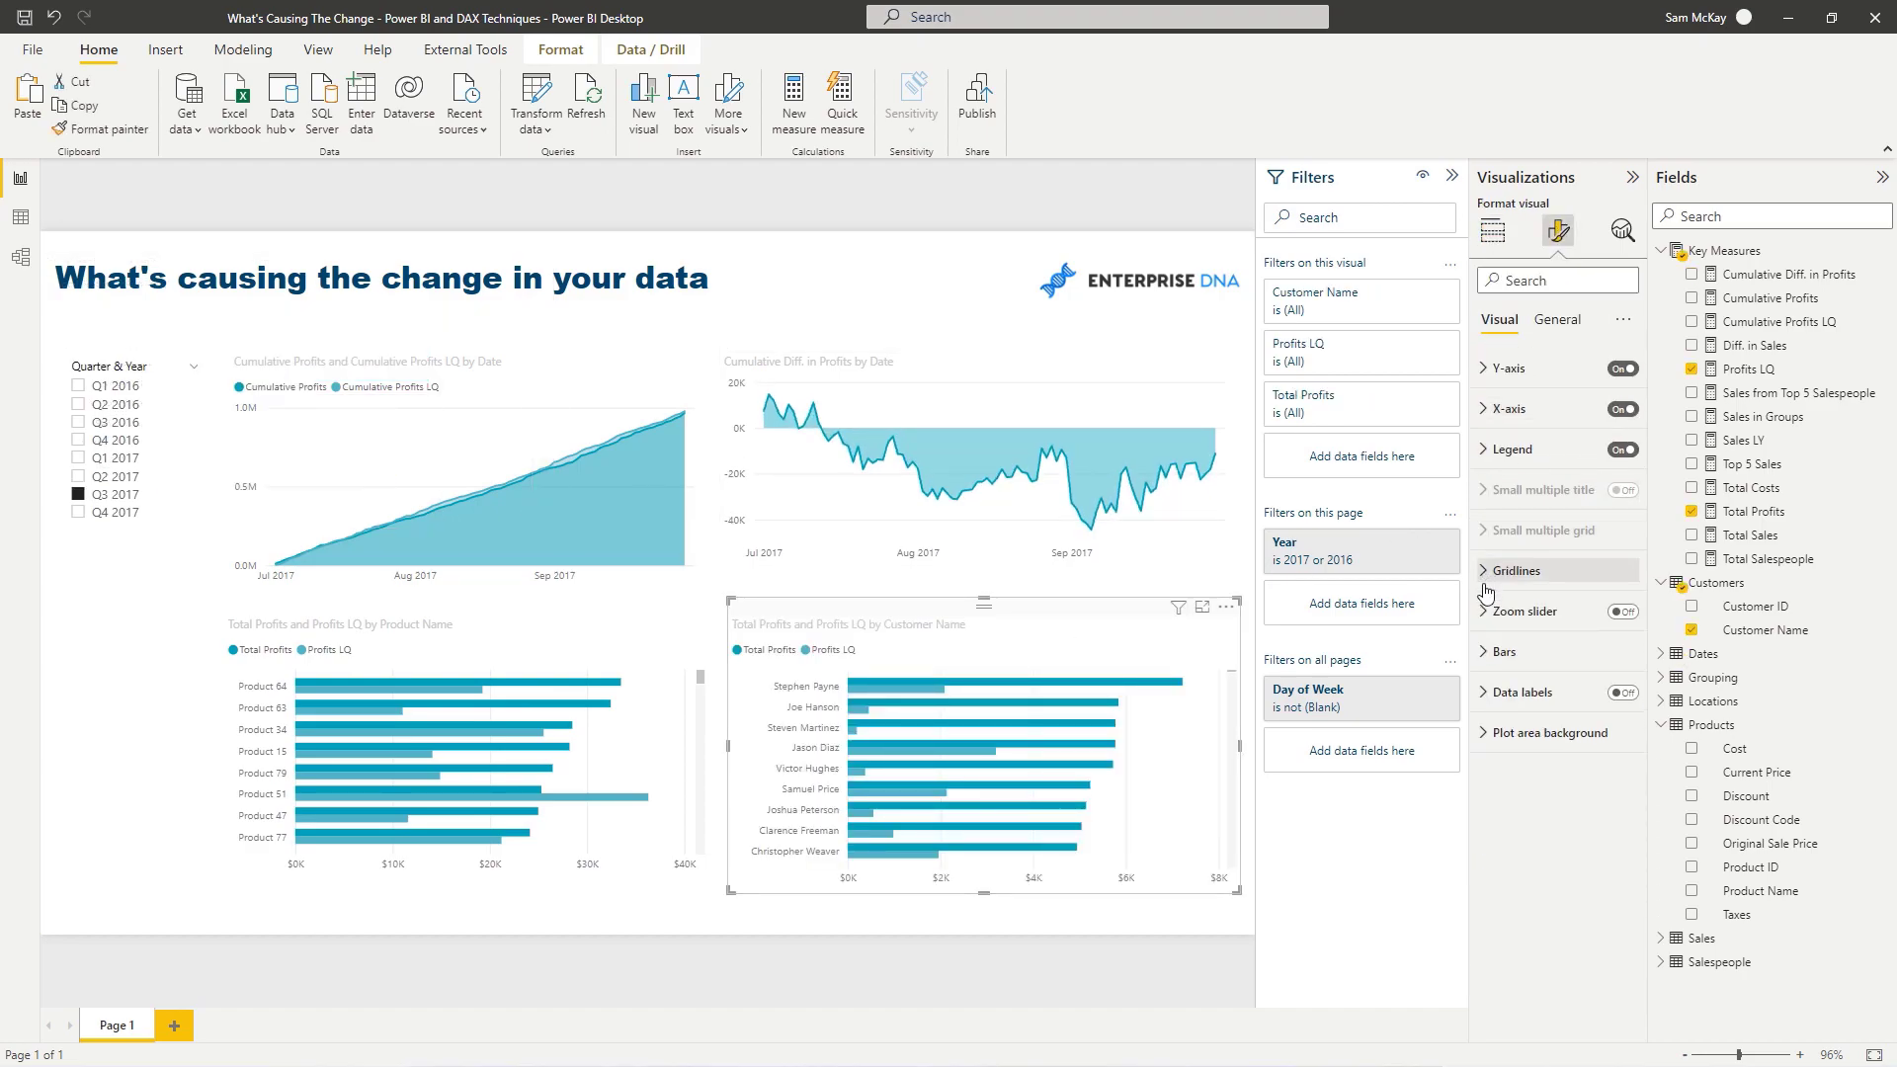
{"action": "left_click", "coordinate": [1505, 651]}
{"action": "left_click", "coordinate": [1523, 793]}
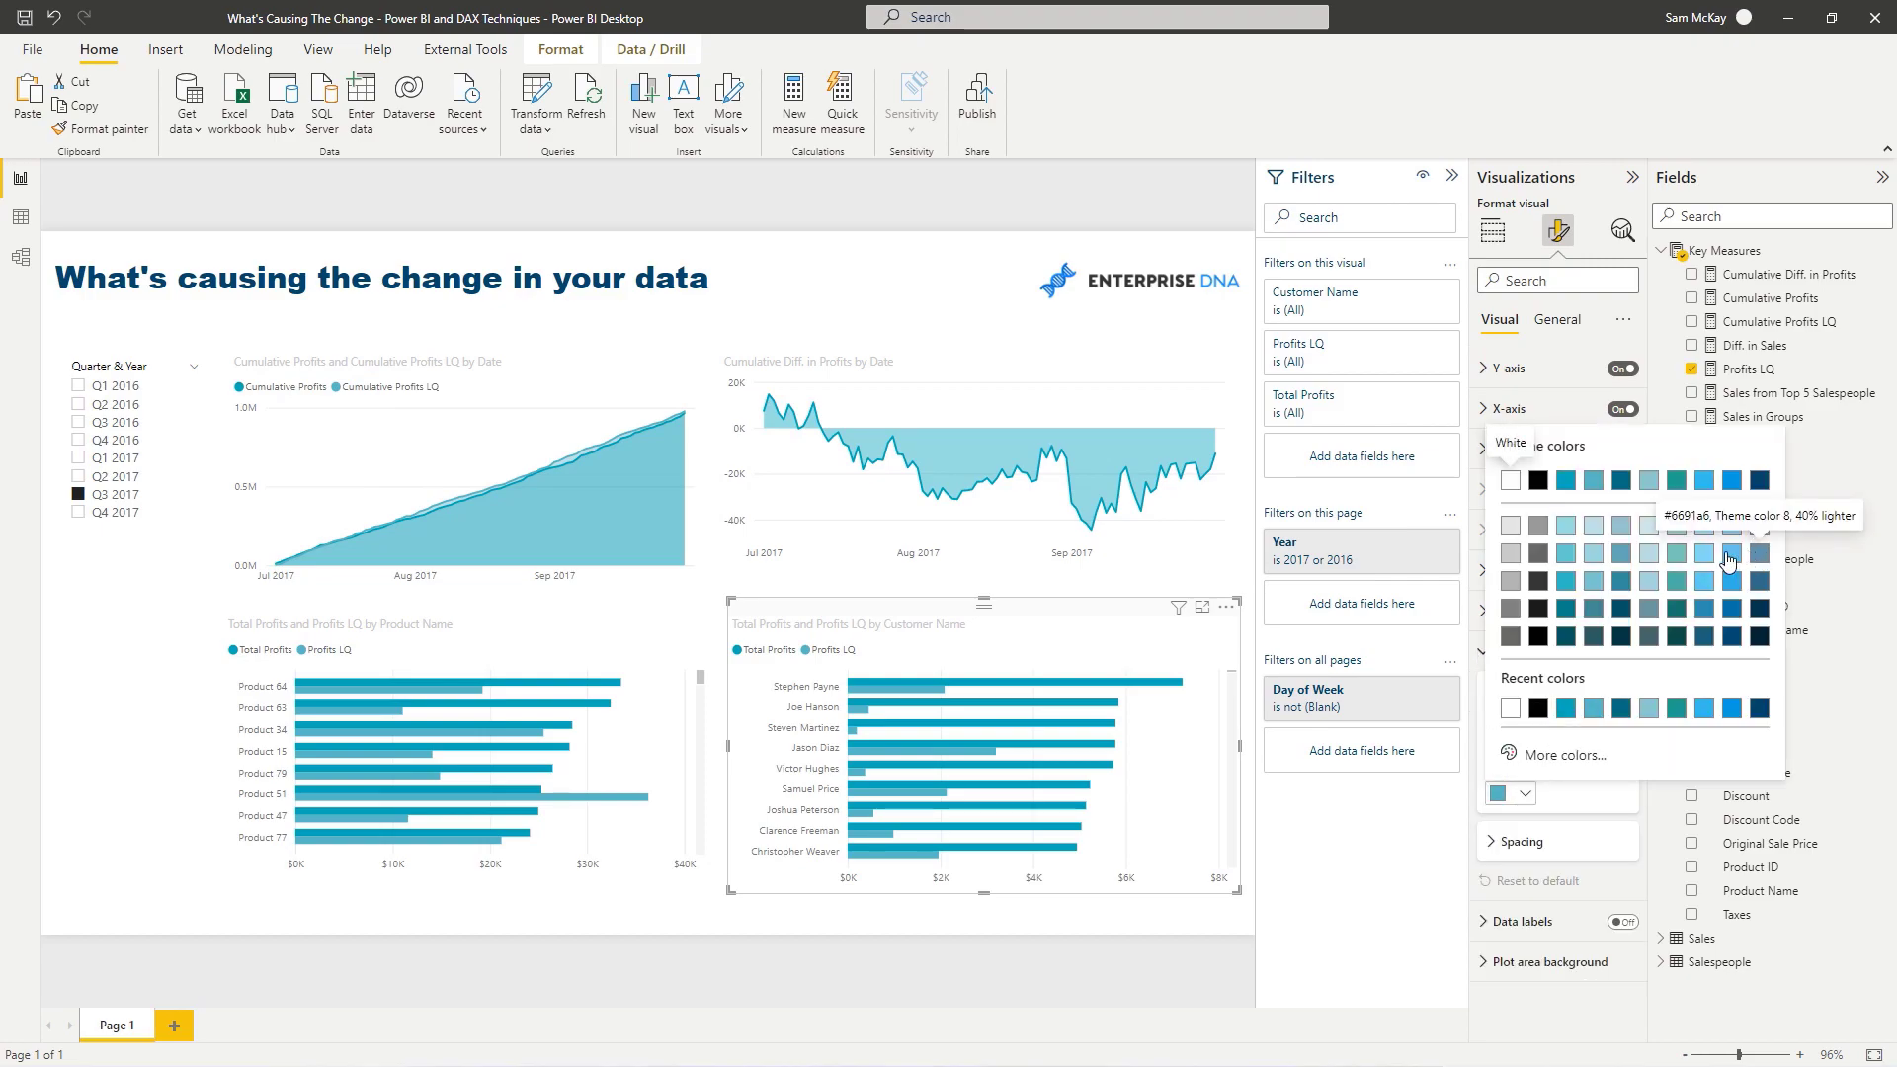
{"action": "left_click", "coordinate": [1760, 554]}
Step: Recolor the Profits LQ bars in the product bar chart to a dark teal green
{"action": "left_click", "coordinate": [560, 643]}
{"action": "left_click", "coordinate": [1521, 796]}
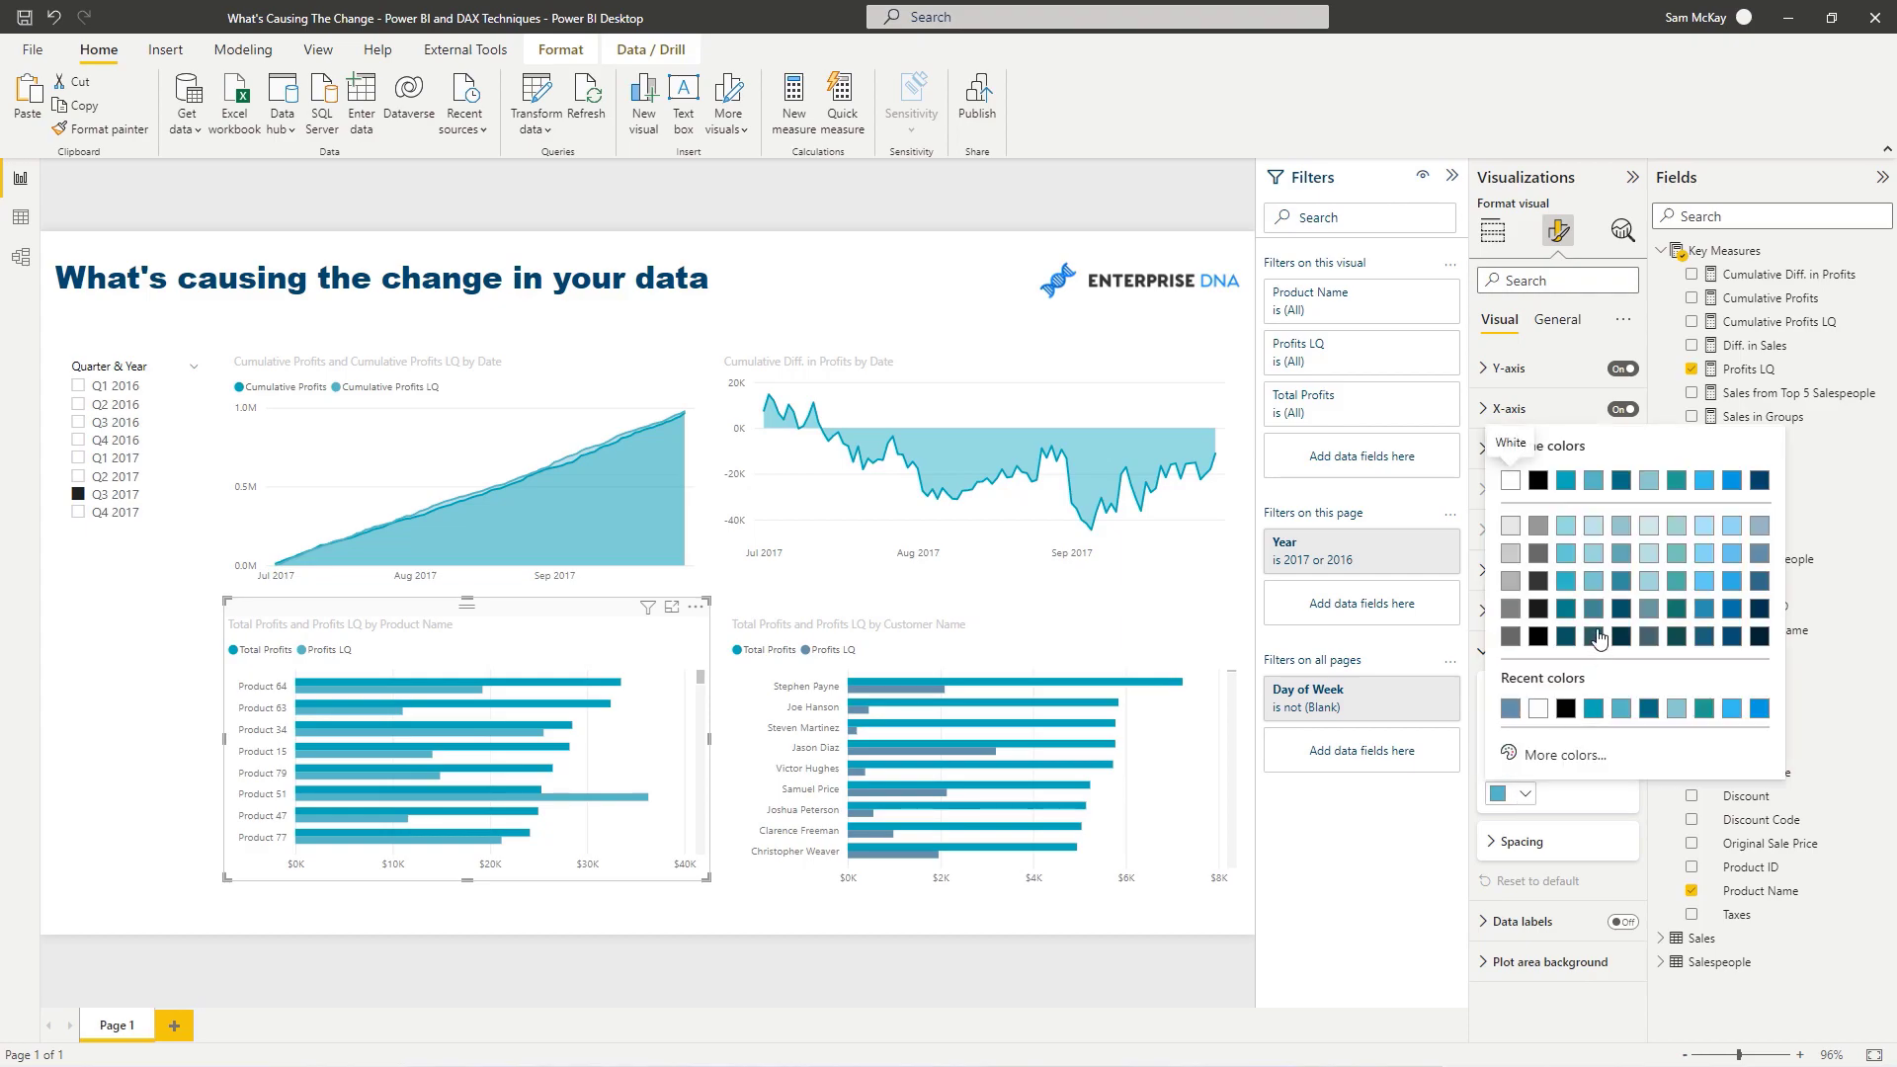
{"action": "left_click", "coordinate": [1547, 644]}
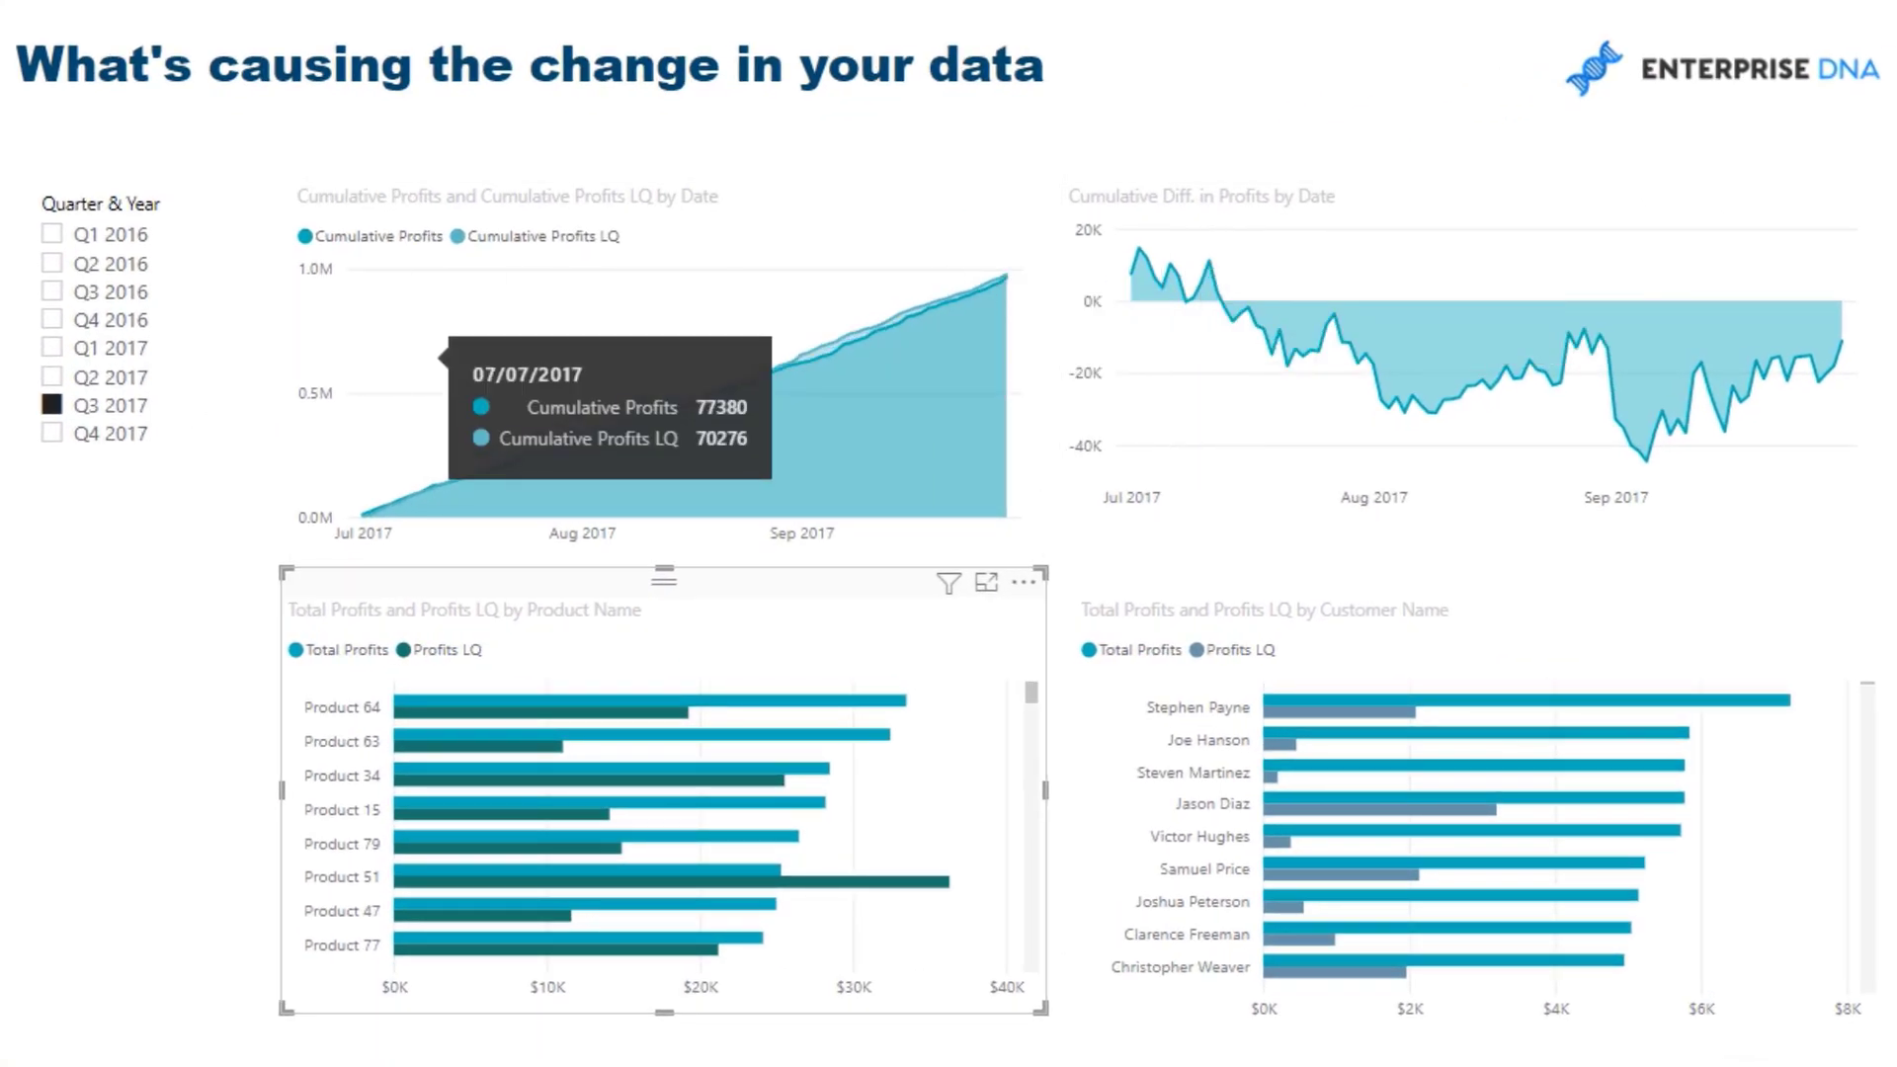
Step: Filter the report to Q2 2017 and inspect the customer profits and the Cumulative Diff. in Profits chart
{"action": "left_click", "coordinate": [51, 377]}
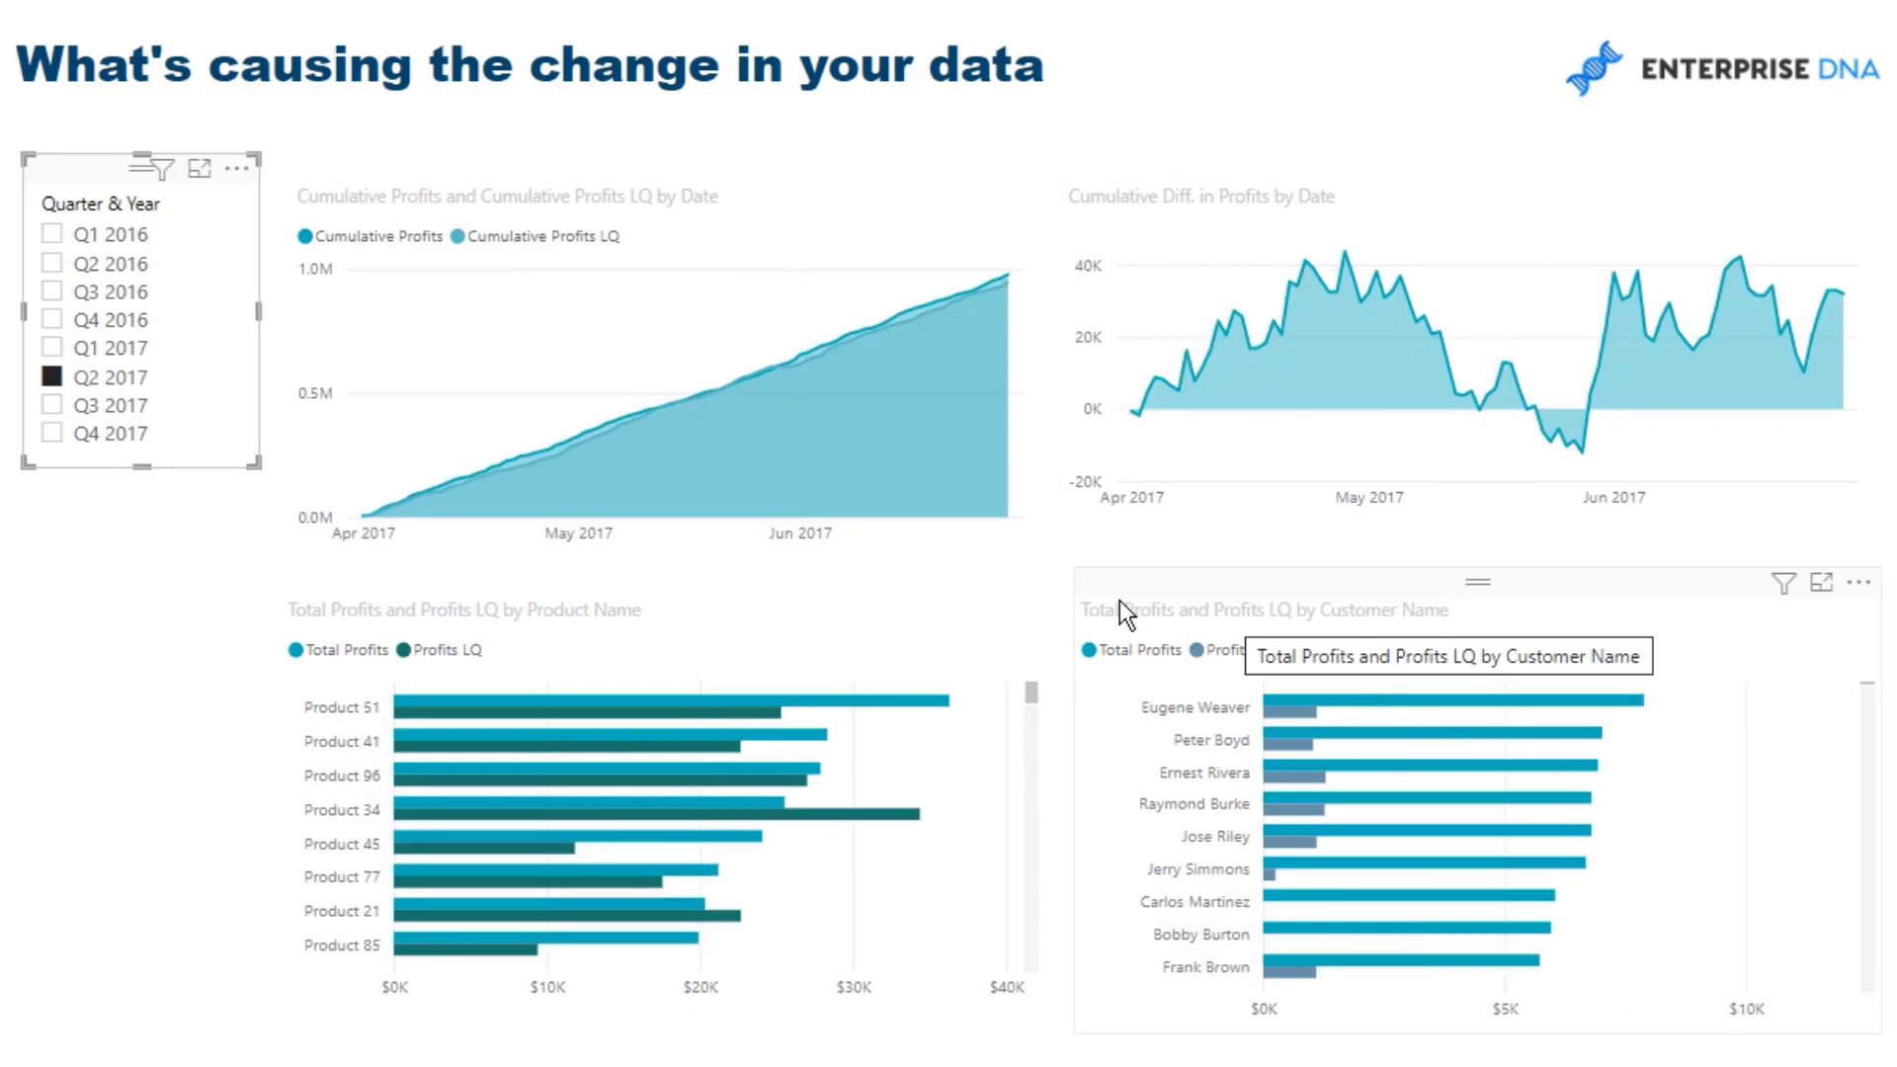
{"action": "mouse_move", "coordinate": [1312, 703]}
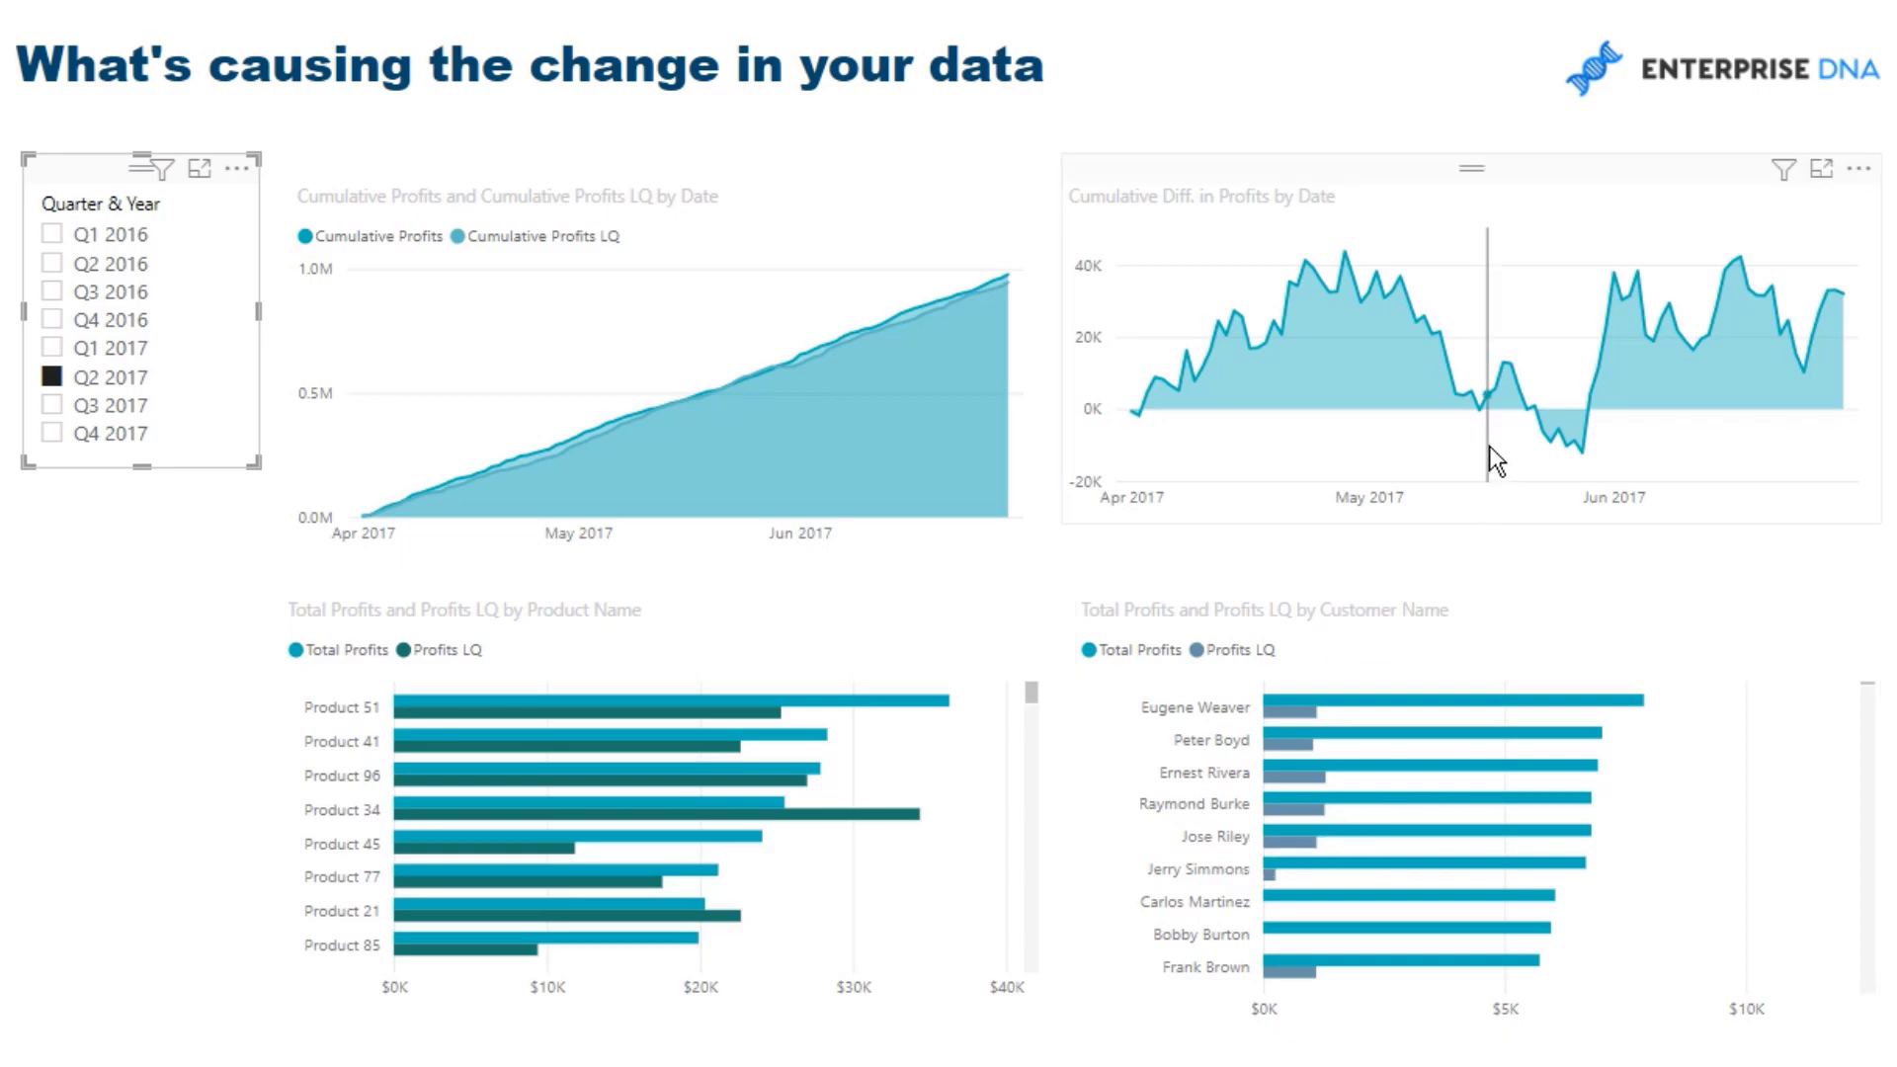
{"action": "left_click", "coordinate": [1489, 515]}
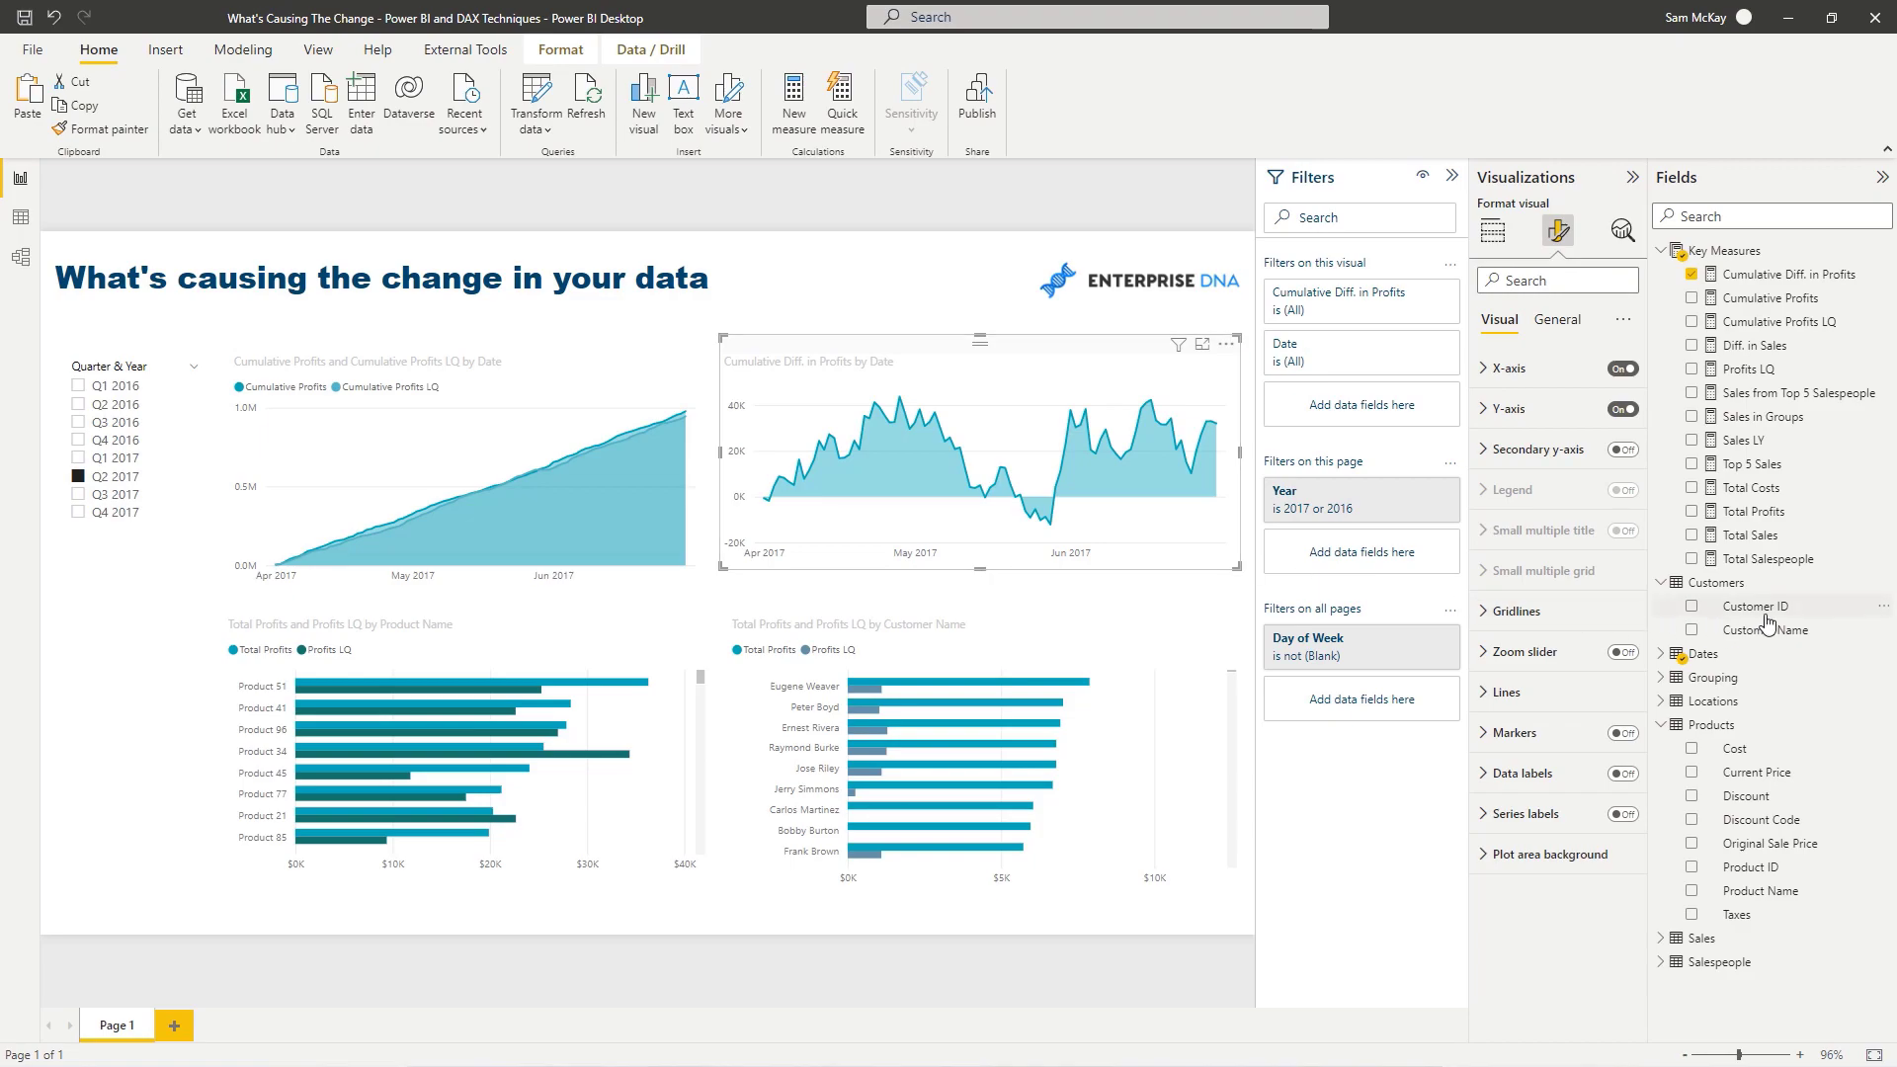
Step: Add a Customer Name slicer beside the product bar chart and size it to fit below the Quarter & Year slicer
{"action": "left_click_drag", "start_coordinate": [1765, 632], "coordinate": [168, 709]}
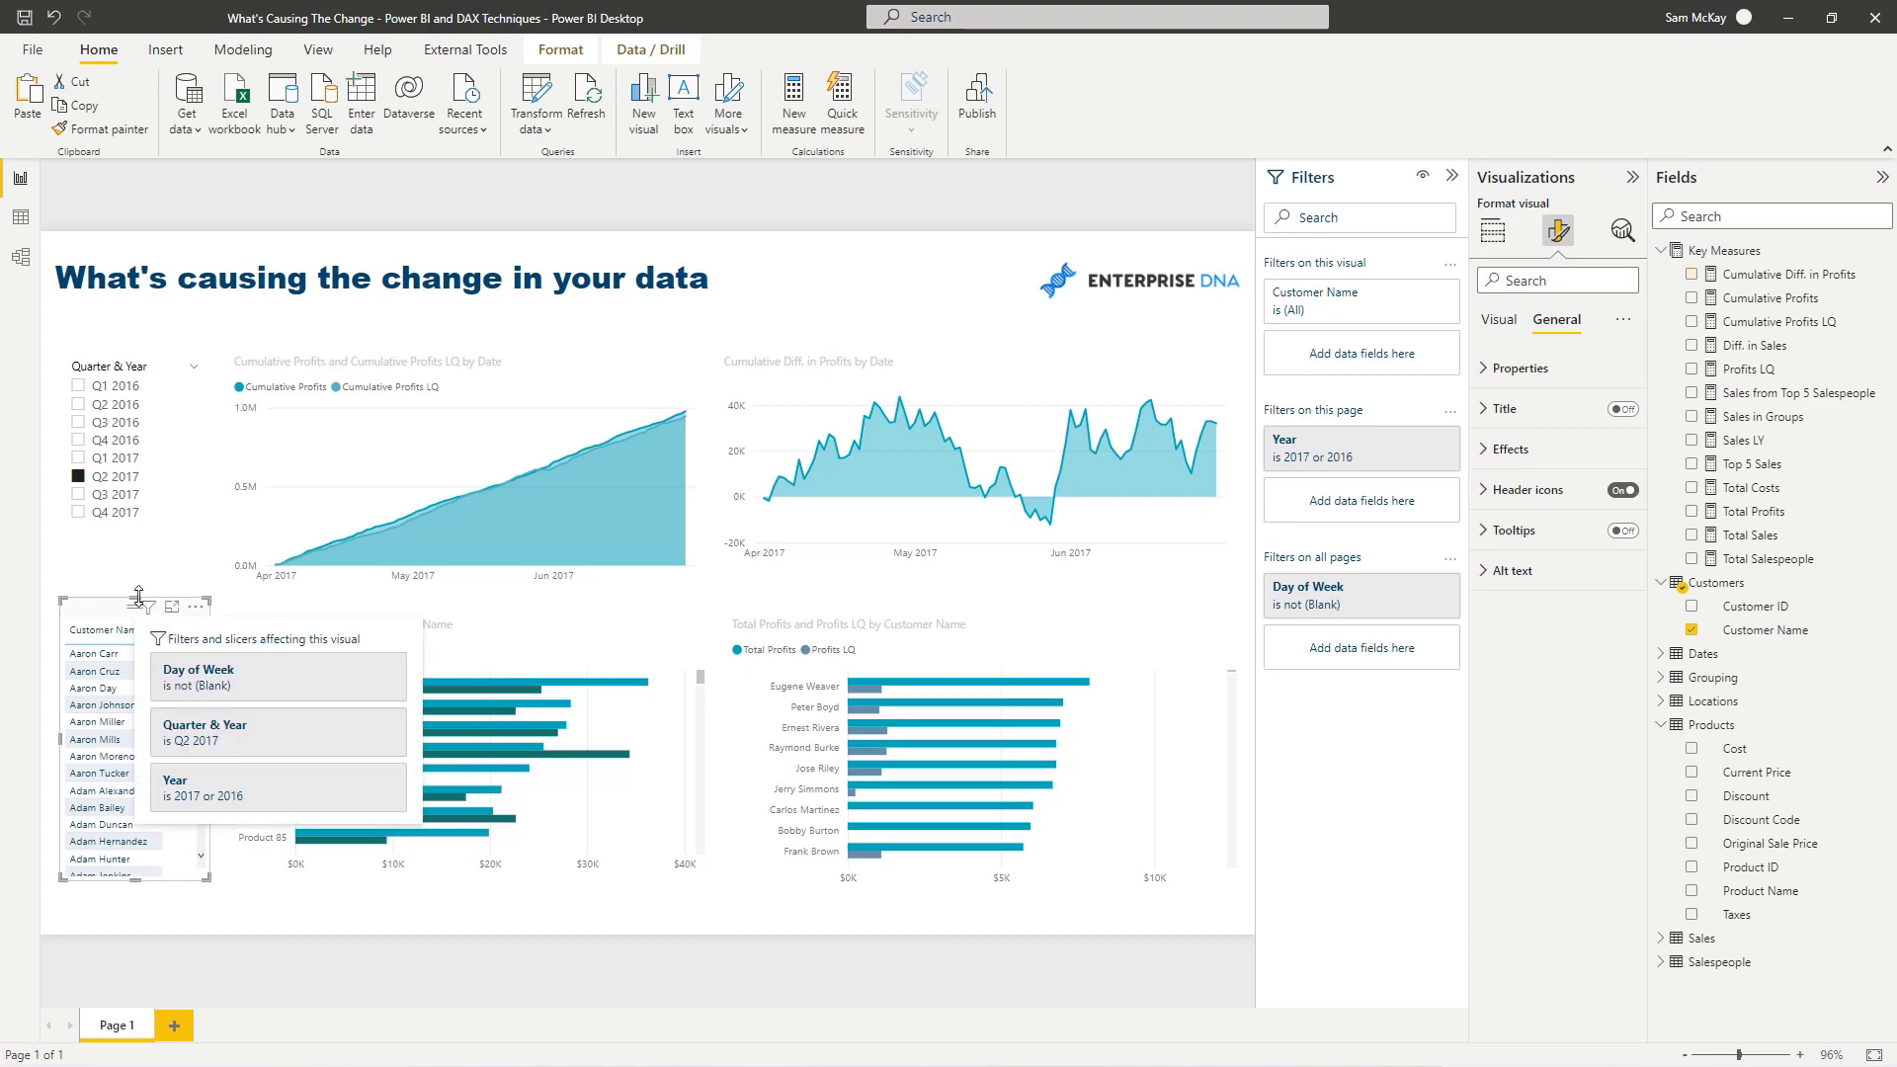
{"action": "left_click_drag", "start_coordinate": [133, 880], "coordinate": [130, 909]}
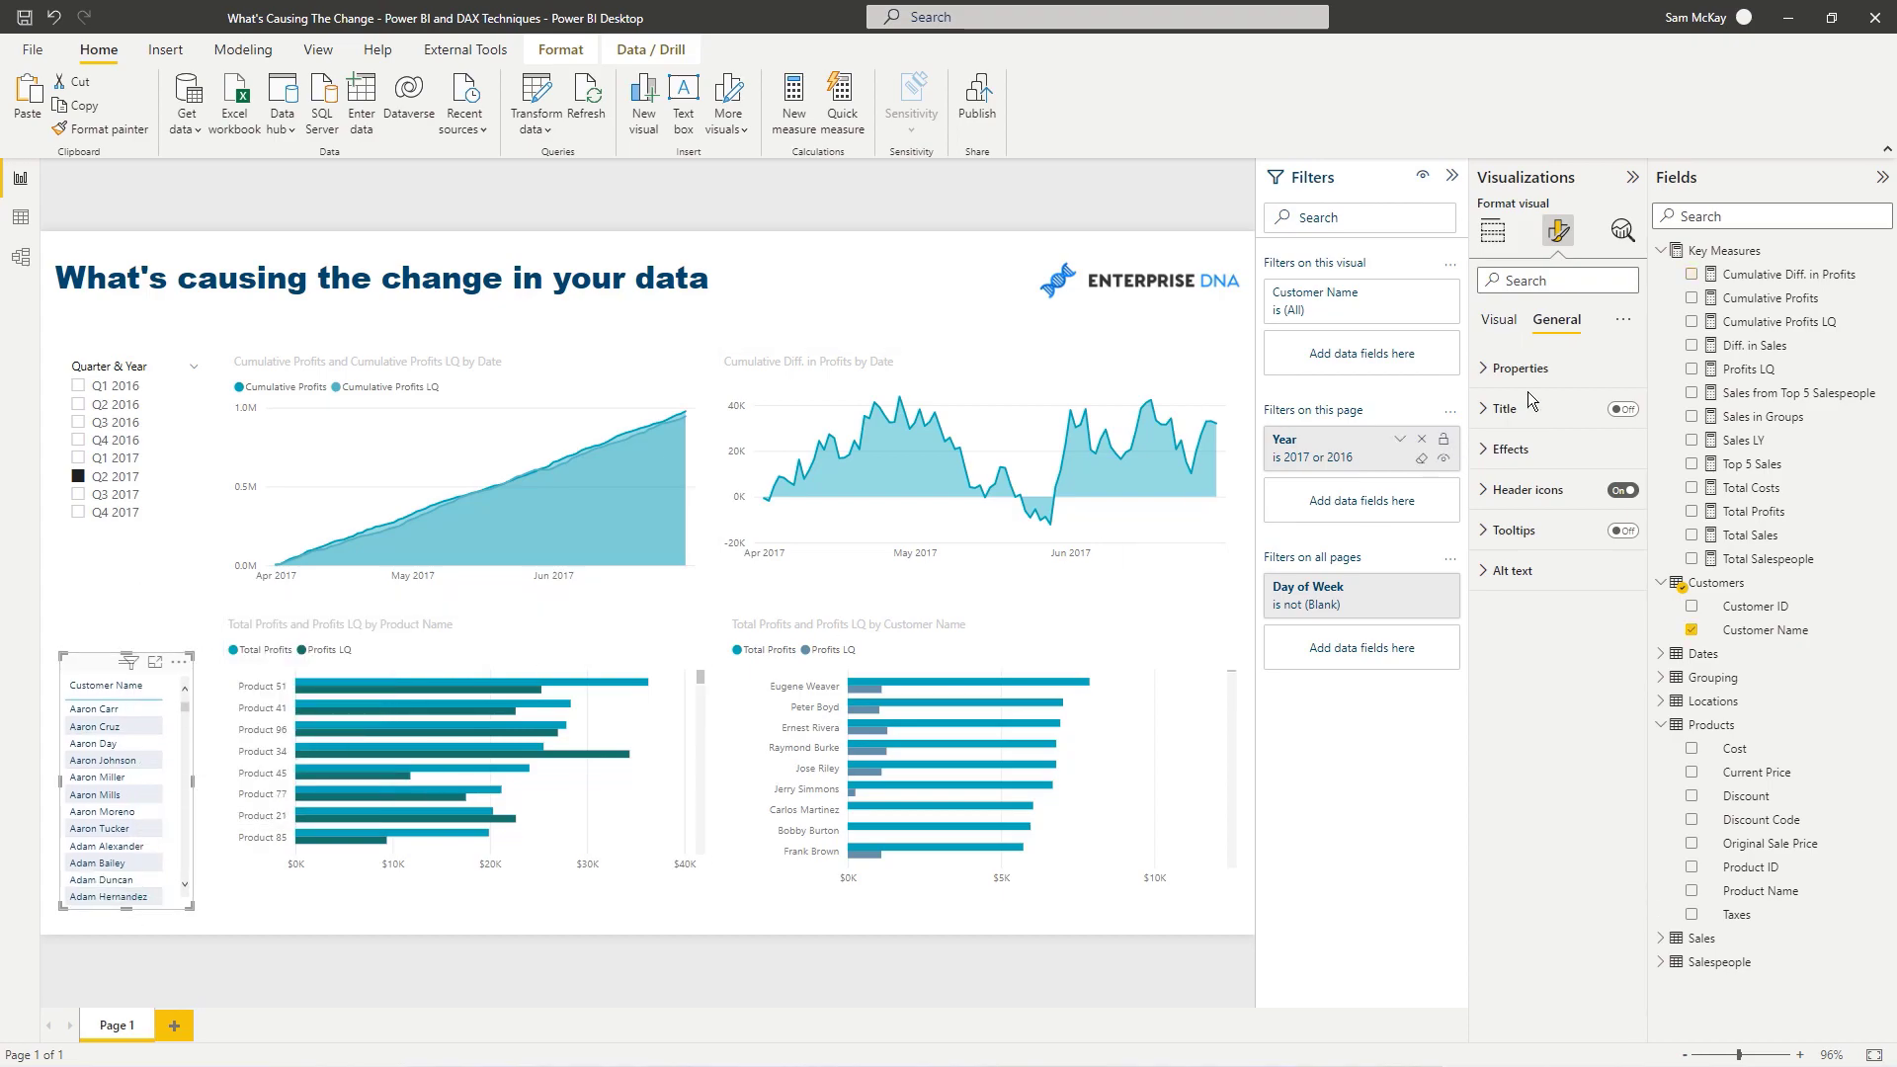
{"action": "left_click", "coordinate": [1493, 231]}
{"action": "left_click", "coordinate": [1490, 392]}
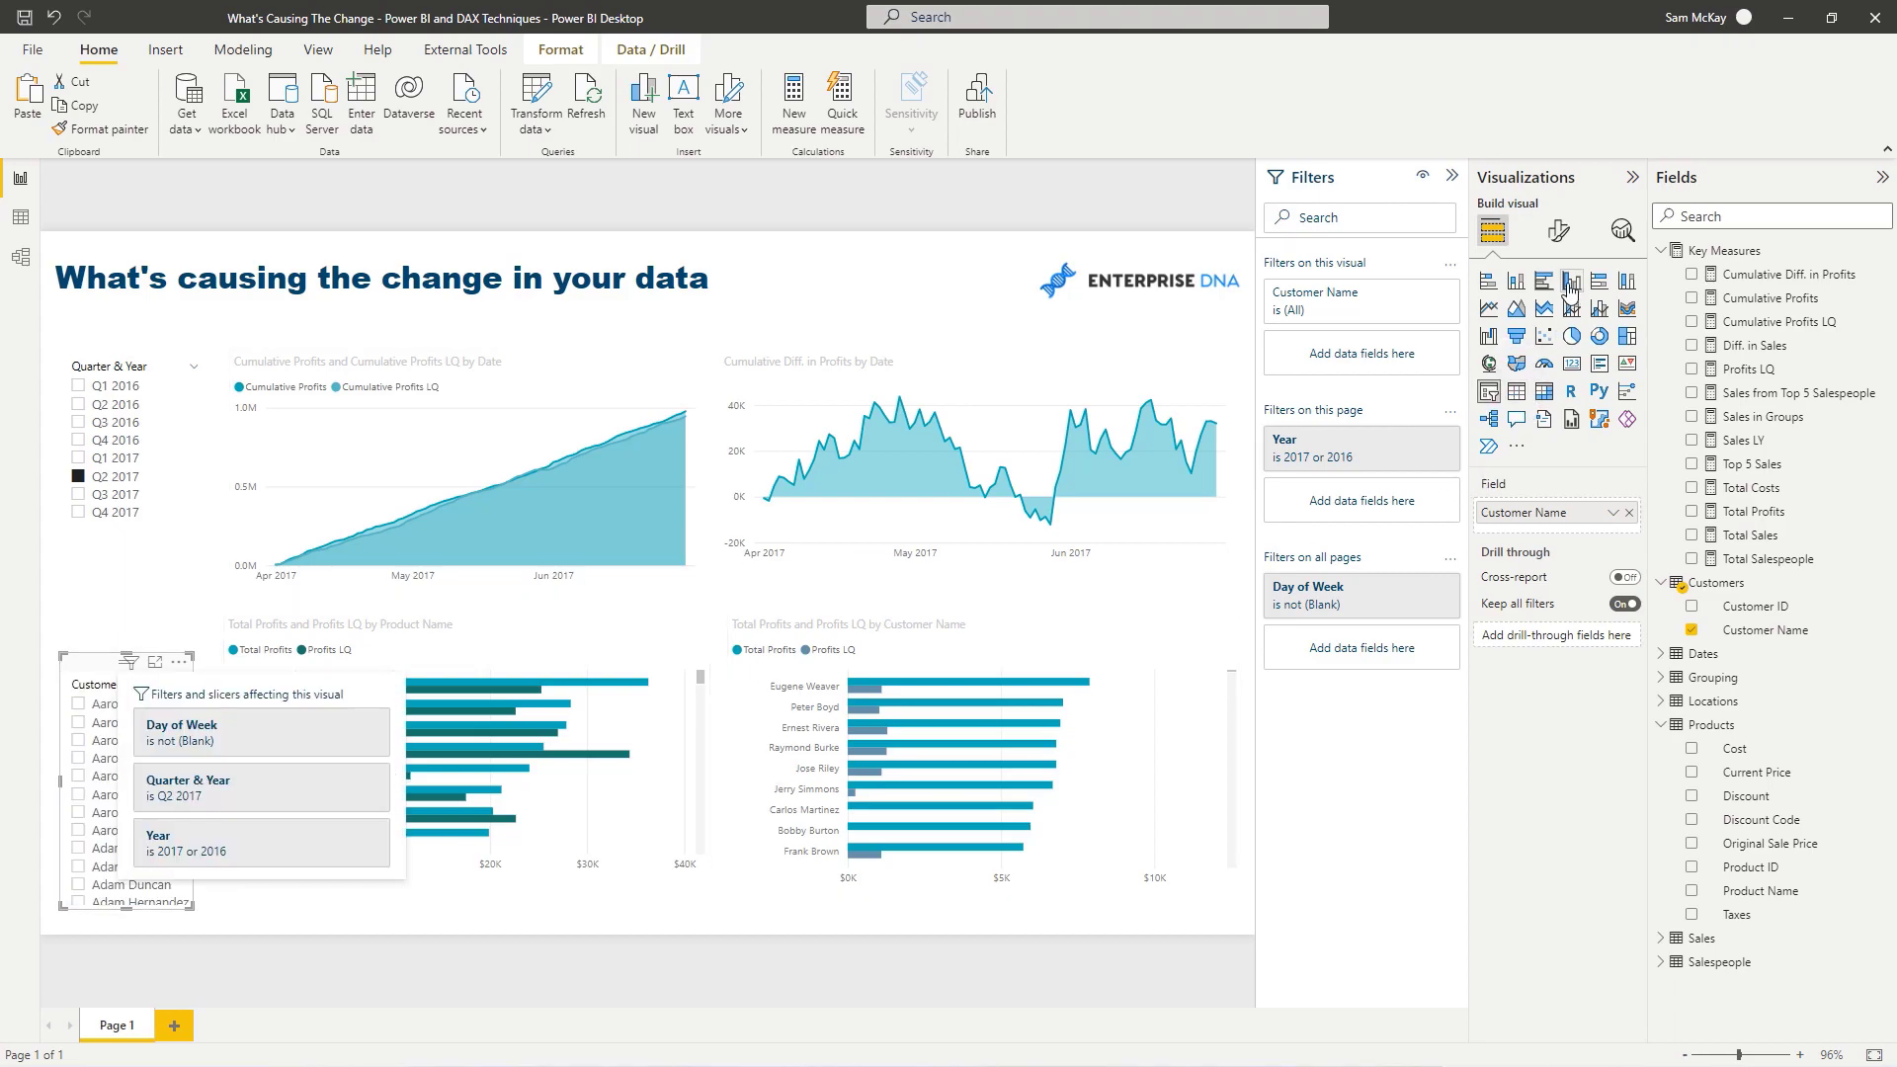
Step: Turn off Multi-select with CTRL in the Customer Name slicer's selection settings
{"action": "left_click", "coordinate": [1559, 231]}
{"action": "left_click", "coordinate": [1498, 320]}
{"action": "left_click", "coordinate": [1507, 407]}
{"action": "left_click", "coordinate": [1521, 506]}
{"action": "left_click", "coordinate": [1610, 563]}
Step: Try filtering the report by several customers in the Customer Name slicer and clear the selection
{"action": "left_click", "coordinate": [78, 758]}
{"action": "left_click", "coordinate": [78, 776]}
{"action": "left_click", "coordinate": [78, 794]}
{"action": "left_click", "coordinate": [78, 812]}
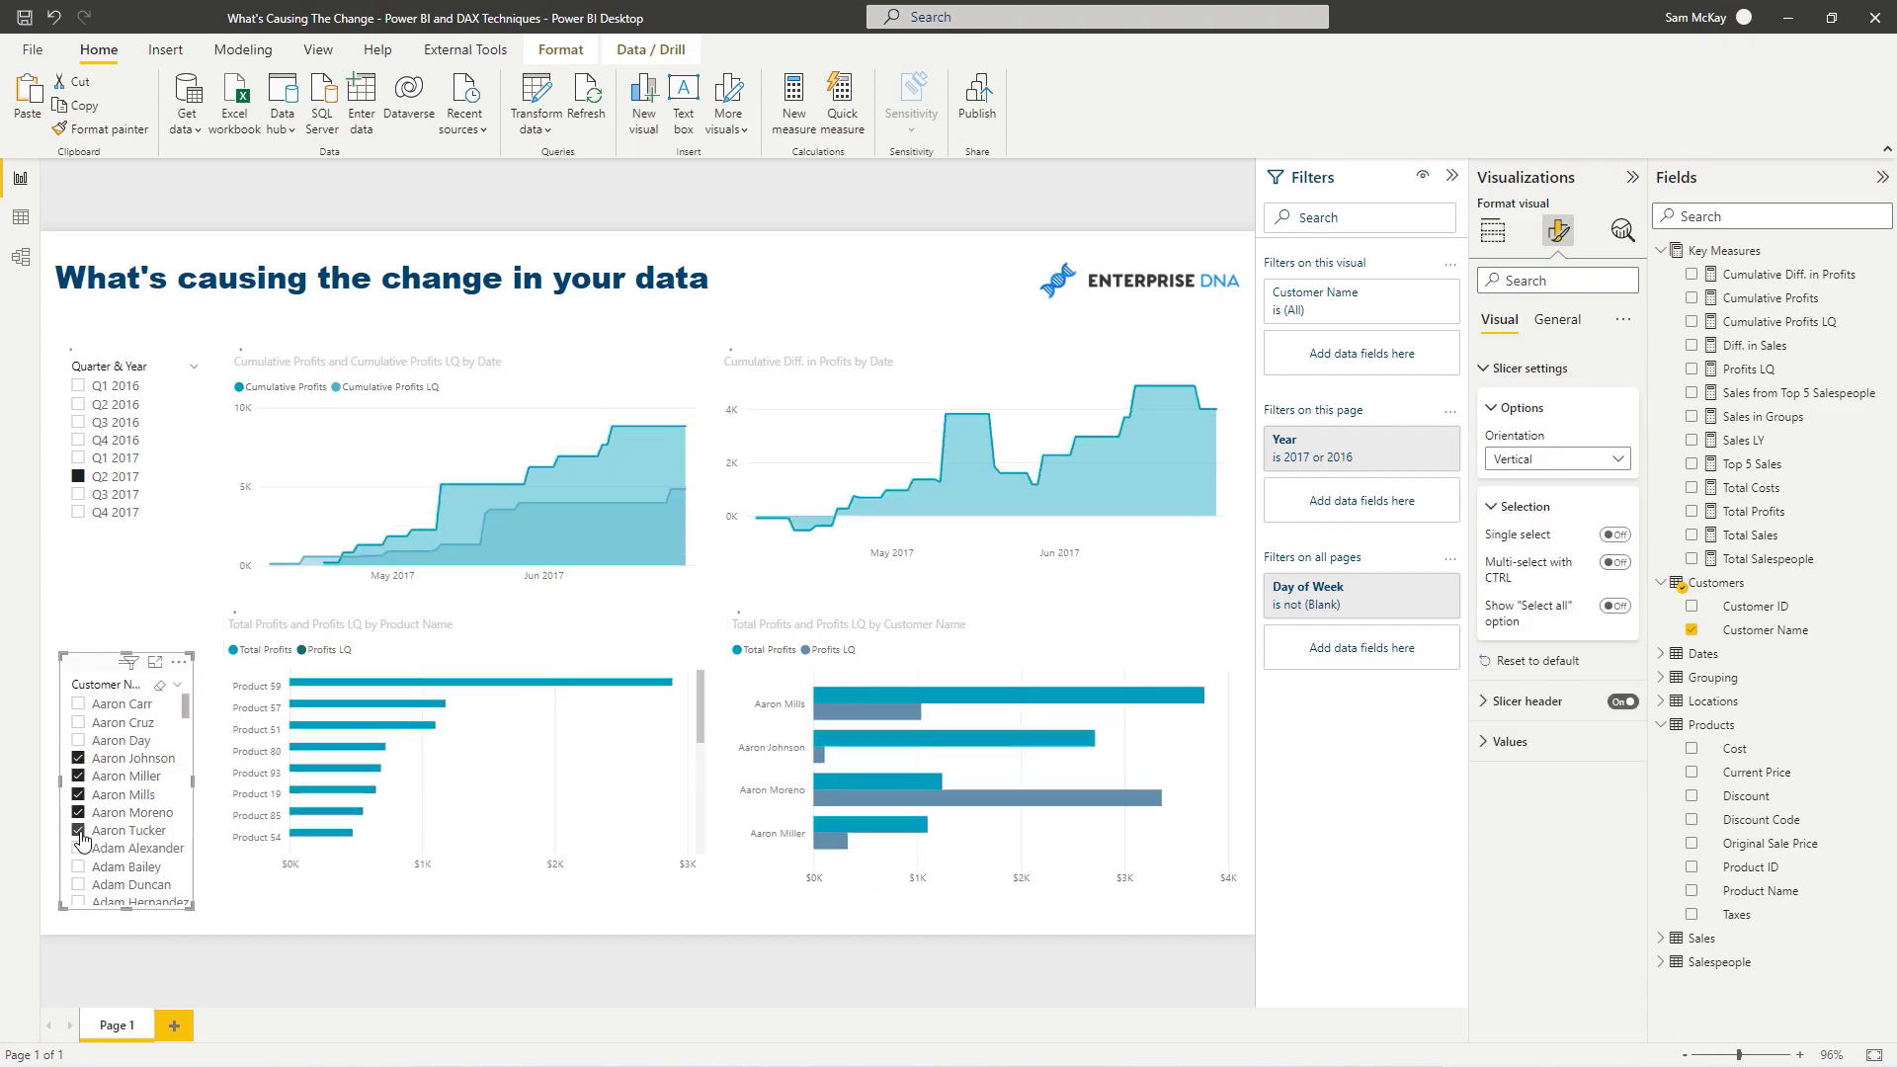
{"action": "left_click", "coordinate": [78, 830]}
{"action": "left_click", "coordinate": [78, 740]}
{"action": "scroll", "coordinate": [103, 790], "scroll_direction": "down", "scroll_amount": 4}
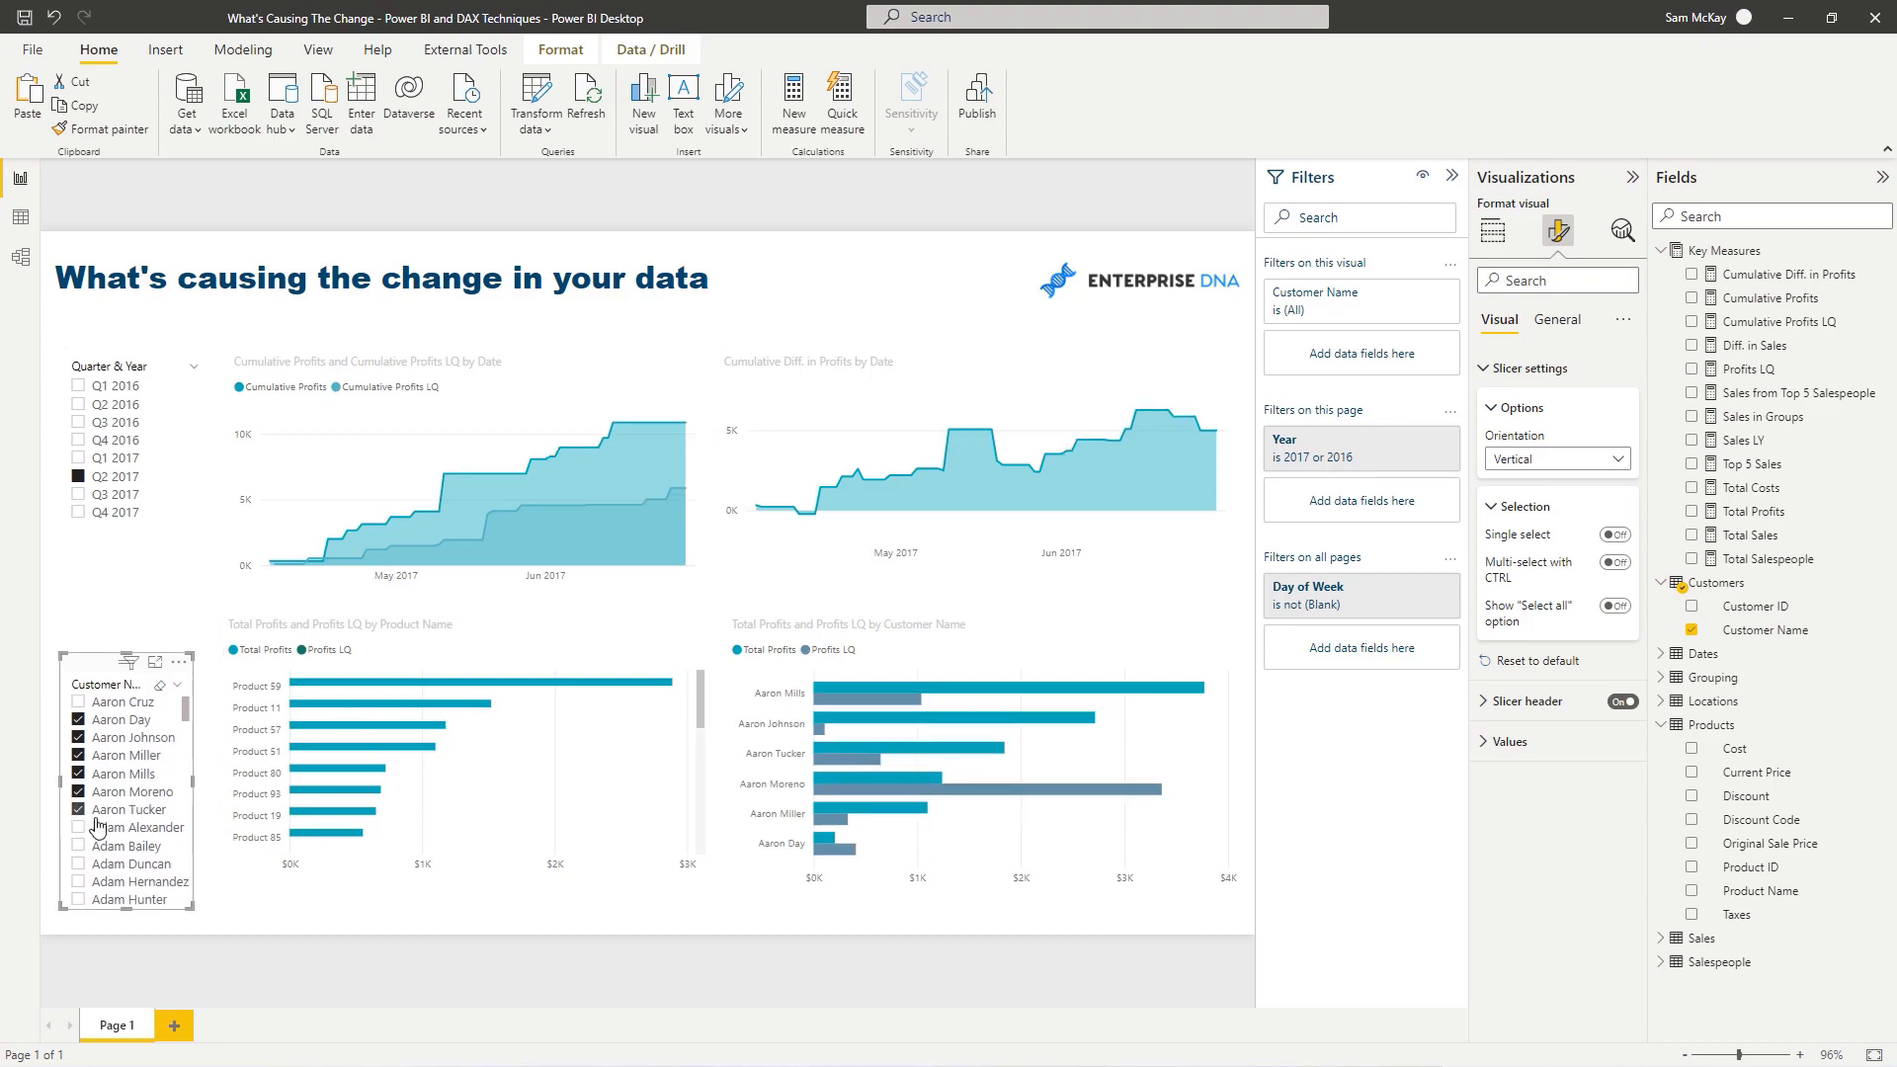
{"action": "left_click", "coordinate": [78, 788]}
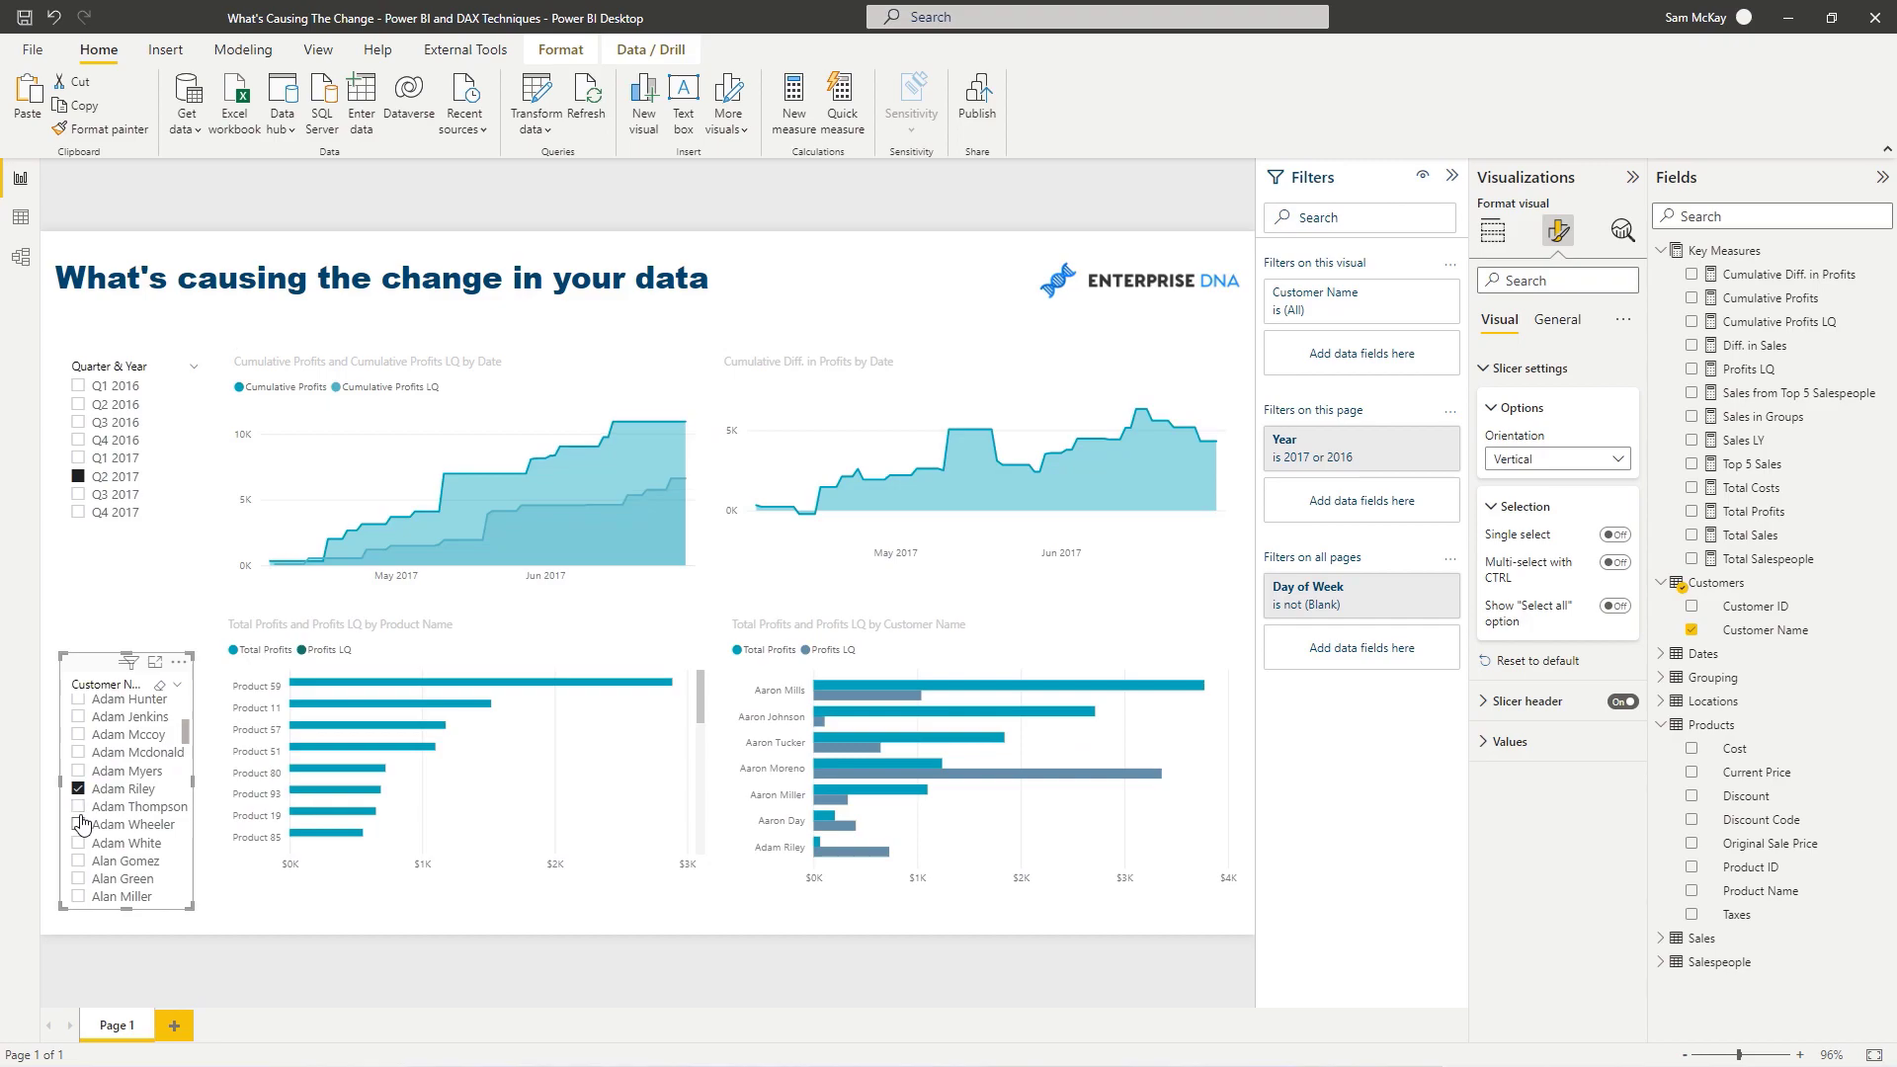
{"action": "left_click", "coordinate": [78, 824]}
{"action": "left_click", "coordinate": [79, 842]}
{"action": "left_click", "coordinate": [78, 896]}
{"action": "left_click", "coordinate": [76, 863]}
{"action": "scroll", "coordinate": [88, 759], "scroll_direction": "up", "scroll_amount": 5}
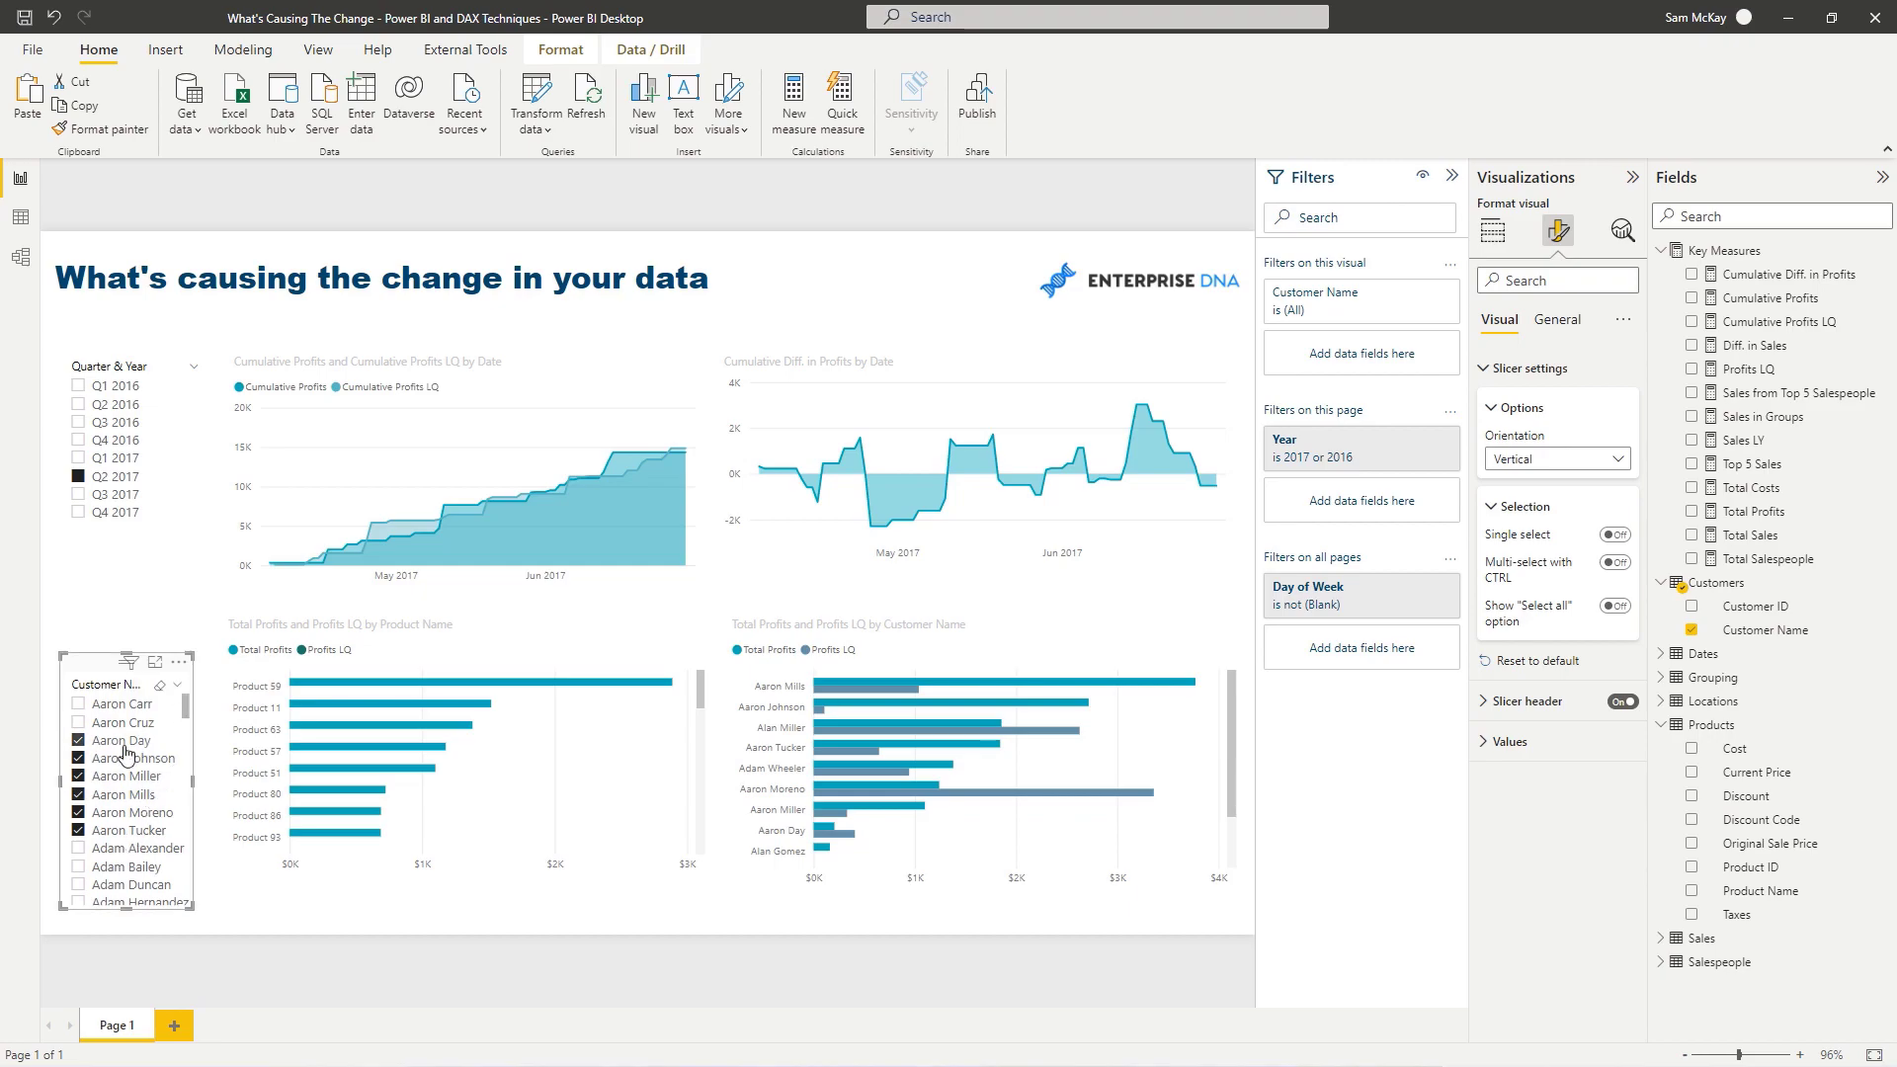
{"action": "left_click", "coordinate": [162, 687]}
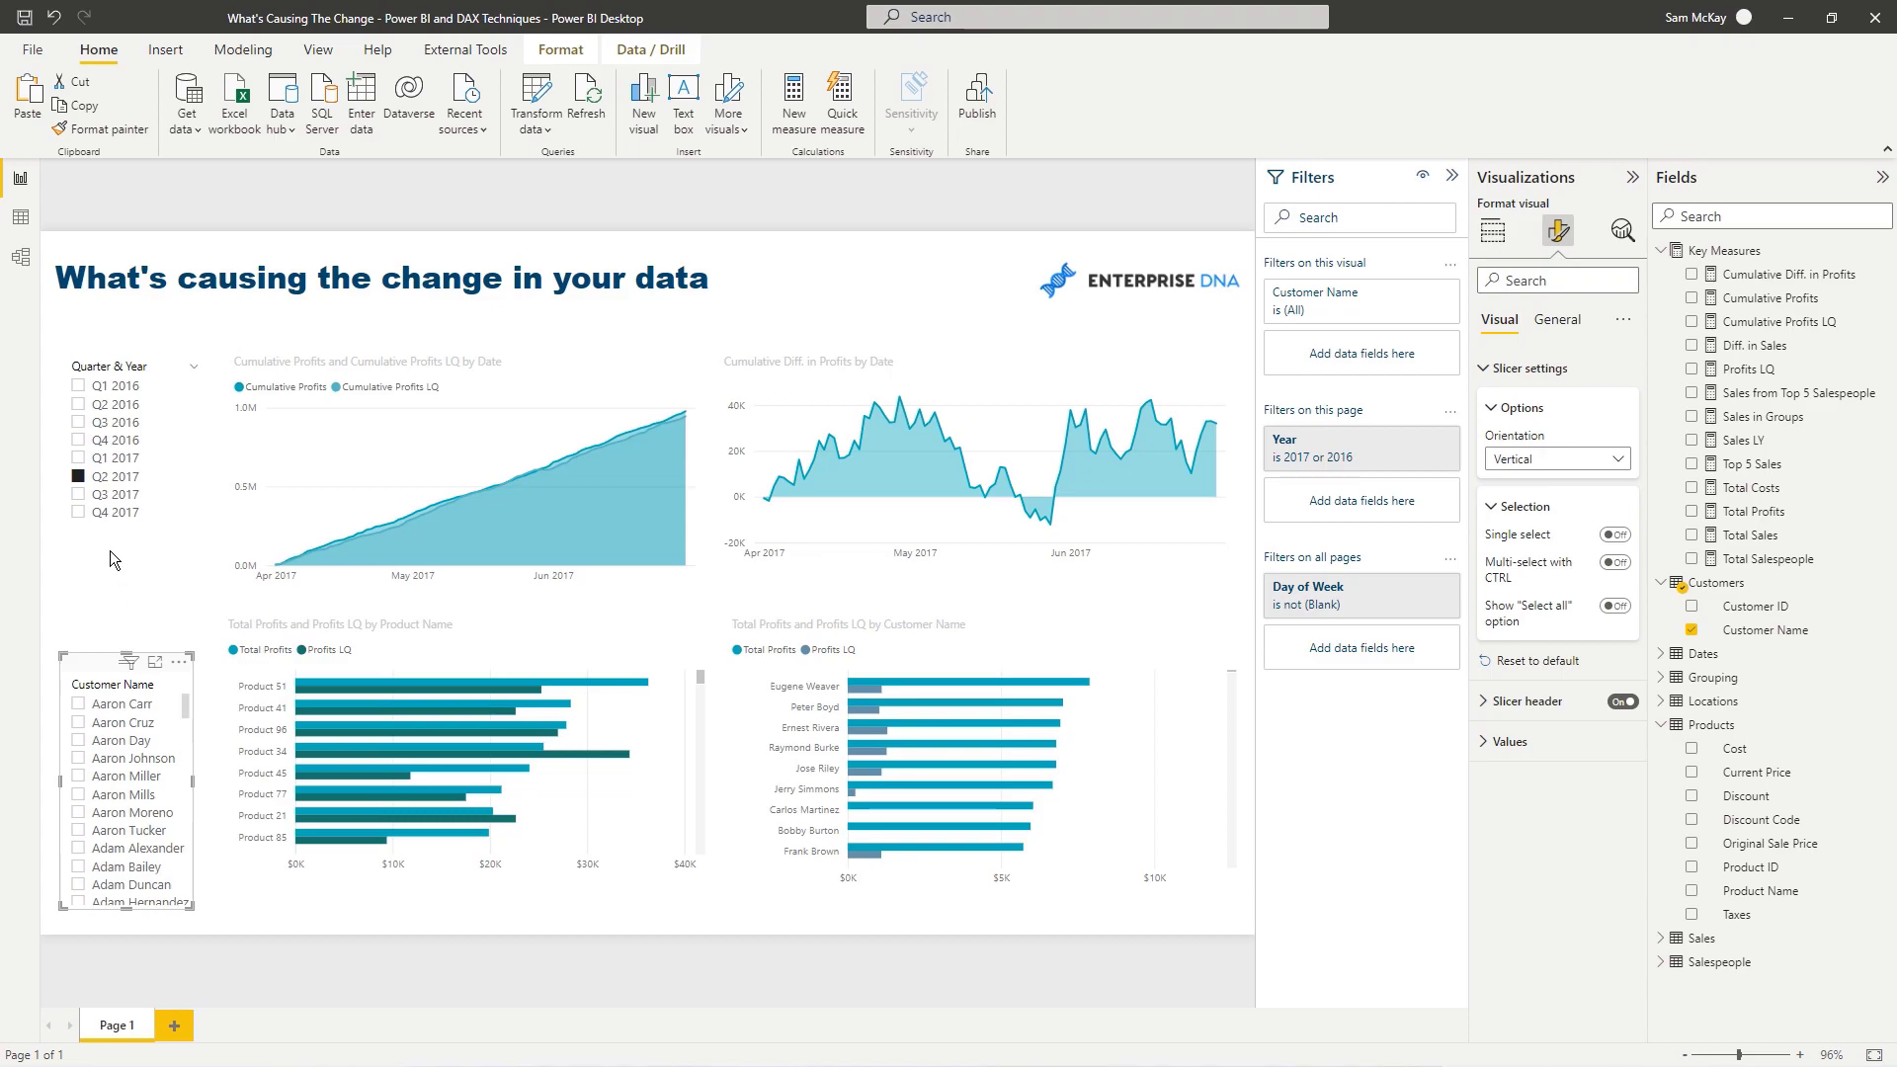
Step: Shorten the Quarter & Year slicer to free space beneath it
{"action": "left_click_drag", "start_coordinate": [124, 534], "coordinate": [132, 502]}
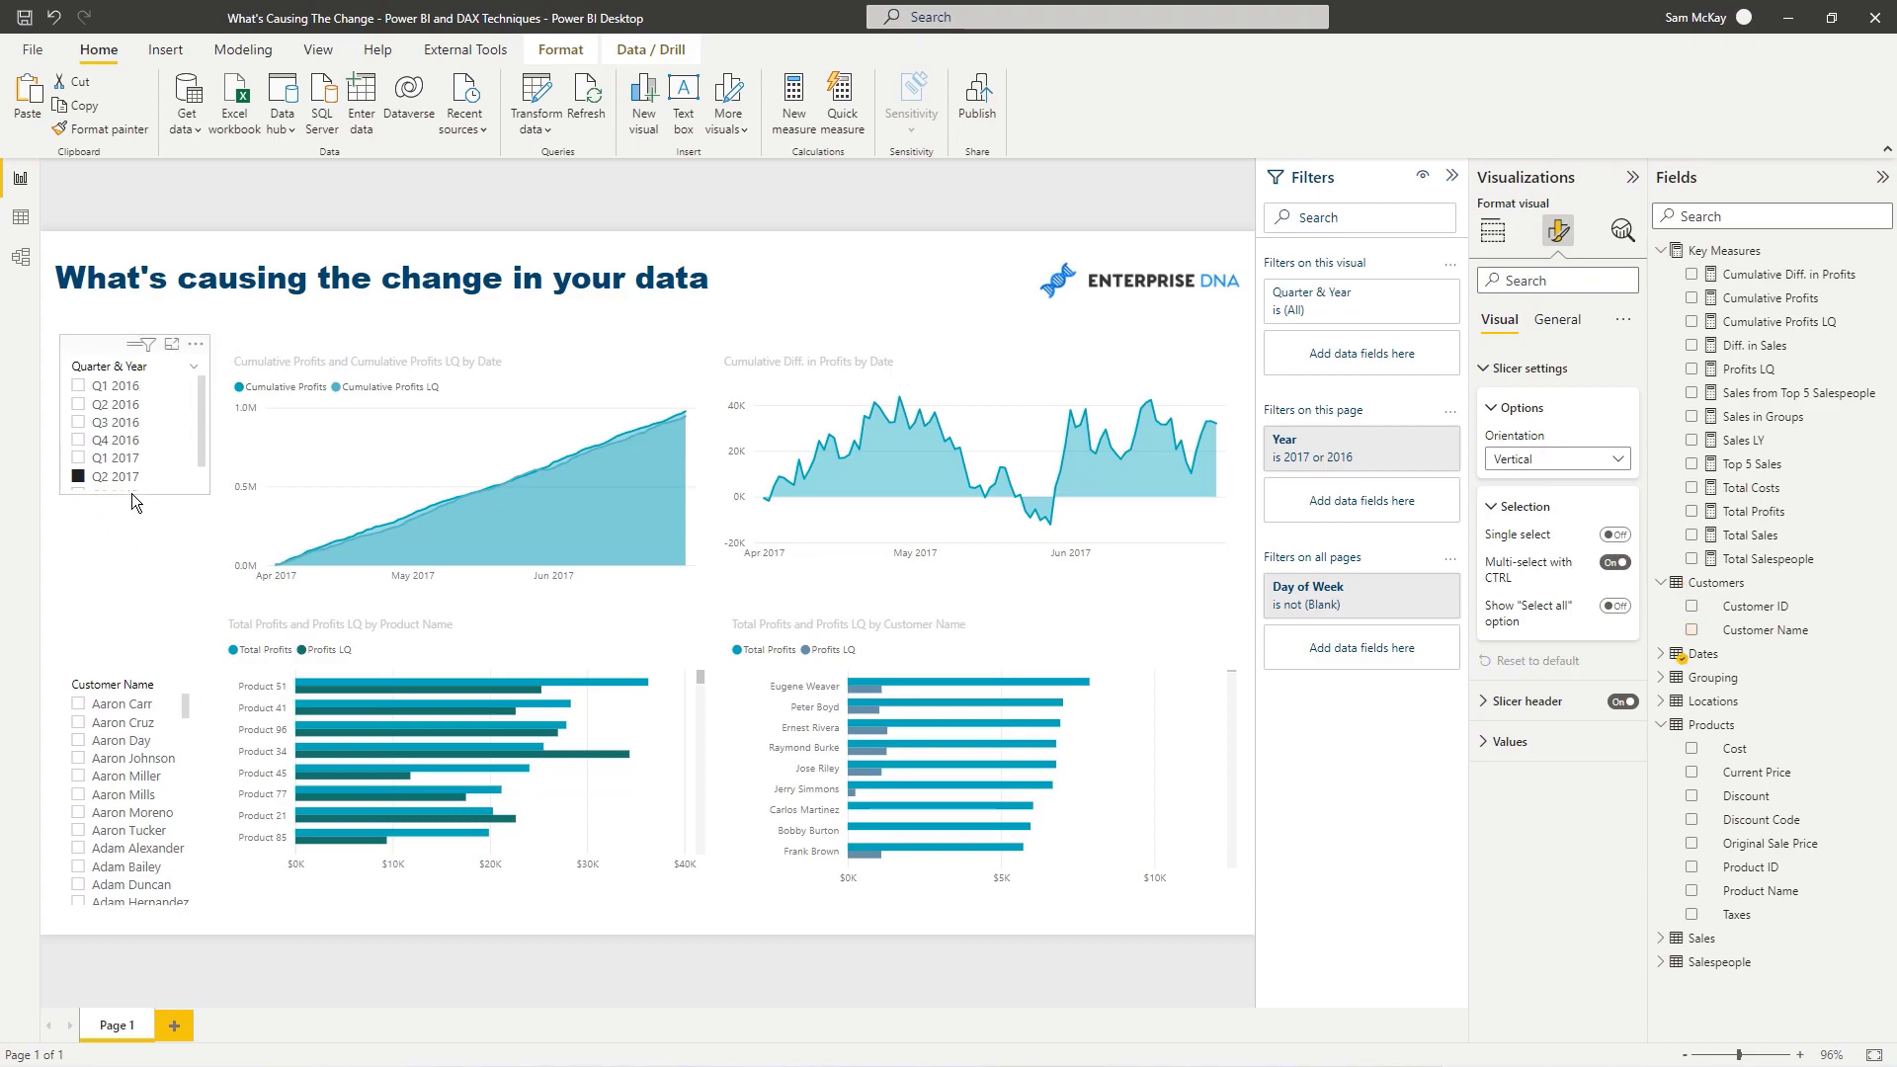
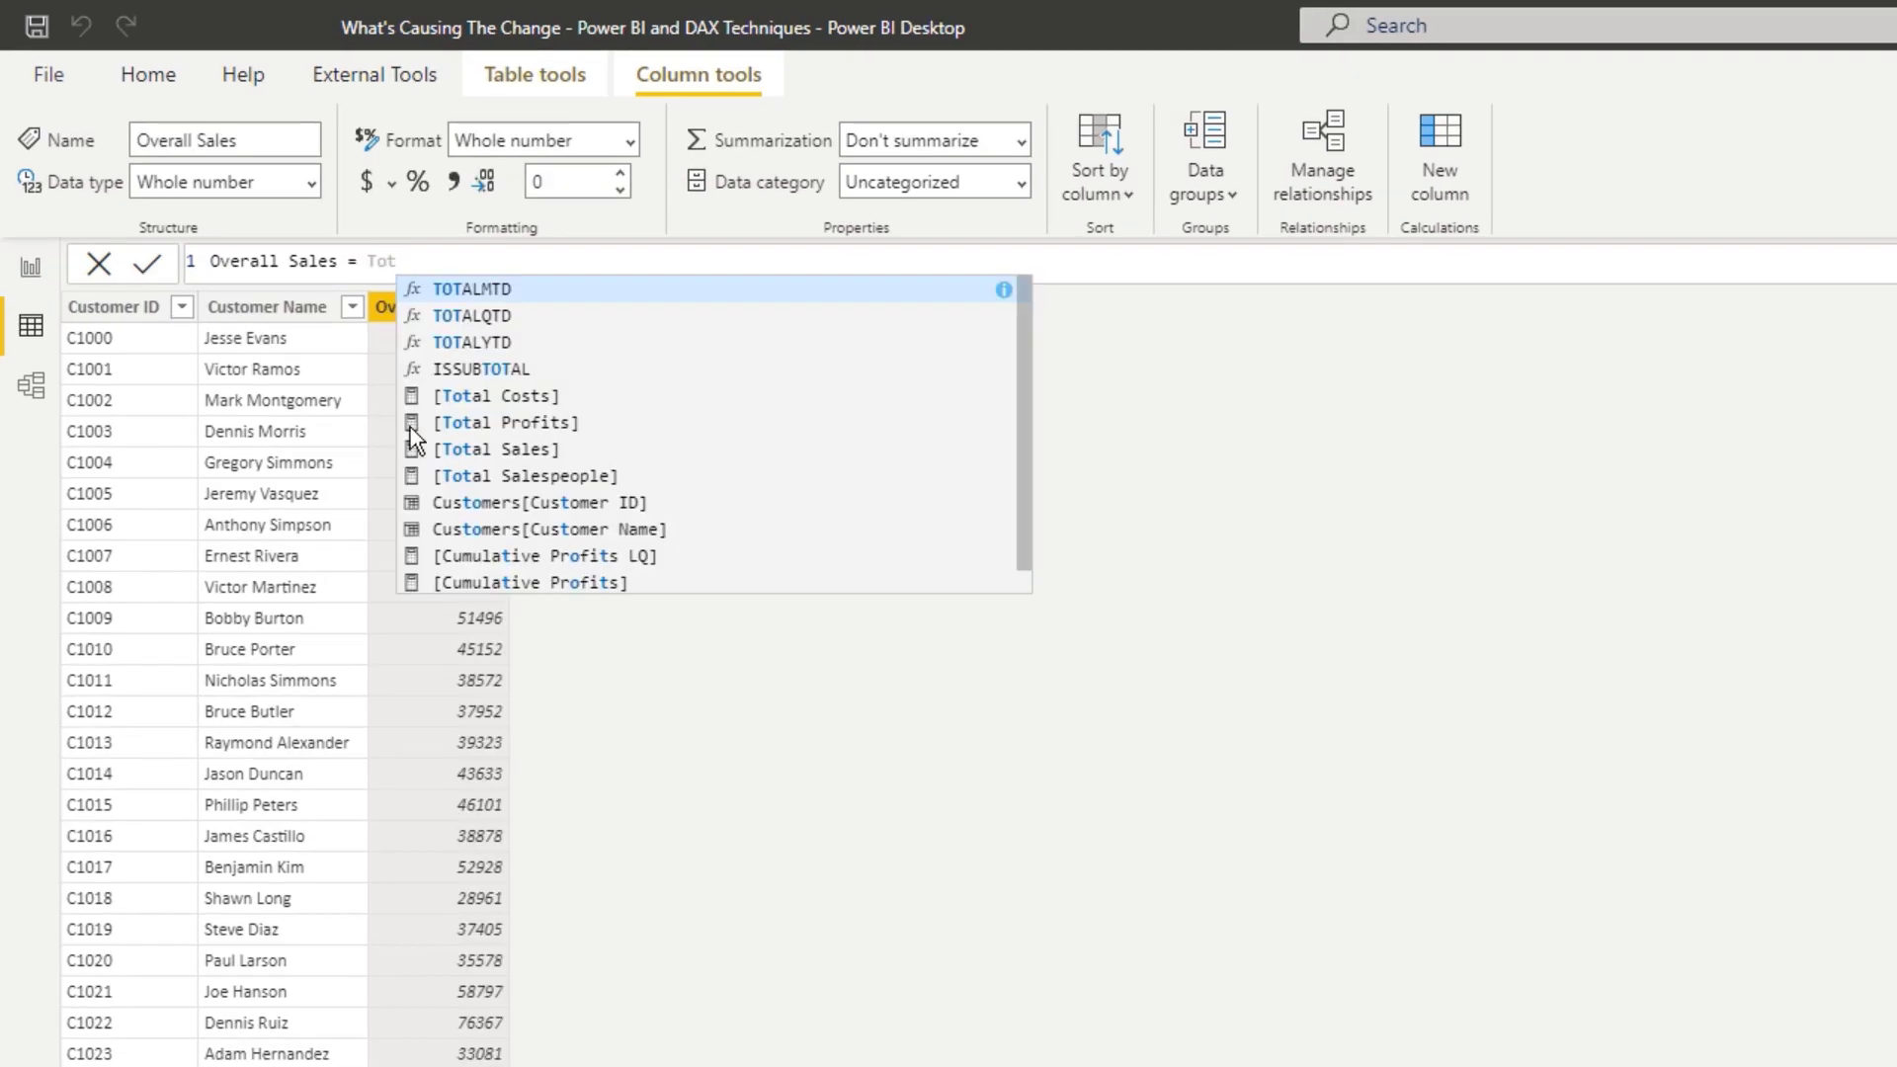
Step: Complete the Overall Sales column formula with the [Total Sales] measure and sort the column in descending order
{"action": "key", "text": "Tab"}
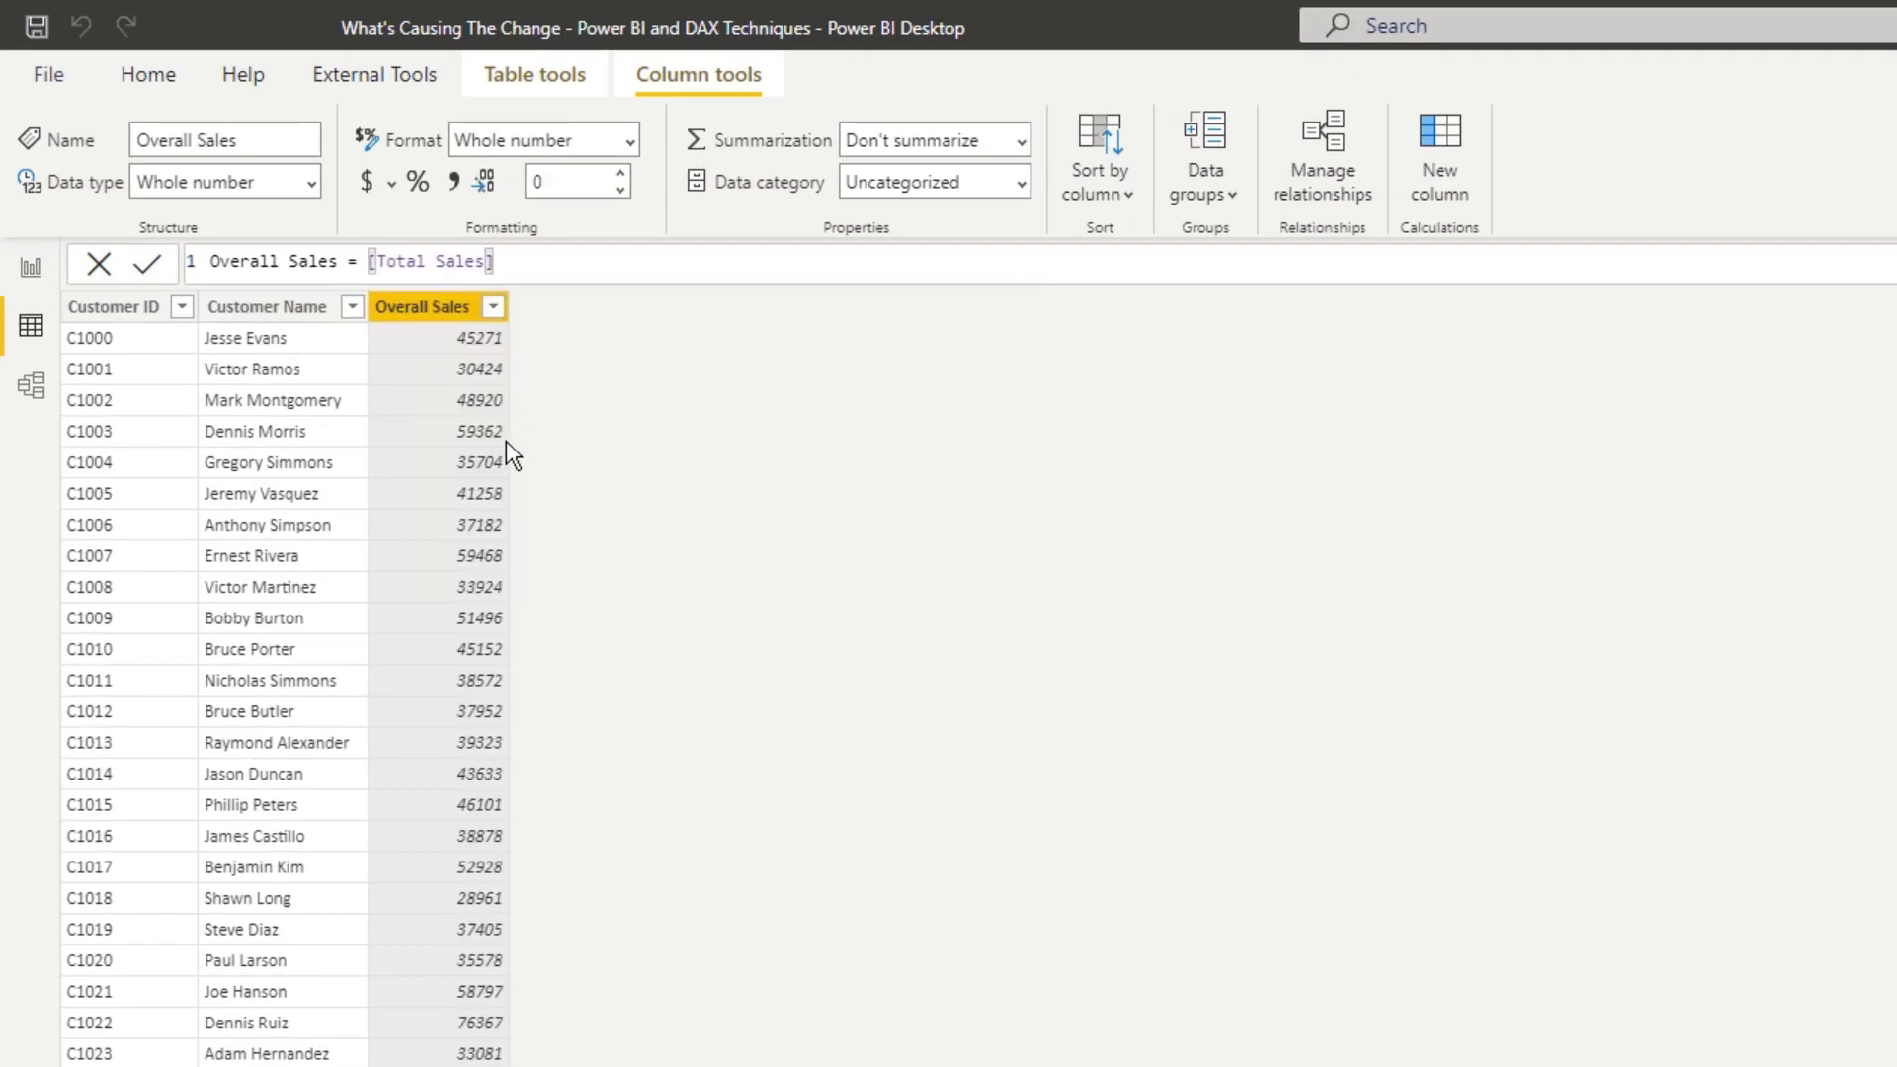
{"action": "left_click", "coordinate": [492, 306]}
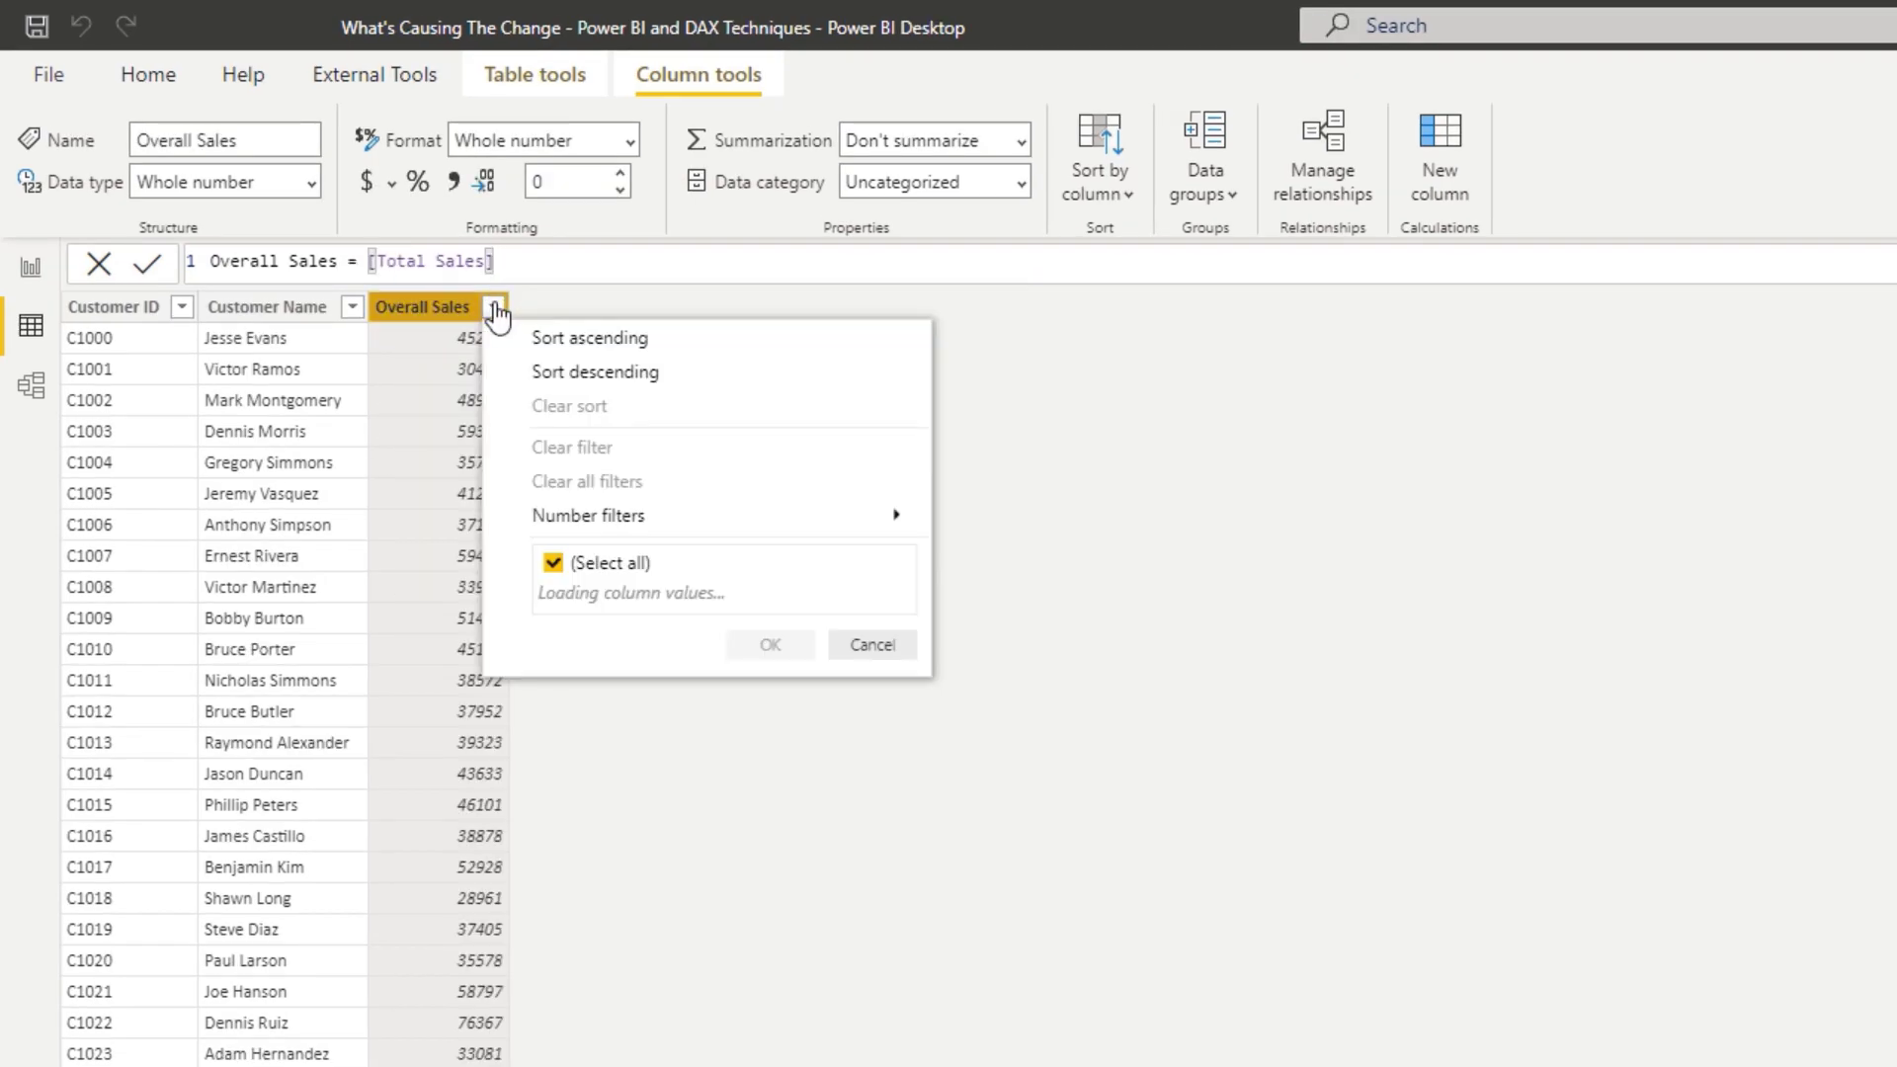
{"action": "left_click", "coordinate": [559, 375]}
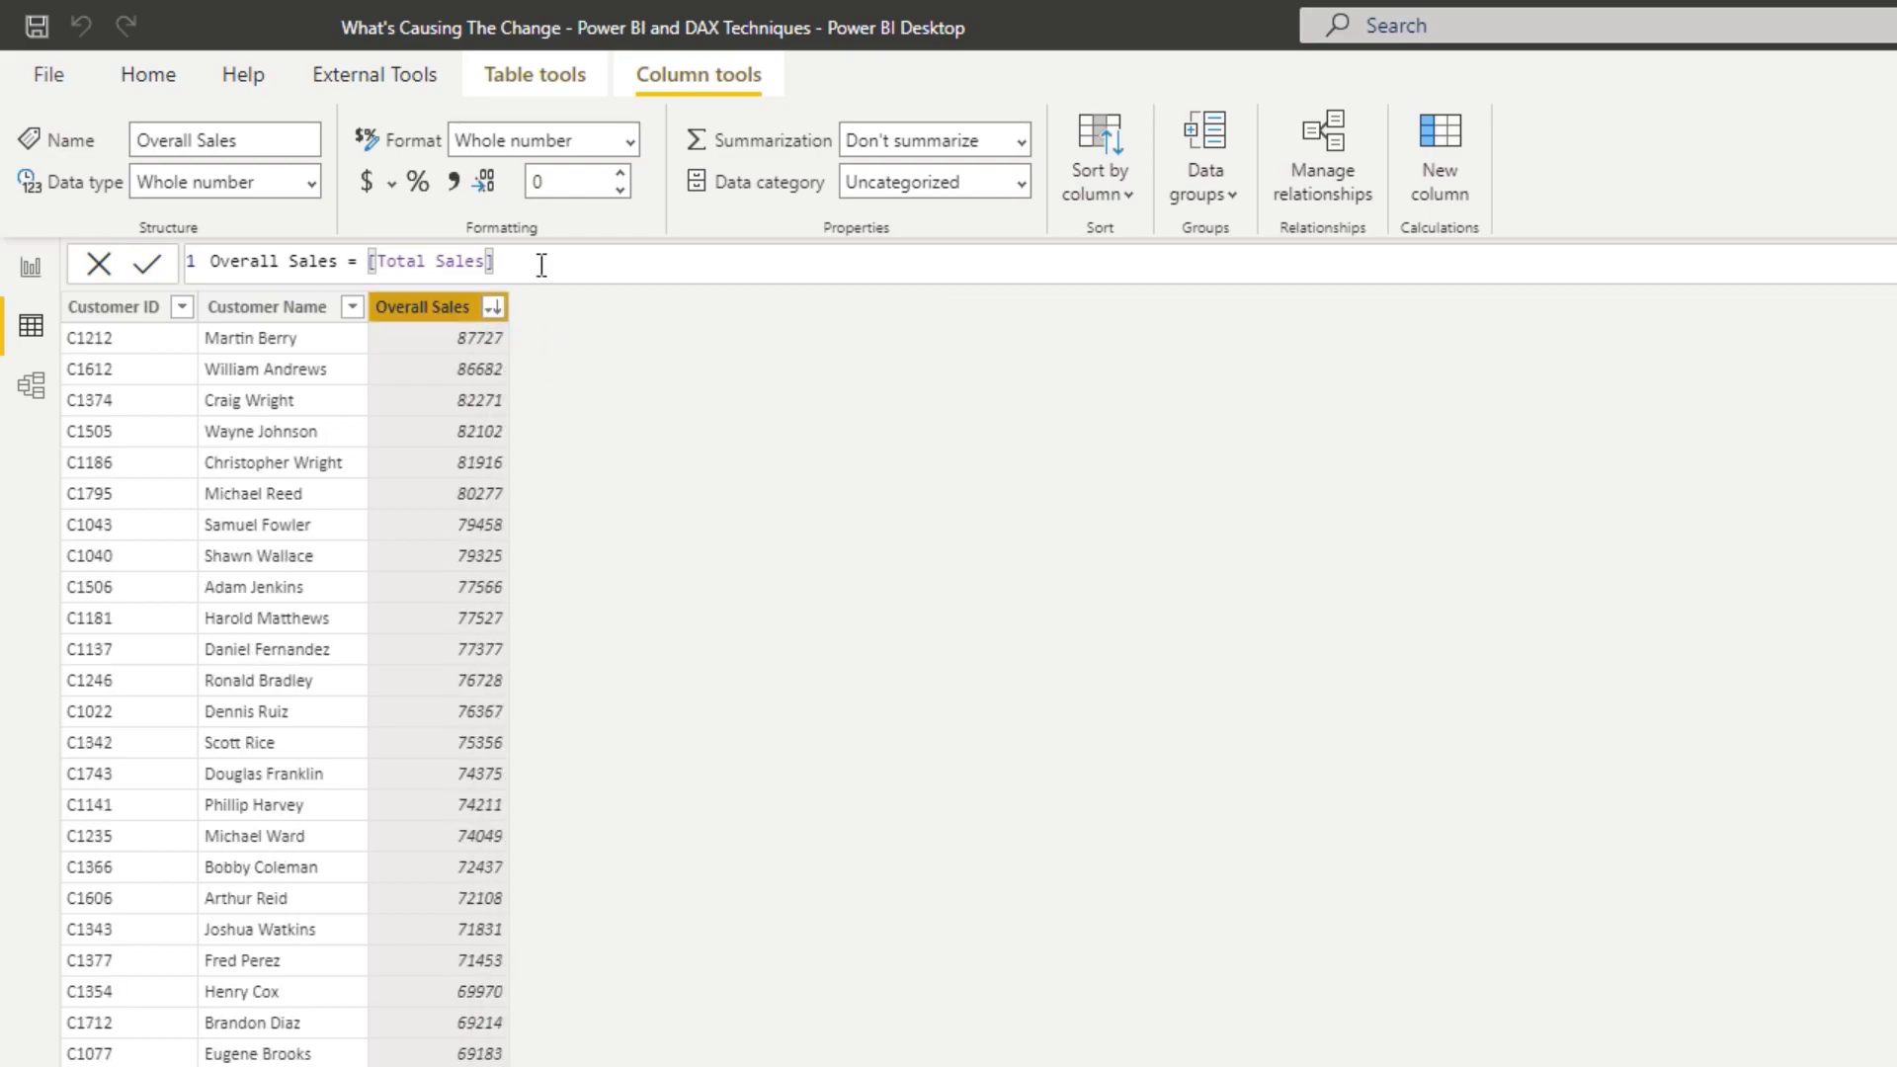
Step: Add a calculated column named Sales Group to the Customers table and begin its formula with SWITCH( TRUE(),
{"action": "left_click", "coordinate": [1435, 158]}
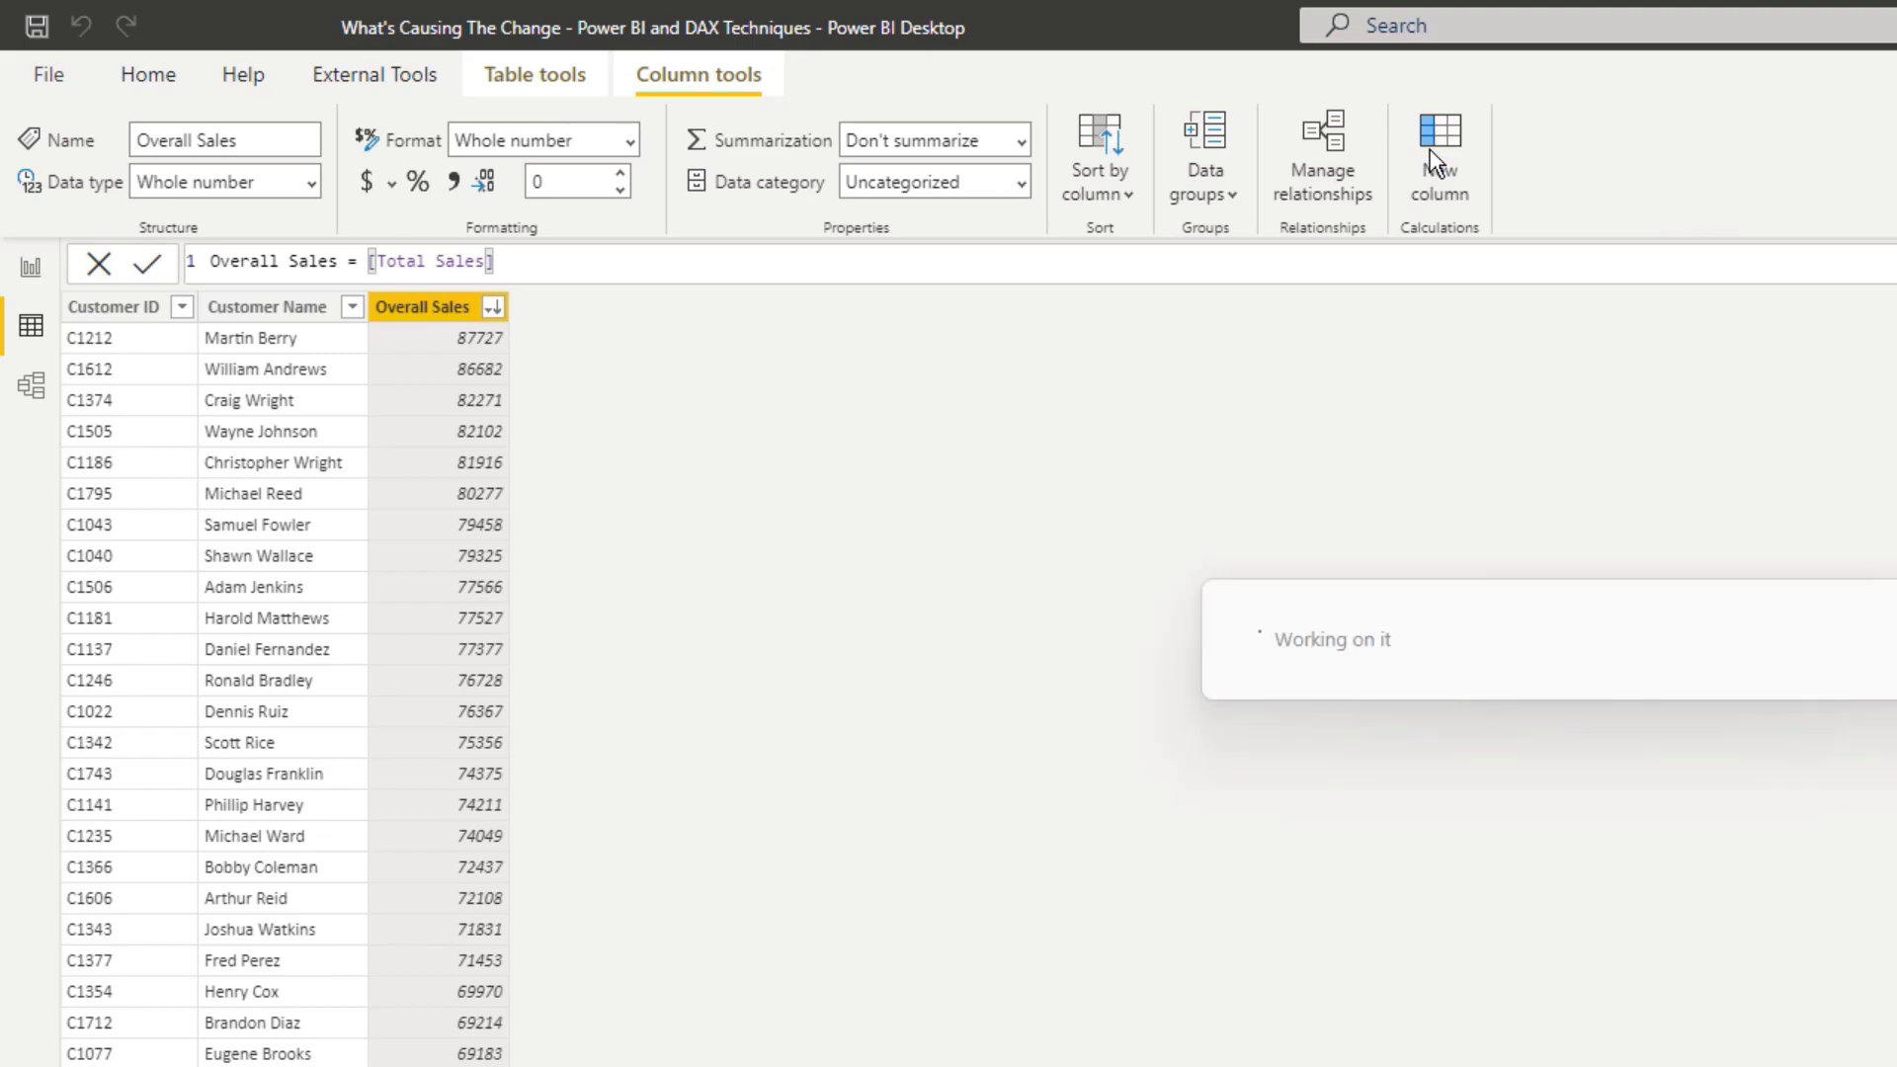
{"action": "type", "text": "S"}
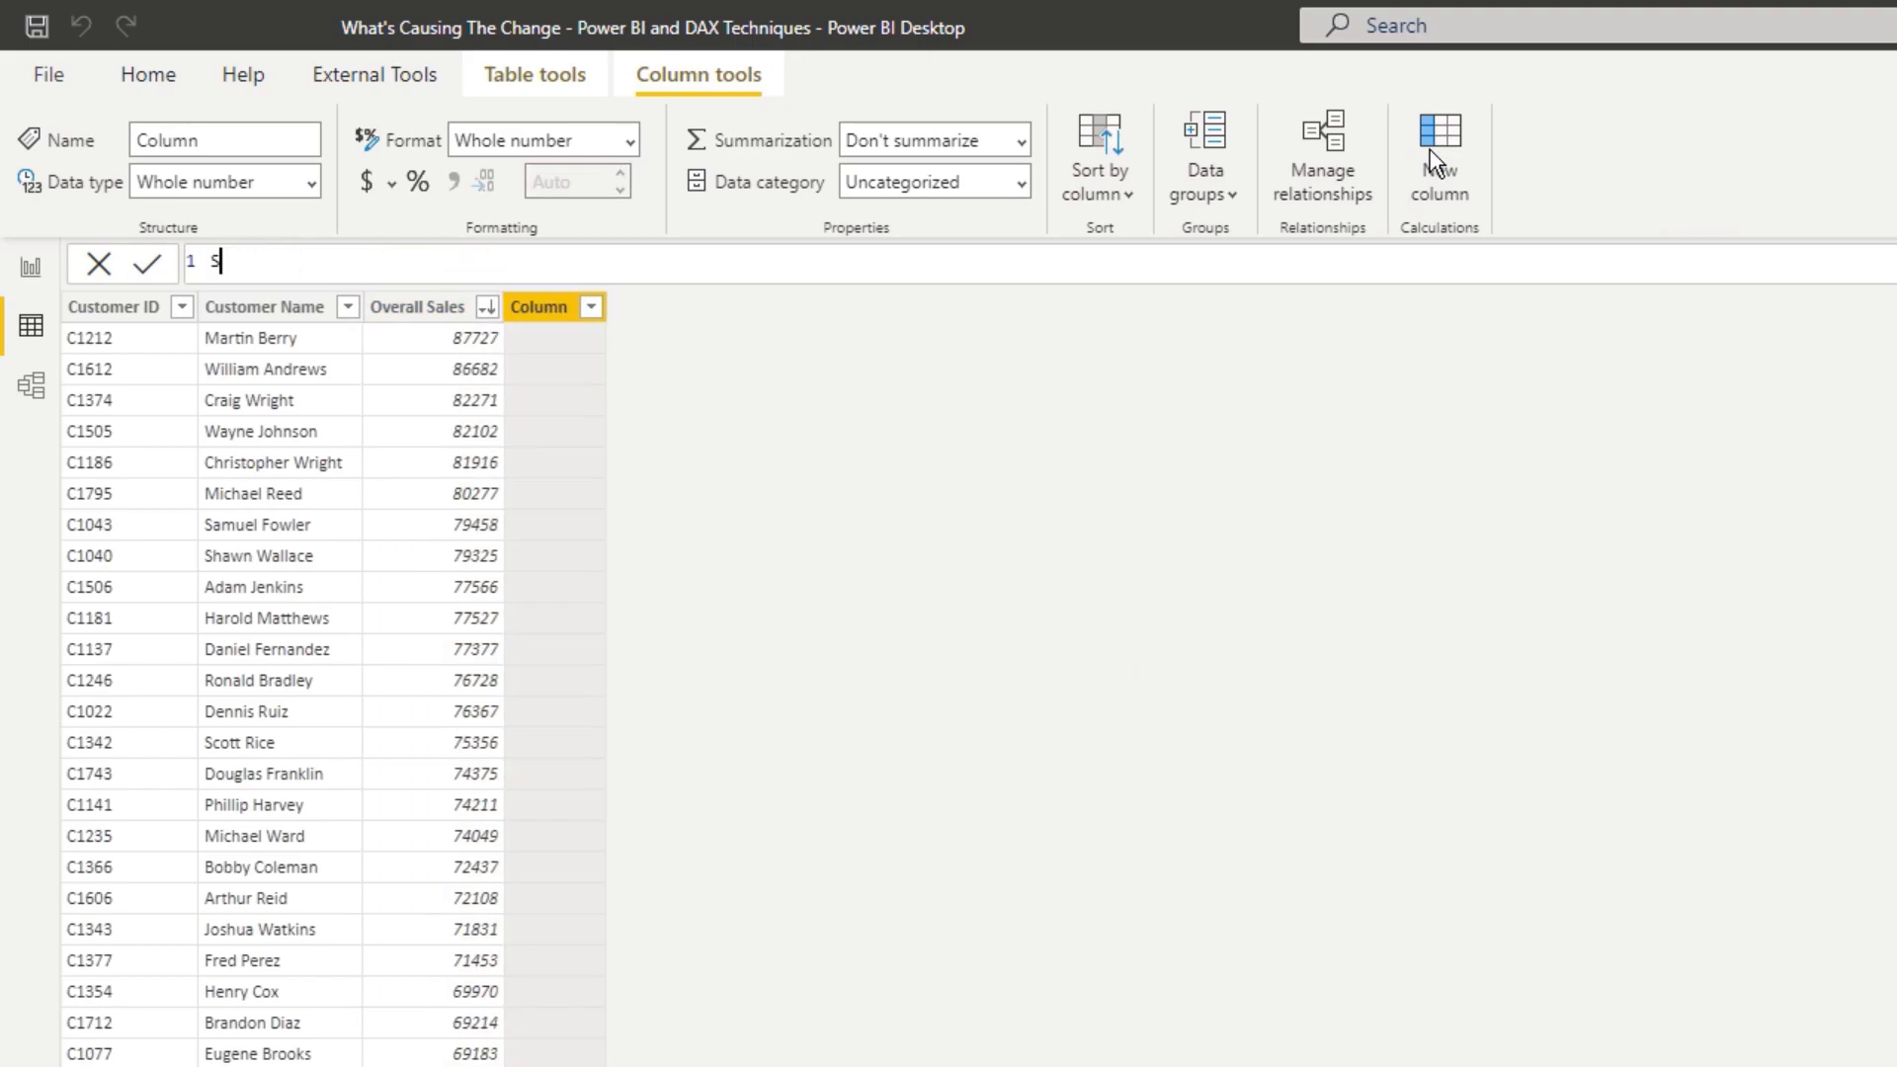
{"action": "type", "text": "ales Group ="}
{"action": "key", "text": "shift+Return"}
{"action": "type", "text": "SW"}
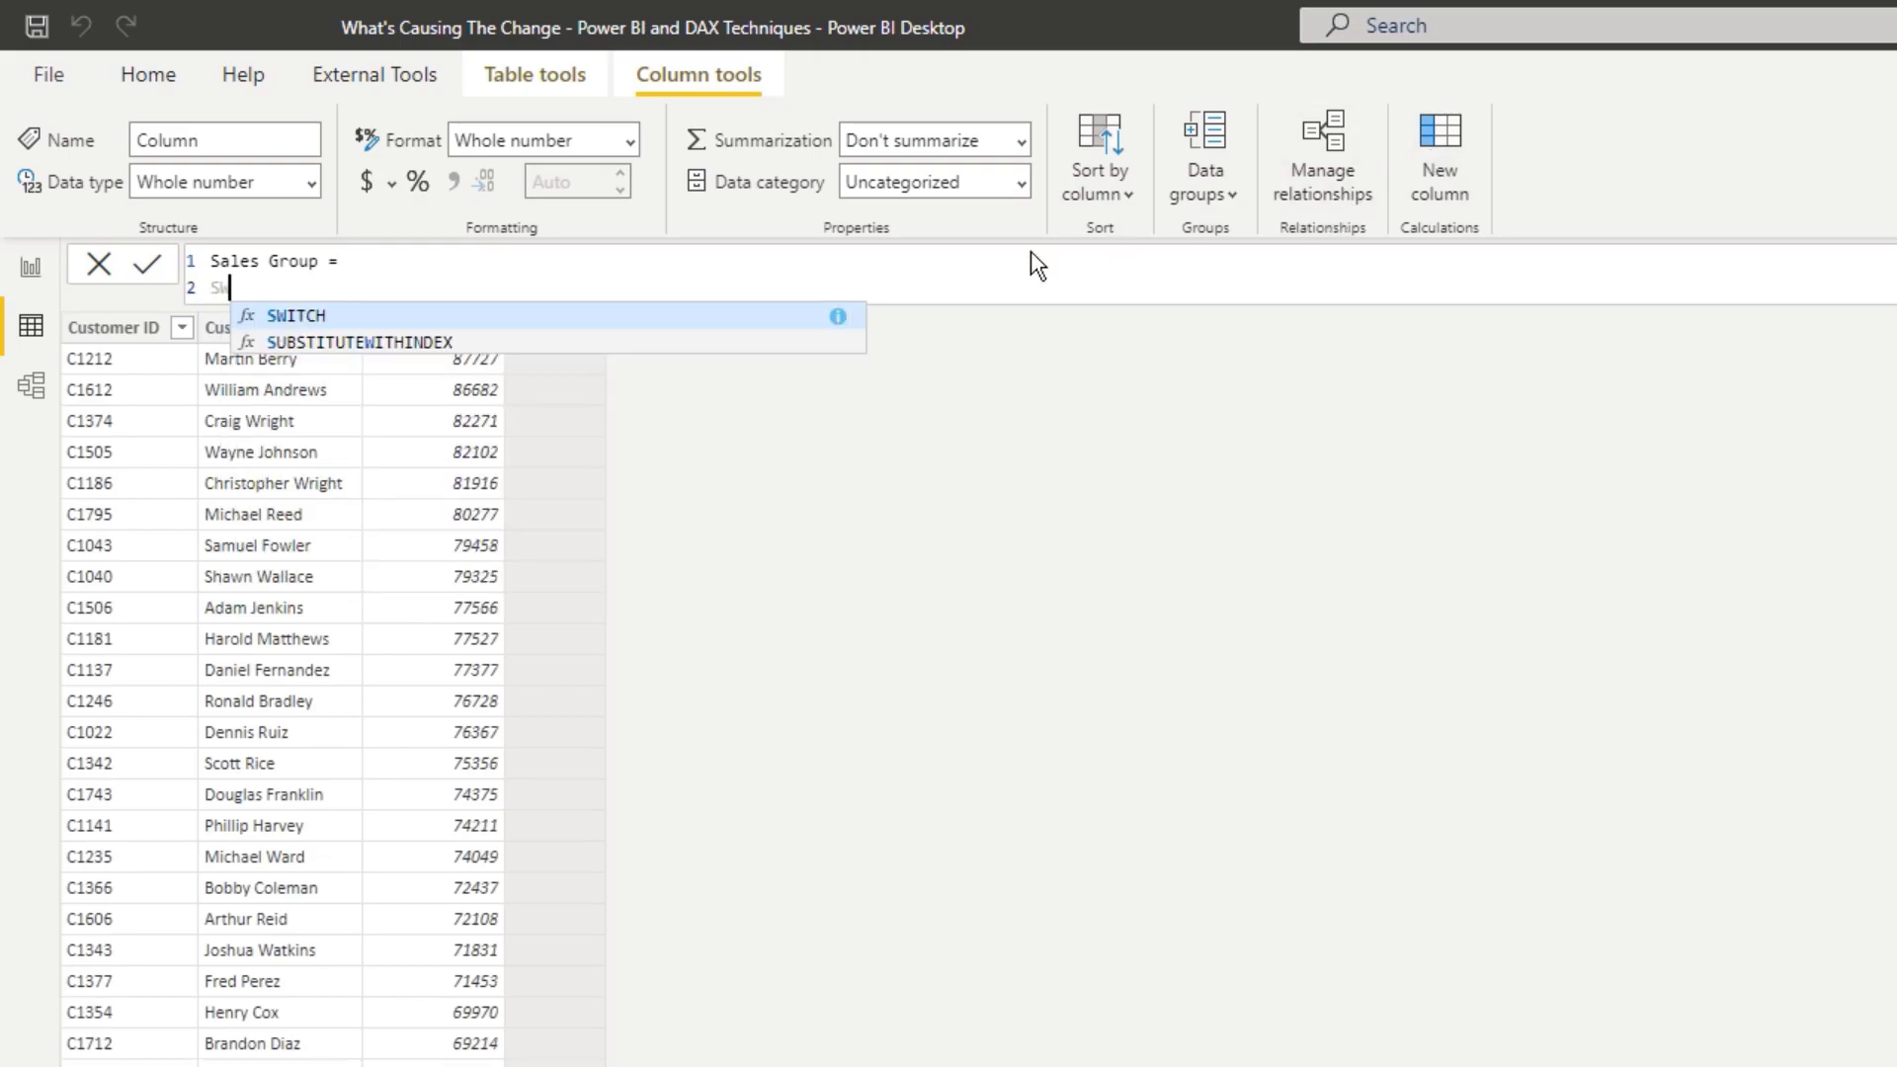
{"action": "key", "text": "Tab"}
{"action": "type", "text": "TRUE"}
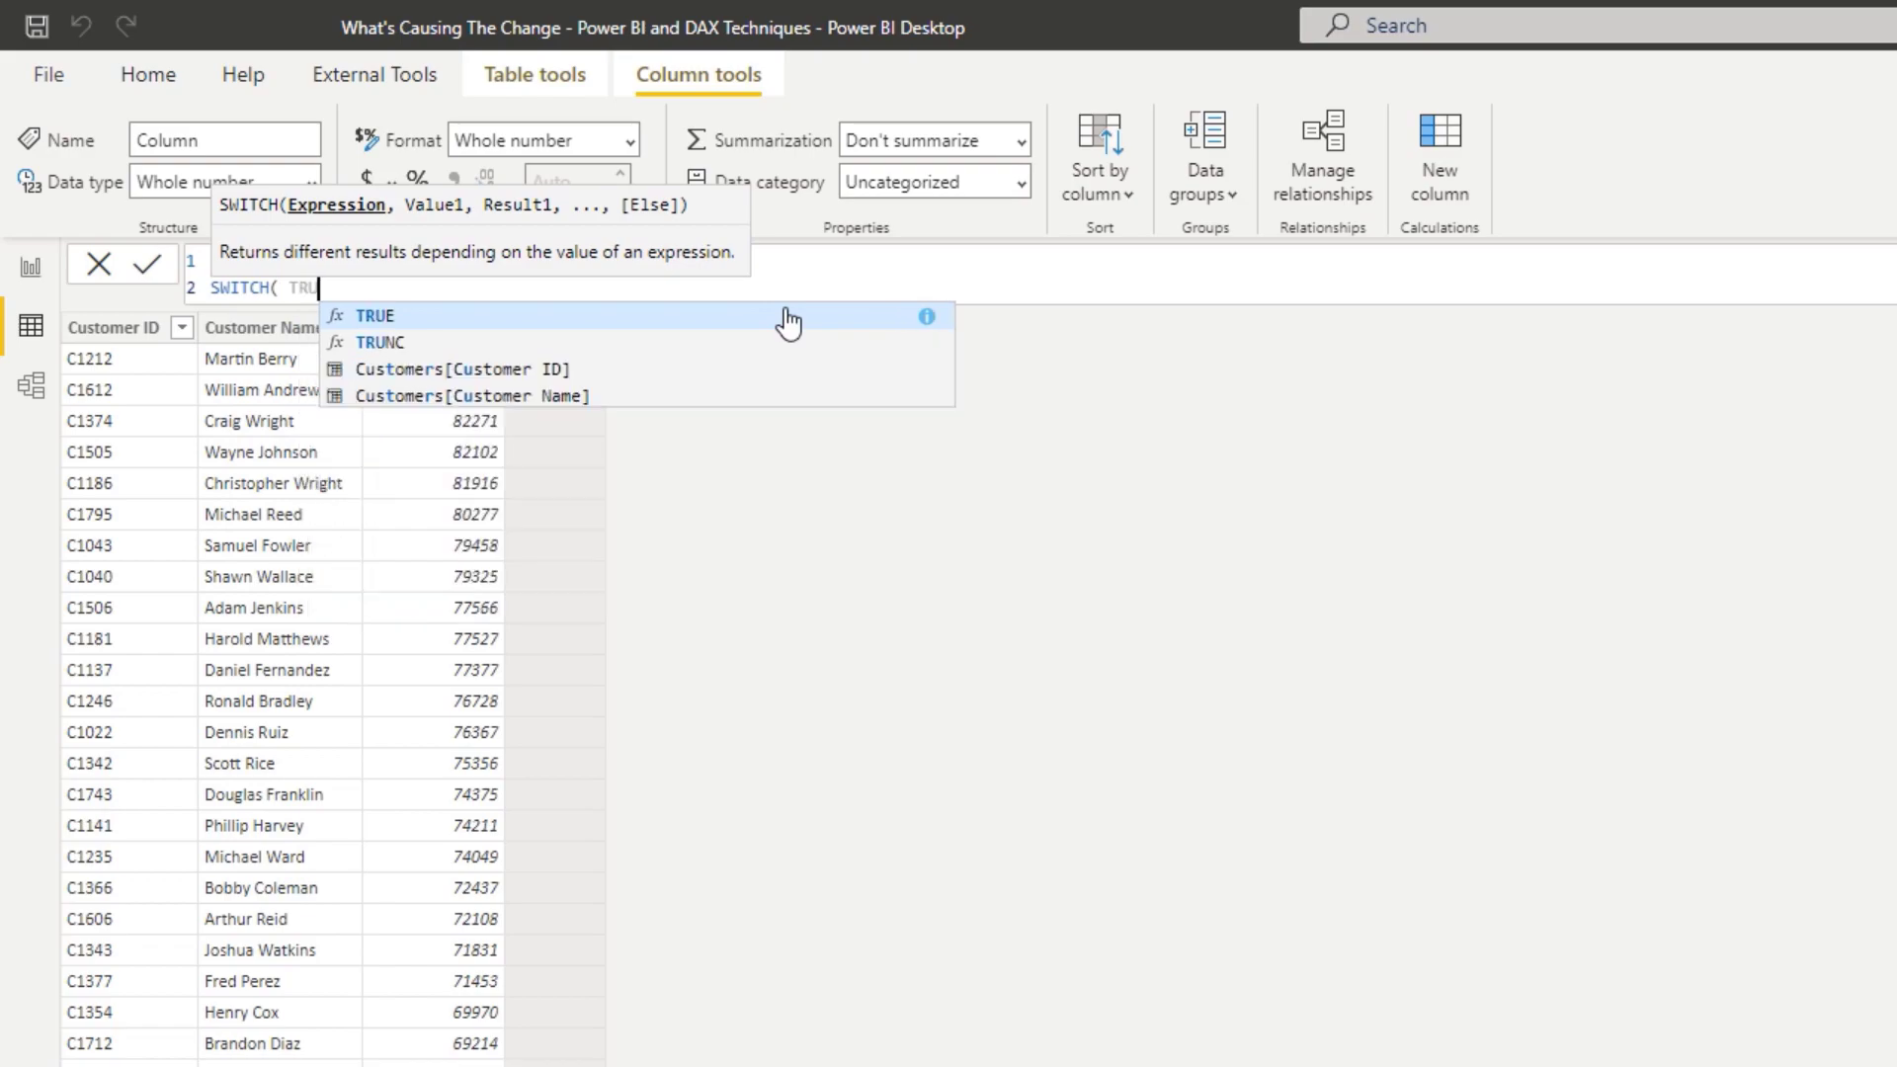
{"action": "key", "text": "Tab"}
{"action": "type", "text": ","}
{"action": "key", "text": "shift+Return"}
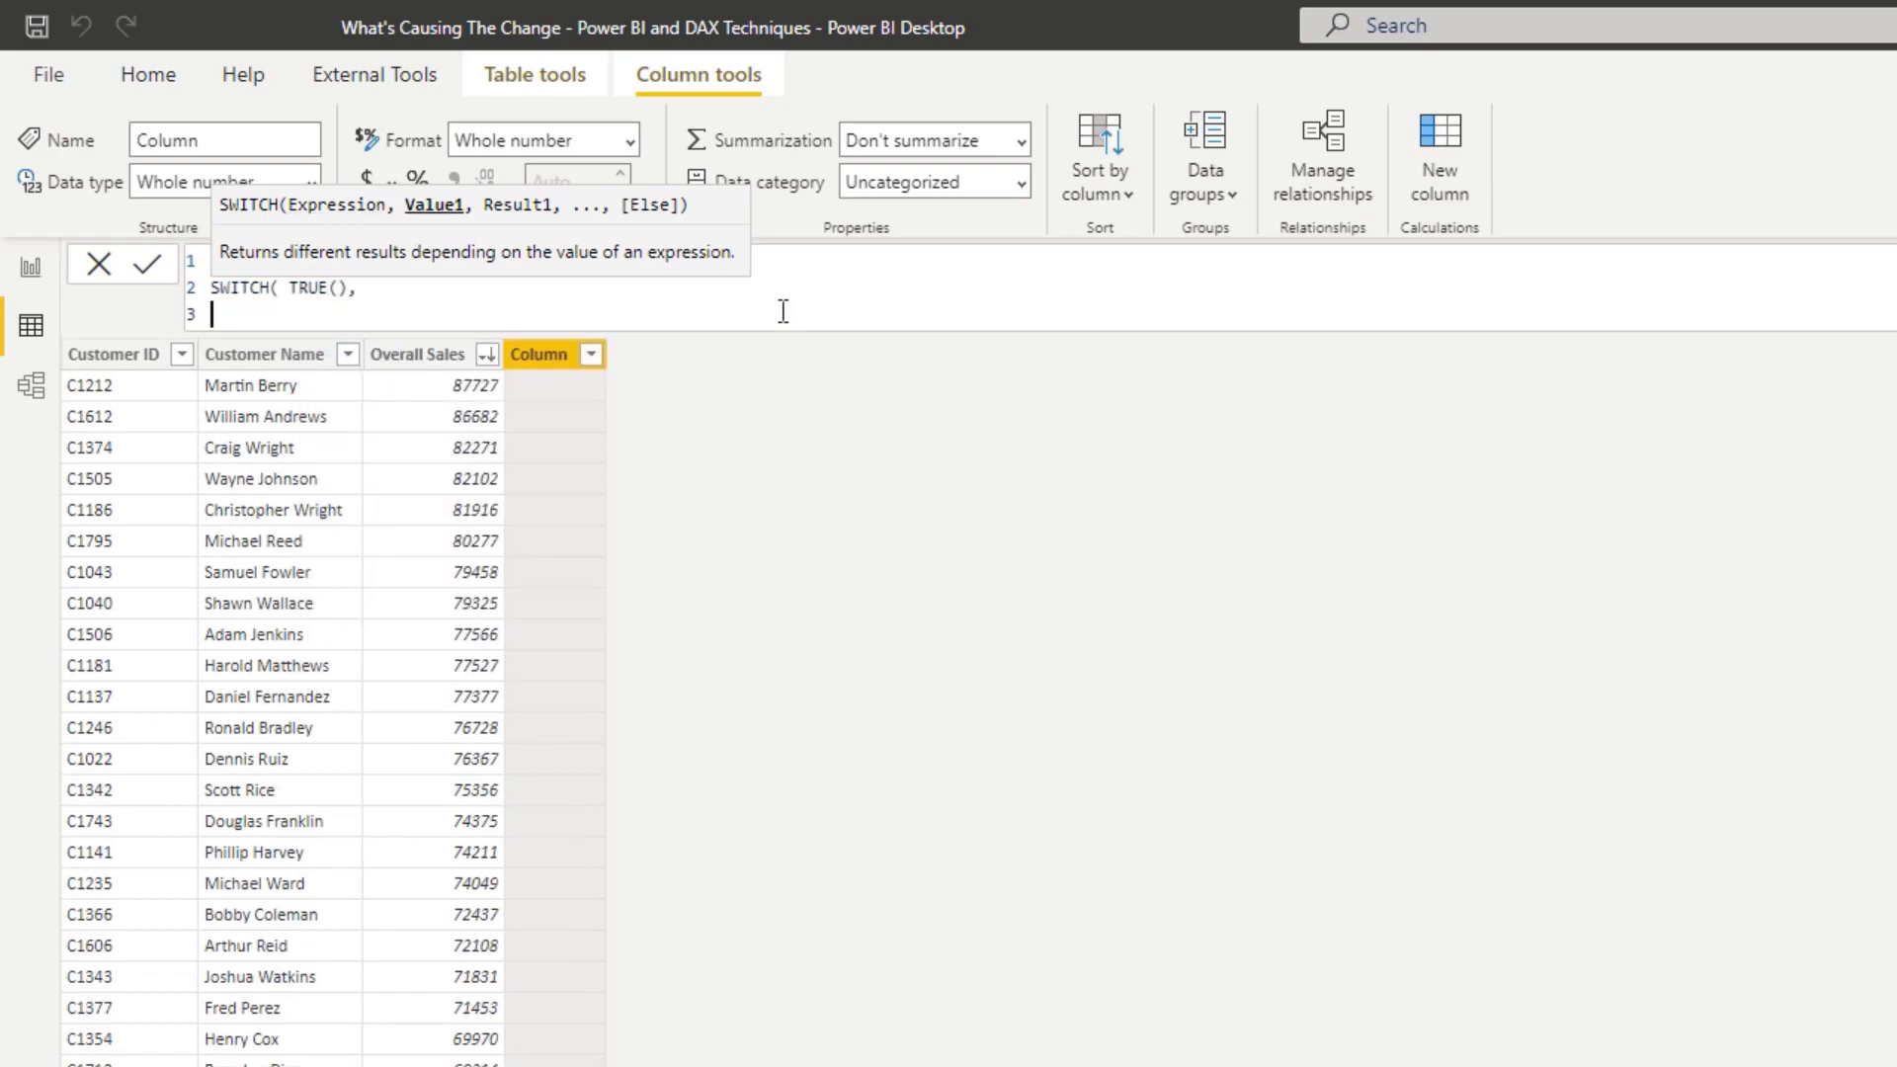
Step: Add the first SWITCH condition, Customers[Overall Sales] > 68000 returning "Great", to the Sales Group formula
{"action": "key", "text": "Tab"}
{"action": "type", "text": "ove"}
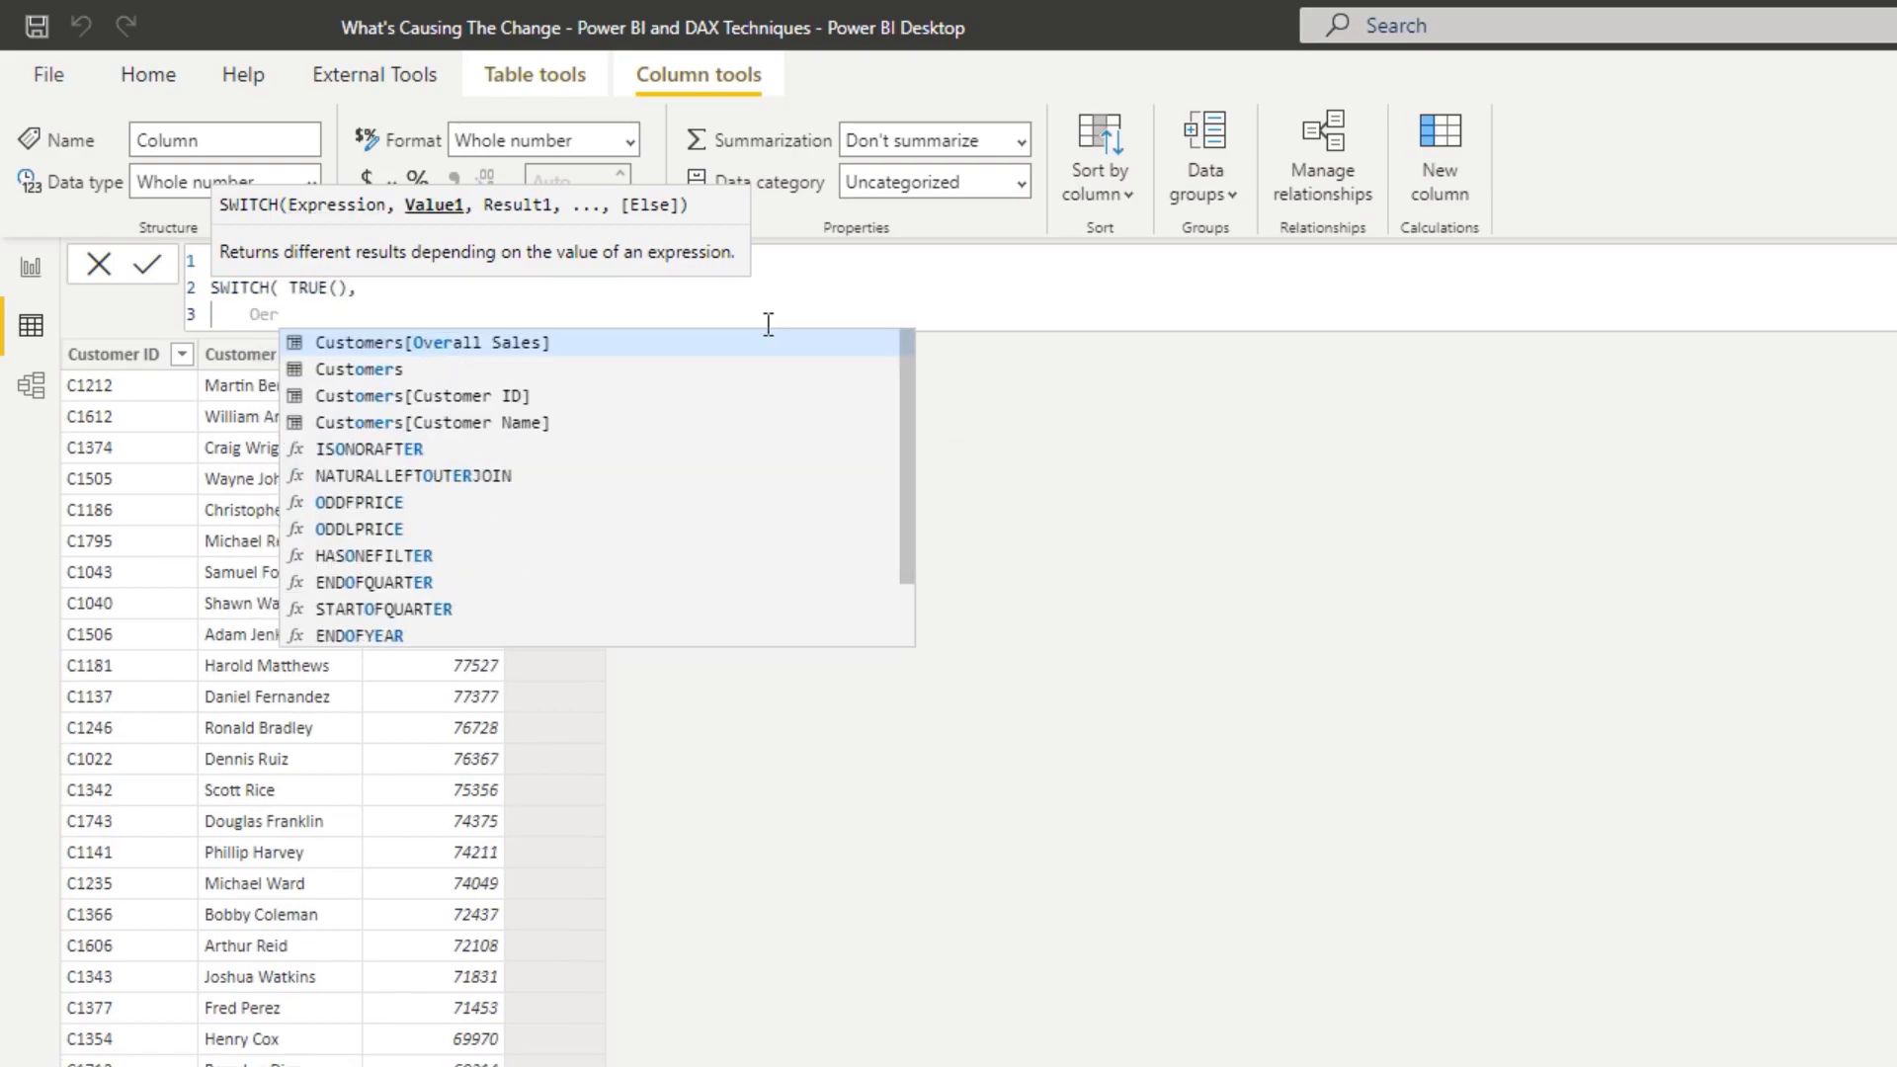
{"action": "key", "text": "Tab"}
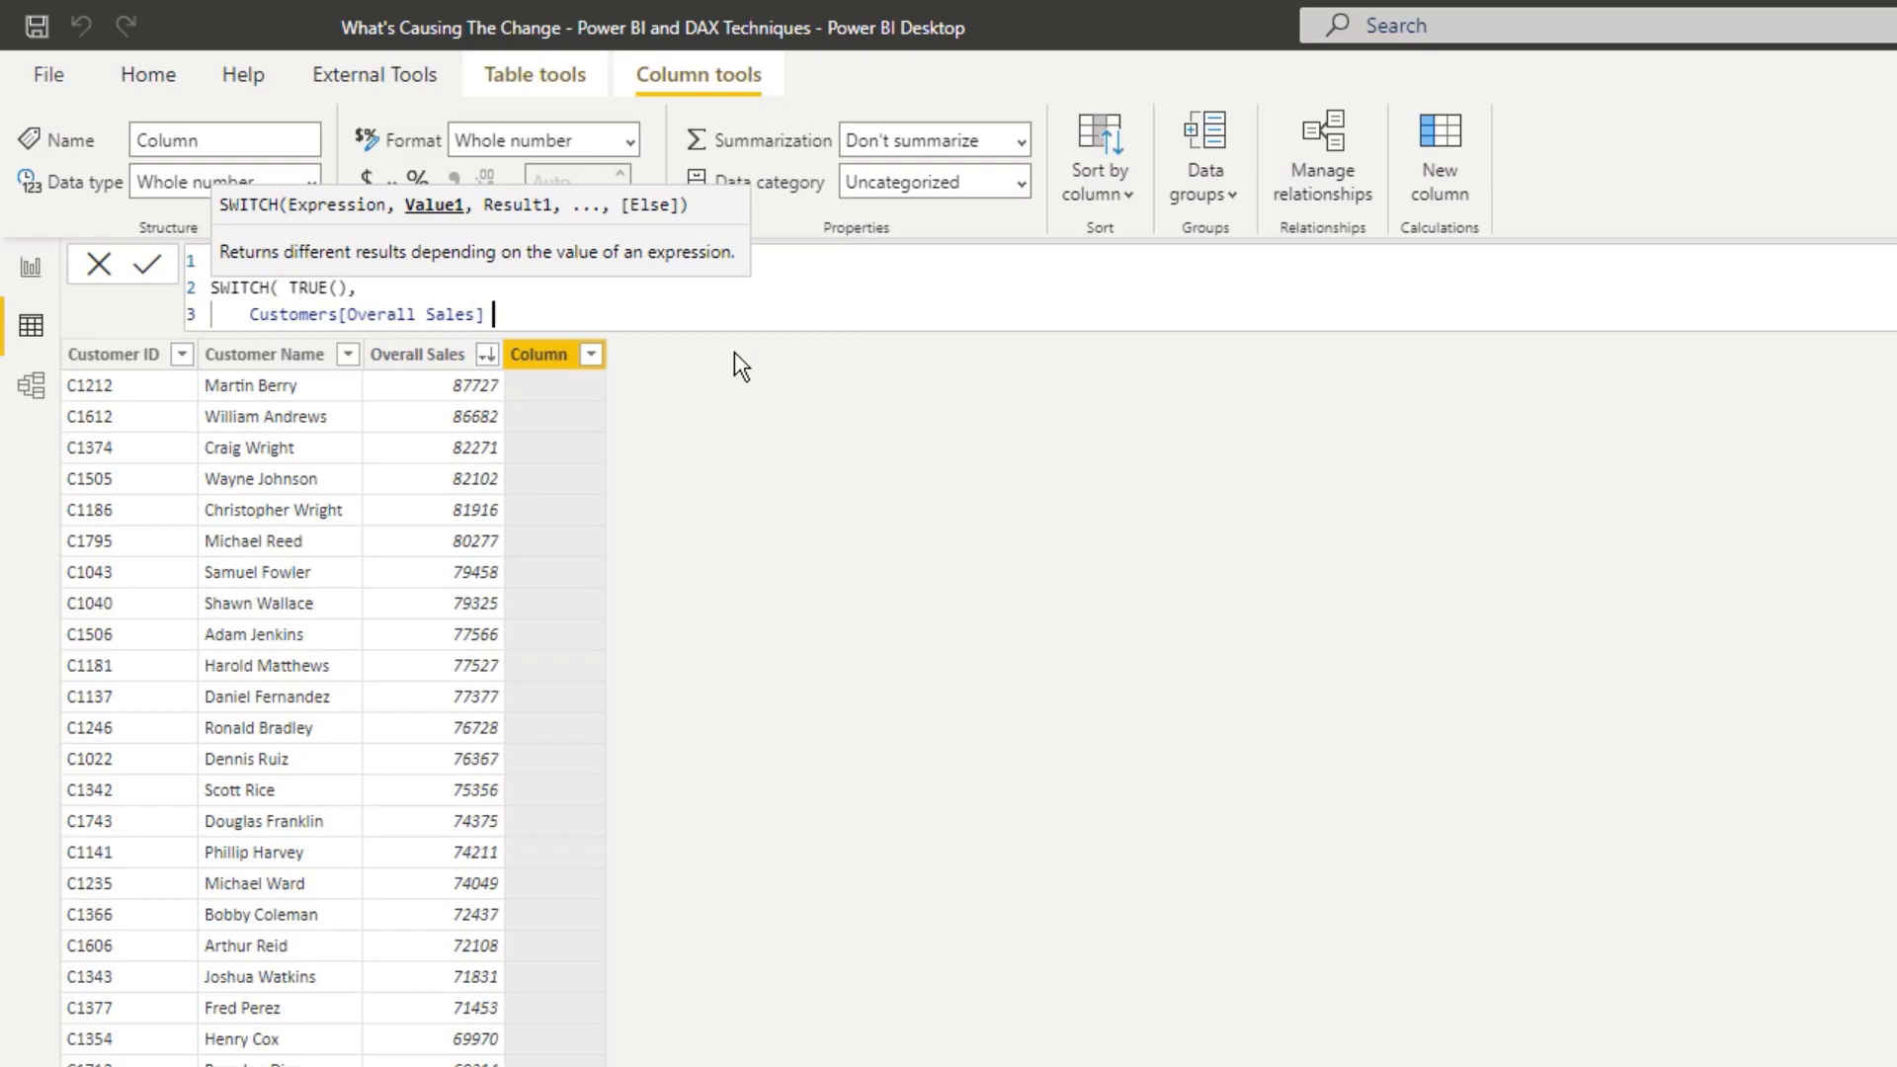
{"action": "type", "text": "> 68000, \""}
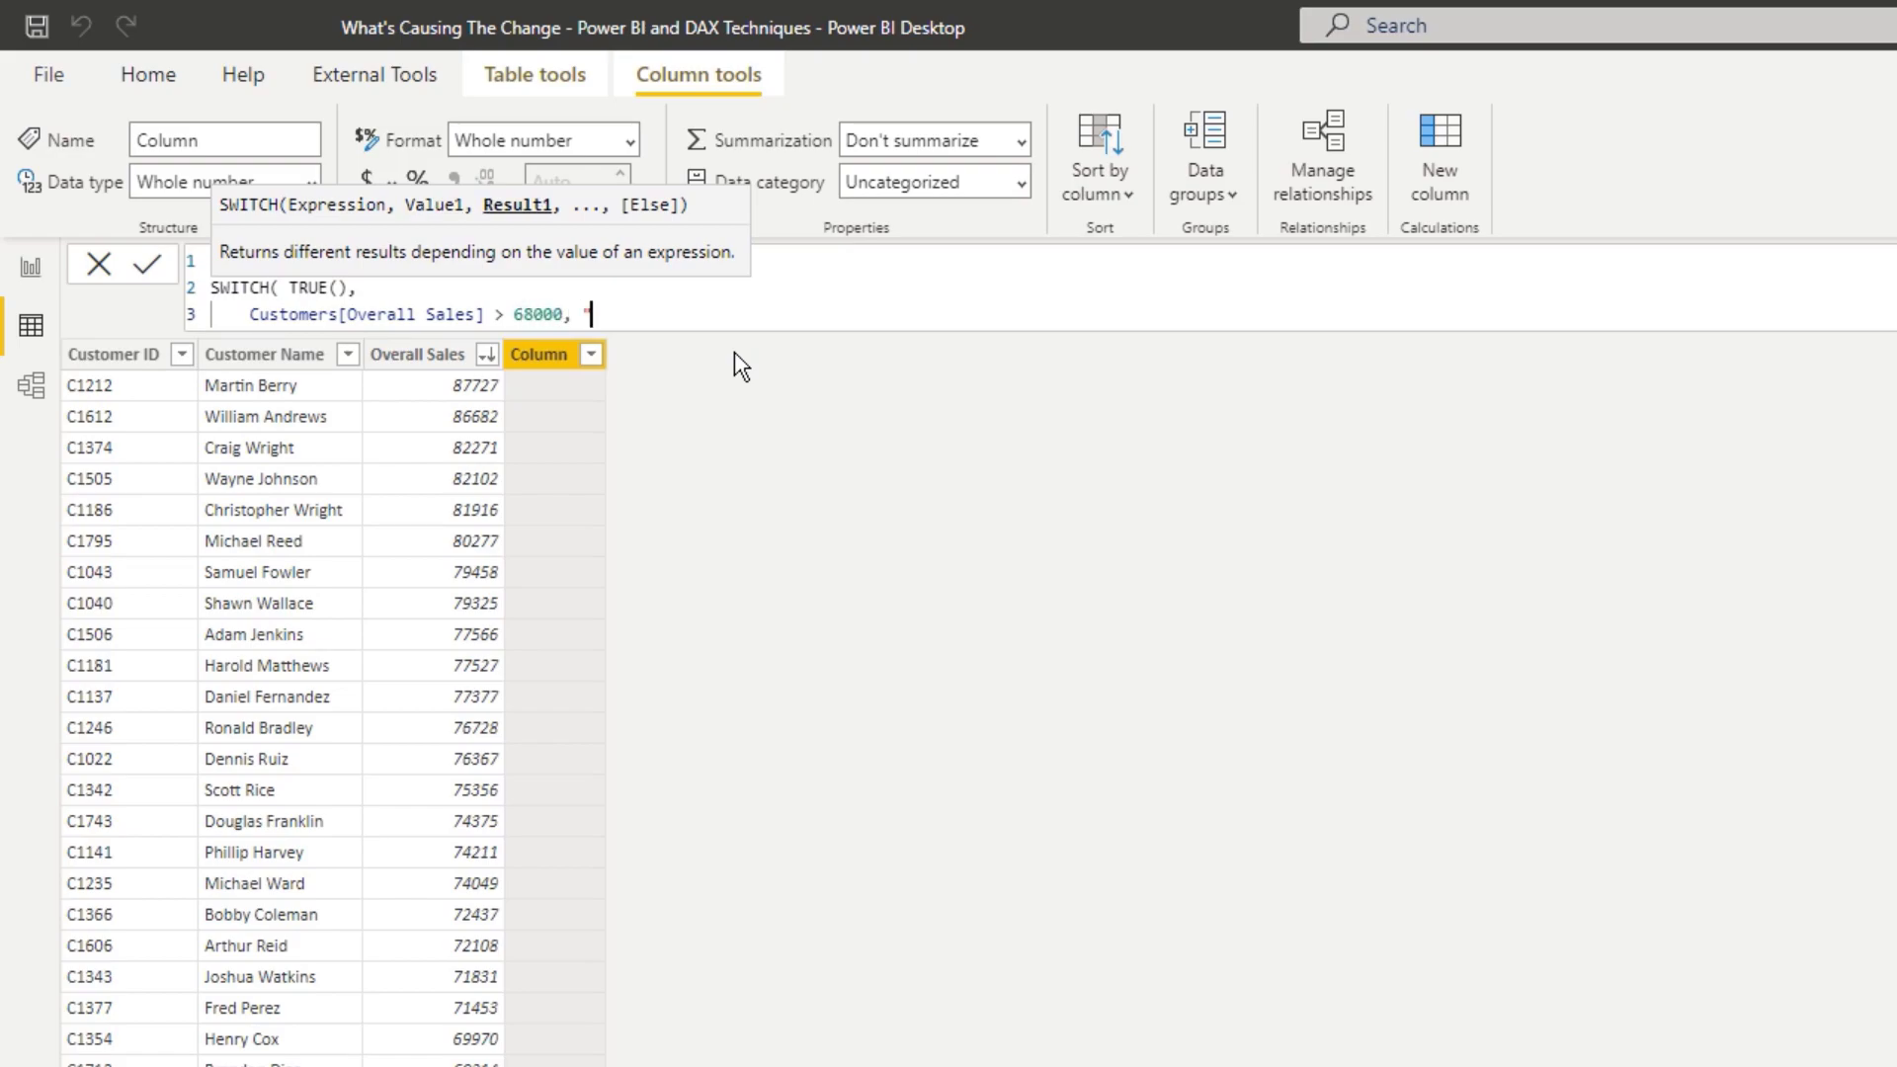
{"action": "type", "text": "Great\","}
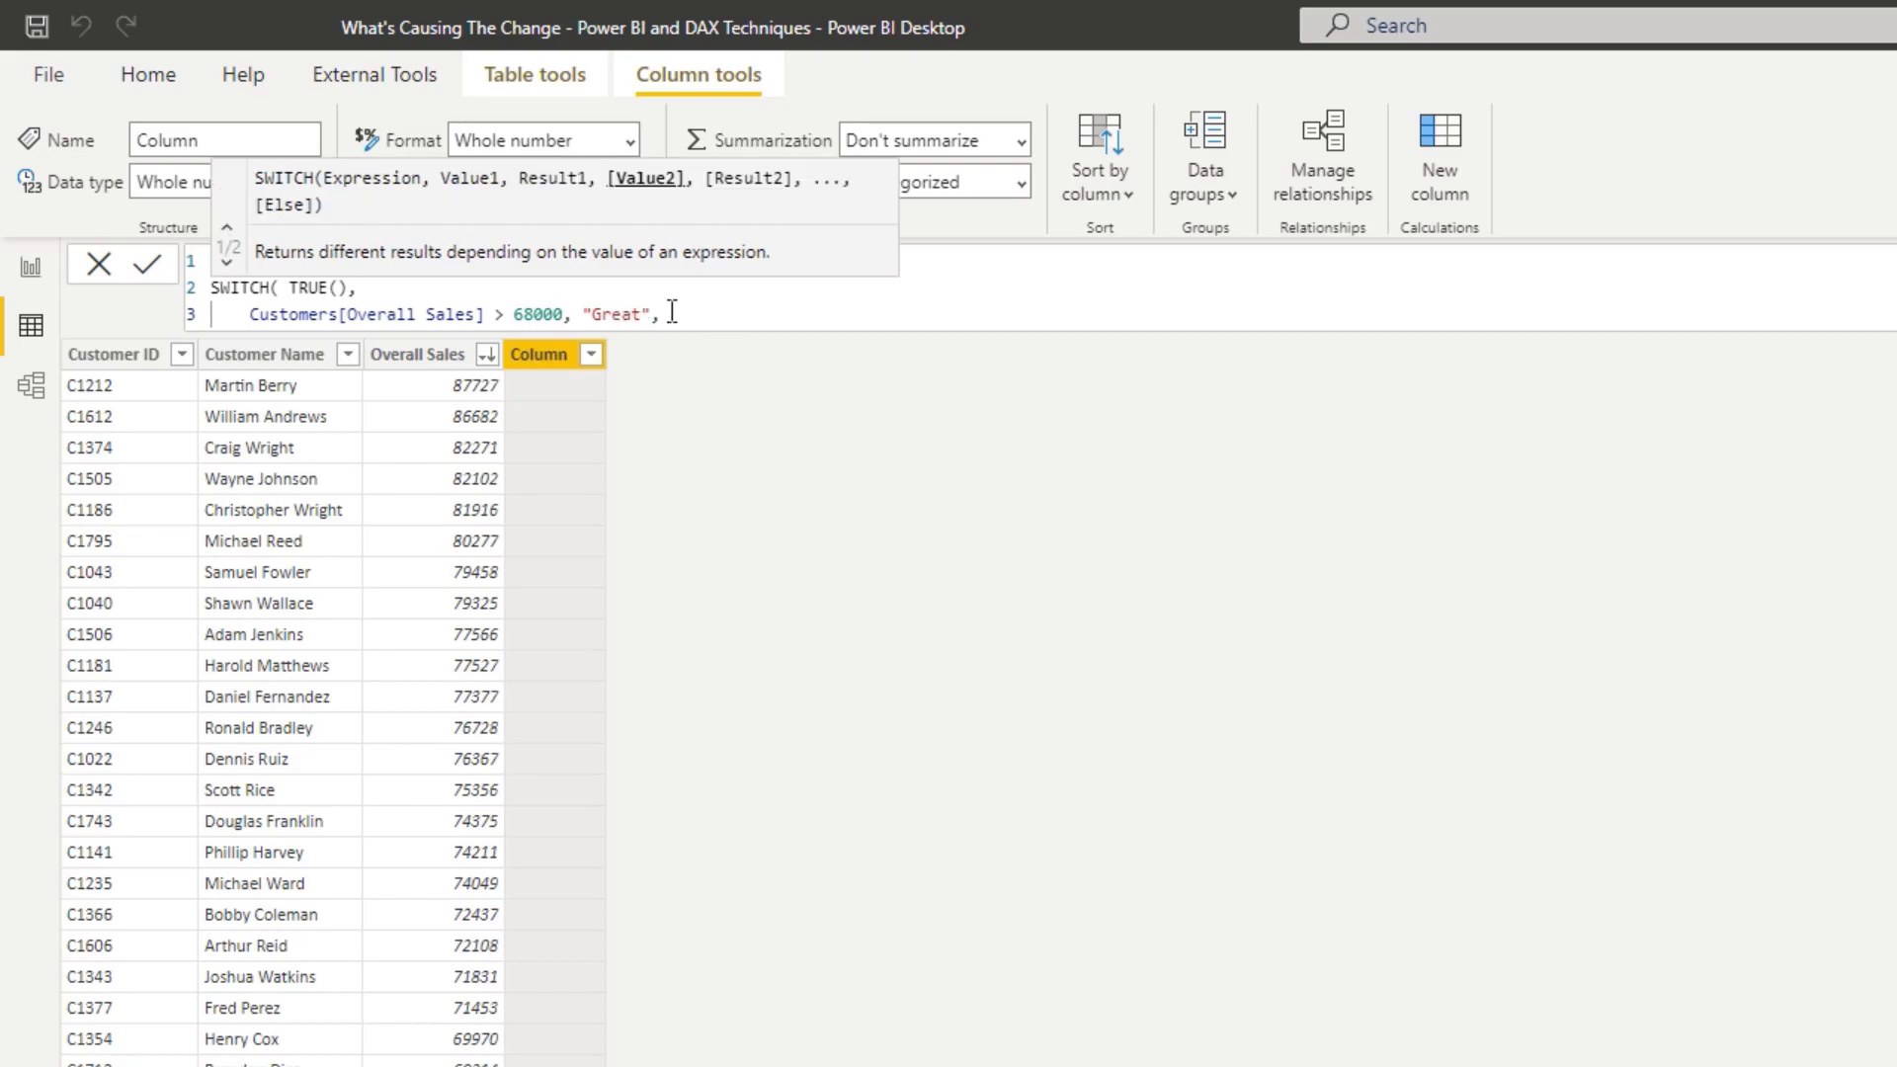
Step: Duplicate the "Great" condition line twice on new lines of the Sales Group formula
{"action": "left_click_drag", "start_coordinate": [662, 314], "coordinate": [254, 326]}
{"action": "key", "text": "ctrl+c"}
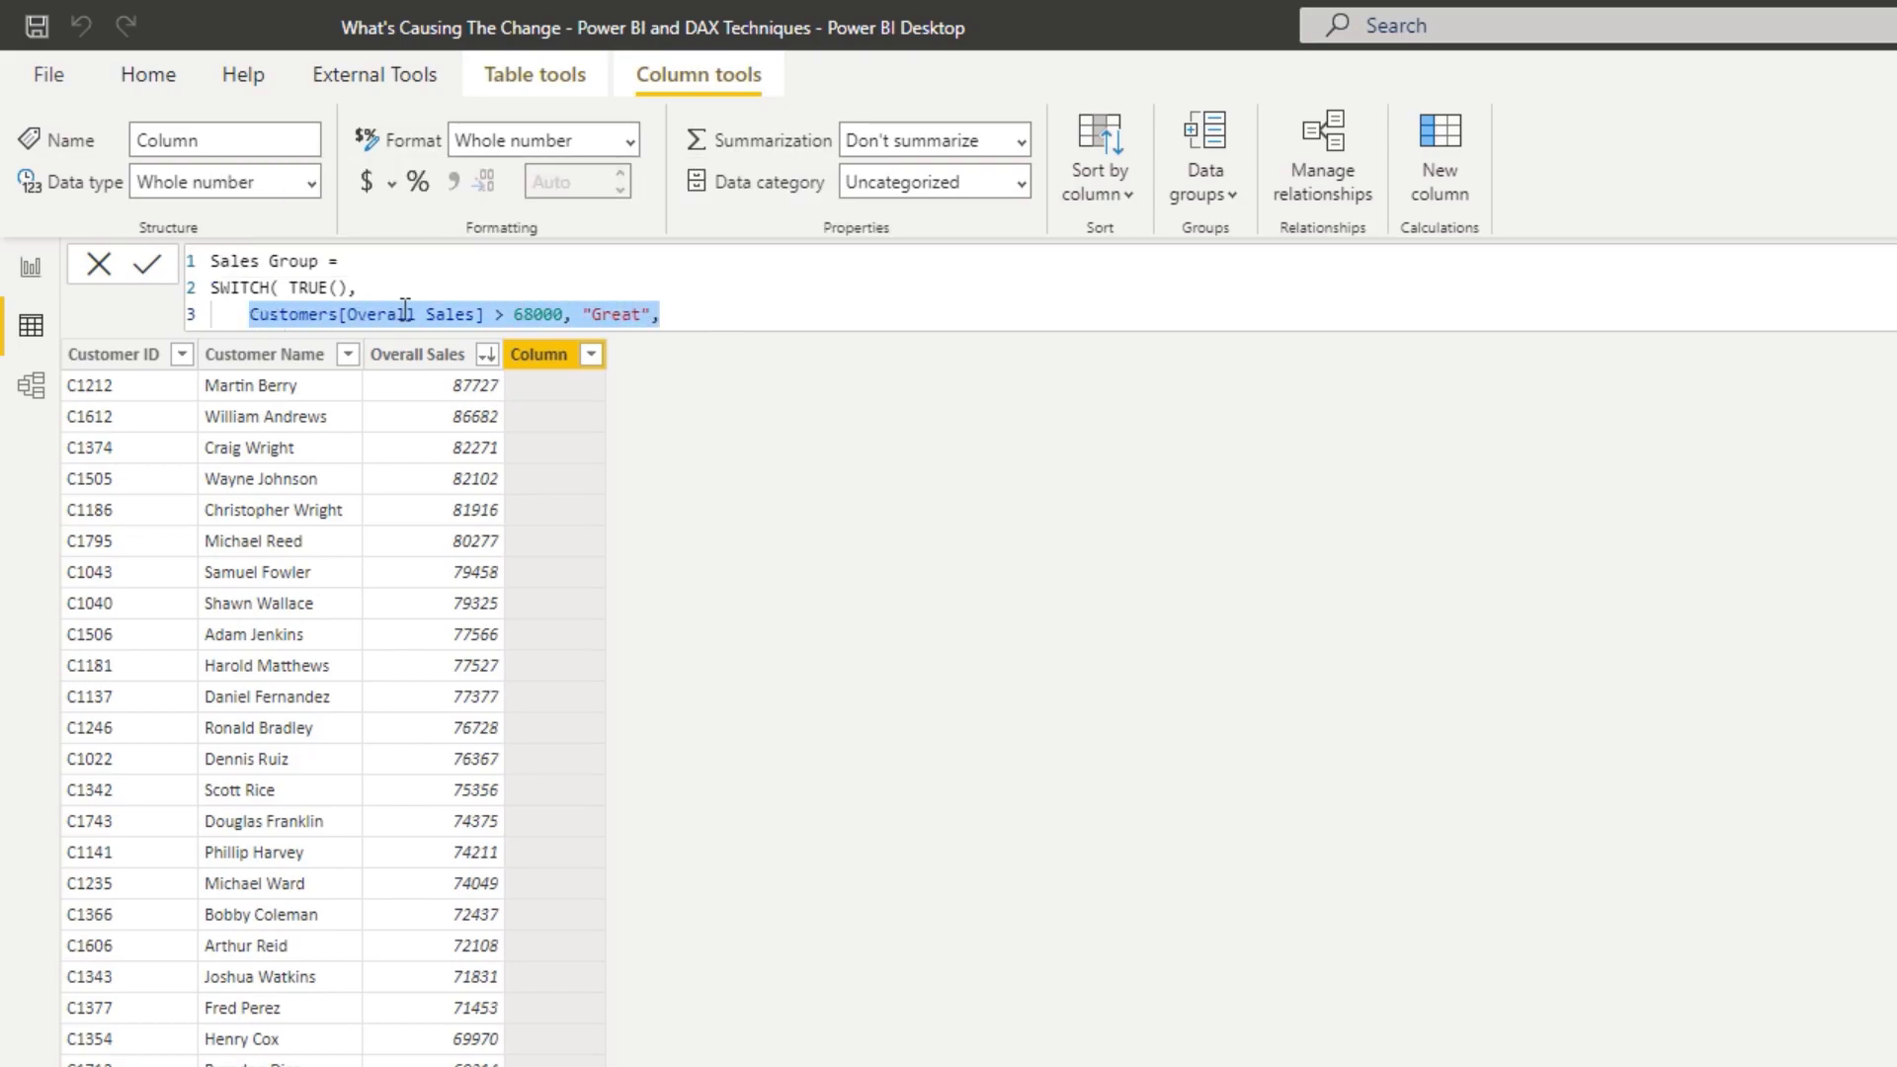
{"action": "left_click", "coordinate": [696, 313]}
{"action": "key", "text": "shift+Return"}
{"action": "key", "text": "ctrl+v"}
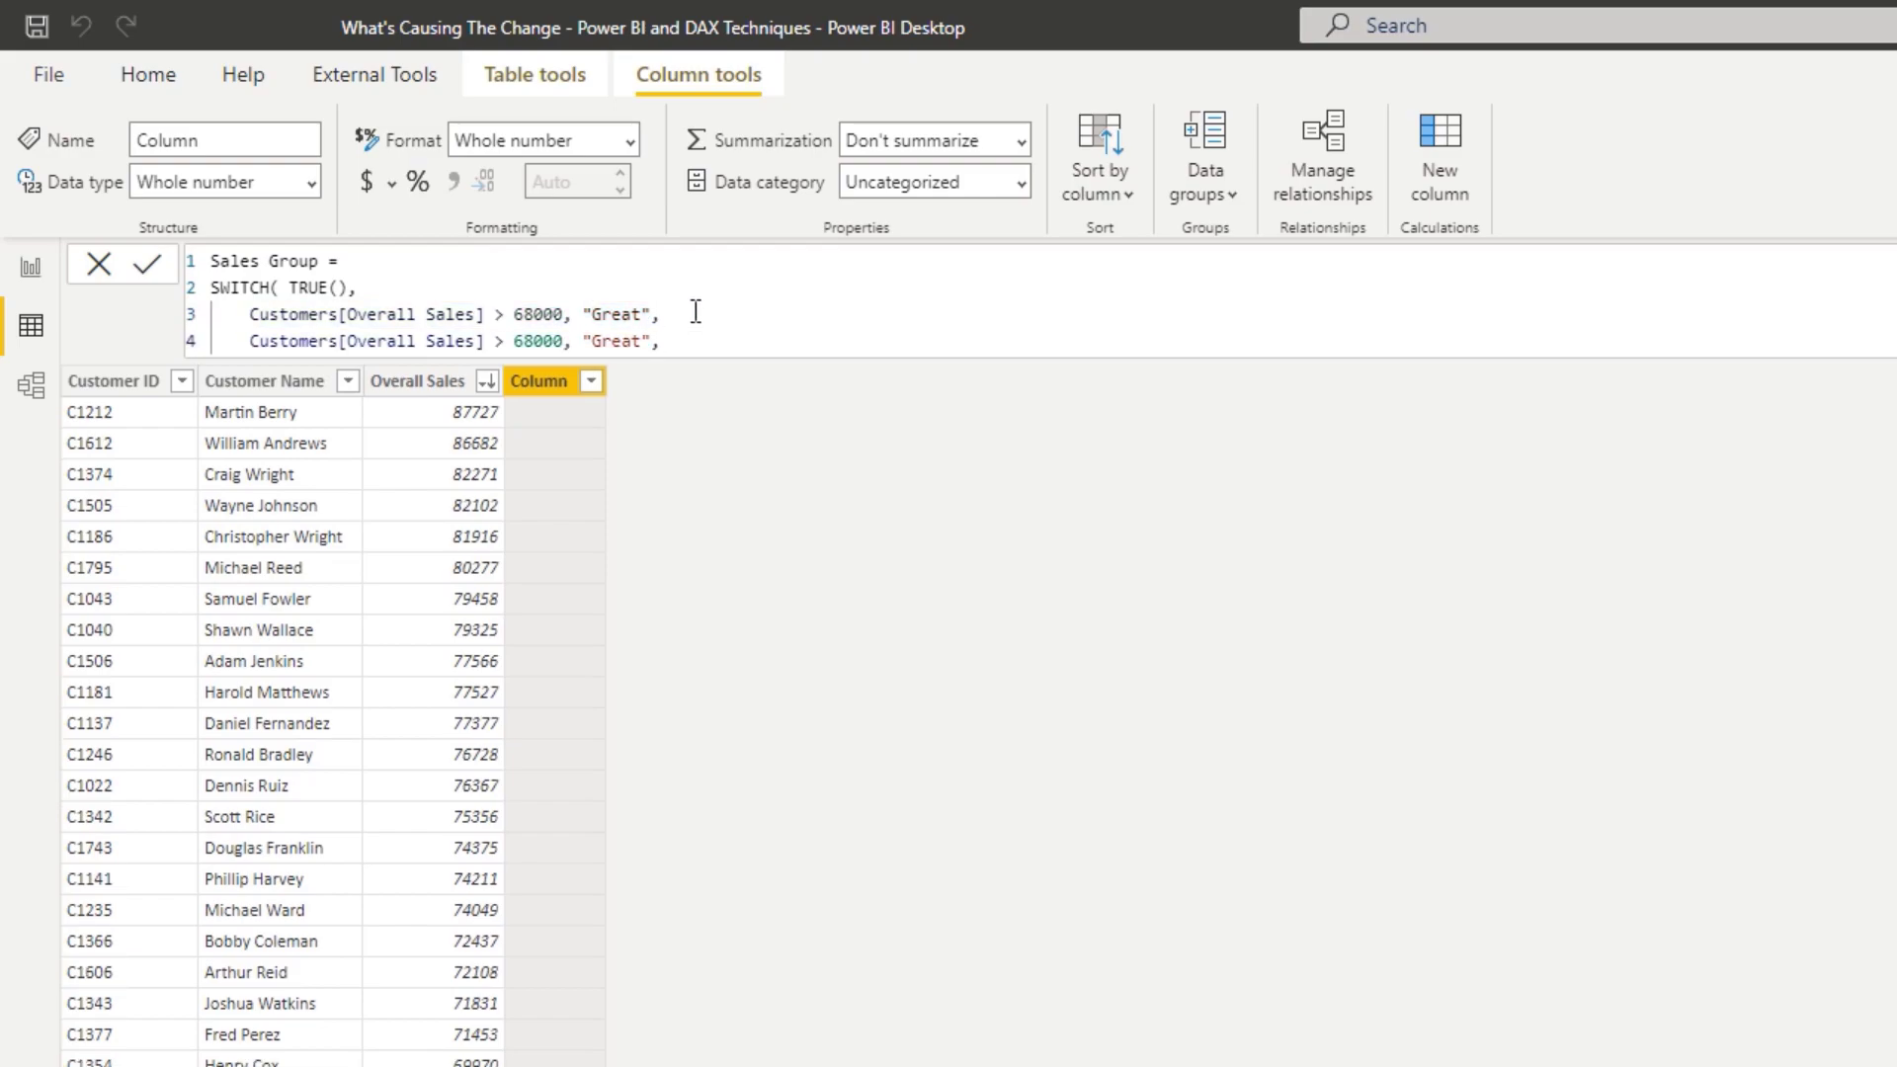
{"action": "key", "text": "shift+Return"}
{"action": "key", "text": "ctrl+v"}
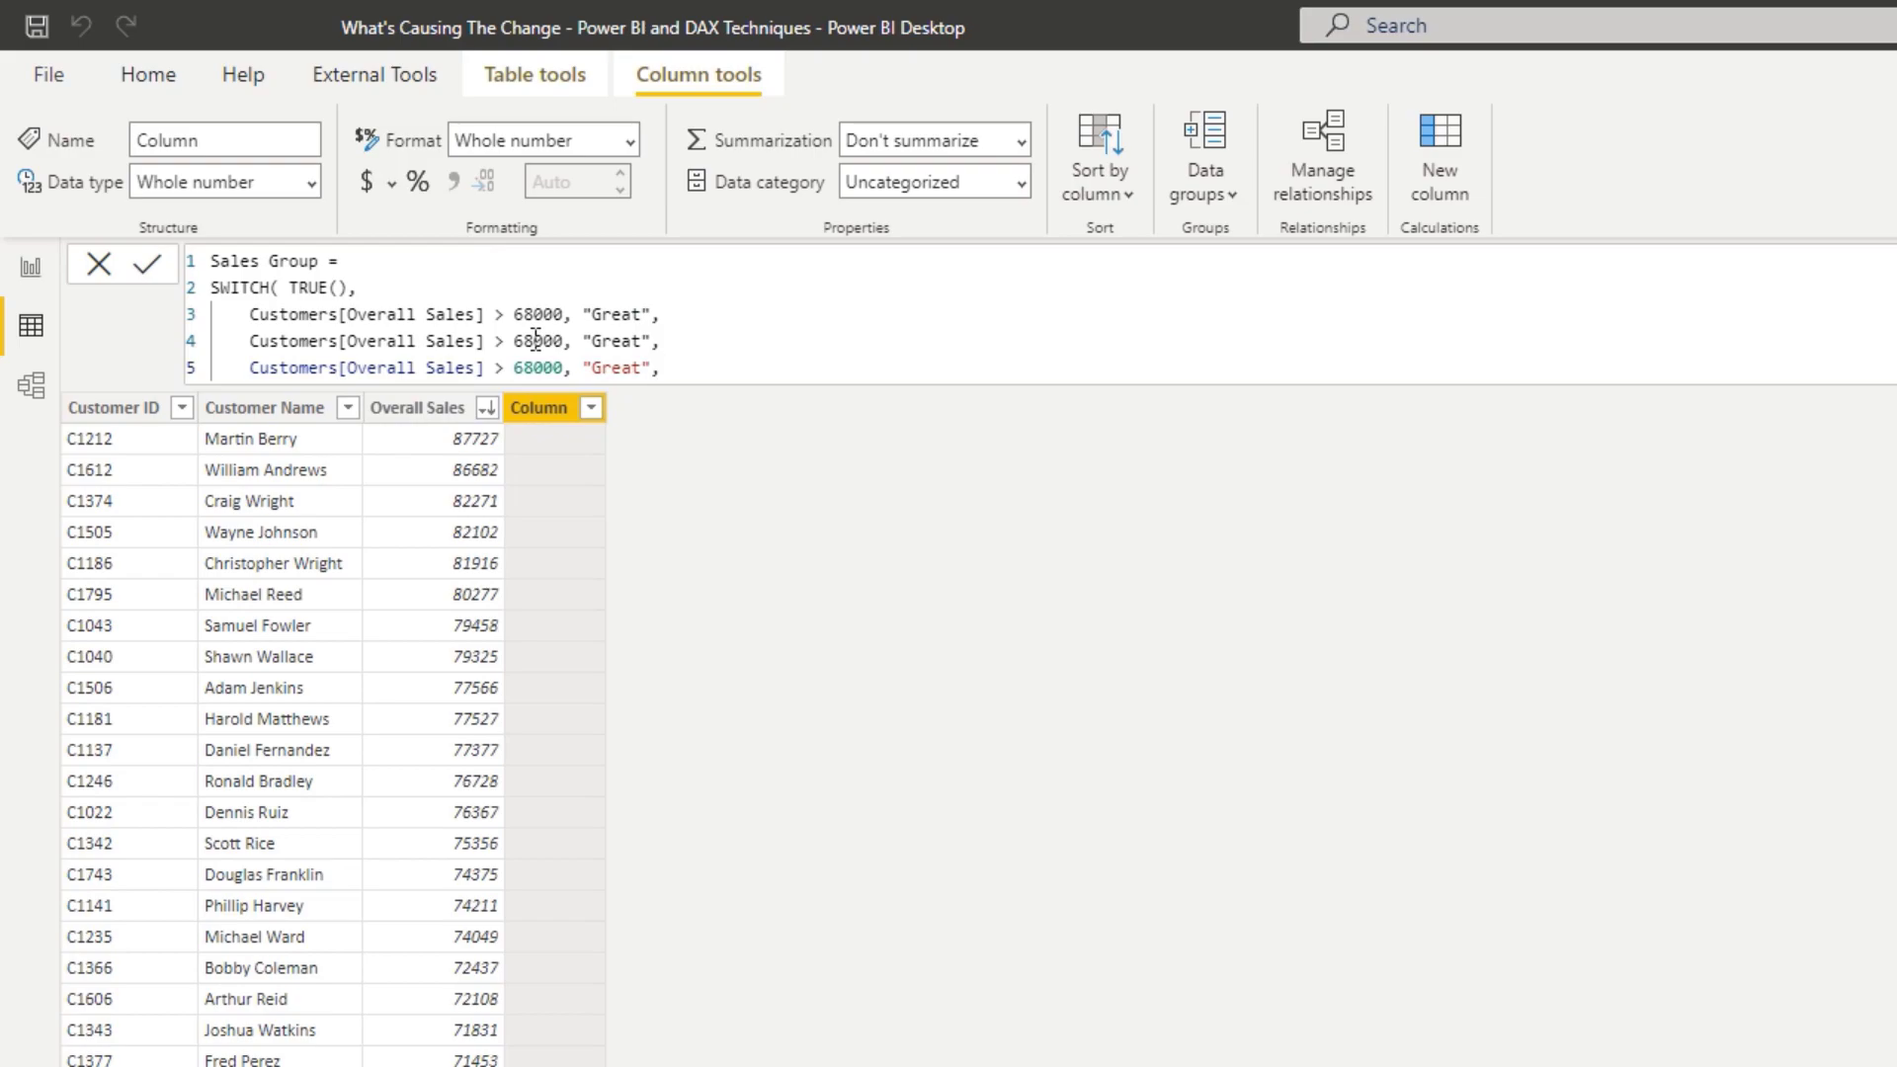
Step: Change the second SWITCH condition to Overall Sales > 55000 returning "Ok"
{"action": "left_click_drag", "start_coordinate": [535, 340], "coordinate": [641, 341]}
{"action": "type", "text": "55"}
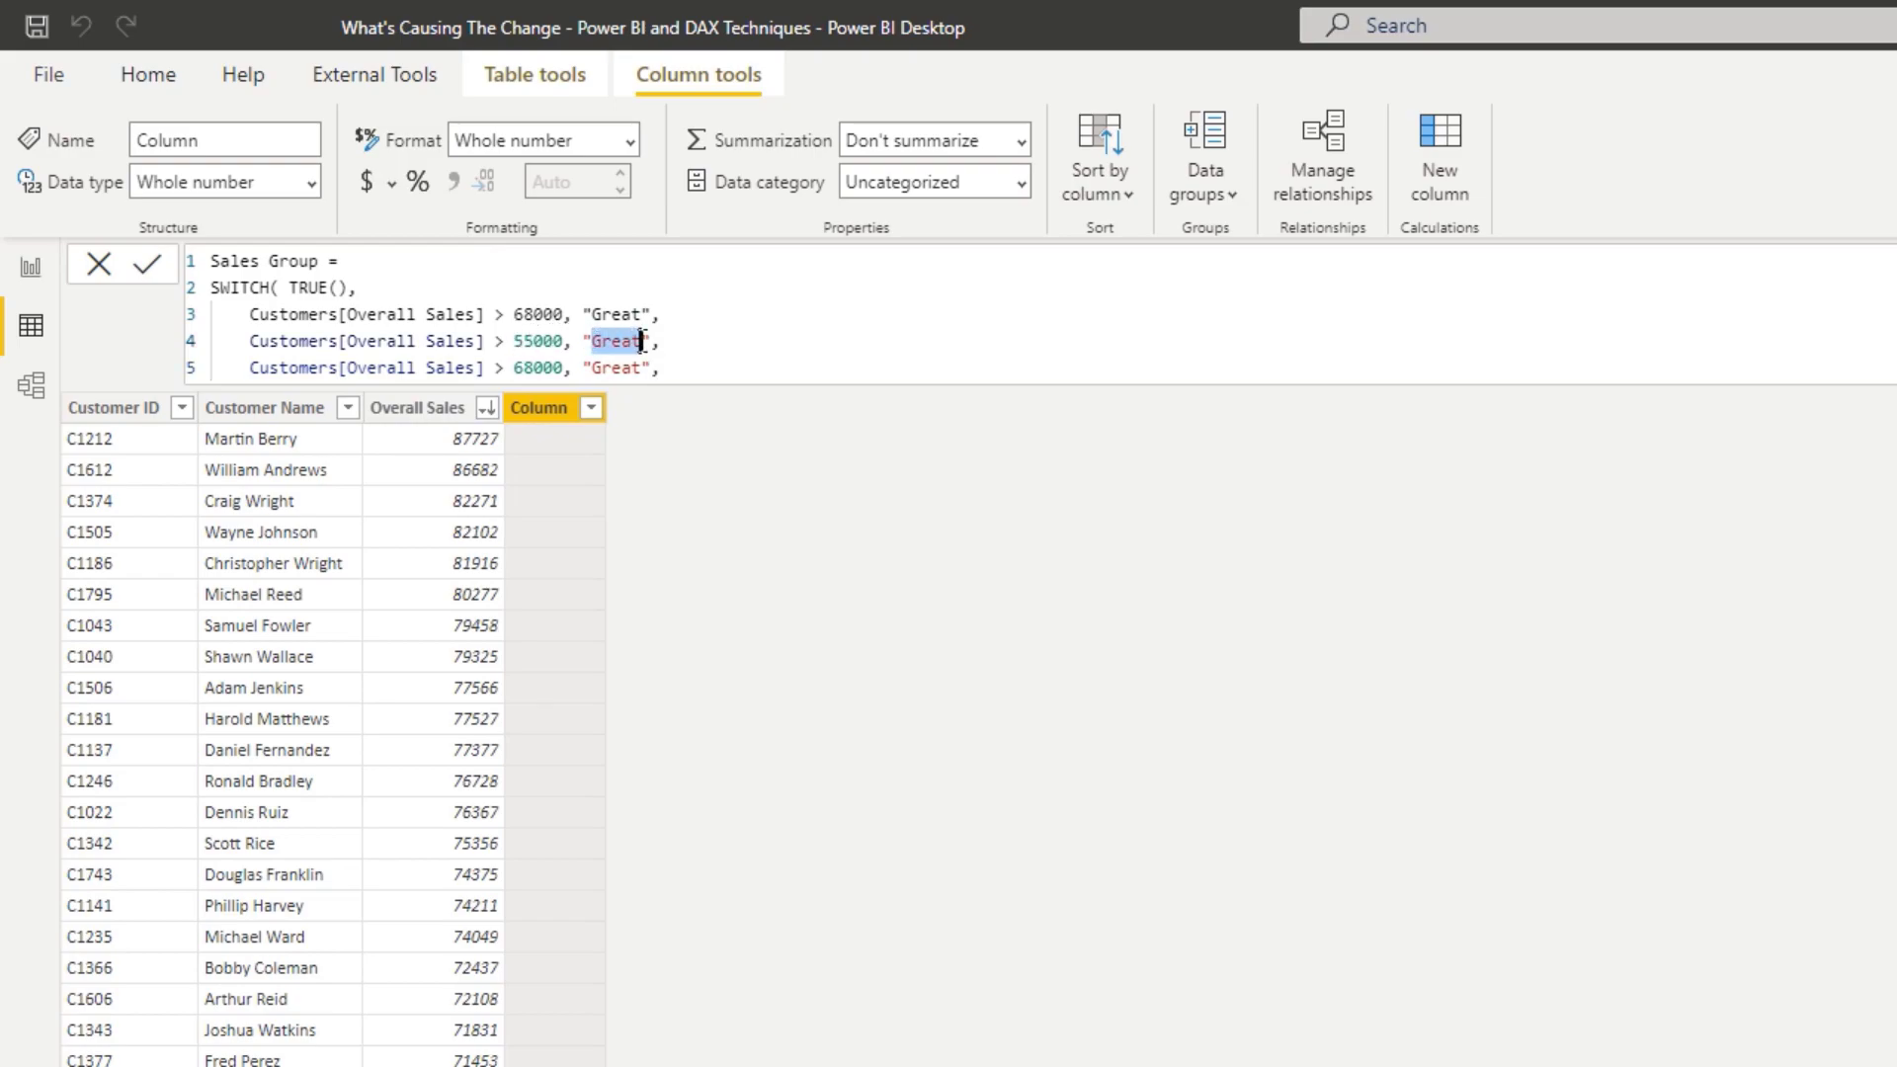
{"action": "type", "text": "Ok"}
Step: Change the third SWITCH condition to Overall Sales <= 55000 returning "Poor"
{"action": "left_click_drag", "start_coordinate": [505, 368], "coordinate": [499, 367]}
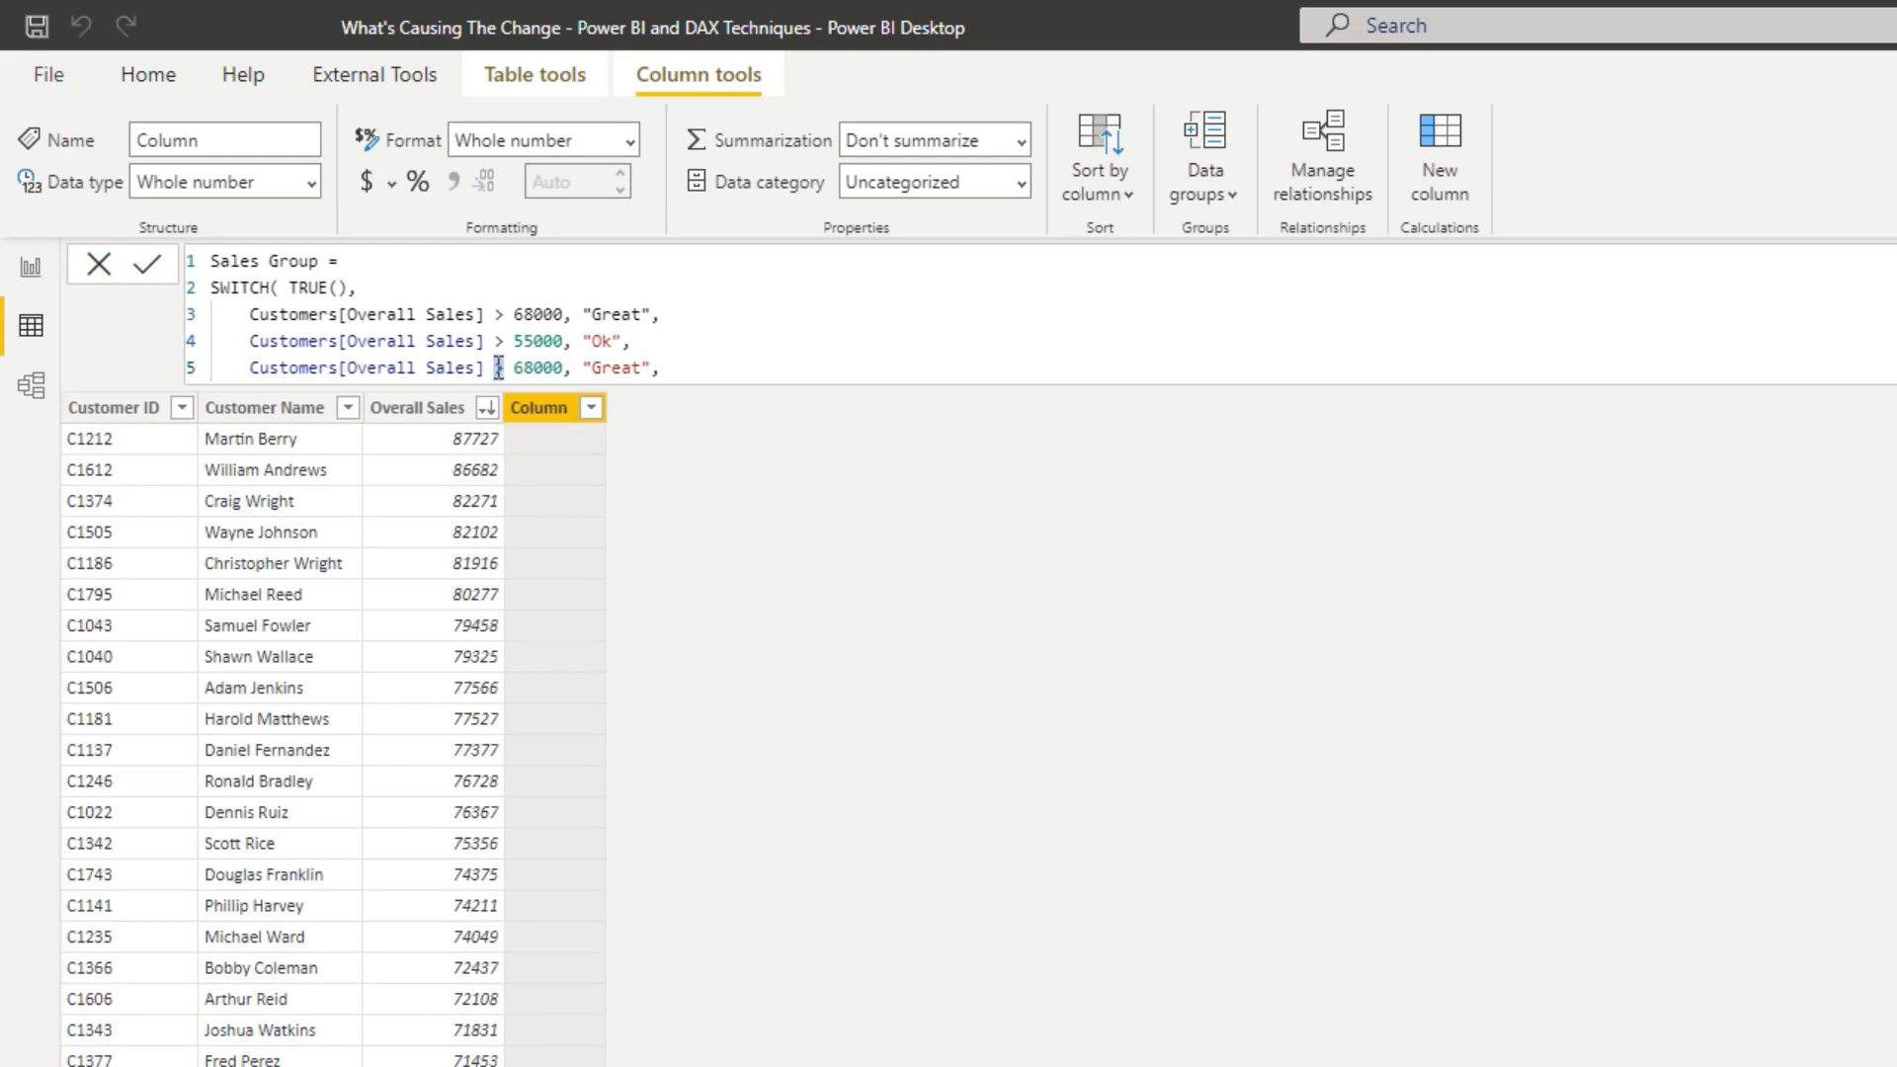
{"action": "type", "text": "<="}
{"action": "double_click", "coordinate": [546, 368]}
{"action": "type", "text": "55000"}
{"action": "left_click_drag", "start_coordinate": [652, 368], "coordinate": [605, 367]}
{"action": "type", "text": "Poor"}
Step: Complete the Sales Group formula with BLANK() as the fallback result, commit it, and check the assigned groups down the table
{"action": "key", "text": "Return"}
{"action": "type", "text": "B"}
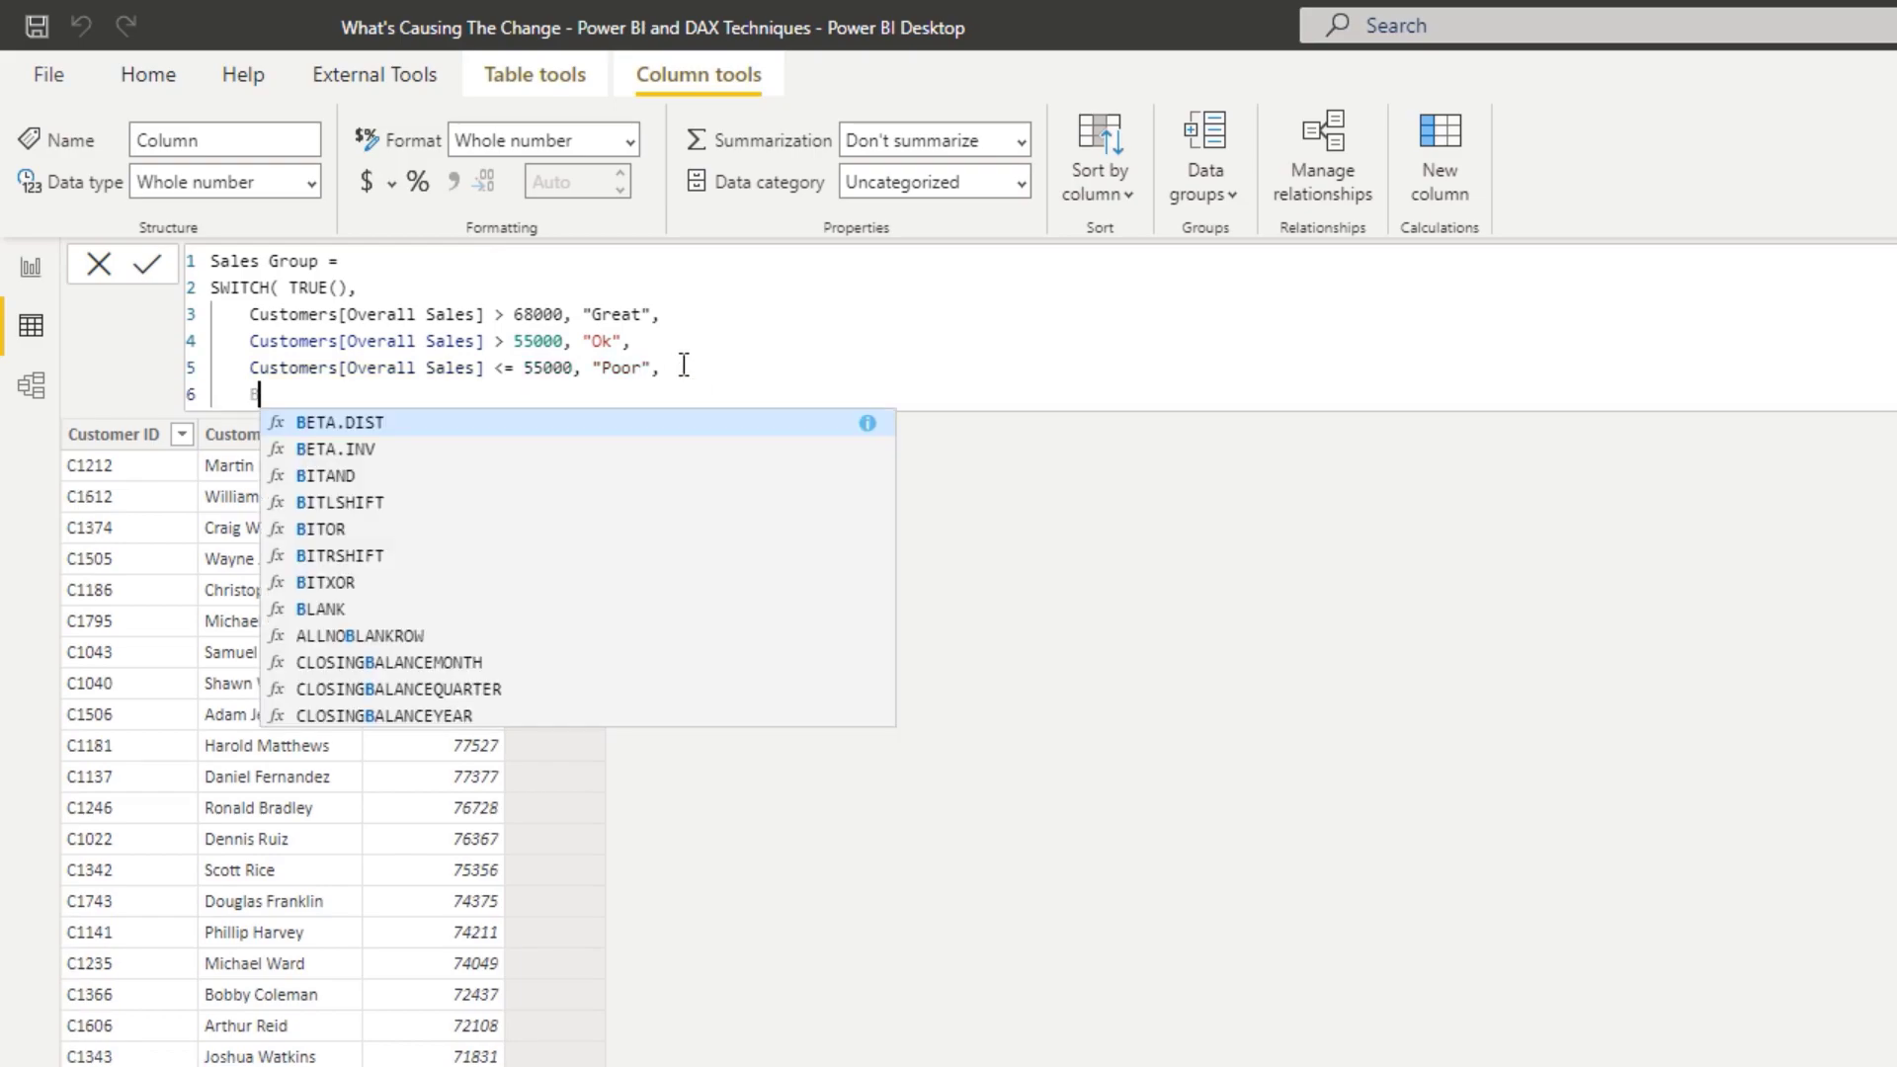
{"action": "type", "text": "LA"}
{"action": "key", "text": "Tab"}
{"action": "type", "text": ") )"}
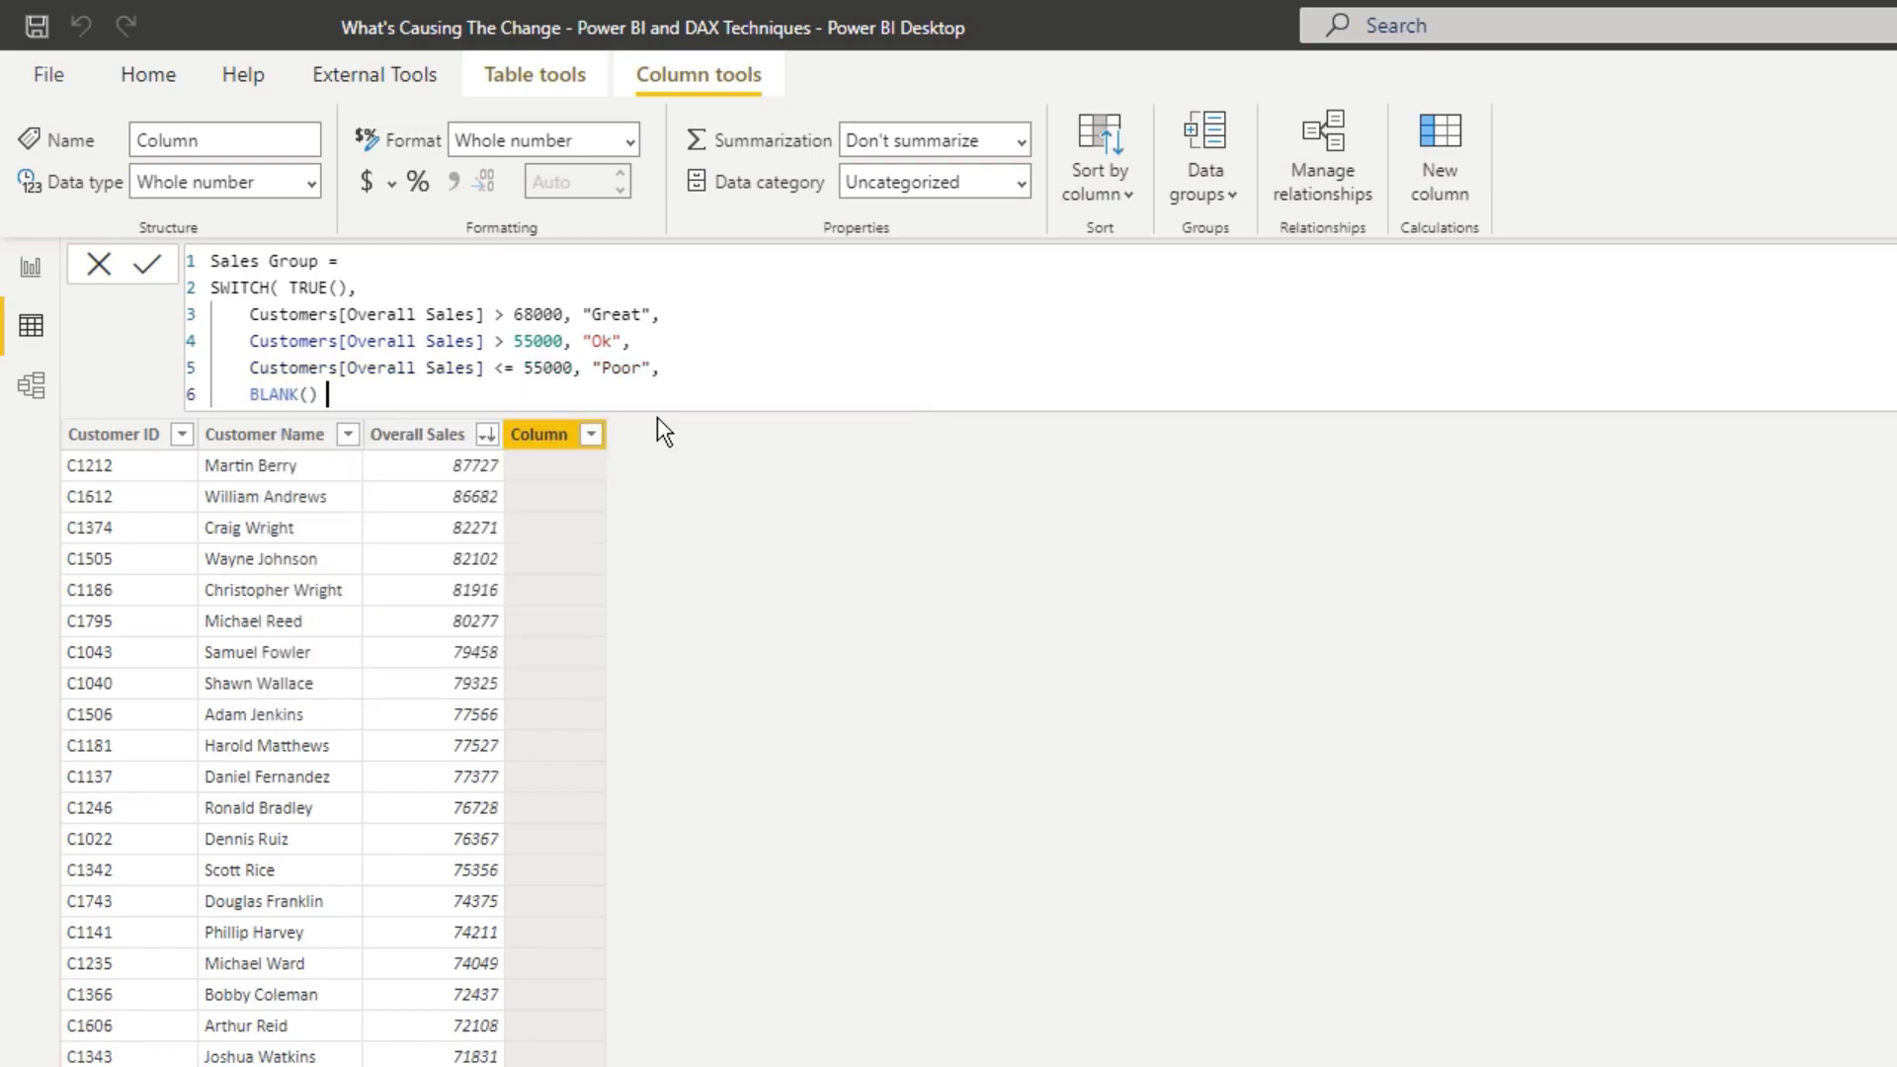
{"action": "key", "text": "Return"}
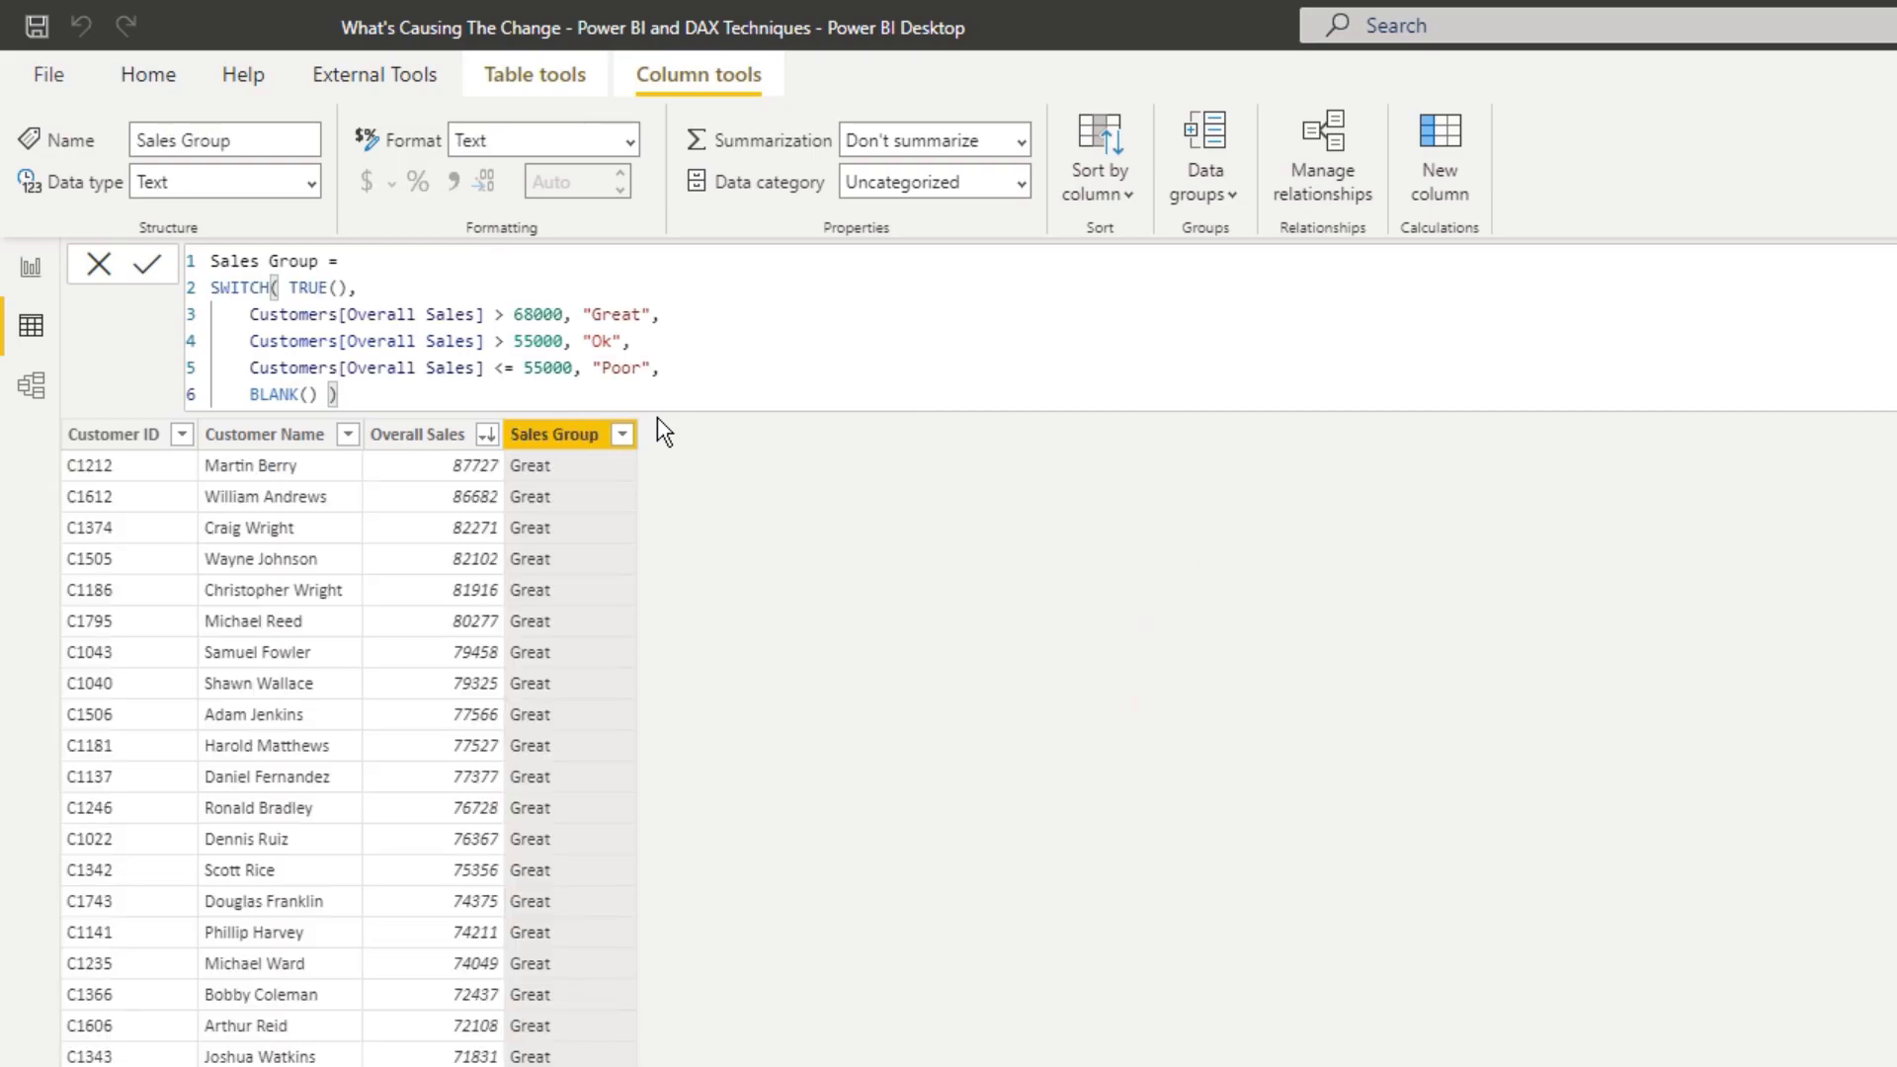
{"action": "scroll", "coordinate": [537, 820], "scroll_direction": "down", "scroll_amount": 15}
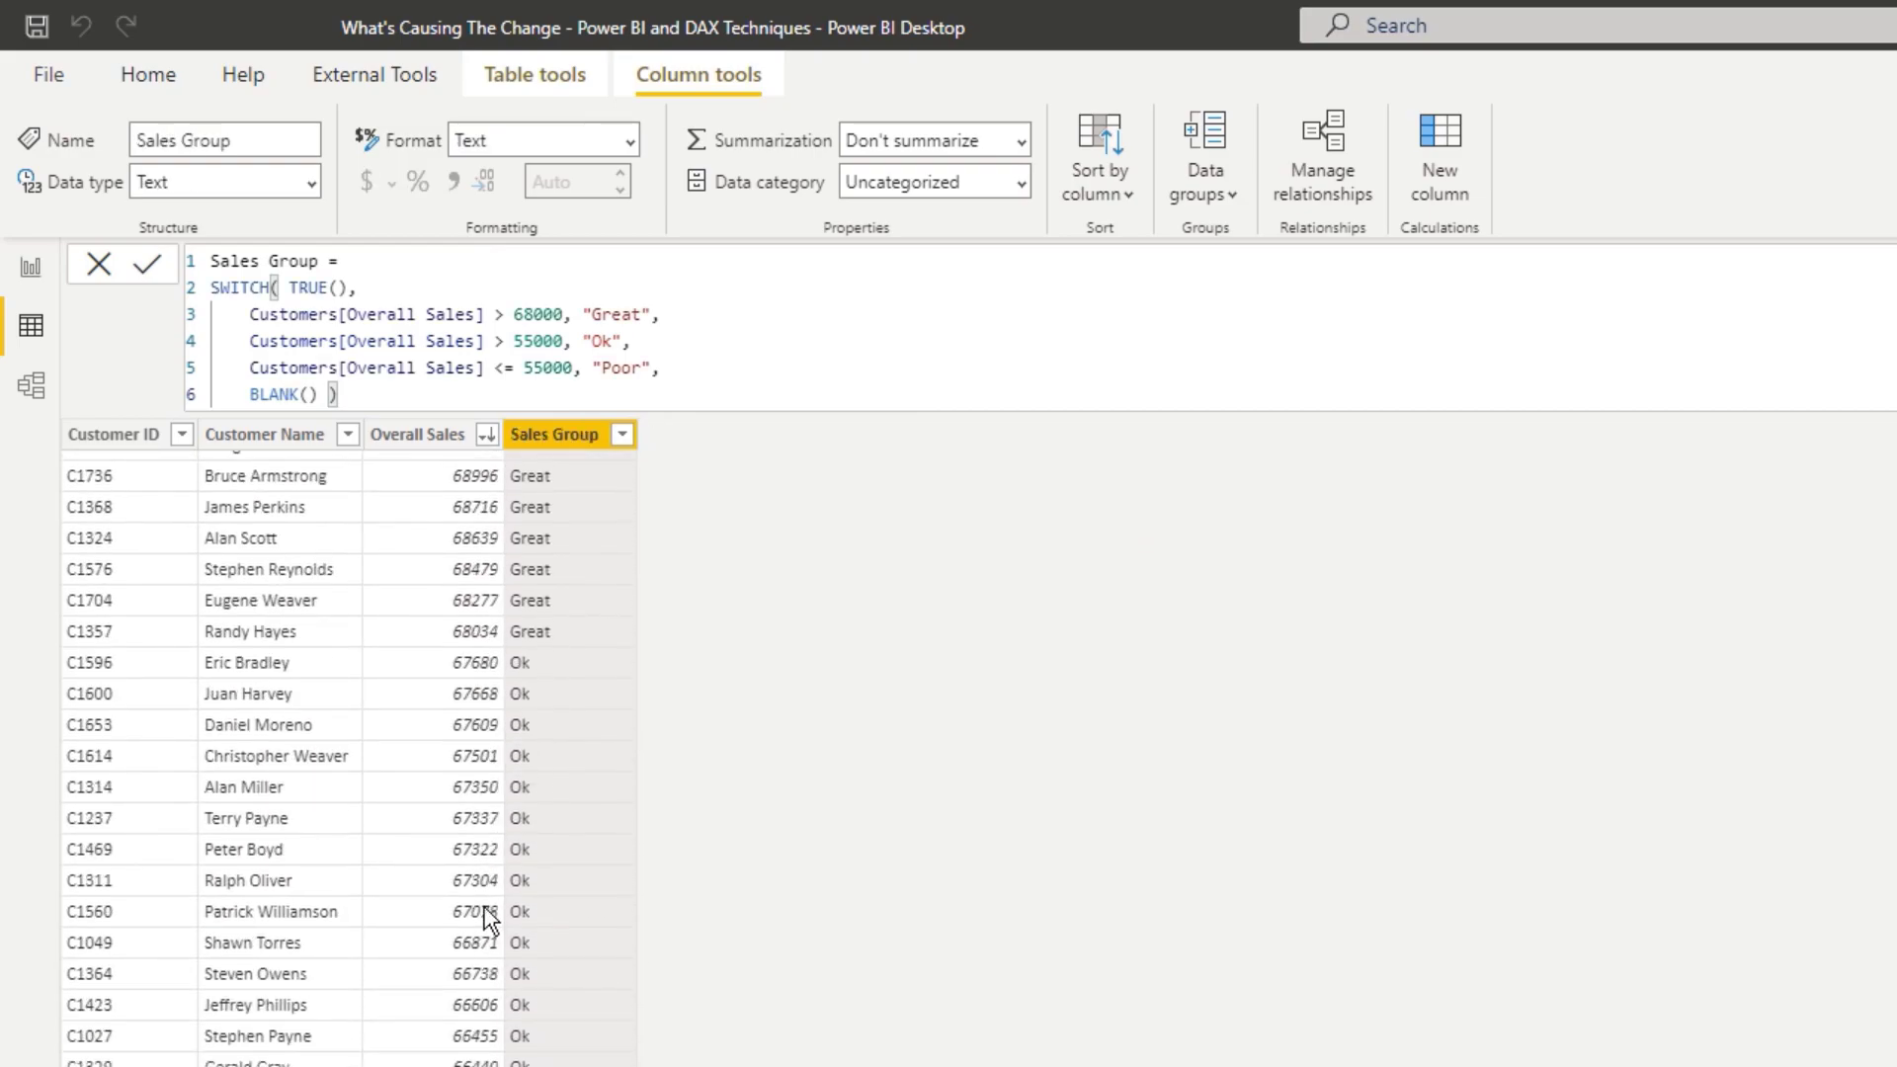
{"action": "scroll", "coordinate": [482, 953], "scroll_direction": "down", "scroll_amount": 15}
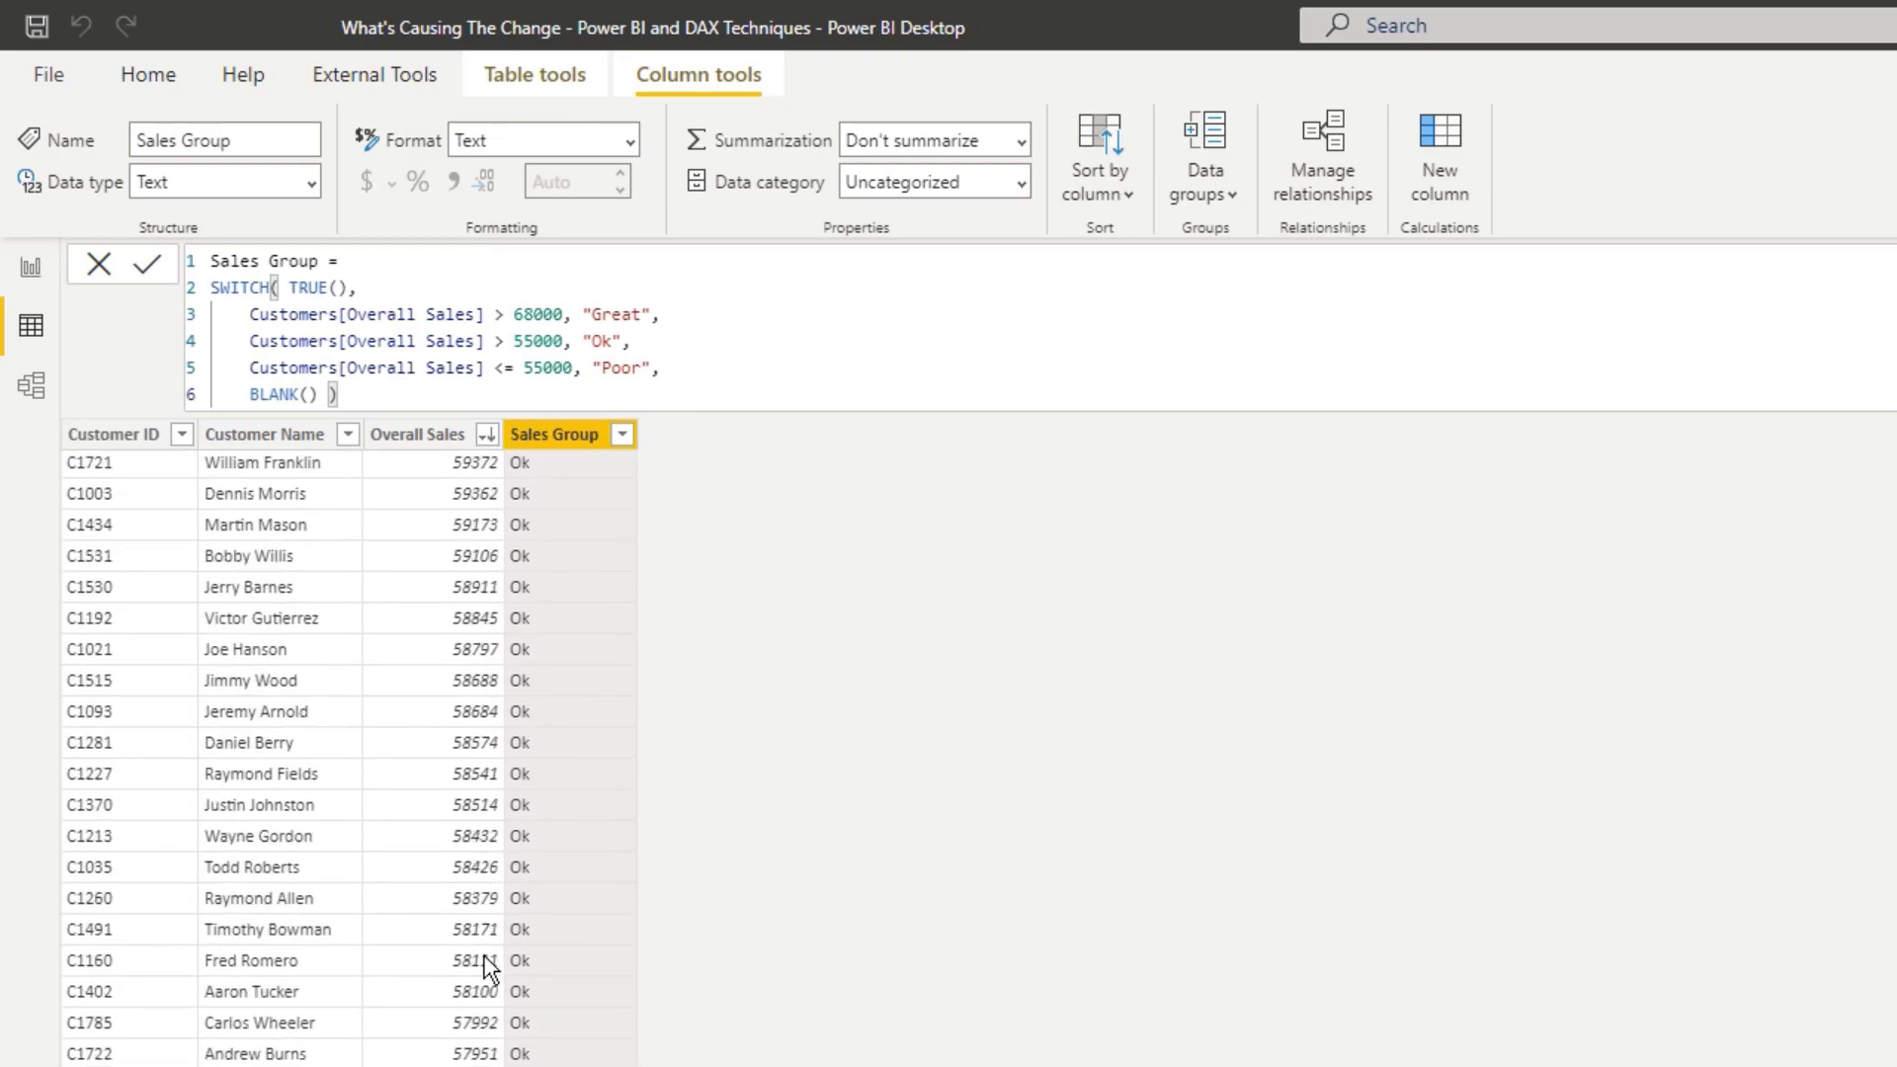
{"action": "scroll", "coordinate": [484, 956], "scroll_direction": "down", "scroll_amount": 15}
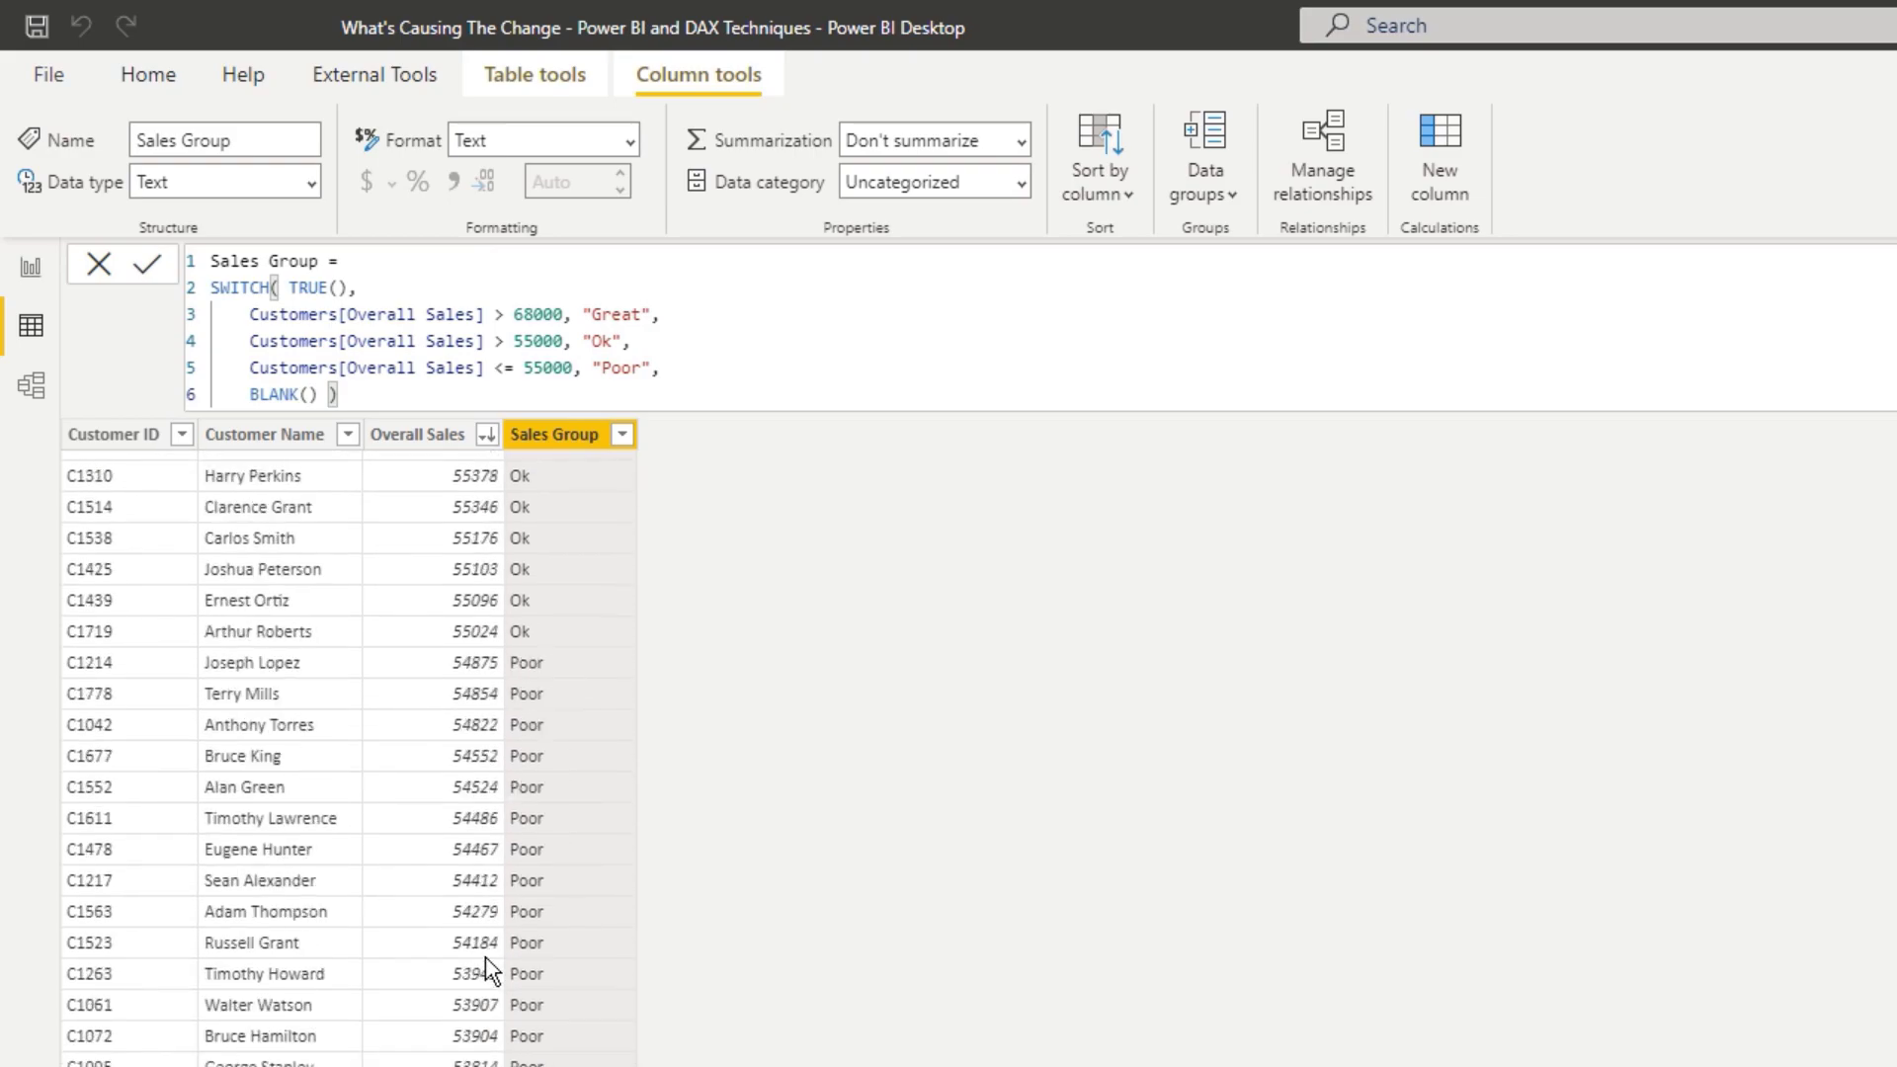
{"action": "scroll", "coordinate": [484, 956], "scroll_direction": "up", "scroll_amount": 15}
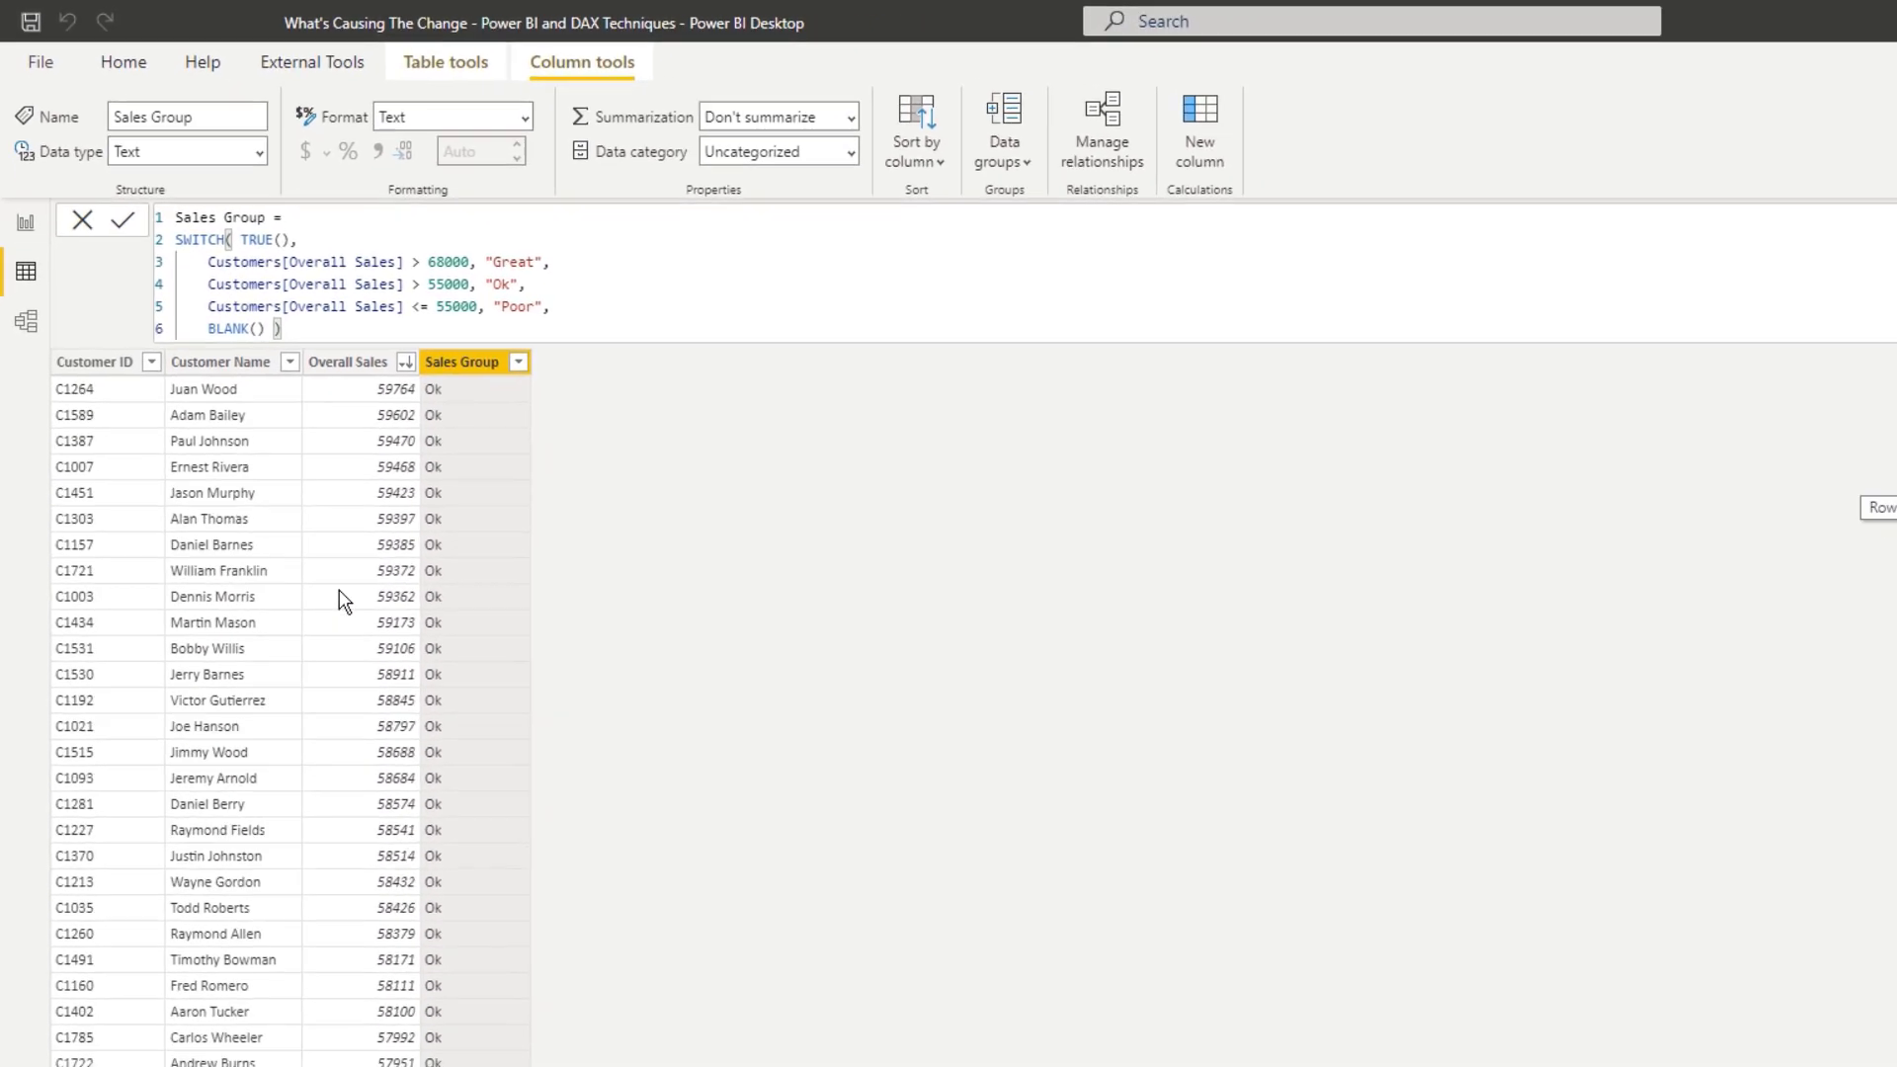
Step: Duplicate the Customer Name slicer on the report page and fit a shortened copy between the Quarter & Year and original slicers
{"action": "left_click", "coordinate": [25, 222]}
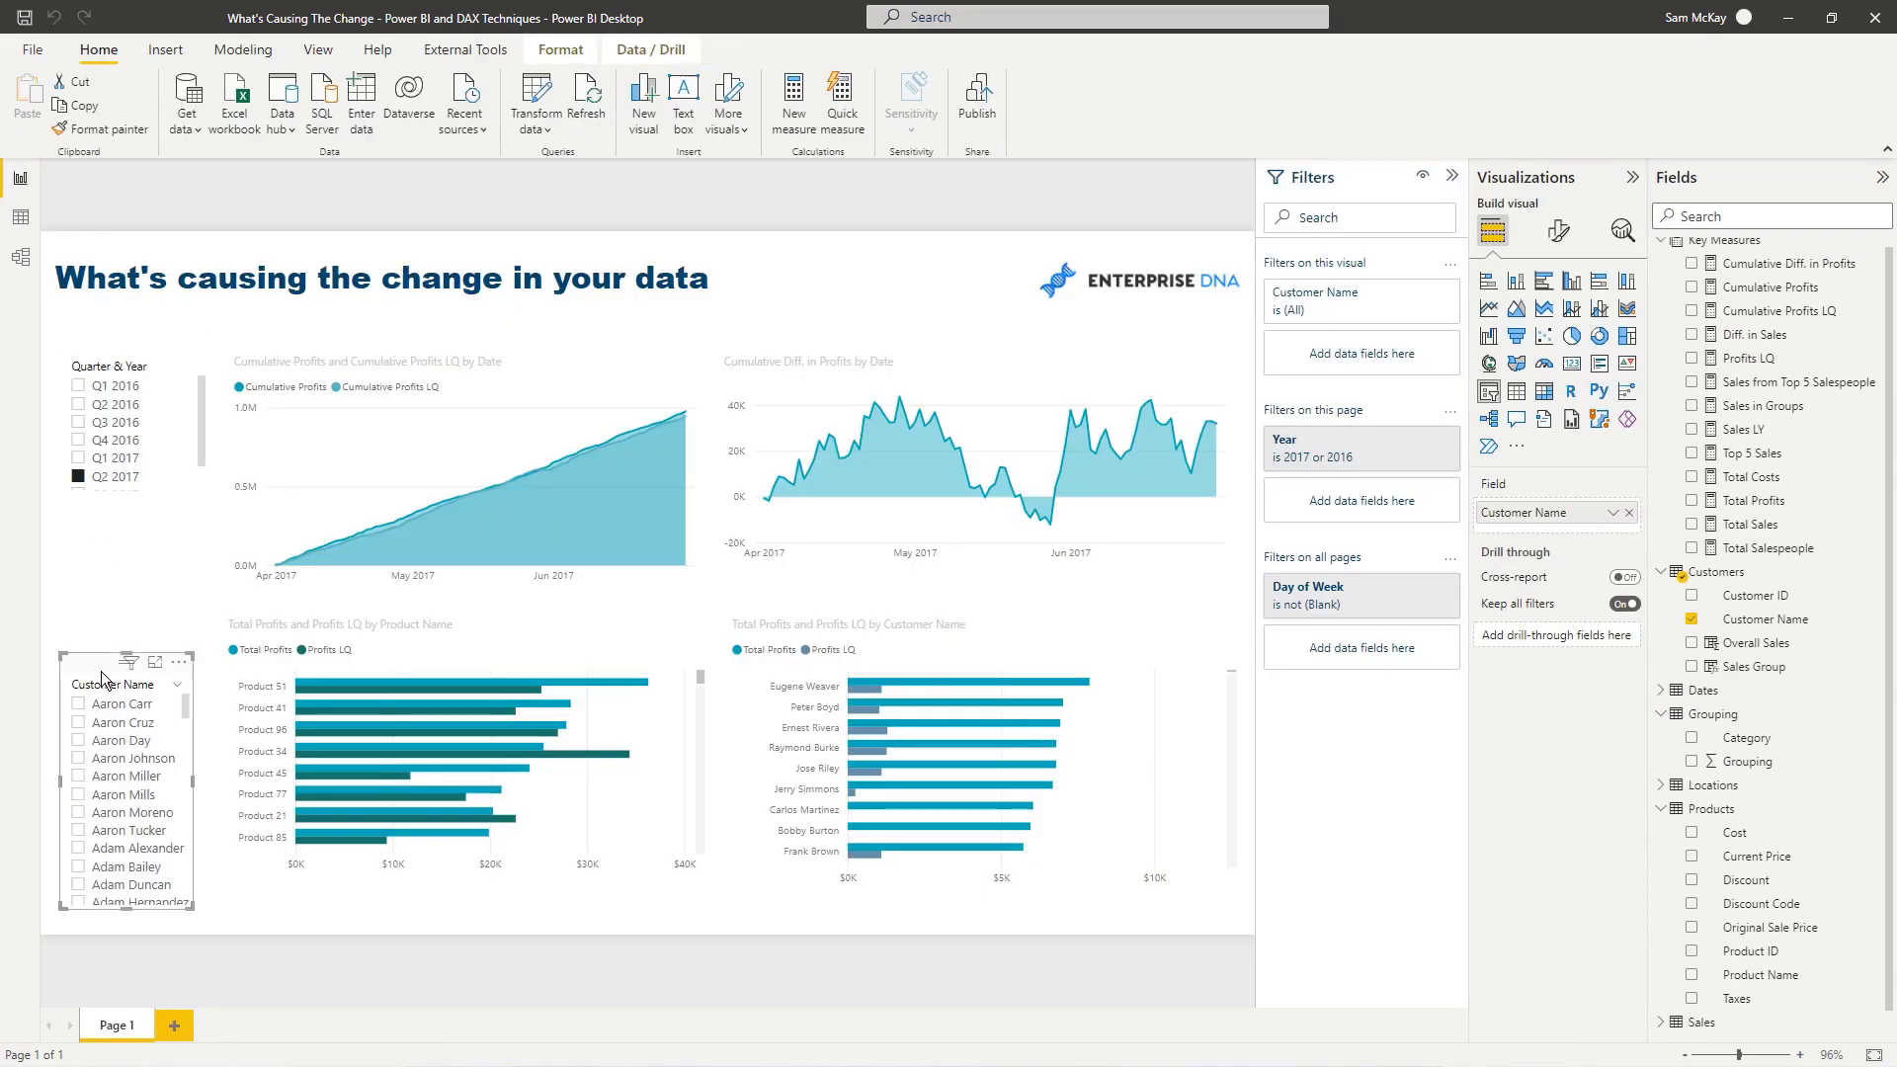
{"action": "left_click_drag", "start_coordinate": [102, 677], "coordinate": [100, 534]}
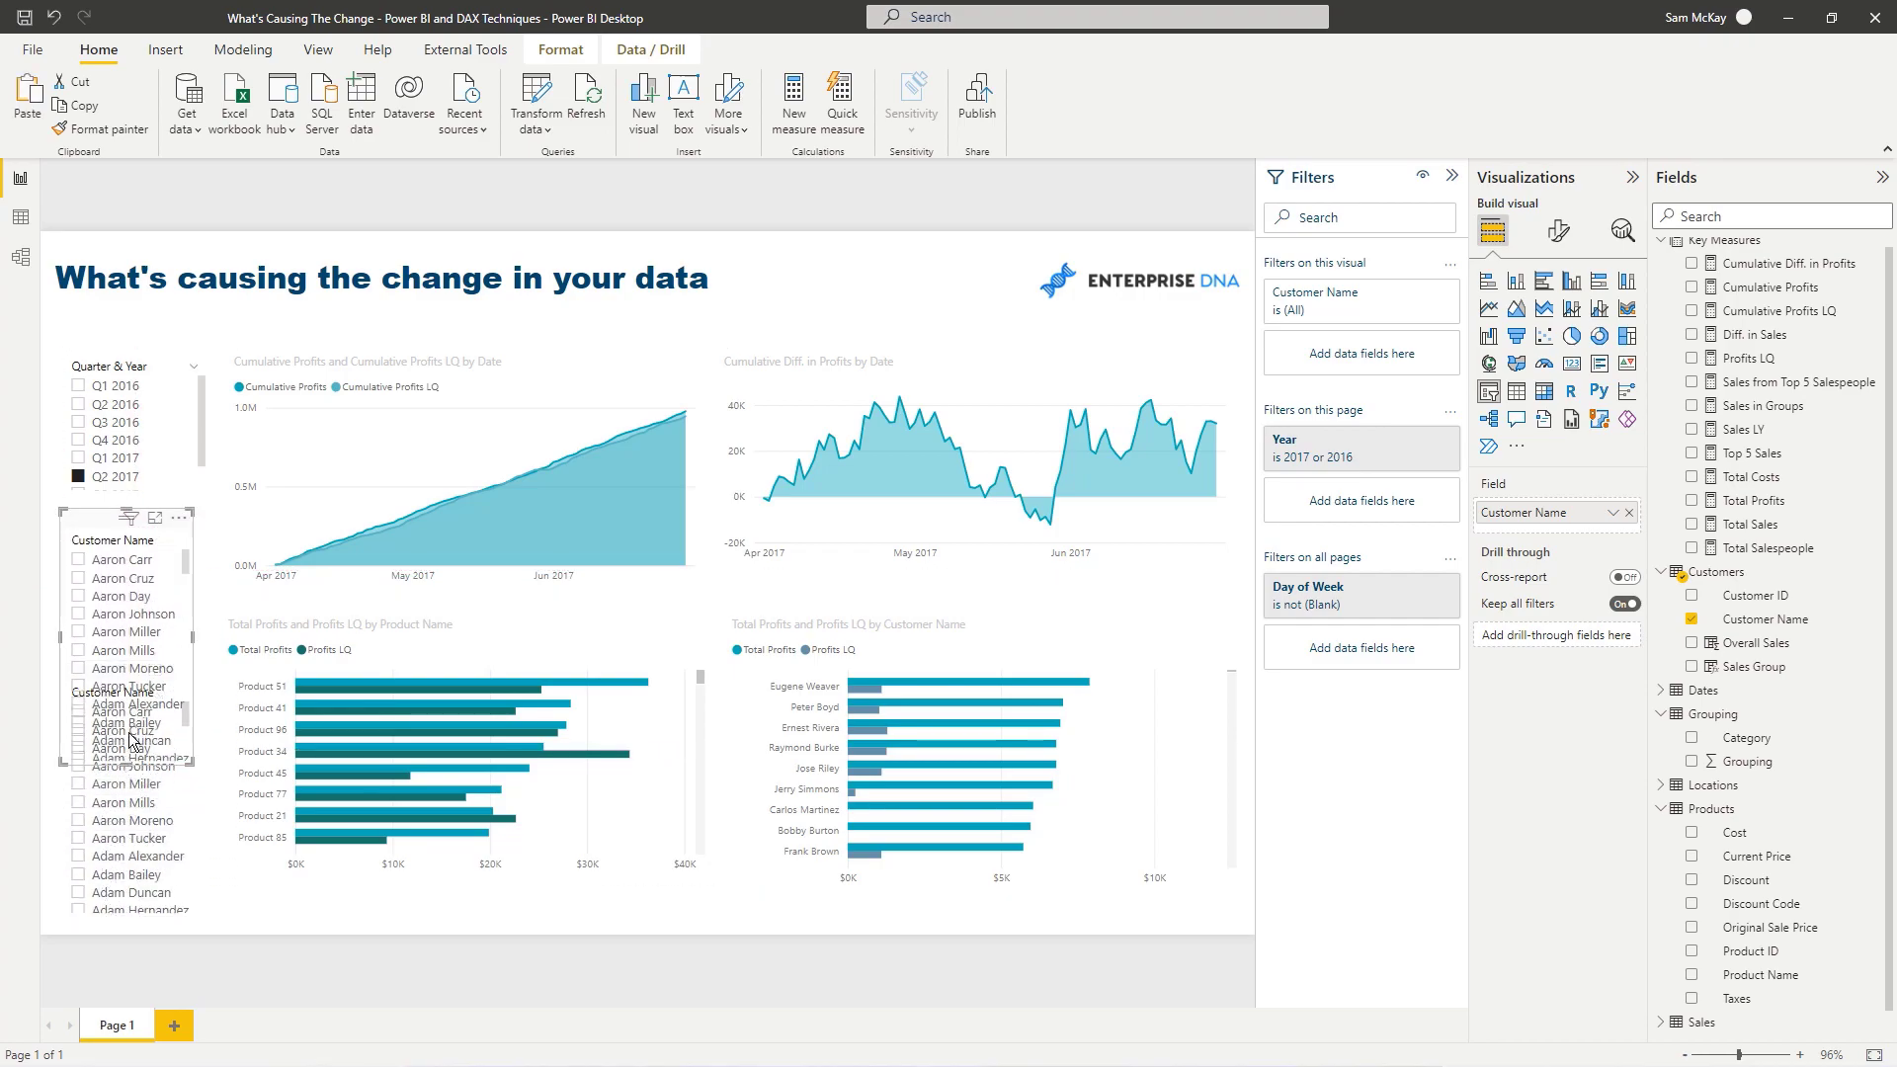
{"action": "left_click_drag", "start_coordinate": [129, 758], "coordinate": [130, 676]}
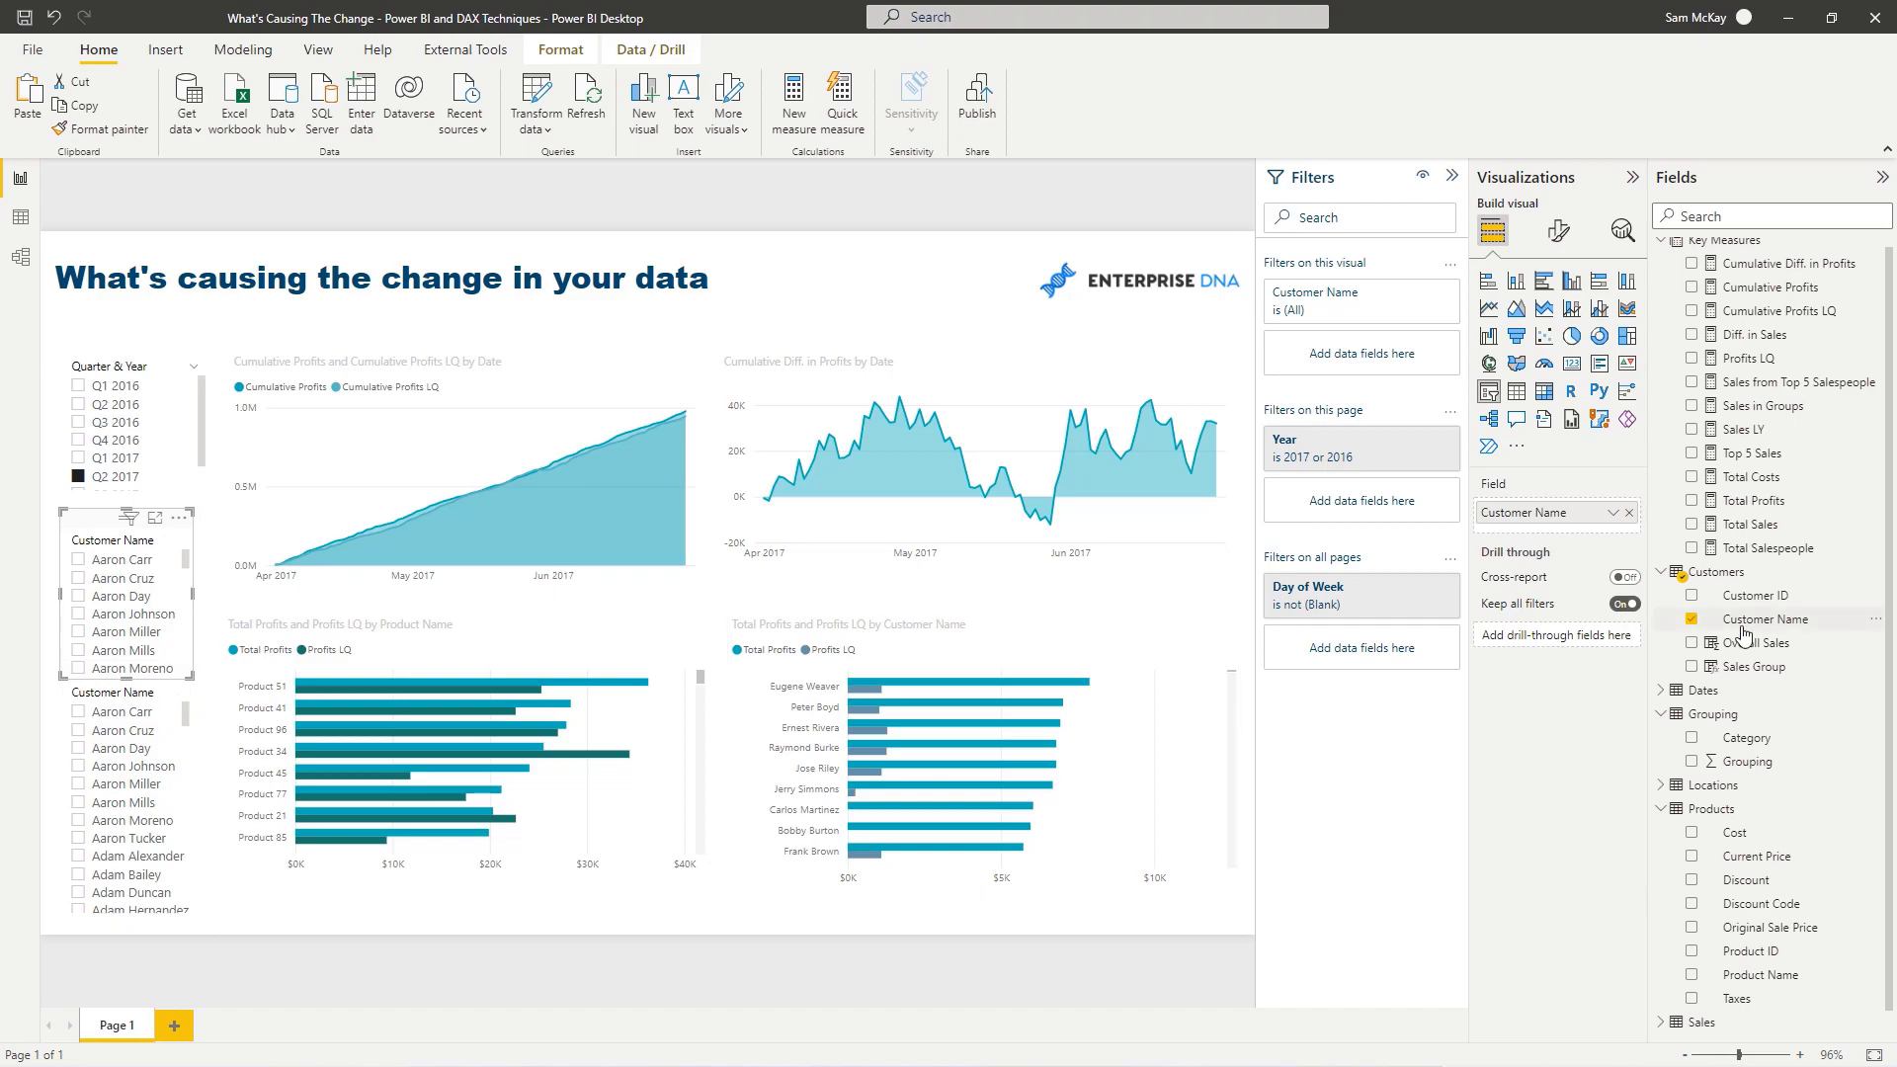
Step: Replace Customer Name with Sales Group in the copied slicer and filter the report to the Great group
{"action": "left_click_drag", "start_coordinate": [1754, 666], "coordinate": [1581, 536]}
{"action": "left_click", "coordinate": [1628, 513]}
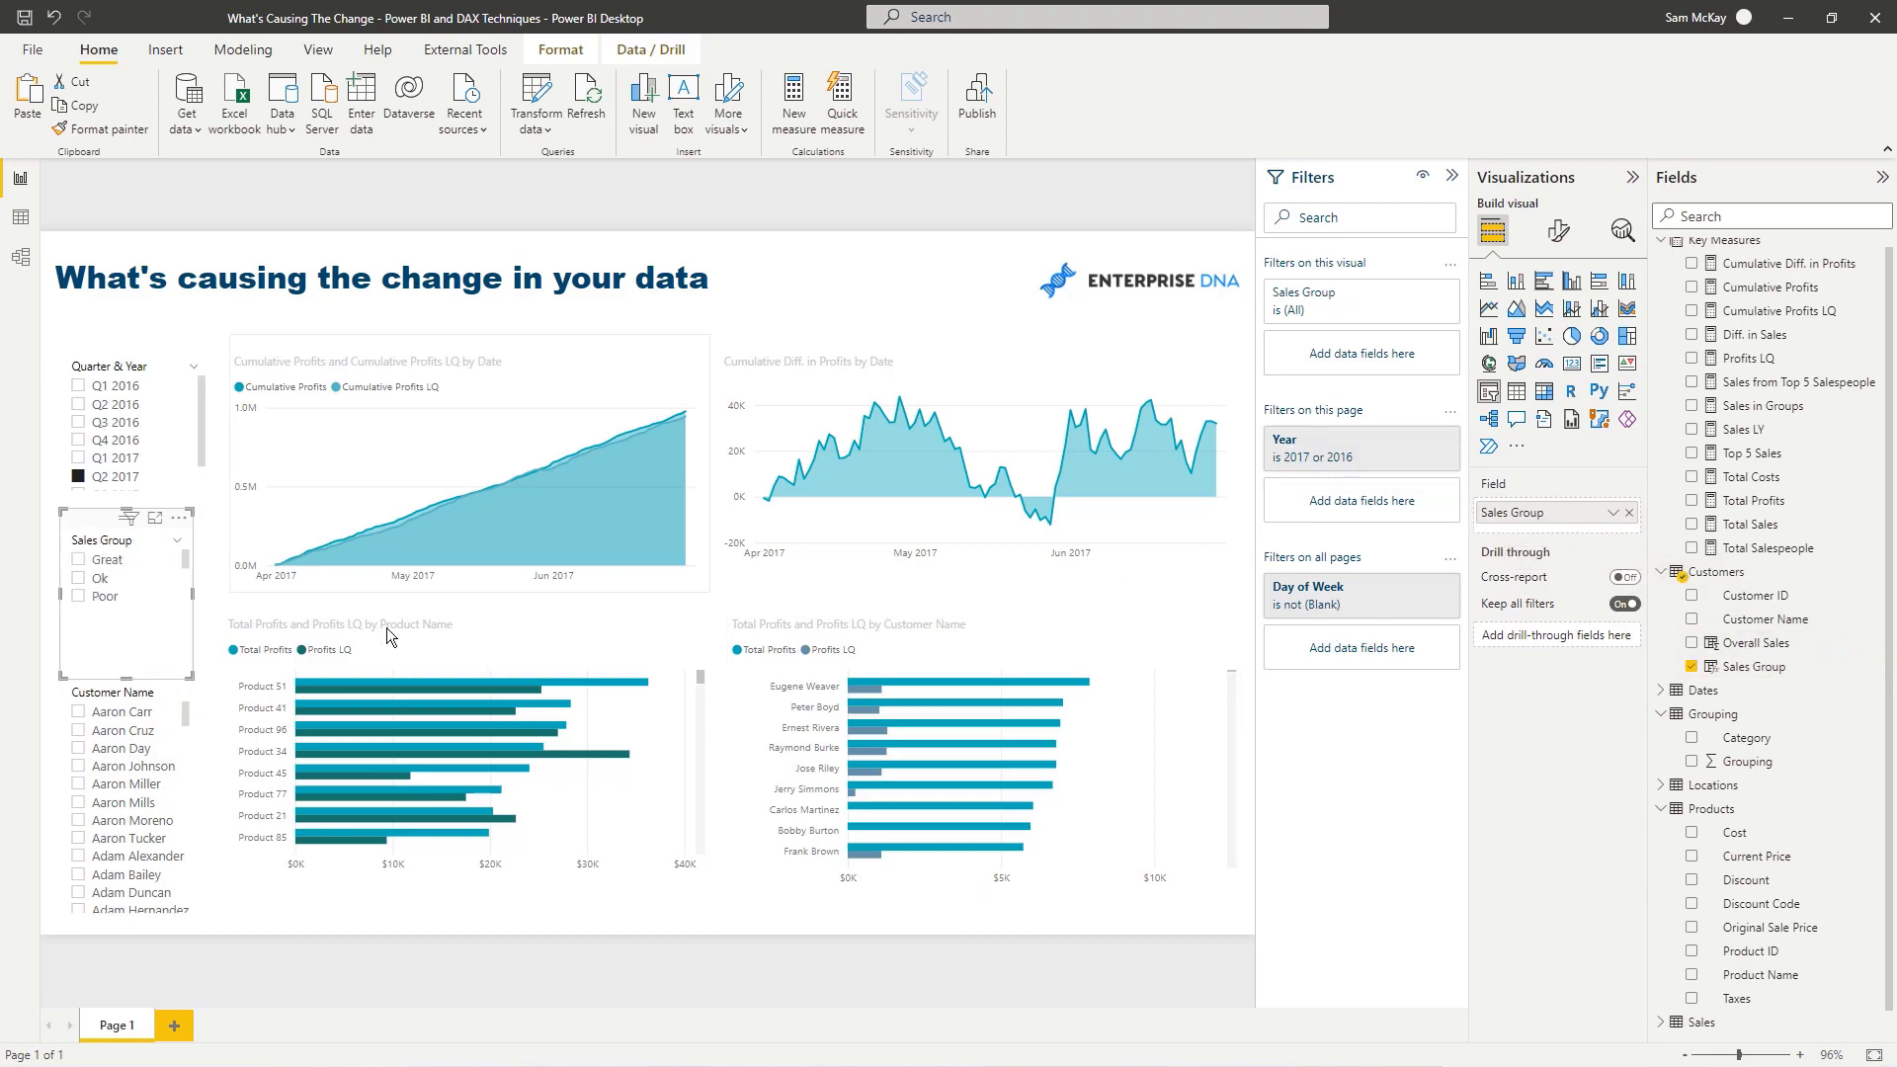
{"action": "mouse_move", "coordinate": [127, 676]}
{"action": "left_mouse_down"}
{"action": "mouse_move", "coordinate": [128, 624]}
{"action": "mouse_move", "coordinate": [139, 673]}
{"action": "left_mouse_up"}
{"action": "left_click", "coordinate": [78, 559]}
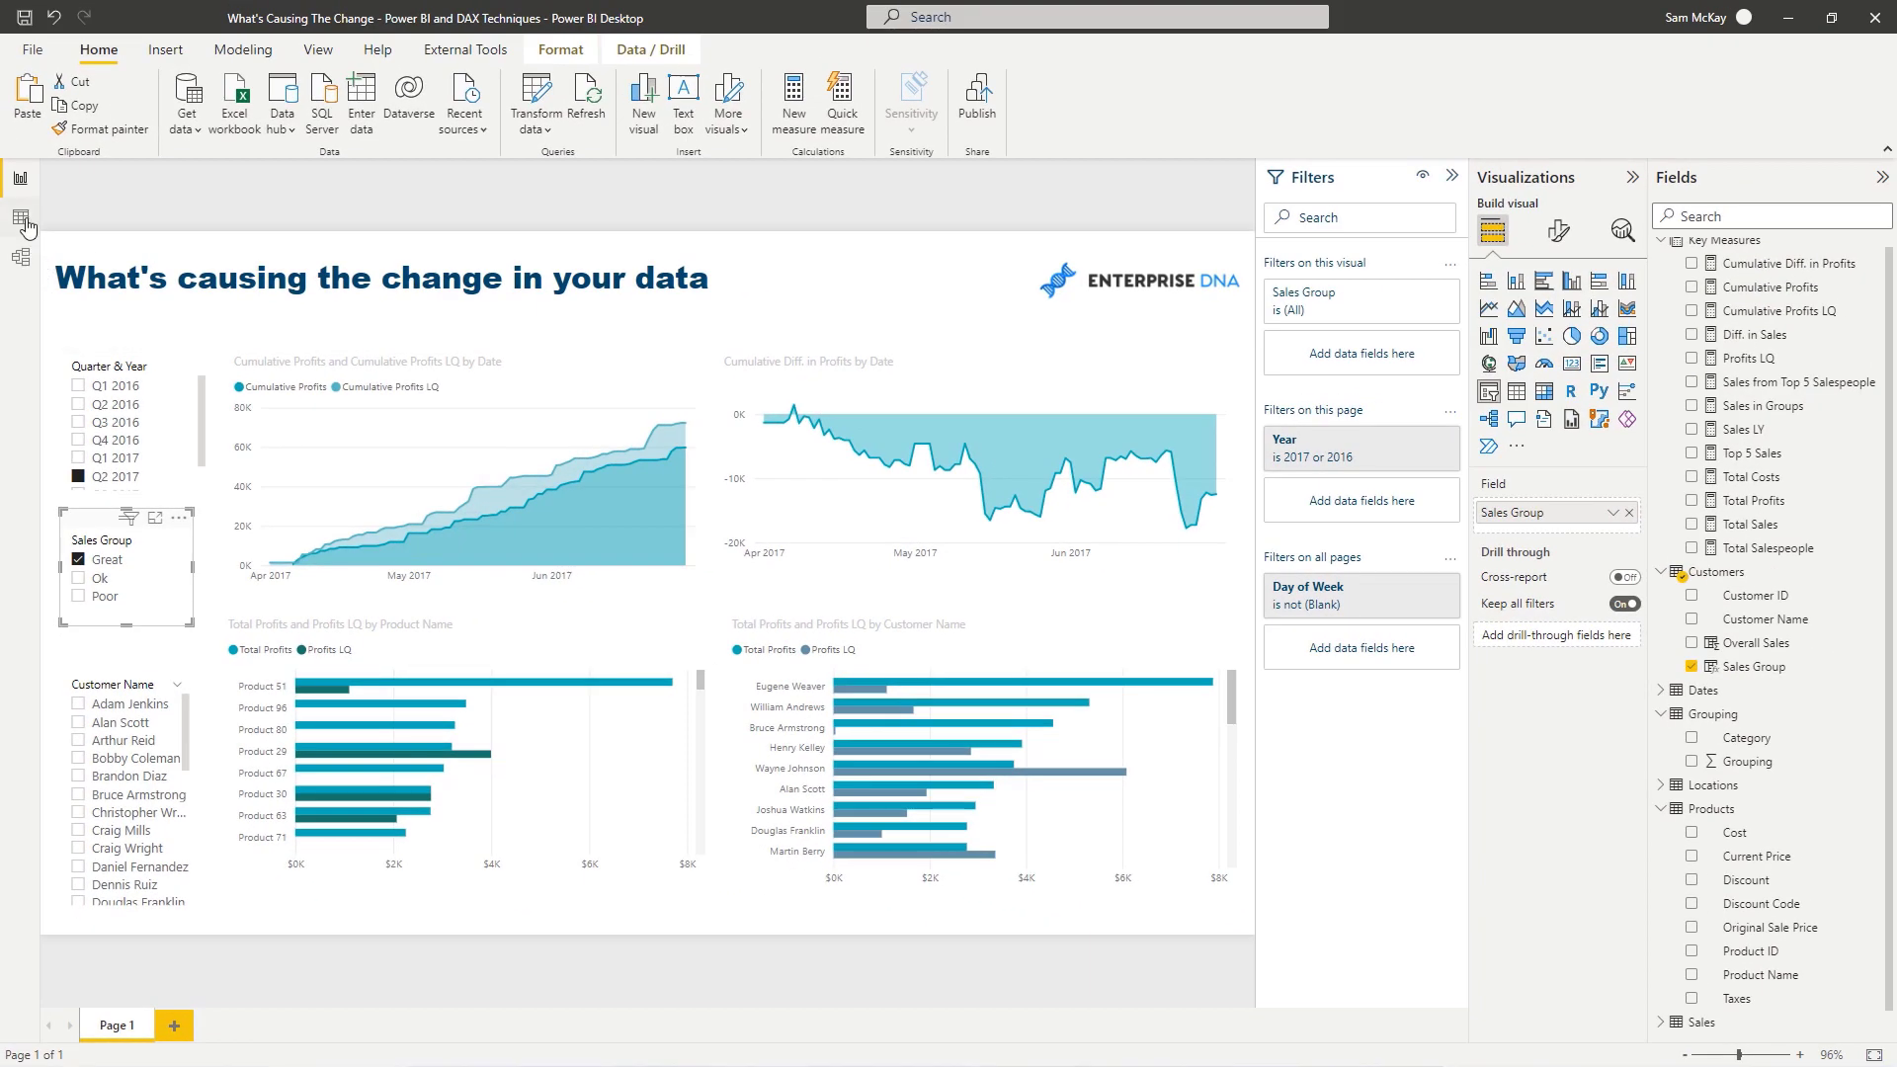
Step: Explore alternative Total measures in the Overall Sales column formula, reinsert [Total Sales], and return to the report page
{"action": "left_click", "coordinate": [9, 158]}
{"action": "left_click", "coordinate": [269, 292]}
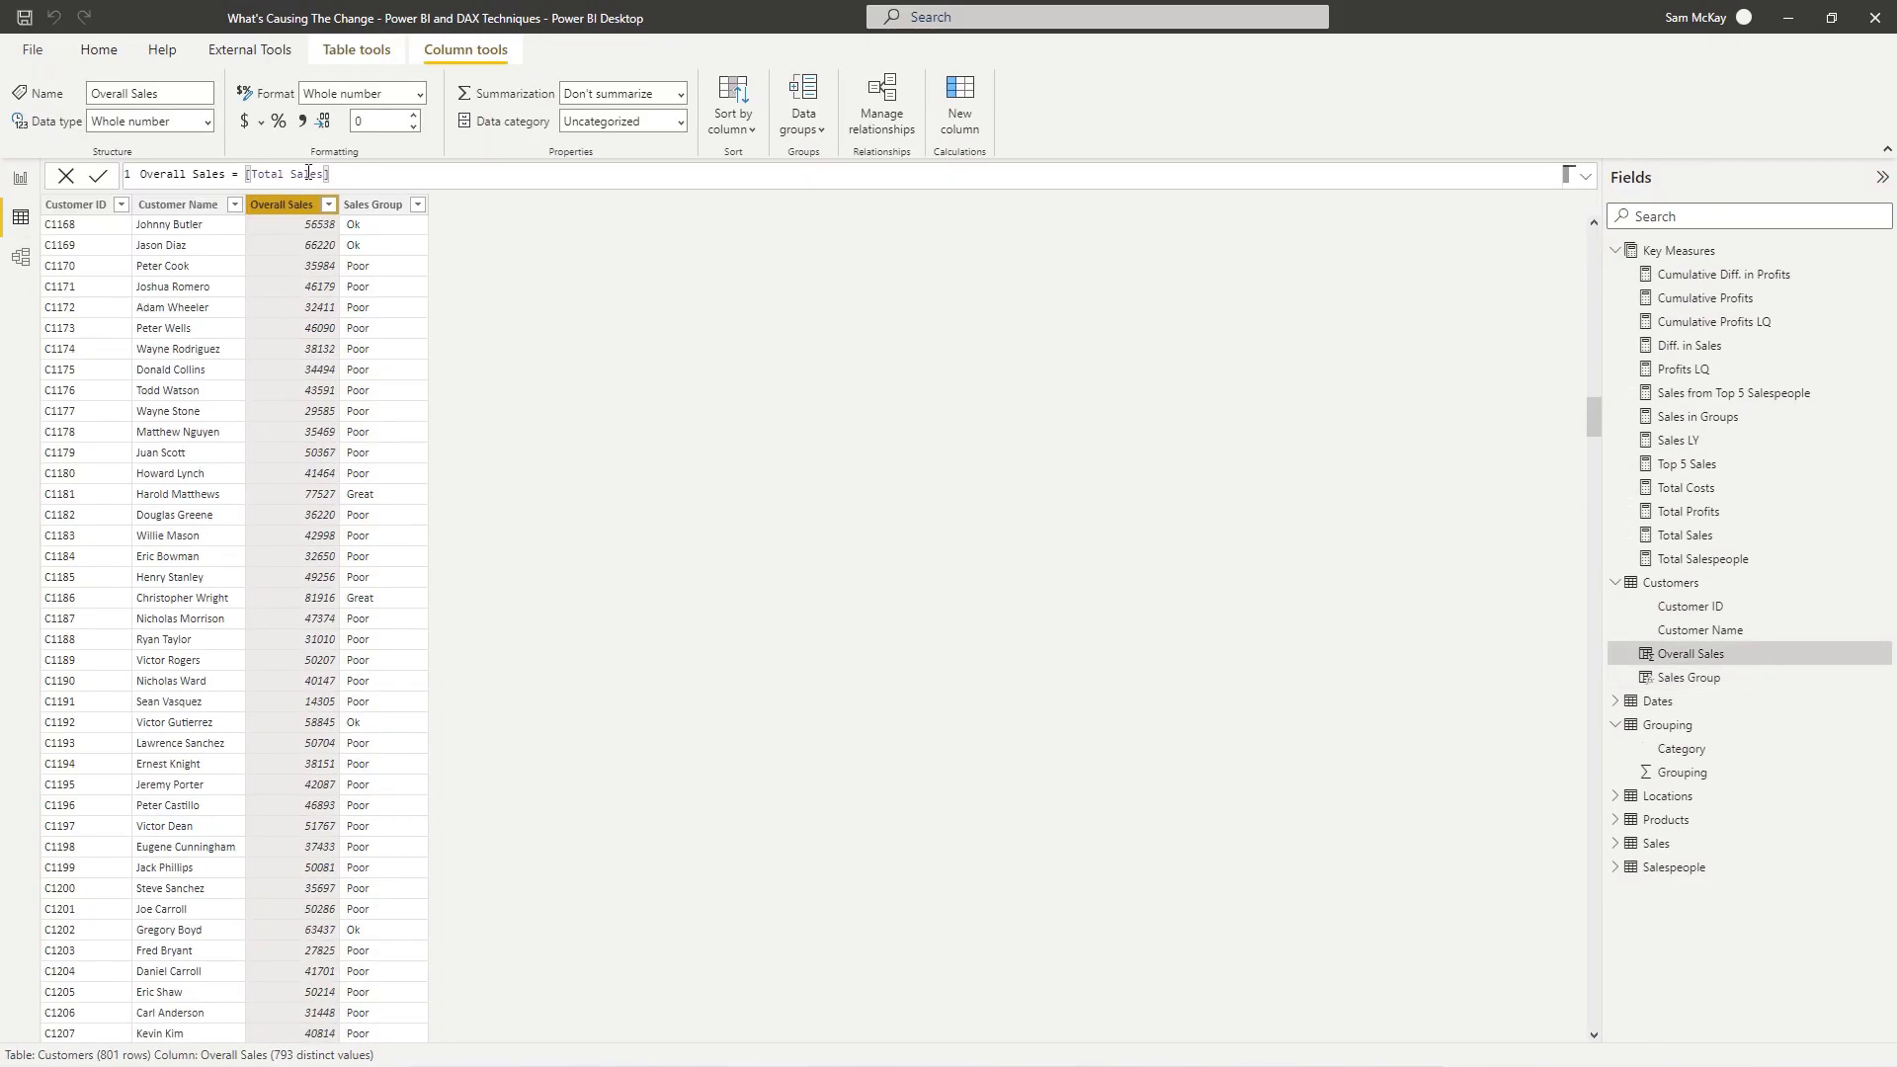
{"action": "left_click_drag", "start_coordinate": [330, 174], "coordinate": [277, 174]}
{"action": "key", "text": "BackSpace"}
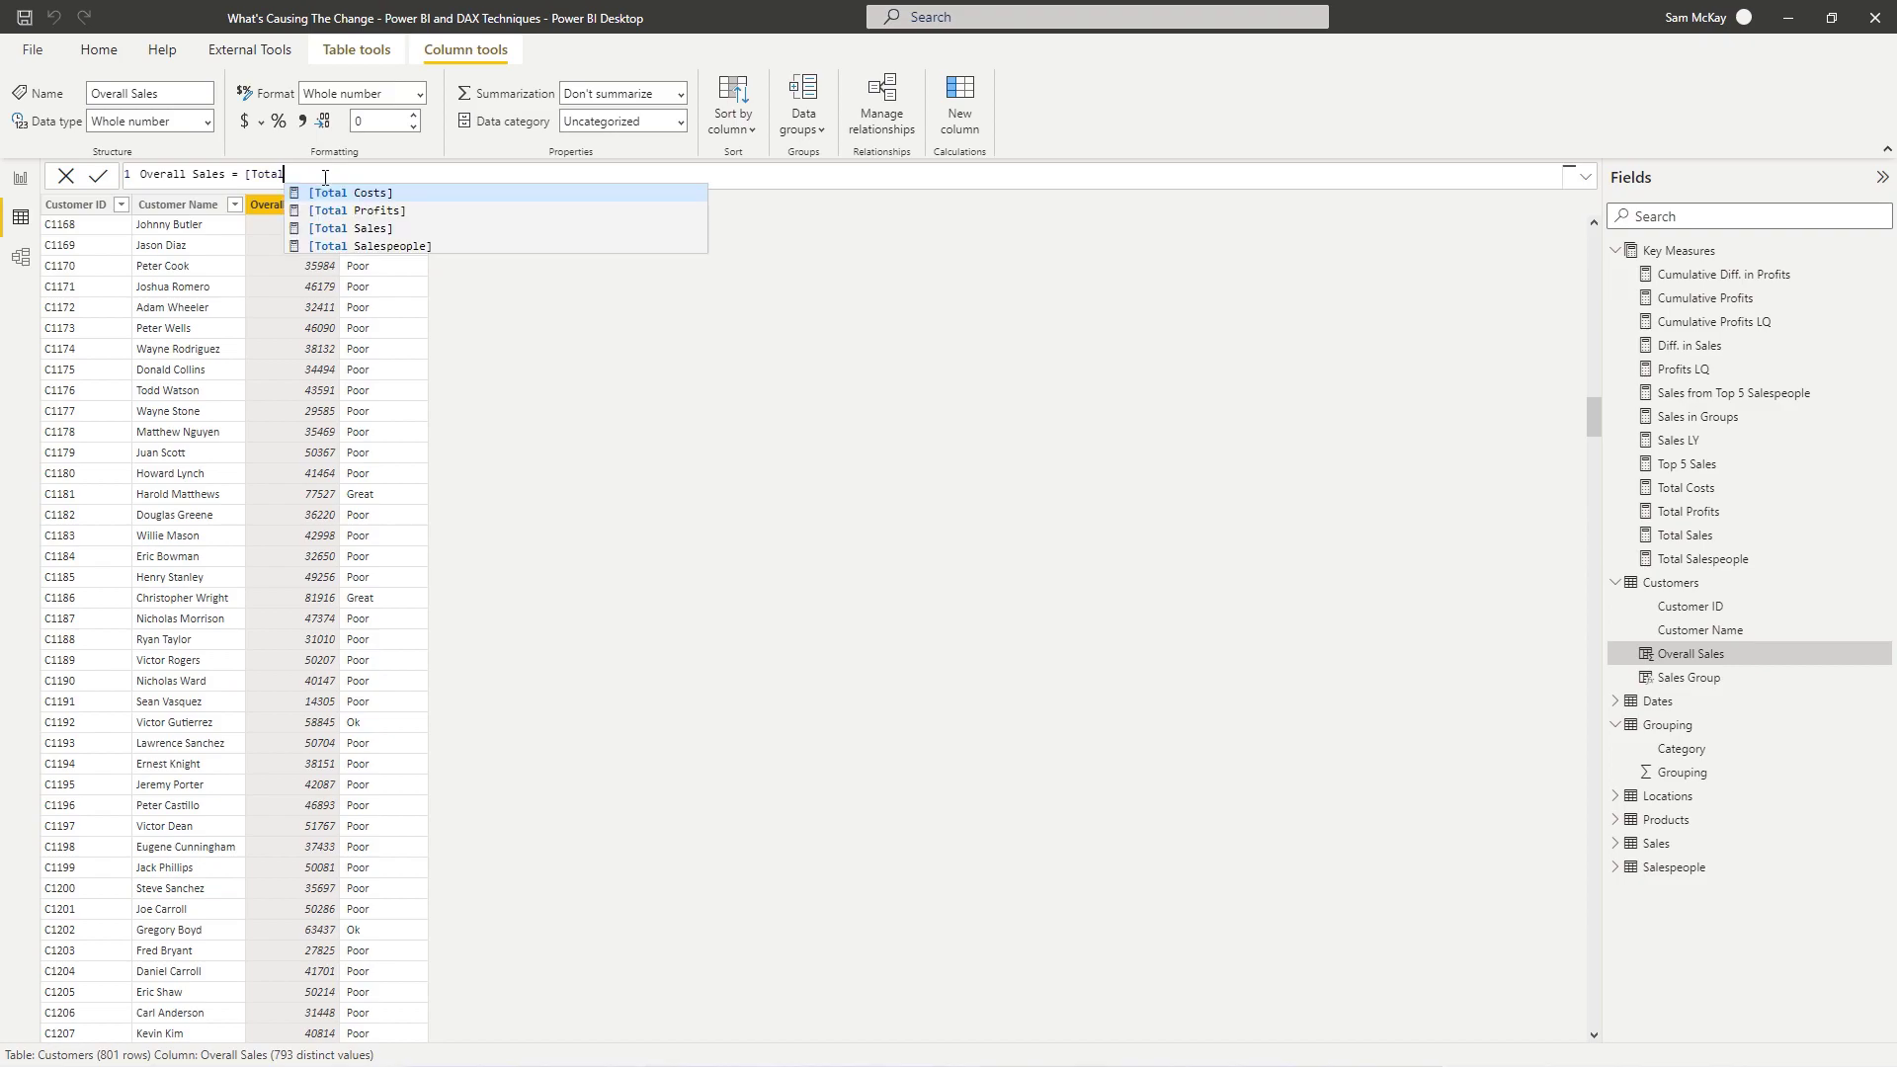
{"action": "left_click", "coordinate": [353, 228]}
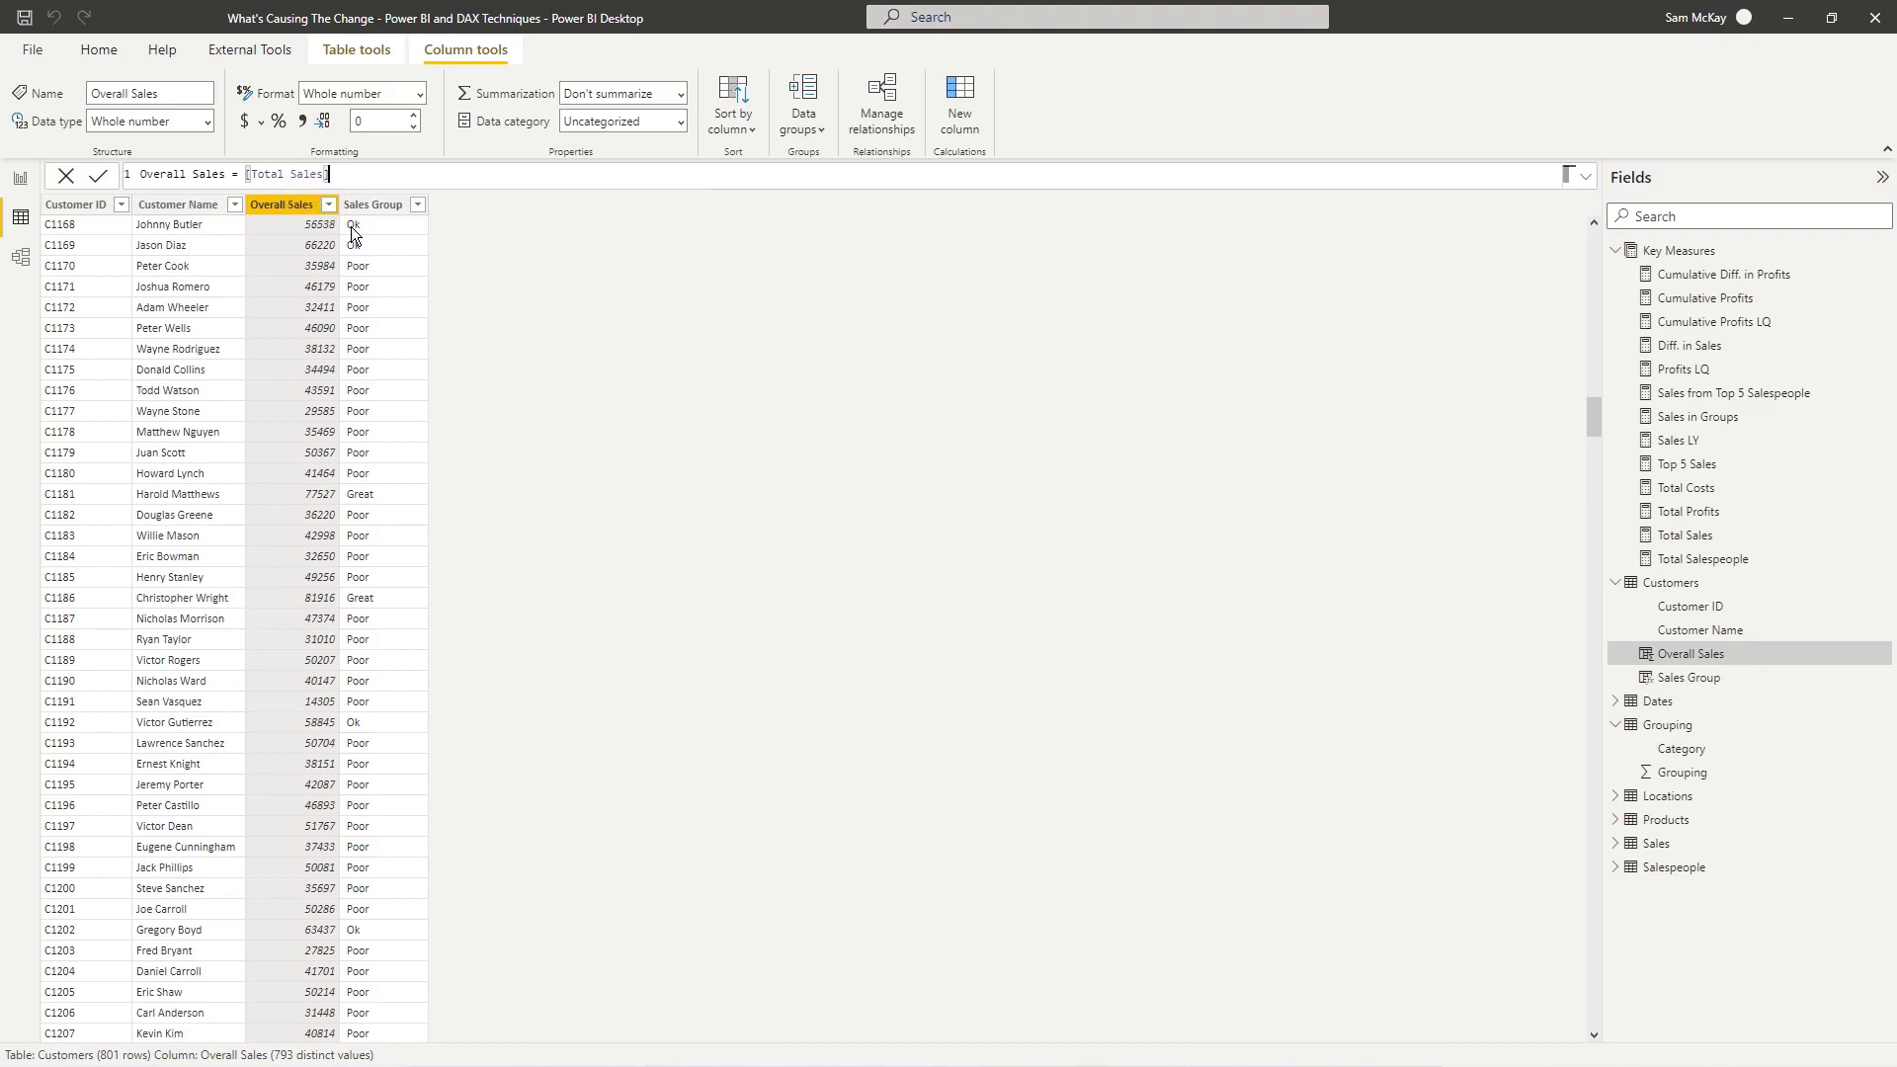
{"action": "left_click", "coordinate": [21, 187]}
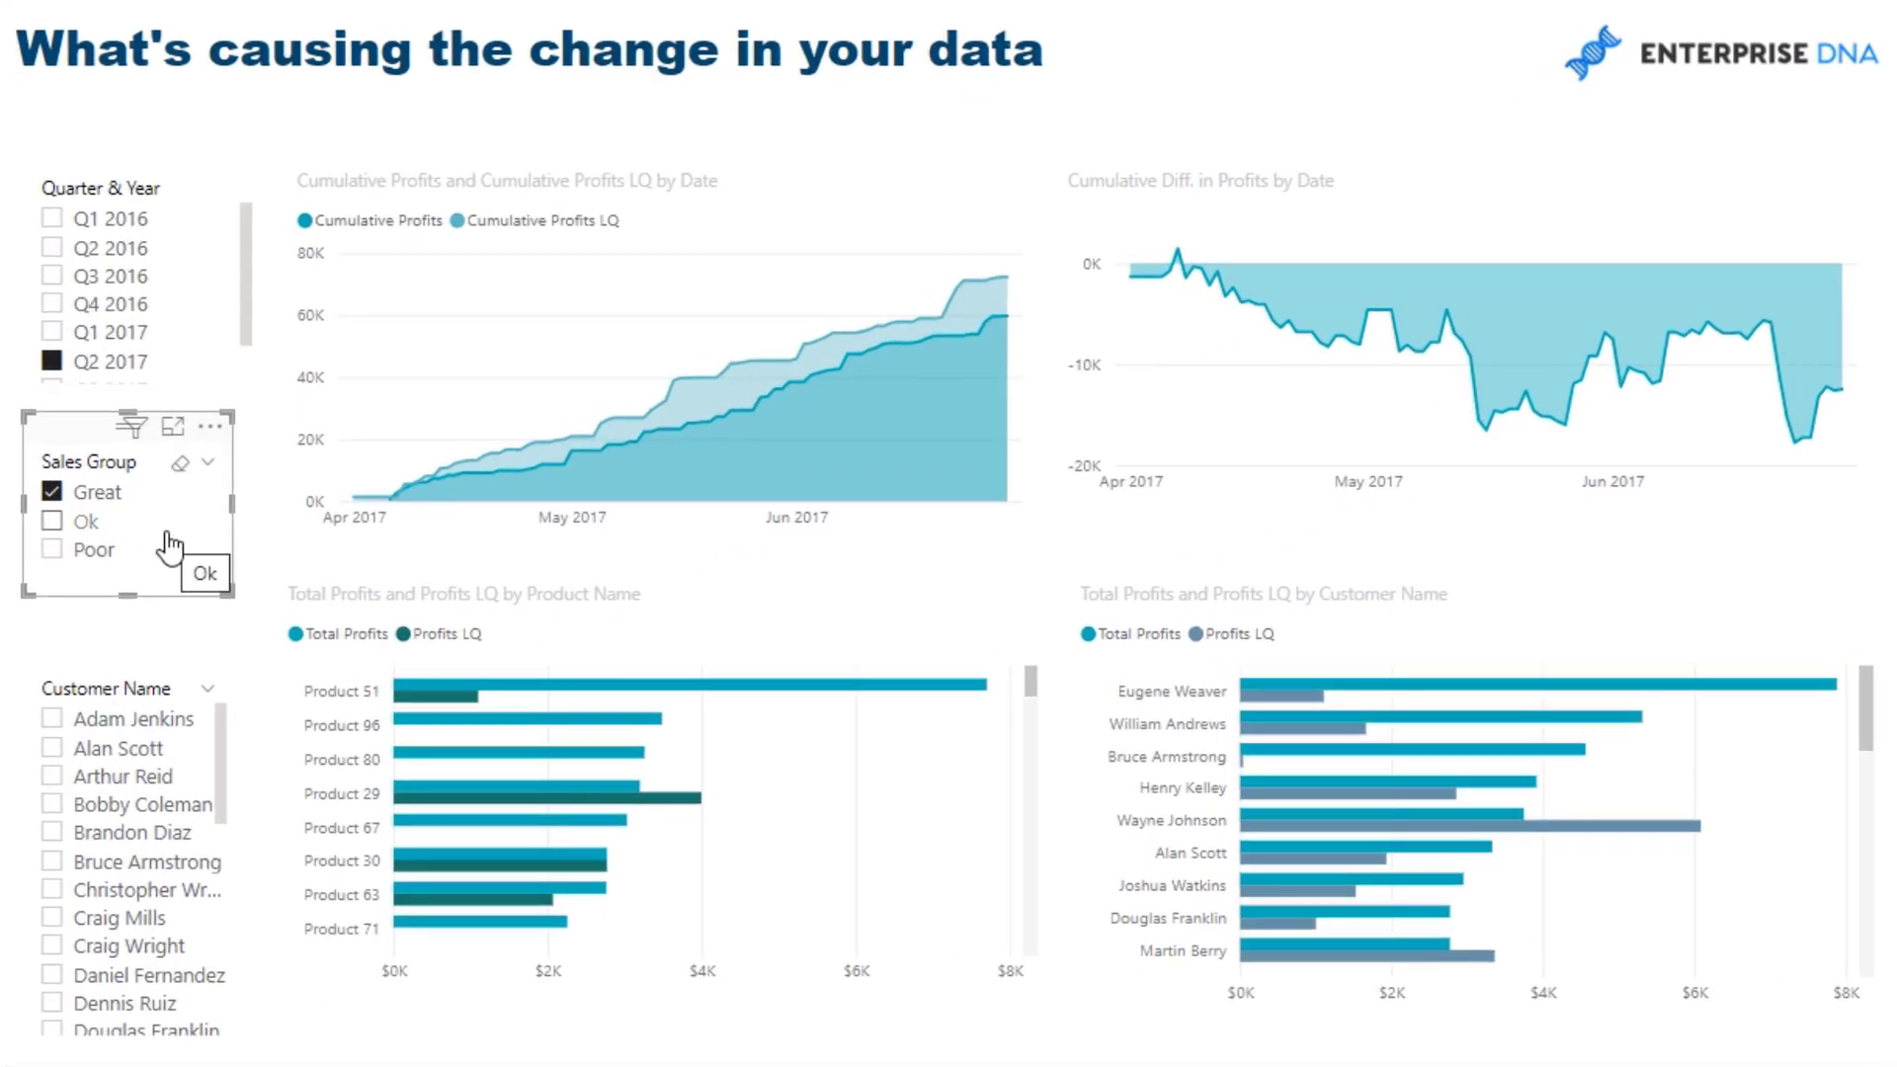
Step: Filter the report by the Ok sales group instead of Great
{"action": "left_click", "coordinate": [53, 522]}
{"action": "left_click", "coordinate": [53, 494]}
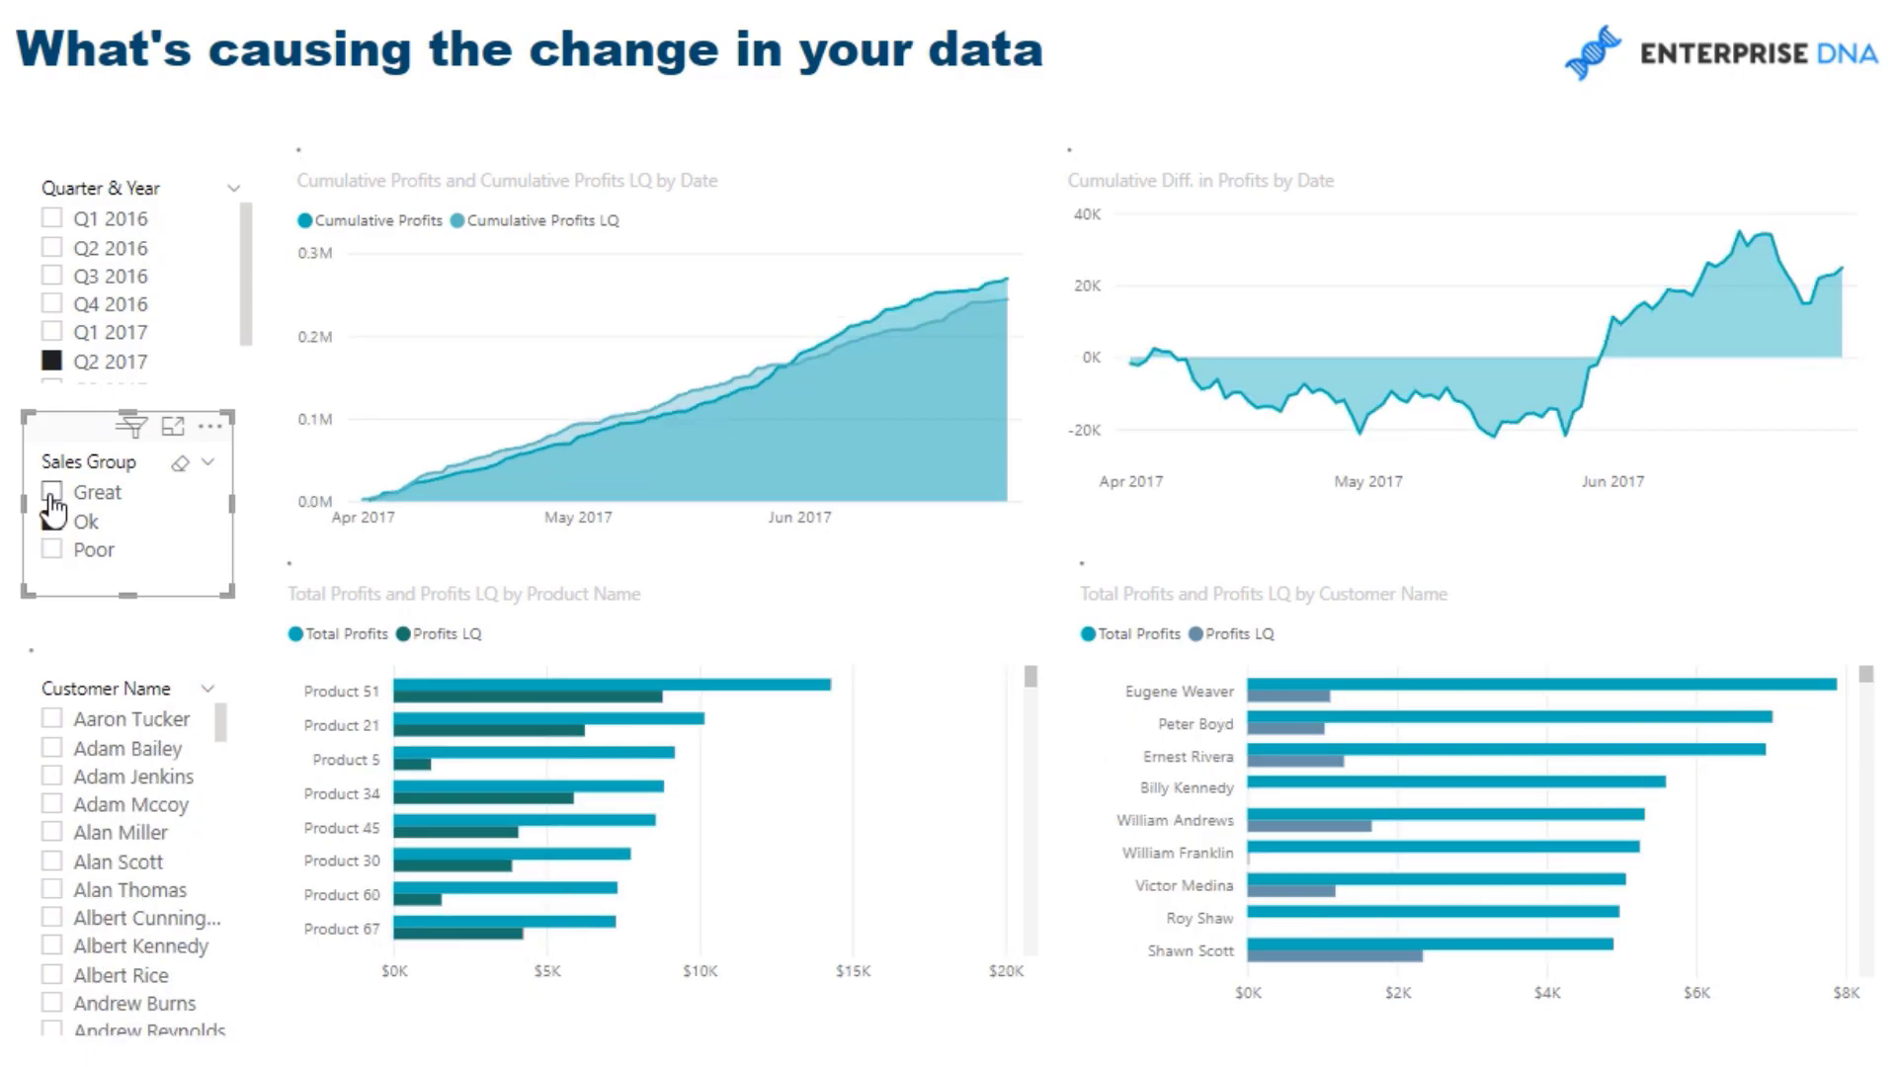
{"action": "left_click", "coordinate": [52, 521]}
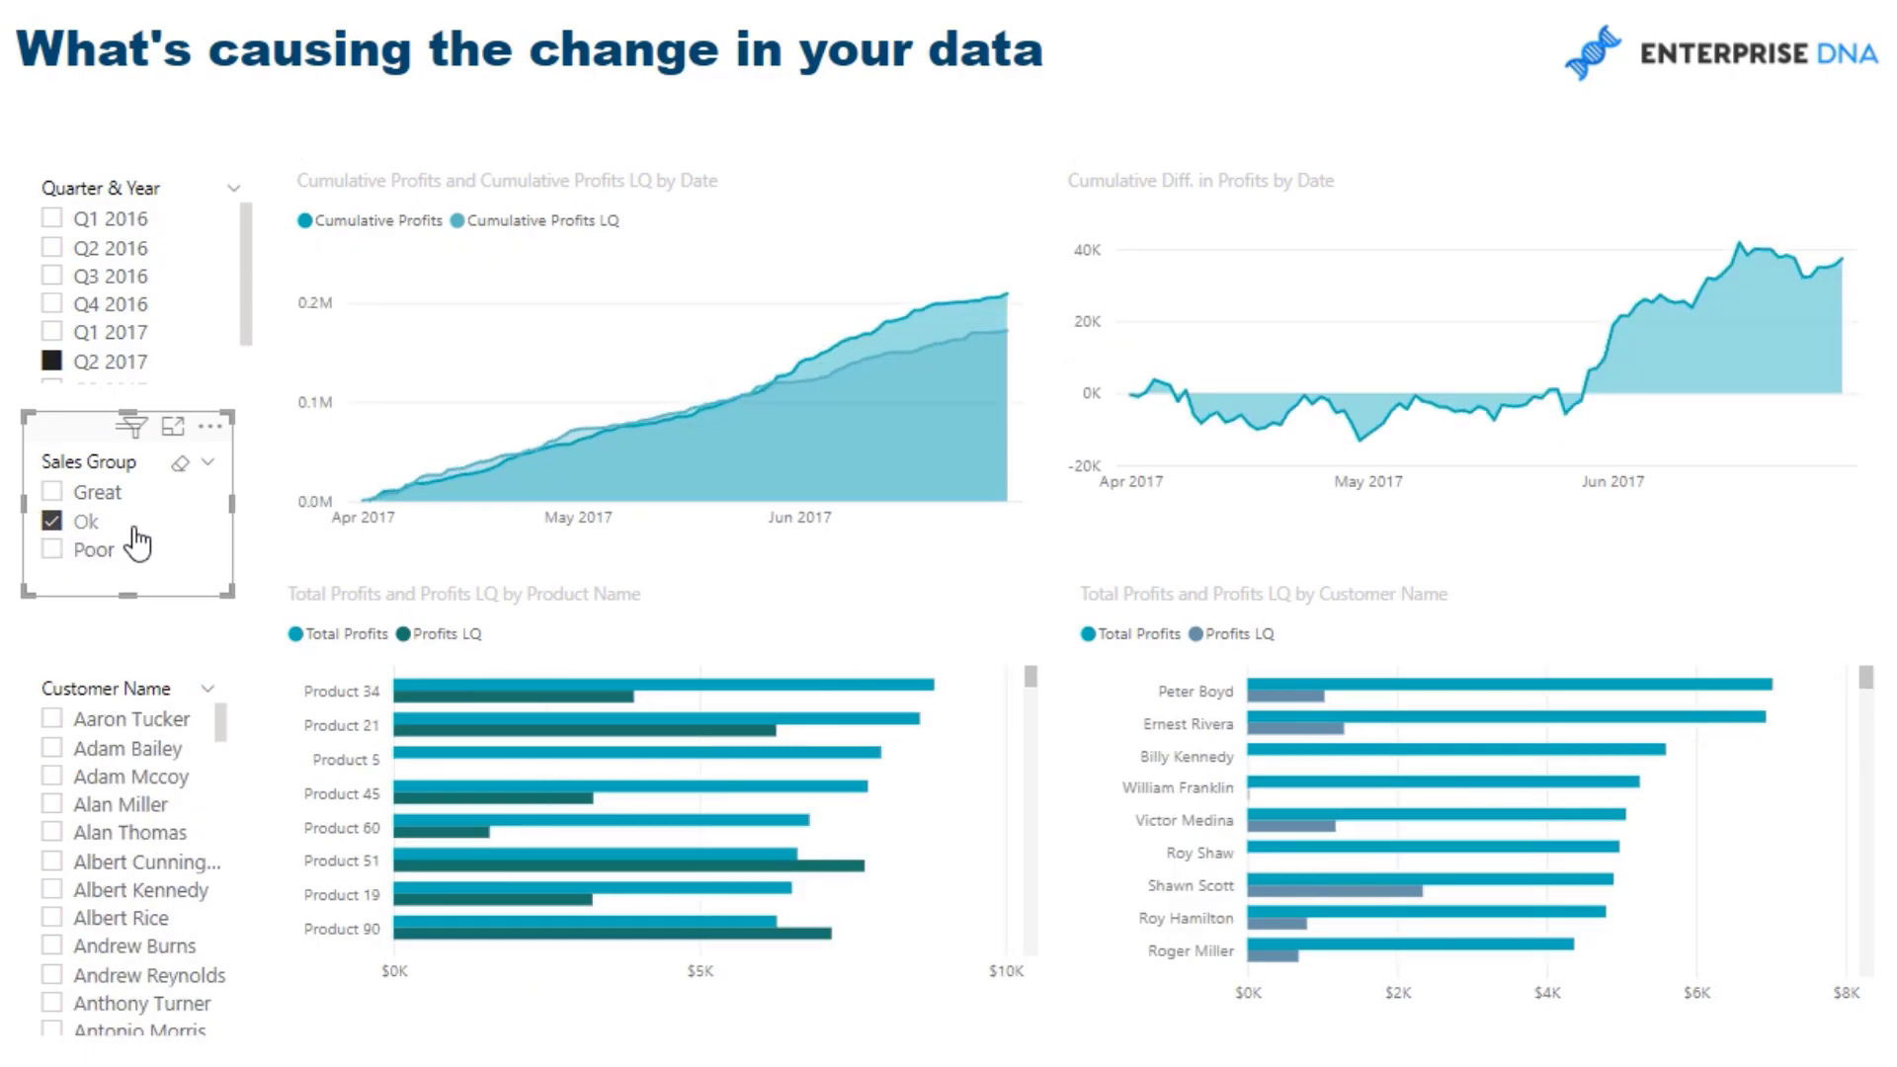